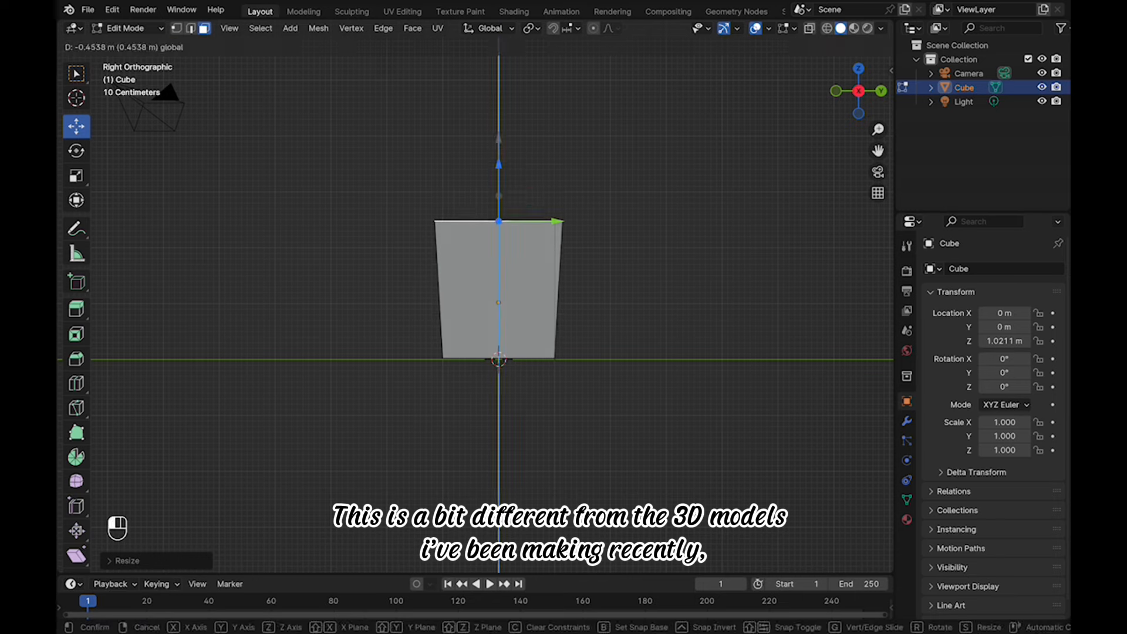
Lower the box's top face about 0.45 m and extrude it upward into a thin rim band
{"action": "left_click_drag", "start_coordinate": [498, 165], "coordinate": [498, 166]}
{"action": "middle_click_drag", "start_coordinate": [500, 170], "coordinate": [526, 201]}
{"action": "left_click", "coordinate": [564, 255]}
{"action": "scroll", "coordinate": [564, 255], "scroll_direction": "up", "scroll_amount": 4}
{"action": "middle_click_drag", "start_coordinate": [564, 255], "coordinate": [558, 269], "text": "shift"}
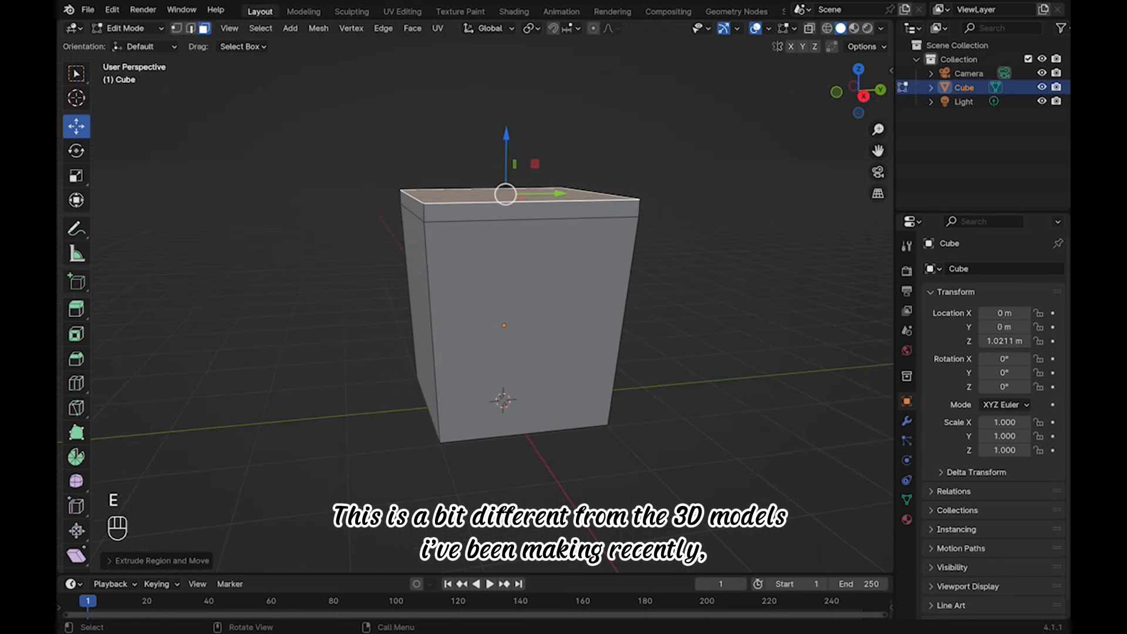
{"action": "left_click", "coordinate": [529, 216], "text": "alt"}
{"action": "left_click", "coordinate": [528, 210]}
{"action": "left_click", "coordinate": [418, 206], "text": "alt+shift"}
{"action": "middle_click_drag", "start_coordinate": [418, 207], "coordinate": [288, 221]}
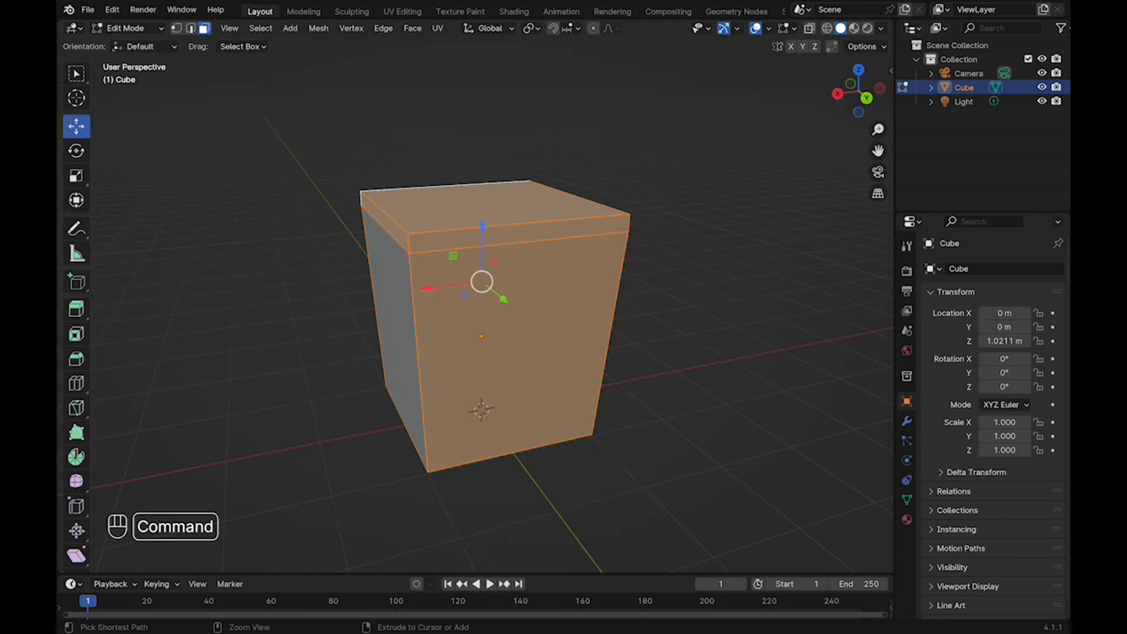
{"action": "key", "text": "super+z"}
Select the side faces of the thin rim band and extrude them outward along their normals
{"action": "left_click", "coordinate": [493, 241], "text": "shift"}
{"action": "middle_click_drag", "start_coordinate": [493, 240], "coordinate": [458, 254]}
{"action": "left_click", "coordinate": [422, 230], "text": "shift"}
{"action": "left_click", "coordinate": [464, 248], "text": "shift"}
{"action": "right_click", "coordinate": [545, 256]}
{"action": "left_click", "coordinate": [544, 288]}
{"action": "left_click", "coordinate": [545, 284]}
Scale down the inner top face to leave a wider border around it
{"action": "left_click", "coordinate": [451, 236]}
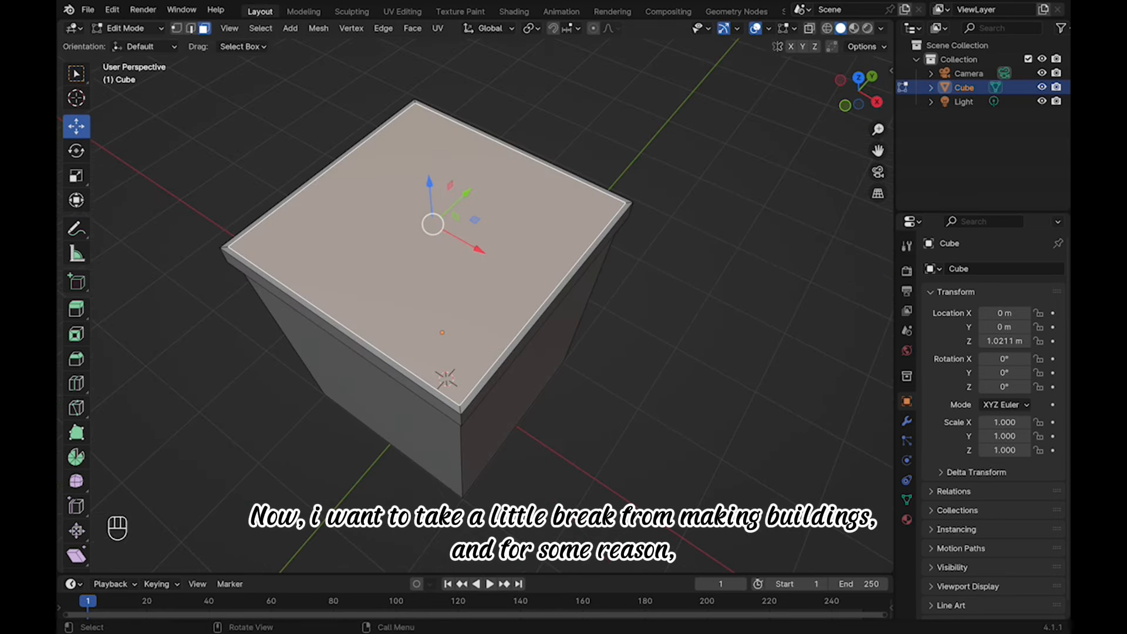
{"action": "key", "text": "s"}
{"action": "left_click", "coordinate": [563, 292]}
Bevel the rim's upper edge on the +X side into a chamfer
{"action": "middle_click_drag", "start_coordinate": [563, 293], "coordinate": [524, 230]}
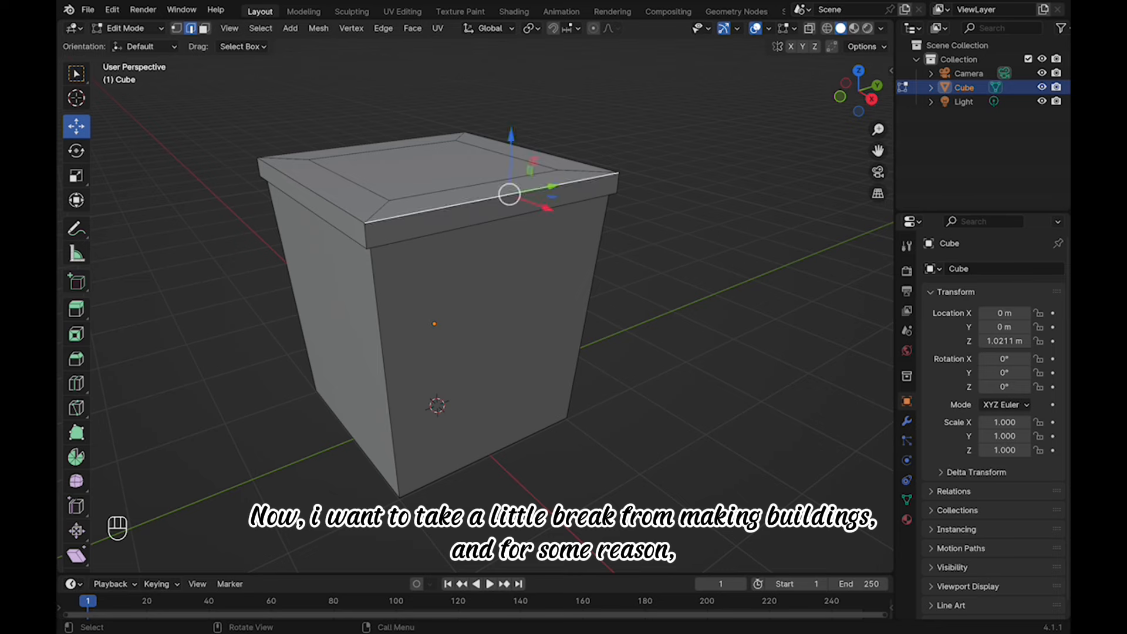
{"action": "key", "text": "super+b"}
{"action": "left_click", "coordinate": [526, 248]}
{"action": "middle_click_drag", "start_coordinate": [526, 248], "coordinate": [435, 244]}
Add a Bevel modifier to the box in Object Mode and set it to 3 segments
{"action": "key", "text": "Tab"}
{"action": "left_click", "coordinate": [906, 421]}
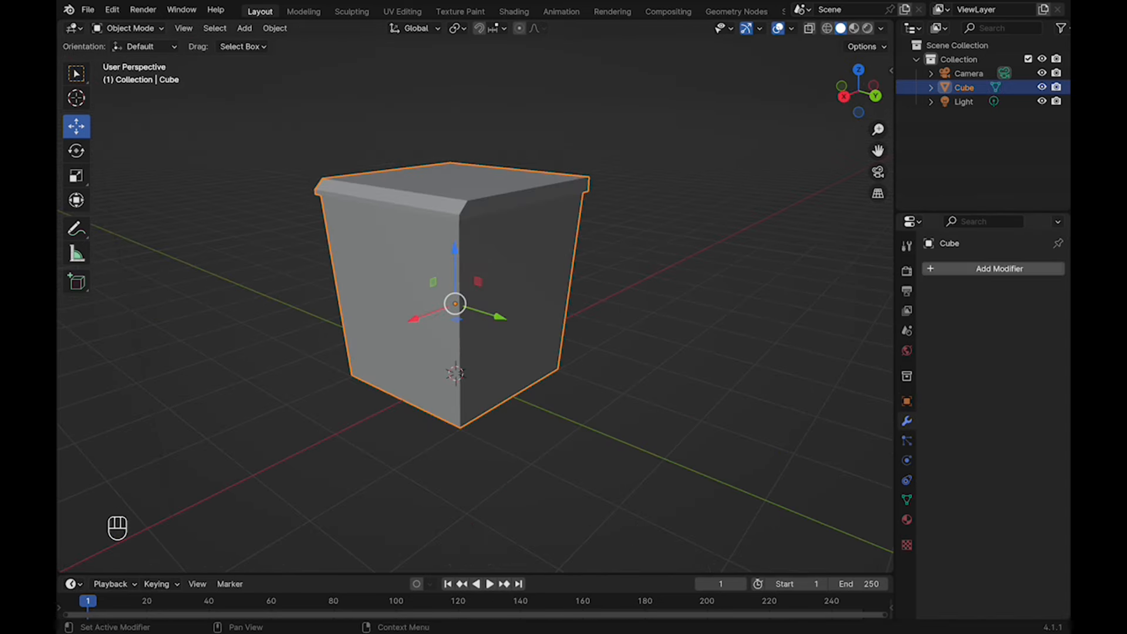
{"action": "left_click", "coordinate": [999, 268]}
{"action": "type", "text": "bevel"}
{"action": "key", "text": "Return"}
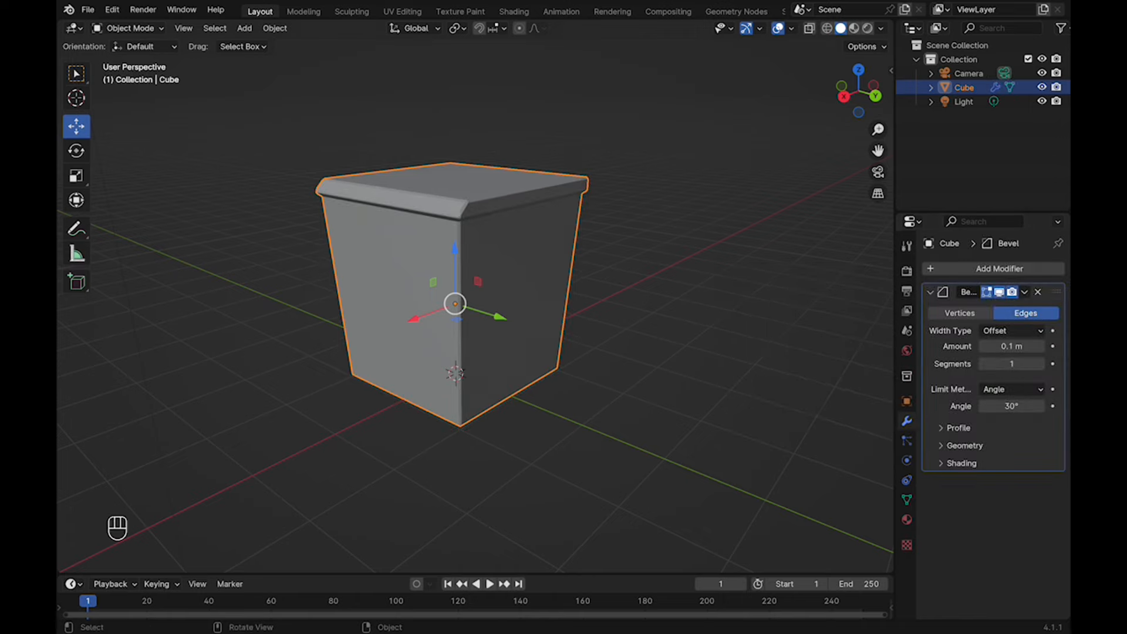
{"action": "middle_click_drag", "start_coordinate": [528, 264], "coordinate": [666, 254]}
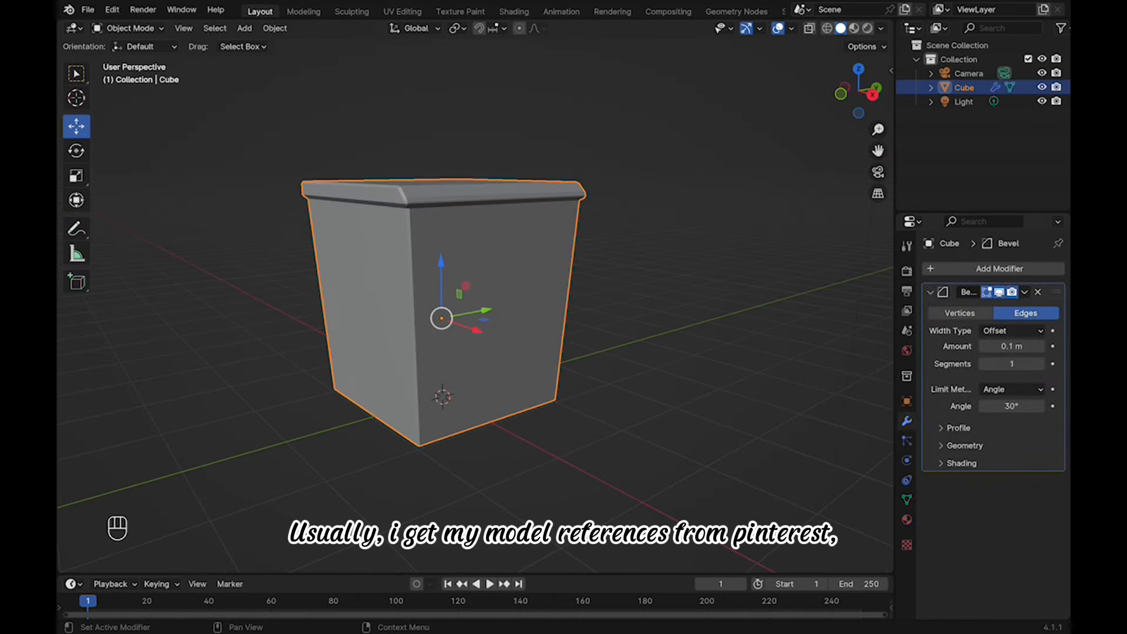
{"action": "middle_click_drag", "start_coordinate": [637, 311], "coordinate": [590, 341]}
{"action": "scroll", "coordinate": [558, 311], "scroll_direction": "up", "scroll_amount": 1}
In top view, scale up the inner top face and shift it slightly toward negative X
{"action": "left_click", "coordinate": [516, 294]}
{"action": "key", "text": "Tab"}
{"action": "middle_click_drag", "start_coordinate": [517, 293], "coordinate": [581, 343]}
{"action": "left_click", "coordinate": [480, 266]}
{"action": "left_click", "coordinate": [203, 28]}
{"action": "left_click", "coordinate": [859, 77]}
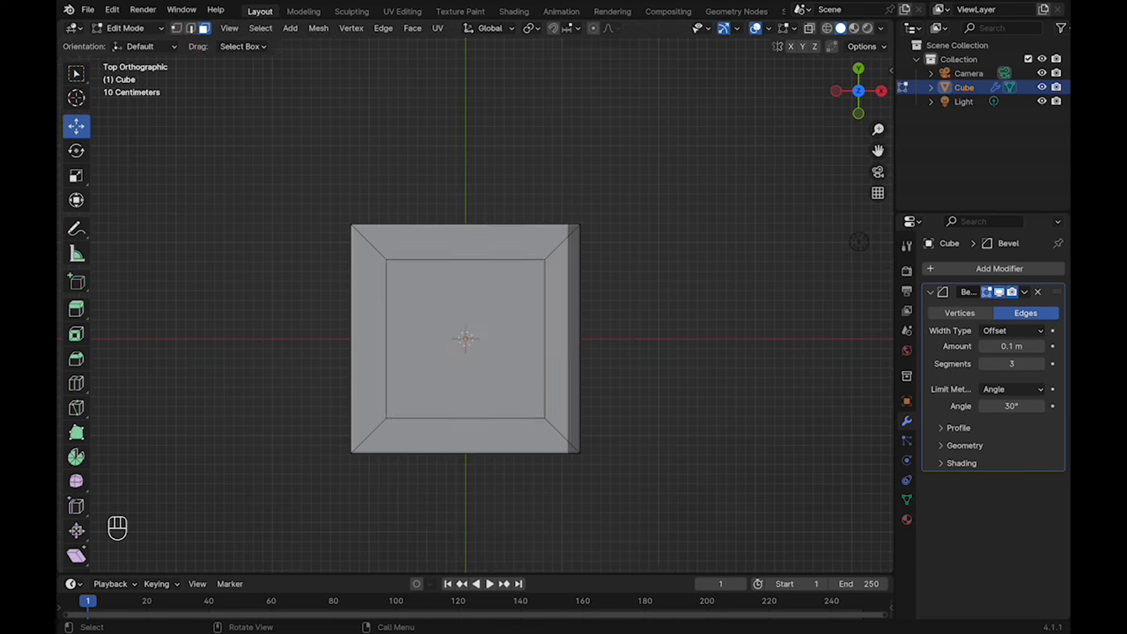
{"action": "left_click", "coordinate": [511, 320]}
{"action": "key", "text": "s"}
{"action": "left_click", "coordinate": [598, 314]}
{"action": "left_click_drag", "start_coordinate": [526, 338], "coordinate": [522, 338]}
{"action": "key", "text": "2"}
{"action": "left_click_drag", "start_coordinate": [420, 339], "coordinate": [448, 339]}
{"action": "key", "text": "ctrl+z"}
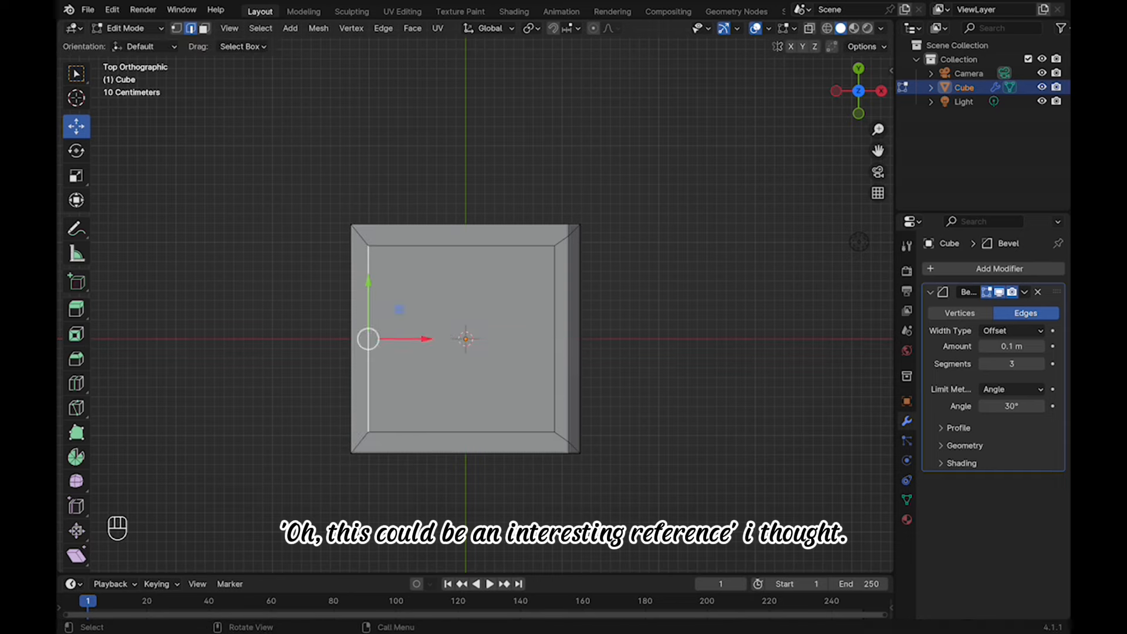
Extrude the inner top face slightly upward into a raised lid panel
{"action": "key", "text": "3"}
{"action": "middle_click_drag", "start_coordinate": [448, 338], "coordinate": [455, 217]}
{"action": "scroll", "coordinate": [455, 217], "scroll_direction": "up", "scroll_amount": 2}
{"action": "left_click", "coordinate": [455, 146]}
{"action": "key", "text": "e"}
{"action": "middle_click_drag", "start_coordinate": [455, 147], "coordinate": [448, 329], "text": "shift"}
{"action": "left_click", "coordinate": [449, 244]}
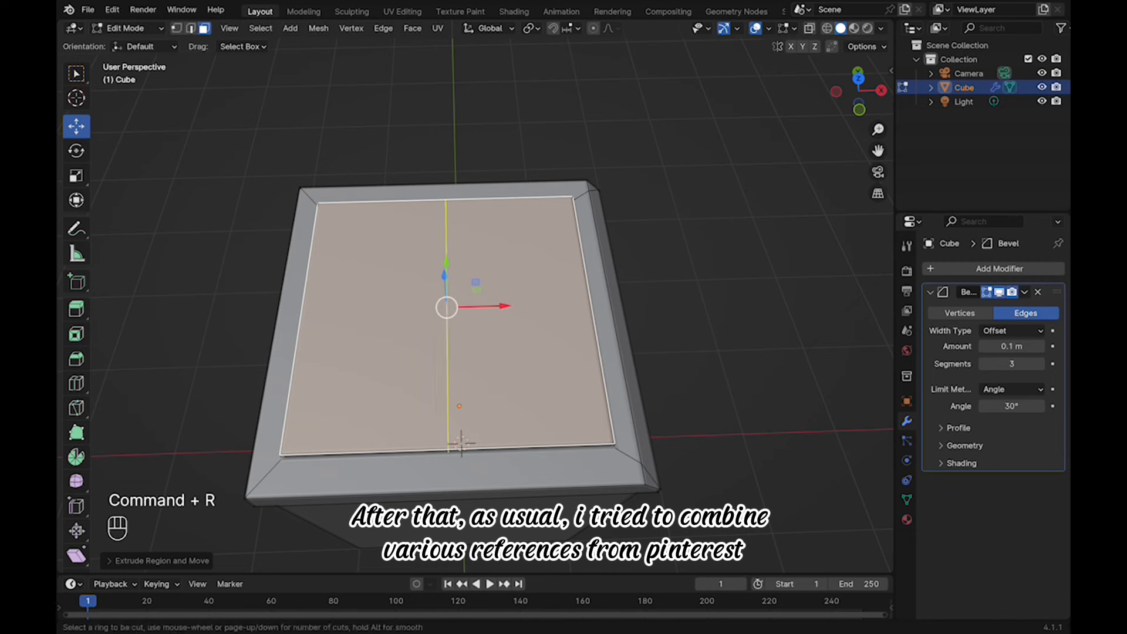
Add a loop cut across the raised panel near its negative X side and bevel it about 0.03 m into a narrow strip
{"action": "left_click", "coordinate": [450, 252]}
{"action": "middle_click_drag", "start_coordinate": [379, 254], "coordinate": [376, 185]}
{"action": "scroll", "coordinate": [375, 234], "scroll_direction": "down", "scroll_amount": 5}
{"action": "key", "text": "super+r"}
{"action": "right_click", "coordinate": [473, 328]}
{"action": "middle_click_drag", "start_coordinate": [473, 329], "coordinate": [440, 387]}
{"action": "scroll", "coordinate": [458, 329], "scroll_direction": "up", "scroll_amount": 5}
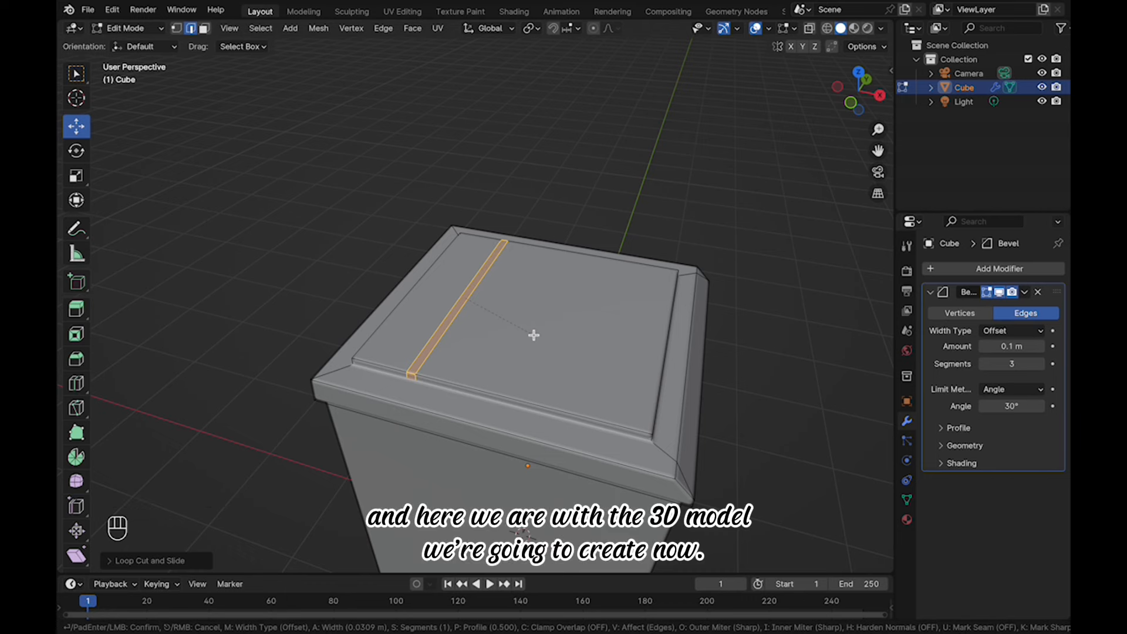
{"action": "left_click", "coordinate": [533, 335]}
Extrude the narrow strip's faces along their normals about 0.035 m inward to form a groove
{"action": "middle_click_drag", "start_coordinate": [533, 336], "coordinate": [563, 318]}
{"action": "right_click", "coordinate": [565, 317]}
{"action": "left_click", "coordinate": [204, 28]}
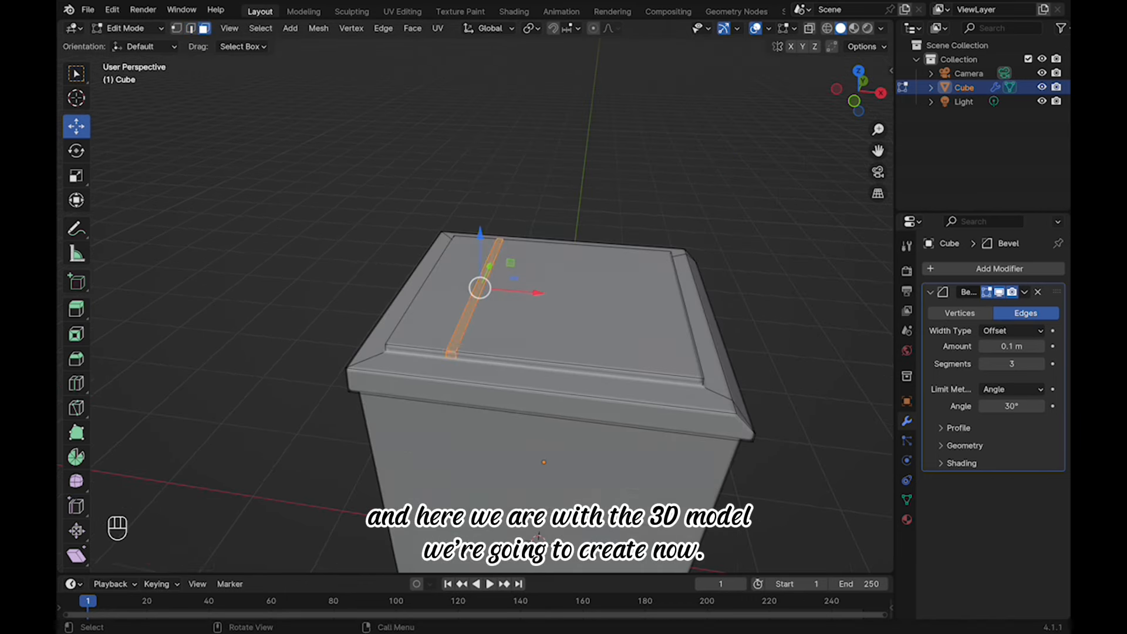
{"action": "scroll", "coordinate": [579, 290], "scroll_direction": "up", "scroll_amount": 4}
{"action": "right_click", "coordinate": [580, 290]}
{"action": "left_click", "coordinate": [579, 291]}
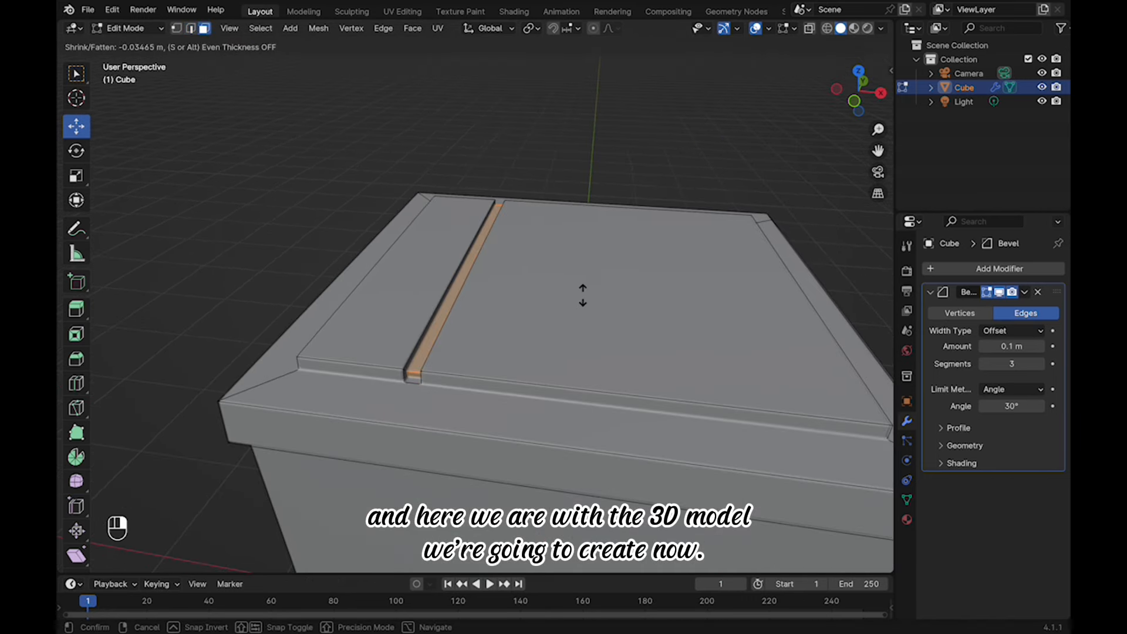
{"action": "left_click", "coordinate": [584, 296]}
Select the edges around the base of the raised panel and bevel them into a narrow border strip about 0.013 m wide
{"action": "middle_click_drag", "start_coordinate": [583, 295], "coordinate": [563, 305]}
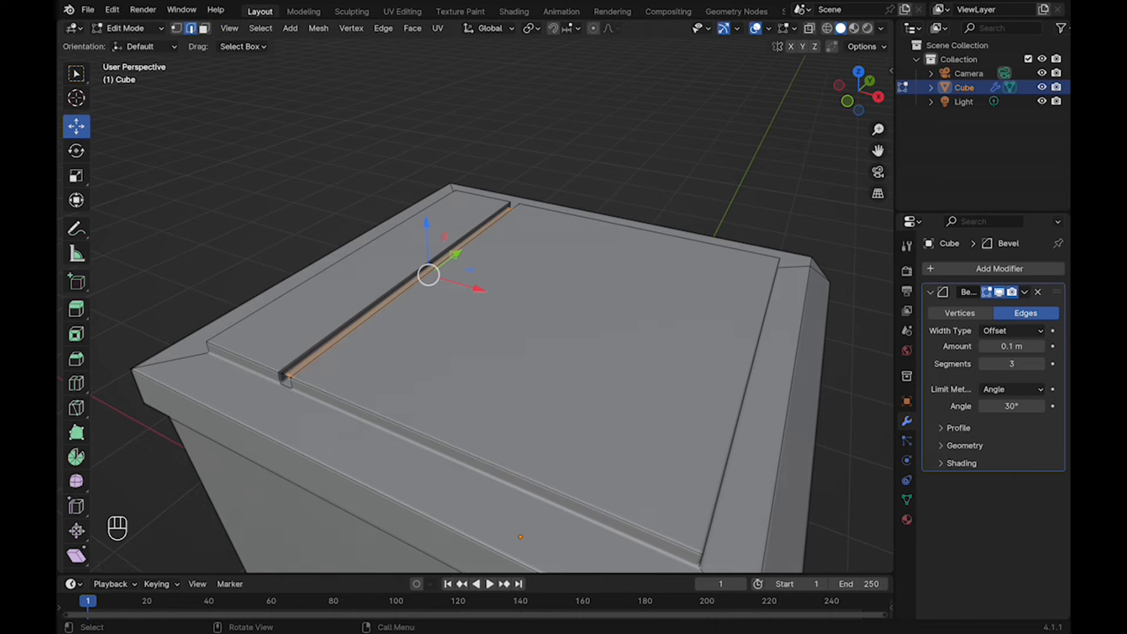
{"action": "middle_click_drag", "start_coordinate": [287, 388], "coordinate": [176, 375]}
{"action": "left_click", "coordinate": [503, 405], "text": "shift"}
{"action": "middle_click_drag", "start_coordinate": [503, 405], "coordinate": [382, 388]}
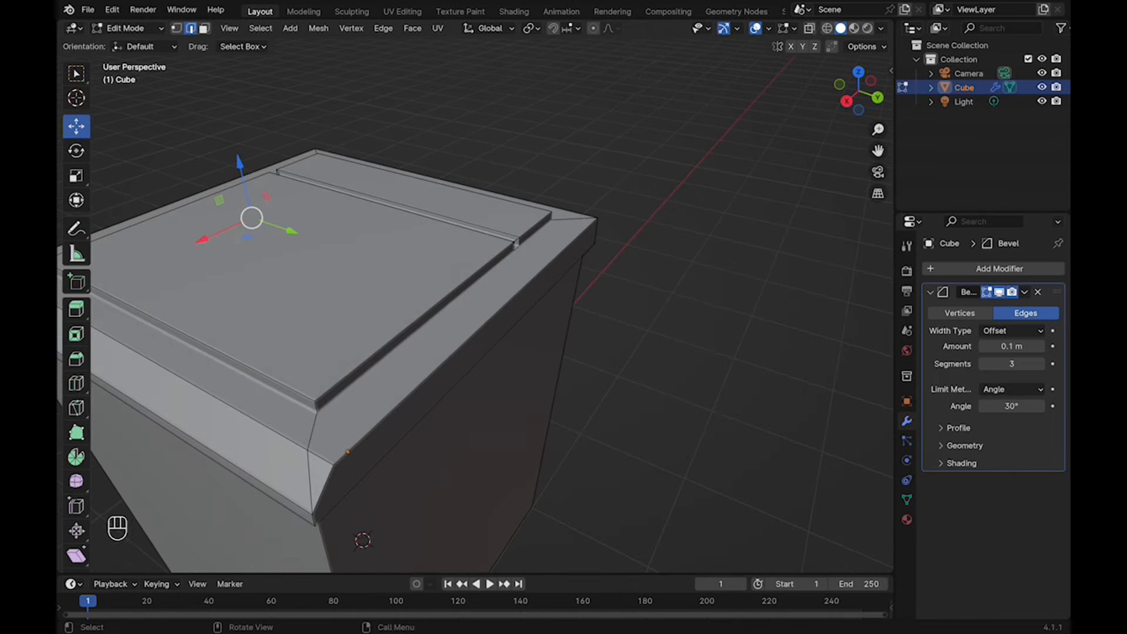
{"action": "left_click", "coordinate": [415, 322], "text": "shift"}
{"action": "middle_click_drag", "start_coordinate": [415, 322], "coordinate": [306, 329]}
{"action": "scroll", "coordinate": [473, 270], "scroll_direction": "up", "scroll_amount": 3}
{"action": "left_click", "coordinate": [472, 270], "text": "shift"}
{"action": "scroll", "coordinate": [472, 270], "scroll_direction": "down", "scroll_amount": 3}
{"action": "middle_click_drag", "start_coordinate": [472, 269], "coordinate": [352, 247]}
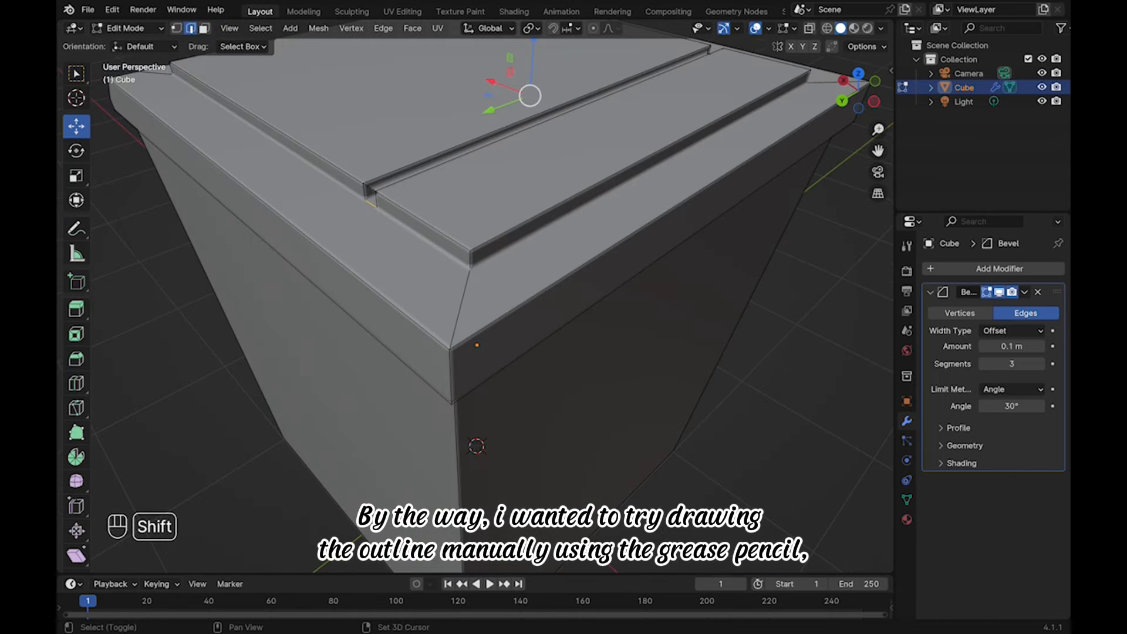
{"action": "left_click", "coordinate": [421, 230], "text": "shift"}
{"action": "middle_click_drag", "start_coordinate": [421, 231], "coordinate": [622, 276]}
{"action": "scroll", "coordinate": [552, 305], "scroll_direction": "up", "scroll_amount": 3}
{"action": "key", "text": "super+b"}
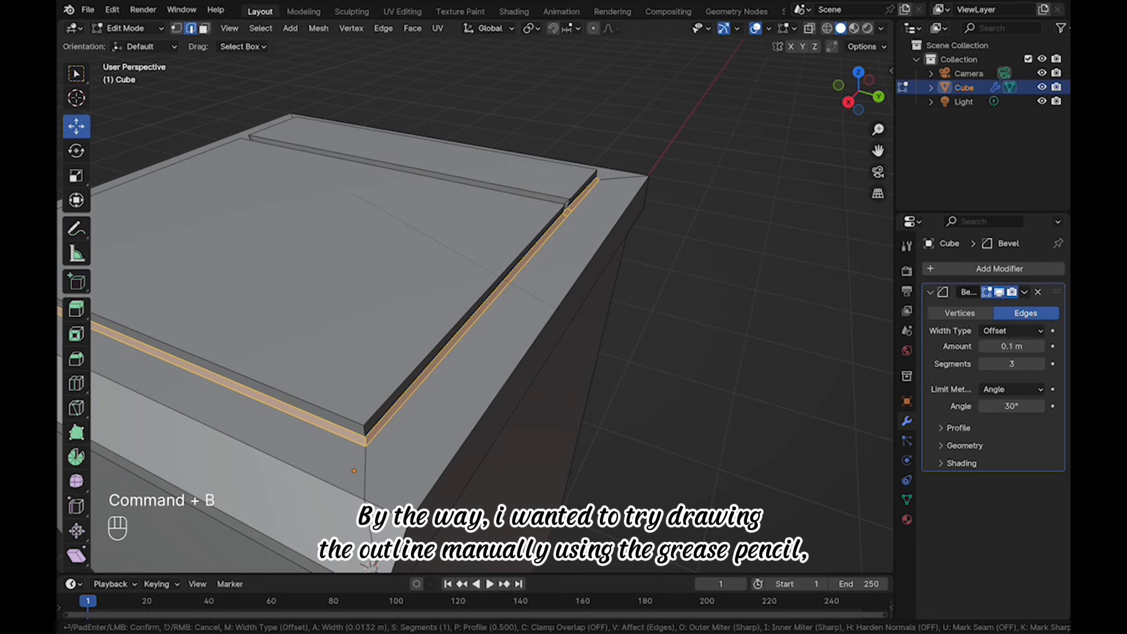
{"action": "left_click", "coordinate": [577, 321]}
{"action": "middle_click_drag", "start_coordinate": [577, 321], "coordinate": [698, 320]}
Extrude the border strip's faces along their normals about 0.035 m inward to form a groove around the panel
{"action": "middle_click_drag", "start_coordinate": [577, 321], "coordinate": [587, 308], "text": "shift"}
{"action": "scroll", "coordinate": [578, 318], "scroll_direction": "down", "scroll_amount": 2}
{"action": "right_click", "coordinate": [578, 317]}
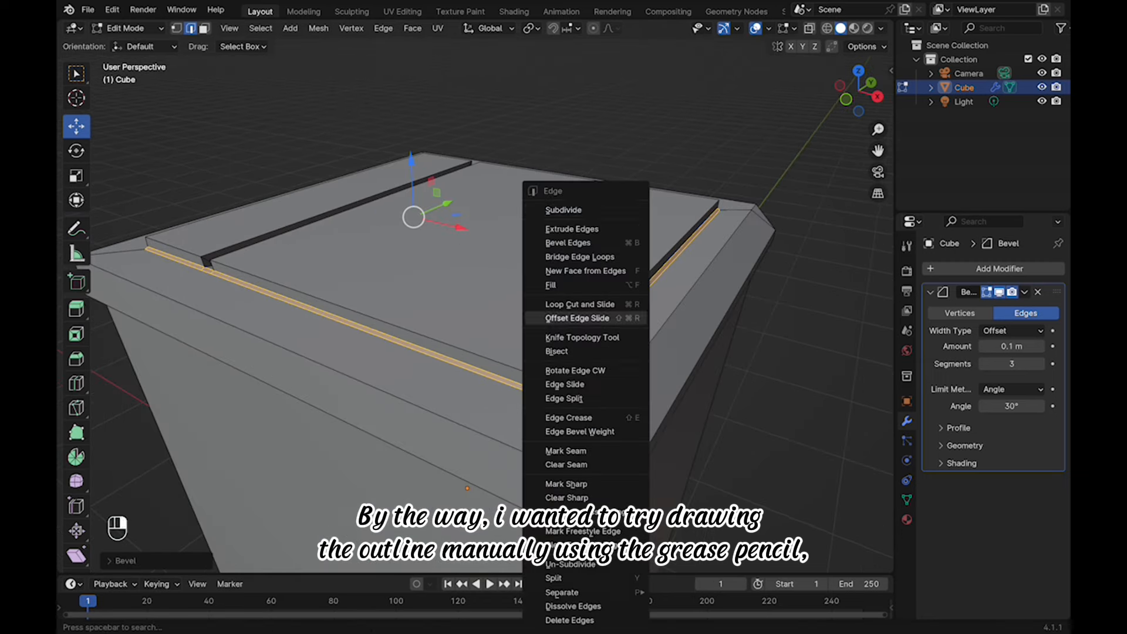
{"action": "key", "text": "3"}
{"action": "right_click", "coordinate": [637, 379]}
{"action": "left_click", "coordinate": [637, 375]}
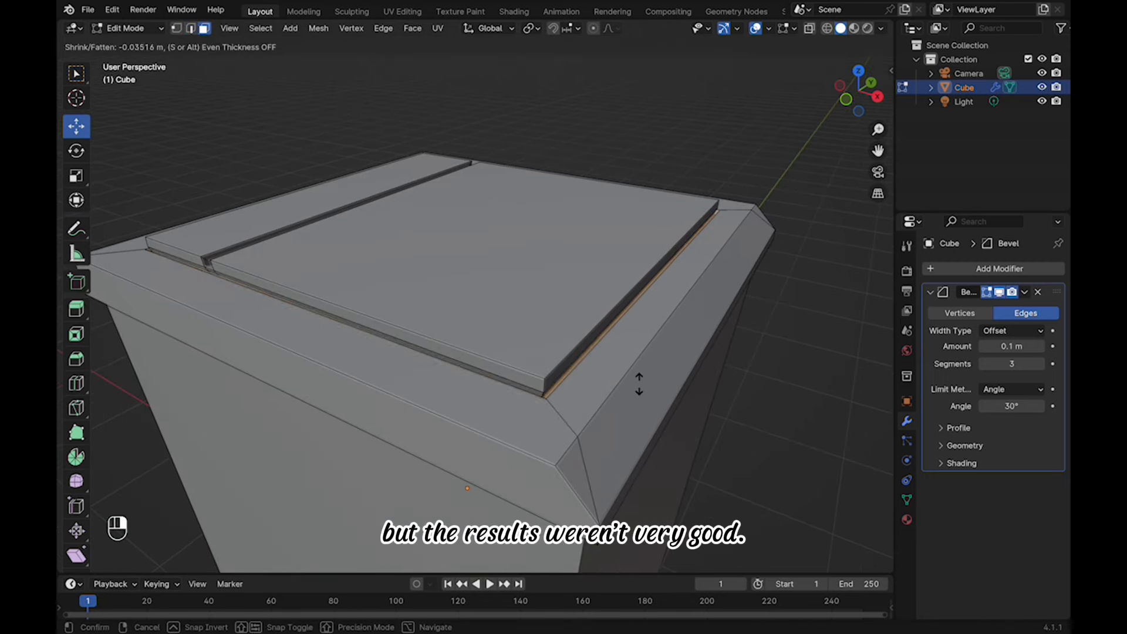
{"action": "left_click", "coordinate": [639, 383]}
Raise the selected face of the lid's groove slightly
{"action": "middle_click_drag", "start_coordinate": [639, 383], "coordinate": [329, 382]}
{"action": "scroll", "coordinate": [345, 503], "scroll_direction": "up", "scroll_amount": 3}
{"action": "middle_click_drag", "start_coordinate": [329, 382], "coordinate": [340, 353], "text": "shift"}
{"action": "scroll", "coordinate": [422, 258], "scroll_direction": "up", "scroll_amount": 1}
{"action": "left_click", "coordinate": [422, 254]}
{"action": "middle_click_drag", "start_coordinate": [422, 254], "coordinate": [390, 220]}
{"action": "left_click_drag", "start_coordinate": [410, 141], "coordinate": [410, 132]}
{"action": "middle_click_drag", "start_coordinate": [410, 133], "coordinate": [593, 187]}
Check the grooved lid in Object Mode and save the file
{"action": "scroll", "coordinate": [428, 153], "scroll_direction": "up", "scroll_amount": 4}
{"action": "scroll", "coordinate": [428, 152], "scroll_direction": "down", "scroll_amount": 8}
{"action": "key", "text": "Tab"}
{"action": "middle_click_drag", "start_coordinate": [528, 282], "coordinate": [596, 307]}
{"action": "key", "text": "Tab"}
{"action": "key", "text": "Tab"}
{"action": "key", "text": "super+s"}
{"action": "key", "text": "shift+a"}
Add a vertical loop cut around the body and shift it about 0.39 m toward negative X in front view
{"action": "key", "text": "Tab"}
{"action": "key", "text": "super+r"}
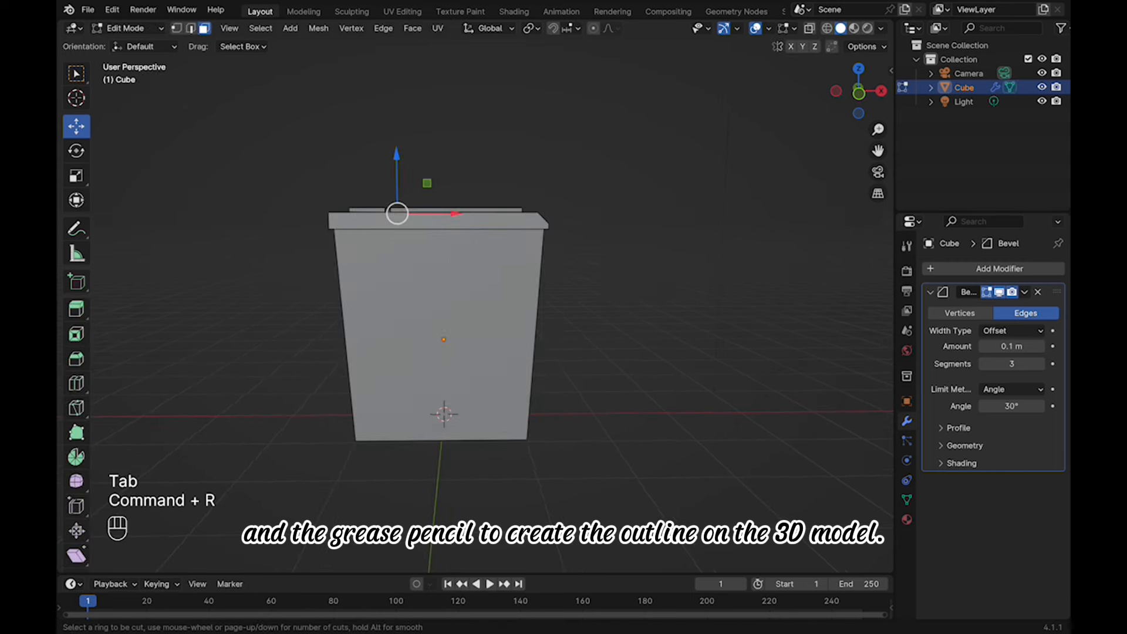
{"action": "right_click", "coordinate": [425, 250]}
{"action": "key", "text": "super+r"}
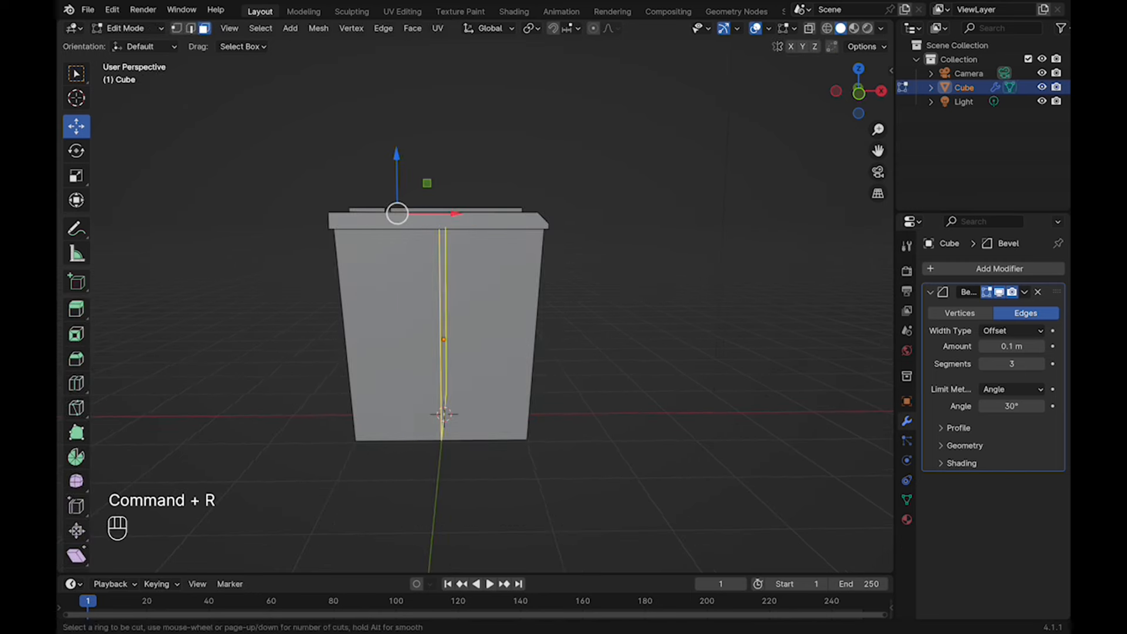
{"action": "left_click", "coordinate": [425, 250]}
{"action": "right_click", "coordinate": [425, 250]}
{"action": "left_click", "coordinate": [859, 93]}
{"action": "scroll", "coordinate": [474, 305], "scroll_direction": "up", "scroll_amount": 4}
{"action": "middle_click_drag", "start_coordinate": [464, 286], "coordinate": [548, 285], "text": "shift"}
{"action": "left_click_drag", "start_coordinate": [550, 284], "coordinate": [543, 284]}
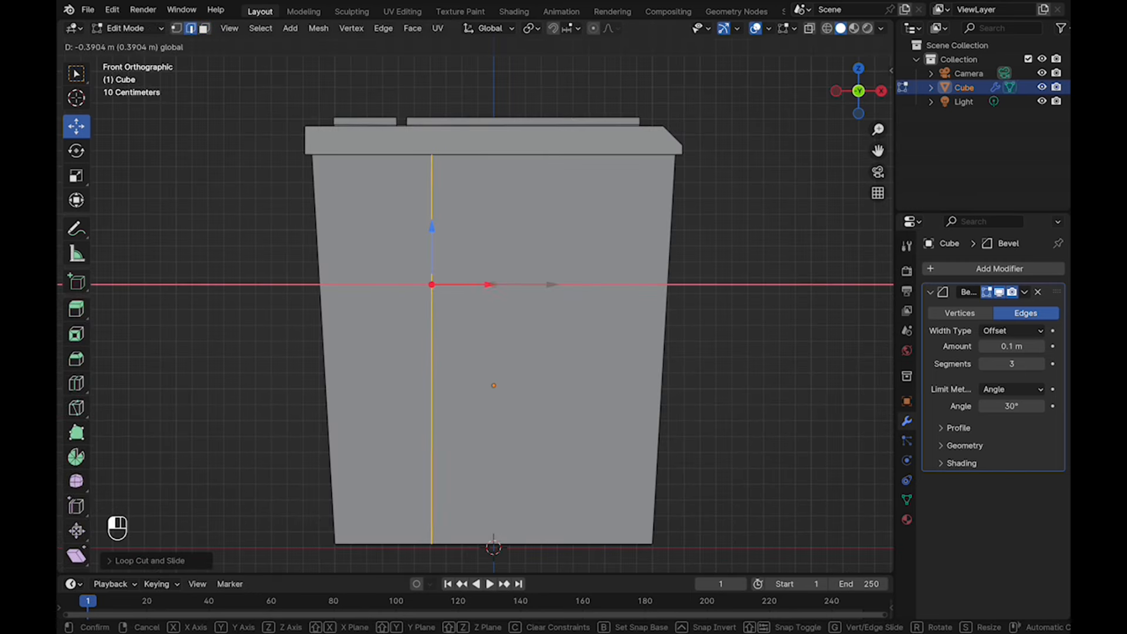
Add more vertical loop cuts to the body to outline two narrow strips, one on each side of its centre
{"action": "left_click", "coordinate": [532, 180]}
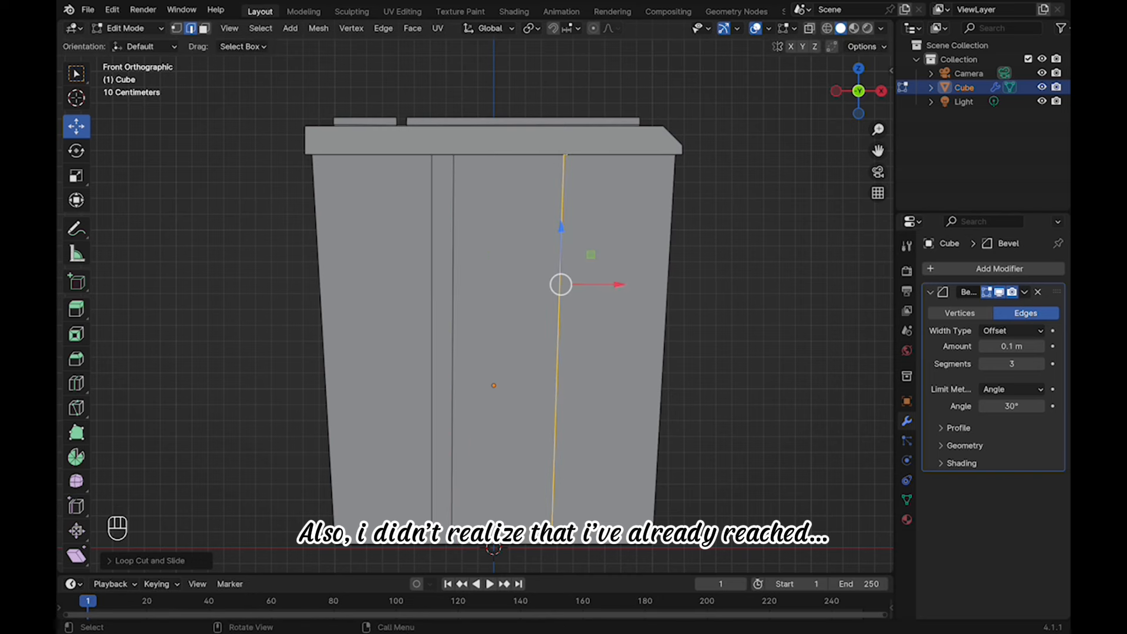
{"action": "left_click_drag", "start_coordinate": [616, 285], "coordinate": [621, 285]}
{"action": "key", "text": "super+r"}
{"action": "left_click", "coordinate": [605, 163]}
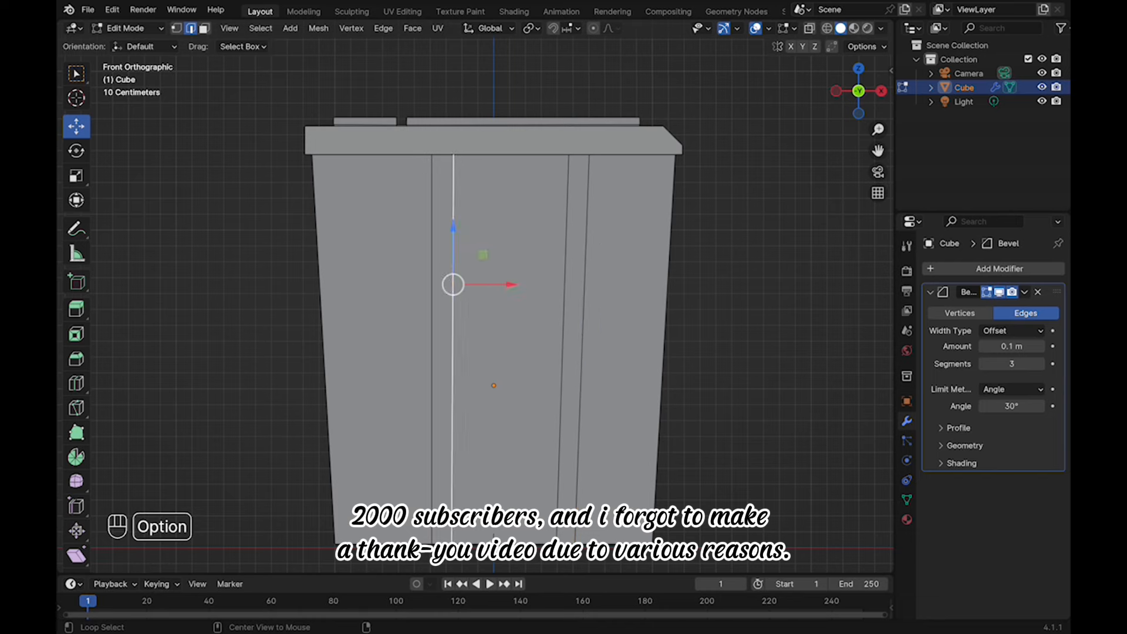
Move the edge loops of the strip on the negative X side farther toward negative X
{"action": "left_click", "coordinate": [431, 299], "text": "alt"}
{"action": "left_click_drag", "start_coordinate": [490, 285], "coordinate": [450, 283]}
{"action": "left_click", "coordinate": [453, 299], "text": "alt"}
{"action": "middle_click_drag", "start_coordinate": [450, 283], "coordinate": [422, 282]}
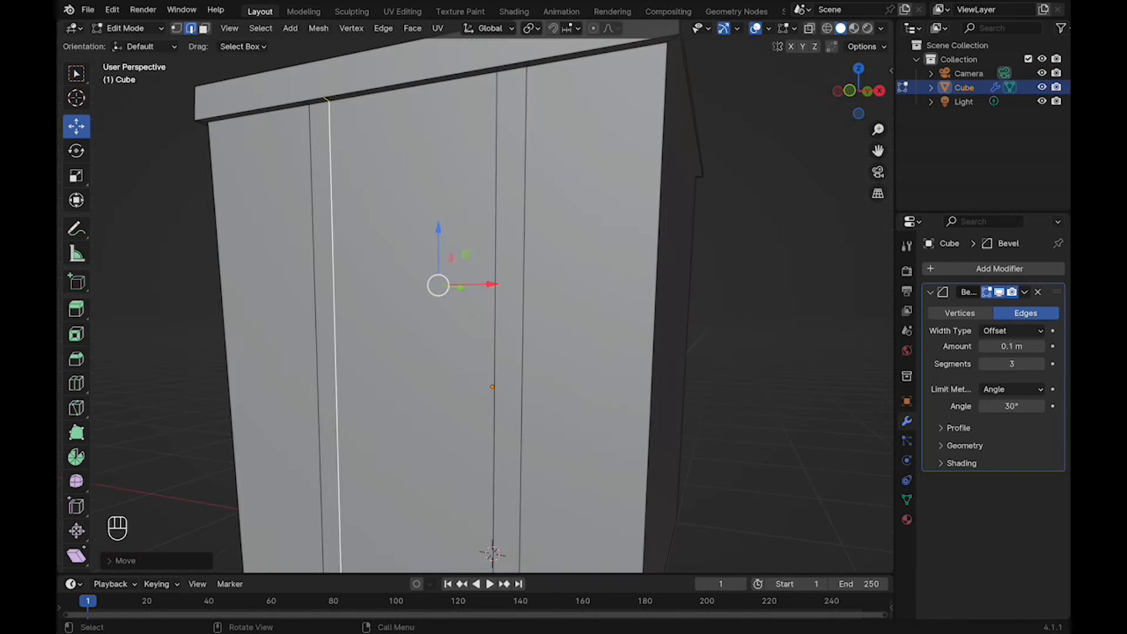
Select both narrow vertical strips on the body's front and back and extrude them inward along their normals as grooves
{"action": "key", "text": "3"}
{"action": "left_click", "coordinate": [324, 282]}
{"action": "left_click", "coordinate": [509, 282], "text": "shift"}
{"action": "scroll", "coordinate": [510, 282], "scroll_direction": "down", "scroll_amount": 3}
{"action": "middle_click_drag", "start_coordinate": [510, 282], "coordinate": [484, 235]}
{"action": "left_click", "coordinate": [402, 474], "text": "shift"}
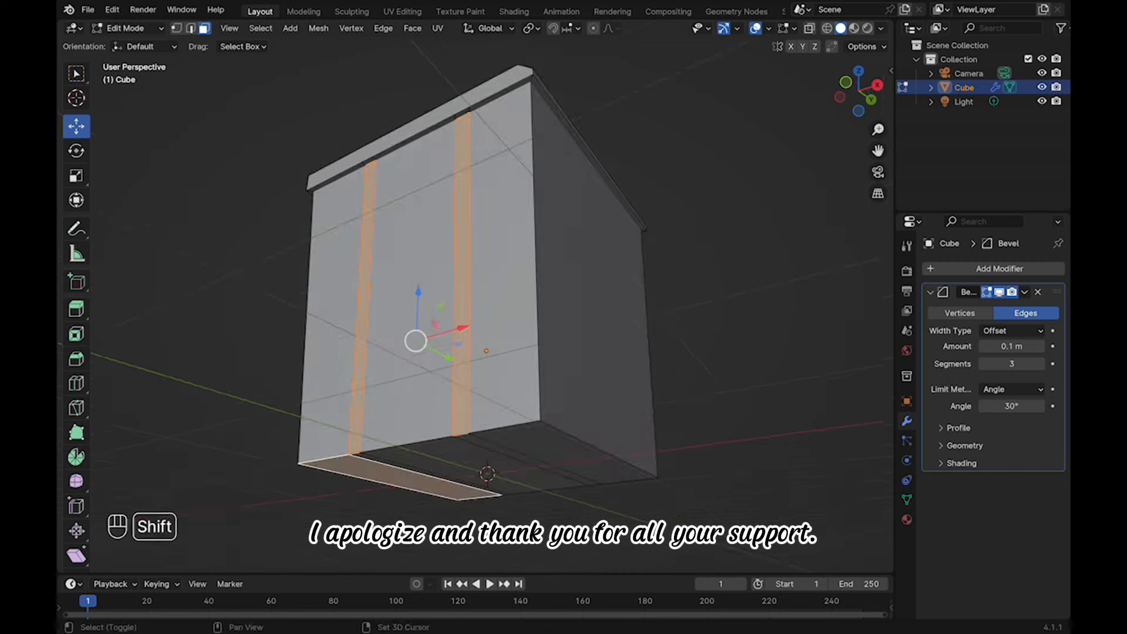
{"action": "key", "text": "super+z"}
{"action": "middle_click_drag", "start_coordinate": [402, 474], "coordinate": [390, 455]}
{"action": "middle_click_drag", "start_coordinate": [522, 404], "coordinate": [376, 446]}
{"action": "left_click", "coordinate": [509, 329], "text": "shift"}
{"action": "left_click", "coordinate": [572, 329], "text": "shift"}
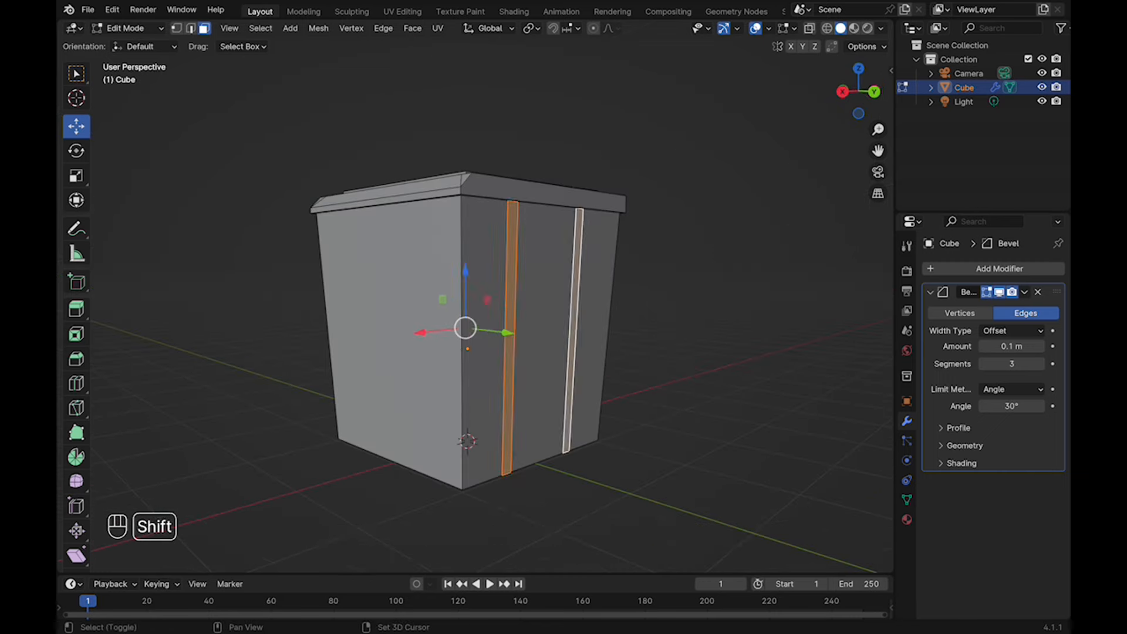
{"action": "middle_click_drag", "start_coordinate": [573, 329], "coordinate": [728, 331]}
{"action": "scroll", "coordinate": [695, 329], "scroll_direction": "up", "scroll_amount": 2}
{"action": "scroll", "coordinate": [645, 364], "scroll_direction": "up", "scroll_amount": 2}
{"action": "right_click", "coordinate": [636, 346]}
{"action": "middle_click_drag", "start_coordinate": [655, 402], "coordinate": [640, 347], "text": "shift"}
{"action": "left_click", "coordinate": [636, 346]}
{"action": "left_click", "coordinate": [643, 350]}
Return to Object Mode, deselect the body and save the file
{"action": "key", "text": "Tab"}
{"action": "scroll", "coordinate": [651, 376], "scroll_direction": "down", "scroll_amount": 4}
{"action": "left_click", "coordinate": [663, 387]}
{"action": "key", "text": "super+s"}
Add a mesh circle at the 3D cursor
{"action": "key", "text": "shift+a"}
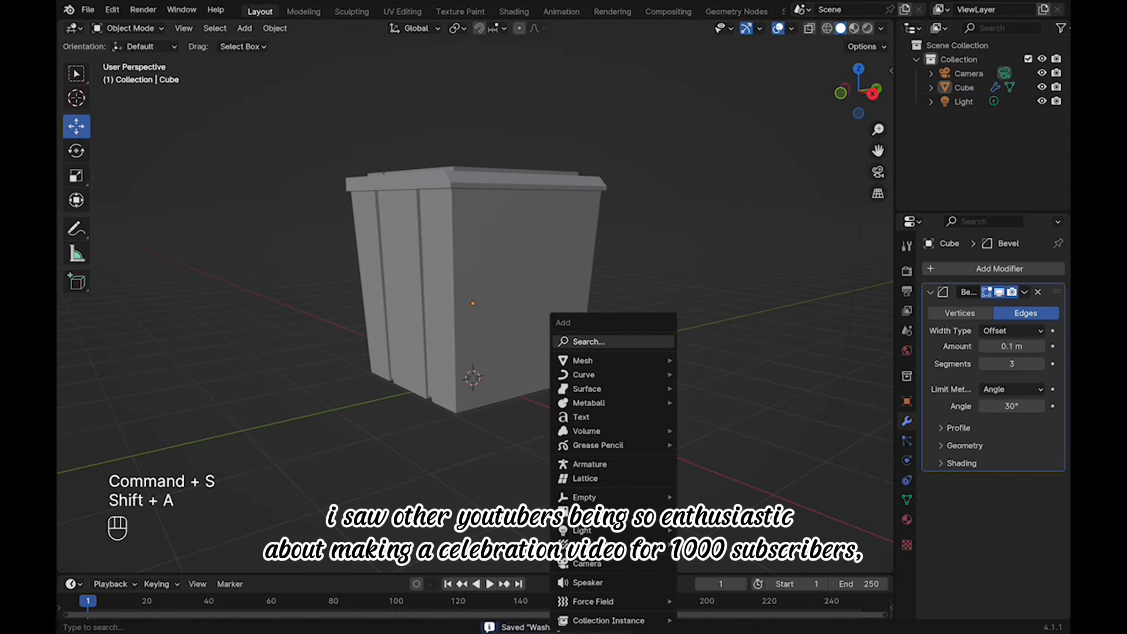
{"action": "mouse_move", "coordinate": [583, 360]}
{"action": "left_click", "coordinate": [705, 388]}
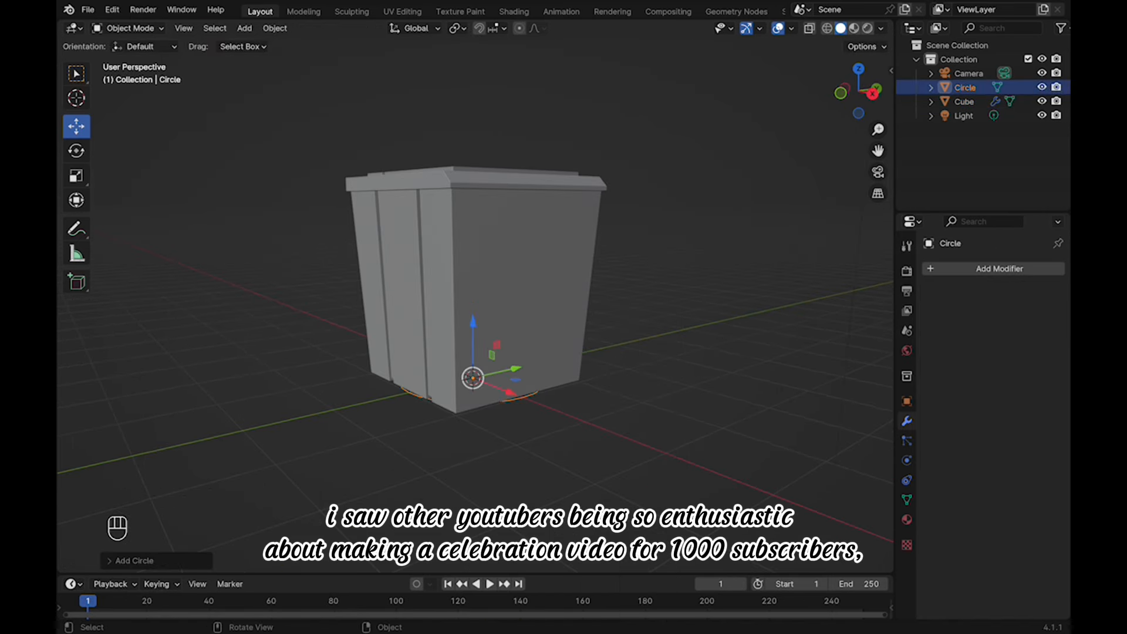
{"action": "left_click", "coordinate": [134, 560]}
{"action": "left_click", "coordinate": [363, 457]}
Move the circle about 2.42 m along X, out in front of the body
{"action": "middle_click_drag", "start_coordinate": [376, 434], "coordinate": [381, 474]}
{"action": "left_click", "coordinate": [963, 102]}
{"action": "left_click", "coordinate": [964, 88]}
{"action": "left_click_drag", "start_coordinate": [513, 392], "coordinate": [657, 490]}
{"action": "middle_click_drag", "start_coordinate": [634, 422], "coordinate": [672, 399]}
{"action": "scroll", "coordinate": [672, 399], "scroll_direction": "up", "scroll_amount": 2}
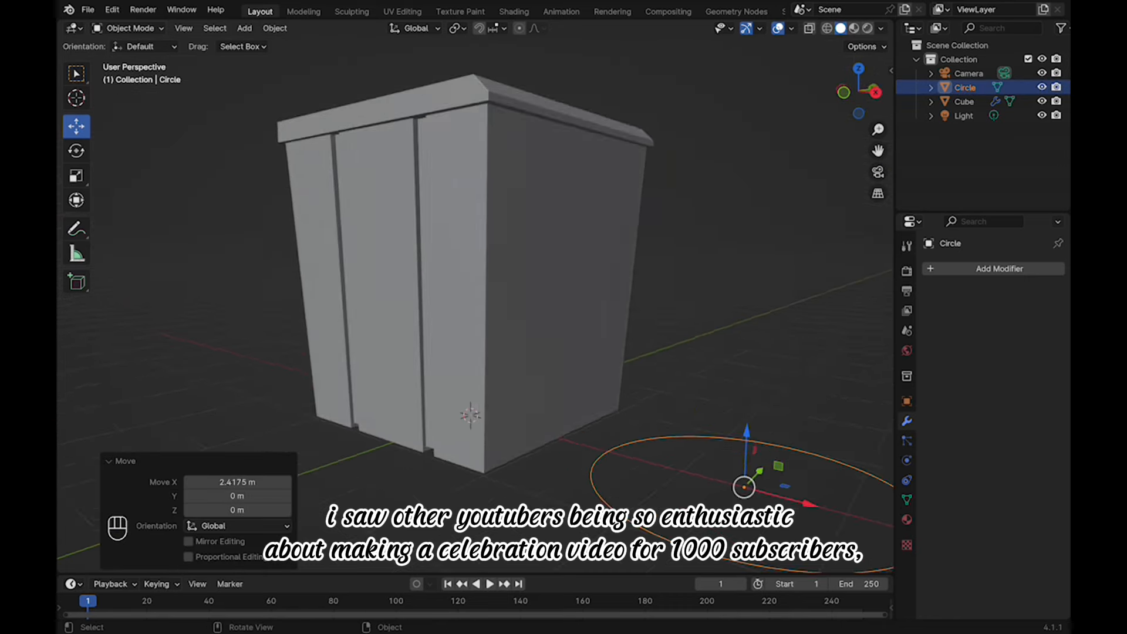
Rotate the circle upright so that it faces the washing machine's front side
{"action": "left_click", "coordinate": [851, 98]}
{"action": "key", "text": "n"}
{"action": "left_click", "coordinate": [77, 151]}
{"action": "middle_click_drag", "start_coordinate": [529, 293], "coordinate": [458, 261], "text": "shift"}
{"action": "left_click", "coordinate": [886, 73]}
{"action": "left_click_drag", "start_coordinate": [627, 392], "coordinate": [574, 185]}
{"action": "left_click", "coordinate": [505, 329]}
Bring the circle closer to the front side and raise it, scaling it to the size of a washing machine door
{"action": "left_click", "coordinate": [574, 305]}
{"action": "left_click_drag", "start_coordinate": [632, 241], "coordinate": [523, 242]}
{"action": "left_click_drag", "start_coordinate": [466, 183], "coordinate": [465, 200]}
{"action": "key", "text": "s"}
{"action": "left_click", "coordinate": [566, 251]}
{"action": "left_click_drag", "start_coordinate": [525, 258], "coordinate": [504, 259]}
{"action": "middle_click_drag", "start_coordinate": [504, 261], "coordinate": [423, 287]}
{"action": "key", "text": "n"}
{"action": "middle_click_drag", "start_coordinate": [423, 287], "coordinate": [558, 306], "text": "shift"}
Fill the circle with a face and extrude it about 0.16 m into a thick disc
{"action": "key", "text": "Tab"}
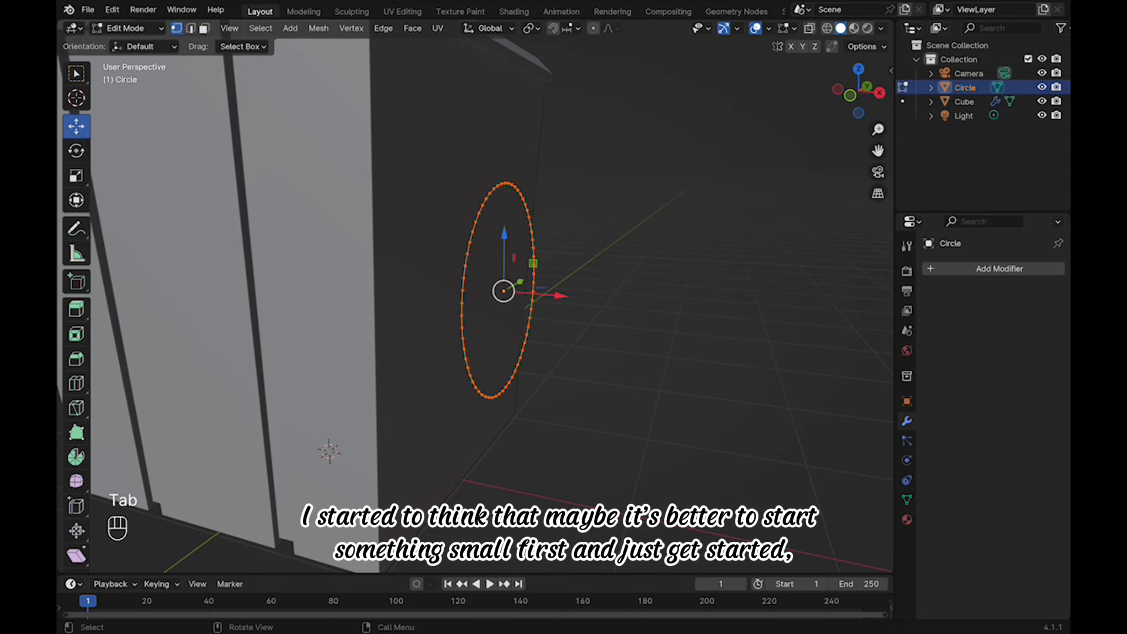
{"action": "key", "text": "f"}
{"action": "key", "text": "e"}
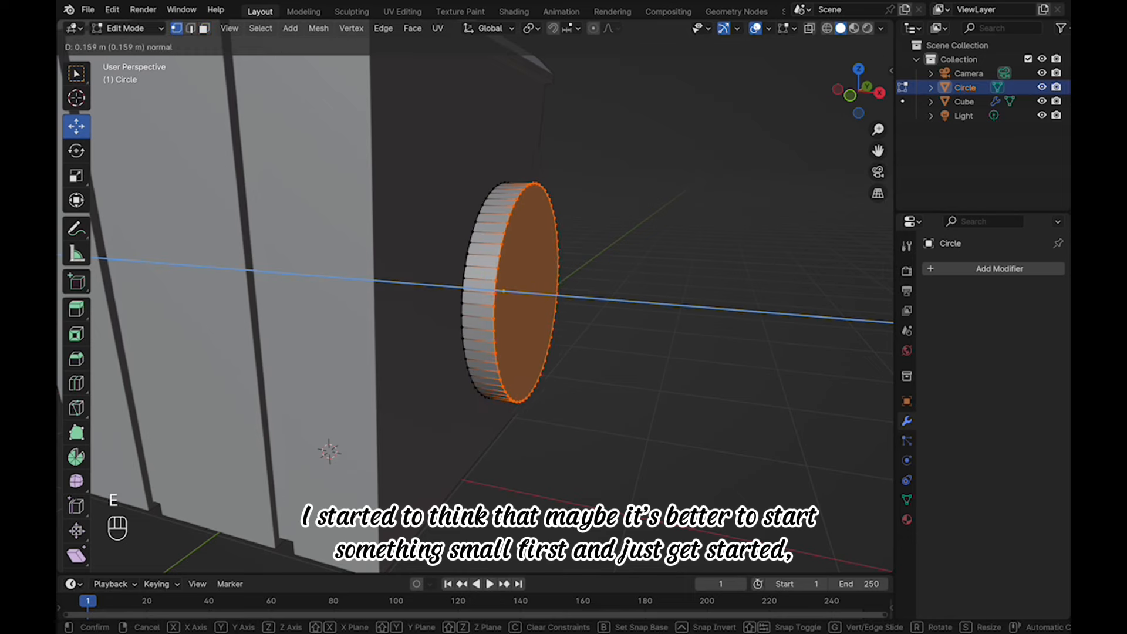
{"action": "left_click", "coordinate": [545, 294]}
{"action": "key", "text": "Tab"}
Move the disc about 0.26 m back along X into the body's front and nudge it slightly upward
{"action": "left_click_drag", "start_coordinate": [549, 291], "coordinate": [517, 292]}
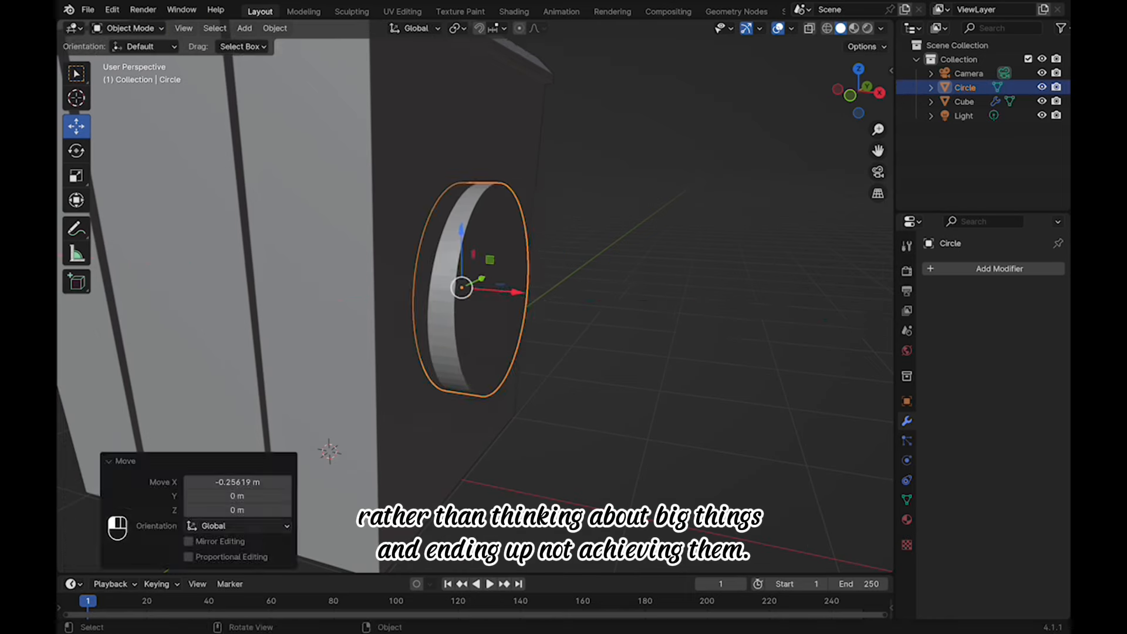
{"action": "middle_click_drag", "start_coordinate": [469, 293], "coordinate": [463, 258]}
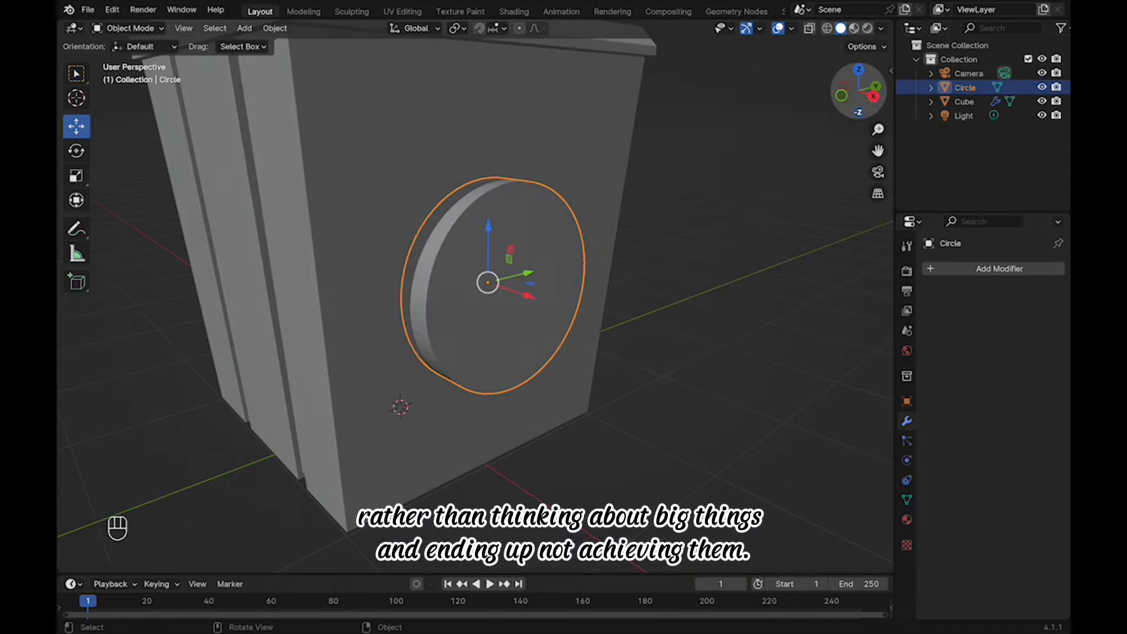
{"action": "left_click", "coordinate": [873, 96]}
{"action": "scroll", "coordinate": [587, 282], "scroll_direction": "down", "scroll_amount": 2}
{"action": "left_click_drag", "start_coordinate": [509, 244], "coordinate": [509, 239]}
Deselect the disc and save the file
{"action": "left_click", "coordinate": [716, 270]}
{"action": "middle_click_drag", "start_coordinate": [692, 276], "coordinate": [751, 288]}
{"action": "key", "text": "super+s"}
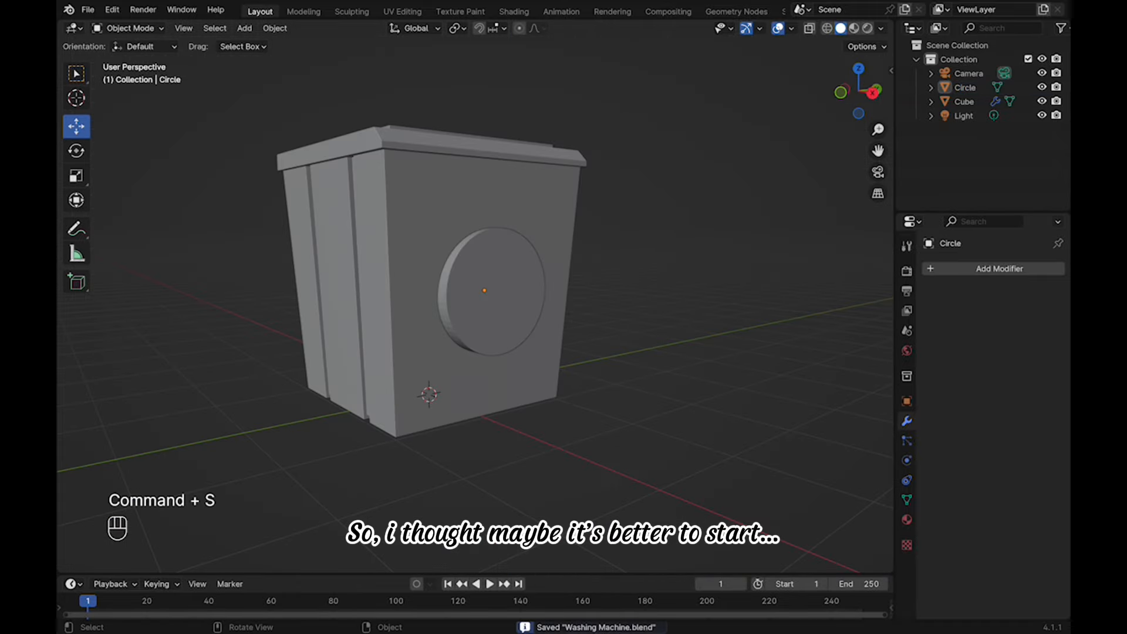
Add a Bevel modifier to the door disc, with an amount of 0.1 m and 3 segments
{"action": "scroll", "coordinate": [490, 291], "scroll_direction": "up", "scroll_amount": 2}
{"action": "left_click", "coordinate": [491, 291]}
{"action": "key", "text": "Tab"}
{"action": "key", "text": "Tab"}
{"action": "left_click", "coordinate": [933, 268]}
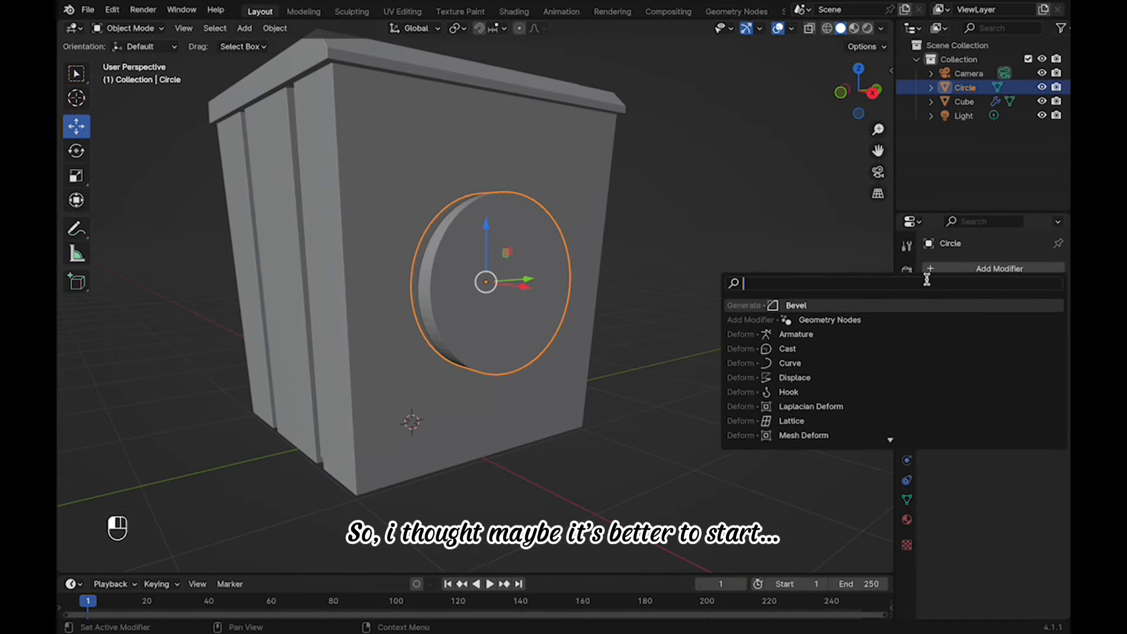
{"action": "left_click", "coordinate": [796, 306]}
{"action": "middle_click_drag", "start_coordinate": [528, 293], "coordinate": [446, 288]}
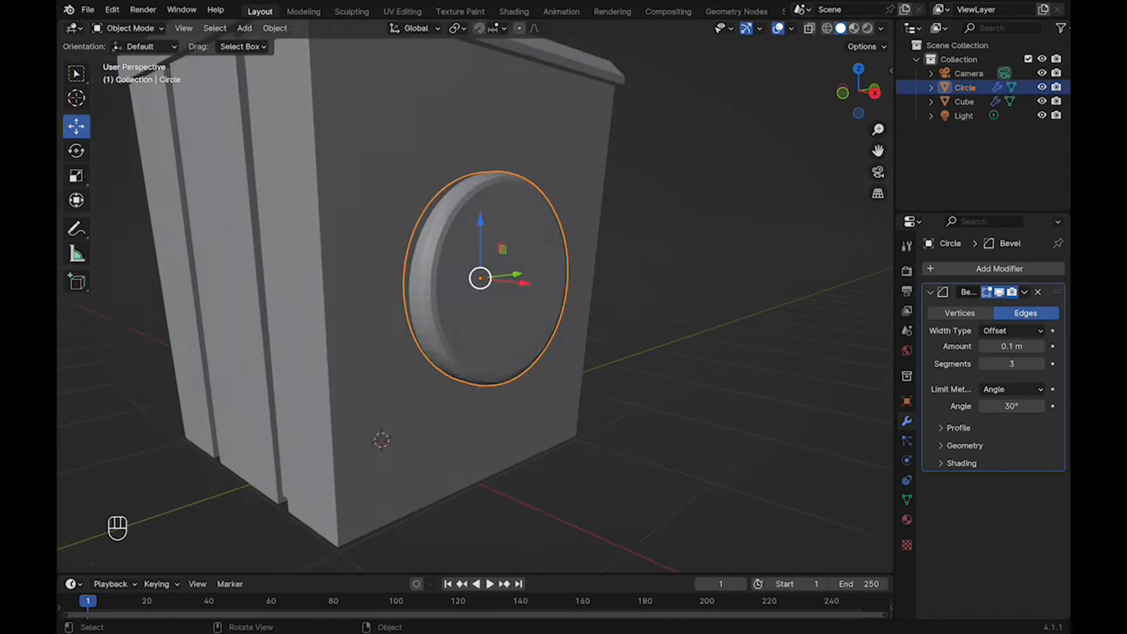
Inset the disc's front face and extrude it inward as a recessed door, returning to Object Mode
{"action": "key", "text": "Tab"}
{"action": "key", "text": "i"}
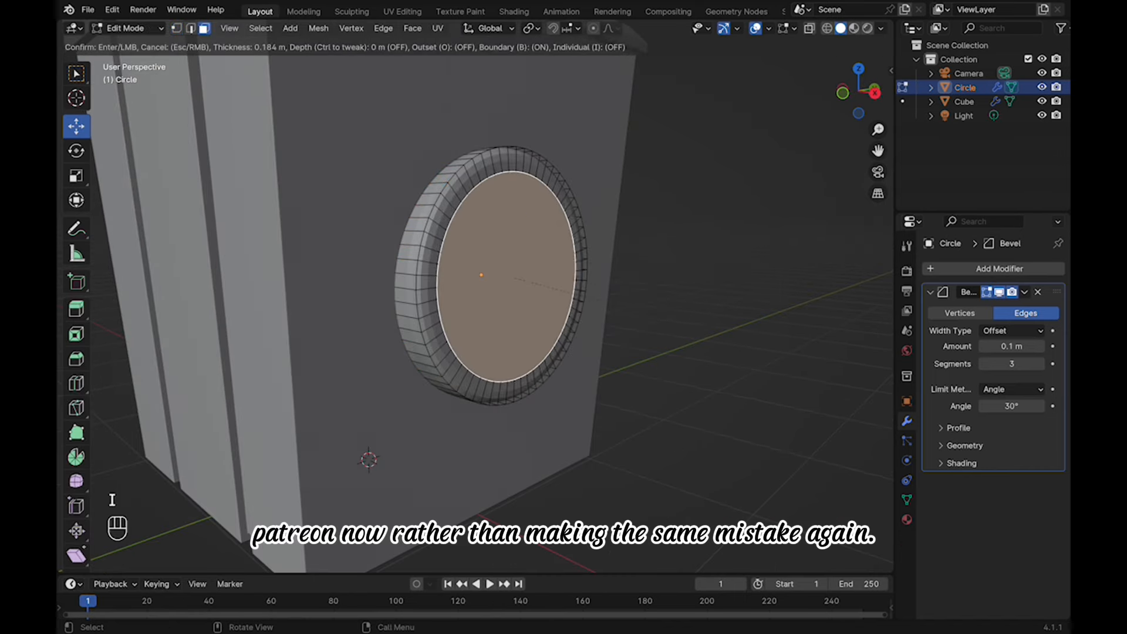
{"action": "left_click", "coordinate": [601, 301]}
{"action": "middle_click_drag", "start_coordinate": [601, 301], "coordinate": [722, 299]}
{"action": "key", "text": "e"}
{"action": "left_click", "coordinate": [625, 314]}
{"action": "key", "text": "Tab"}
{"action": "scroll", "coordinate": [540, 302], "scroll_direction": "down", "scroll_amount": 5}
{"action": "left_click", "coordinate": [692, 282]}
Check the recessed door against the body from several angles and save the file
{"action": "scroll", "coordinate": [529, 294], "scroll_direction": "up", "scroll_amount": 5}
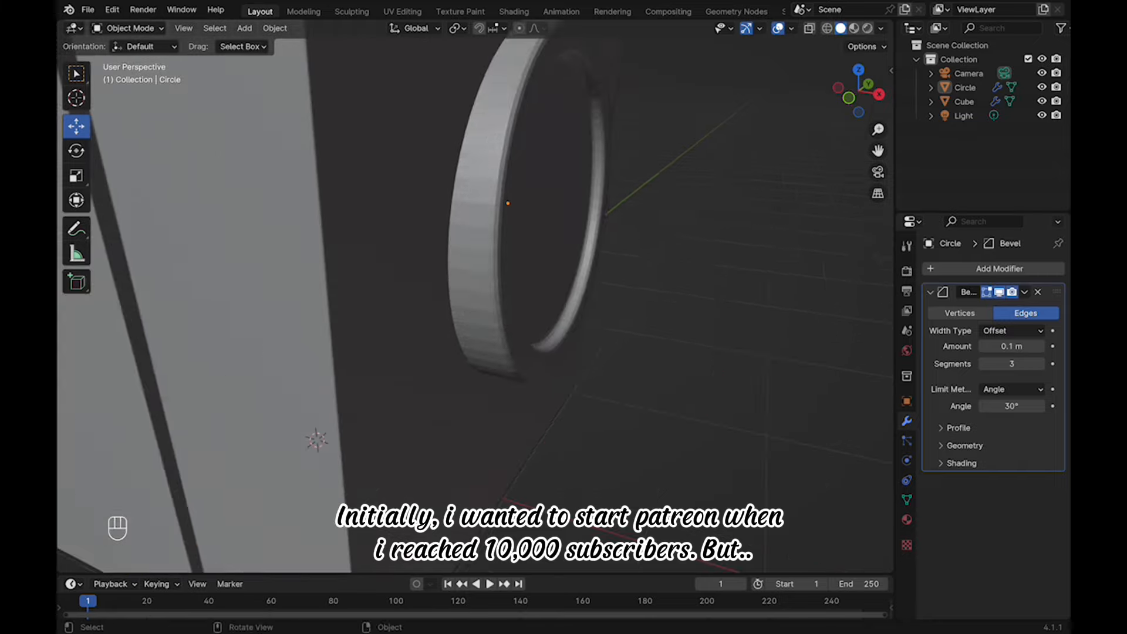
{"action": "left_click", "coordinate": [478, 235]}
{"action": "scroll", "coordinate": [508, 235], "scroll_direction": "down", "scroll_amount": 8}
{"action": "middle_click_drag", "start_coordinate": [645, 294], "coordinate": [499, 293]}
{"action": "left_click", "coordinate": [705, 281]}
{"action": "scroll", "coordinate": [528, 294], "scroll_direction": "down", "scroll_amount": 6}
{"action": "middle_click_drag", "start_coordinate": [528, 293], "coordinate": [552, 302]}
{"action": "left_click", "coordinate": [500, 284]}
{"action": "key", "text": "super+s"}
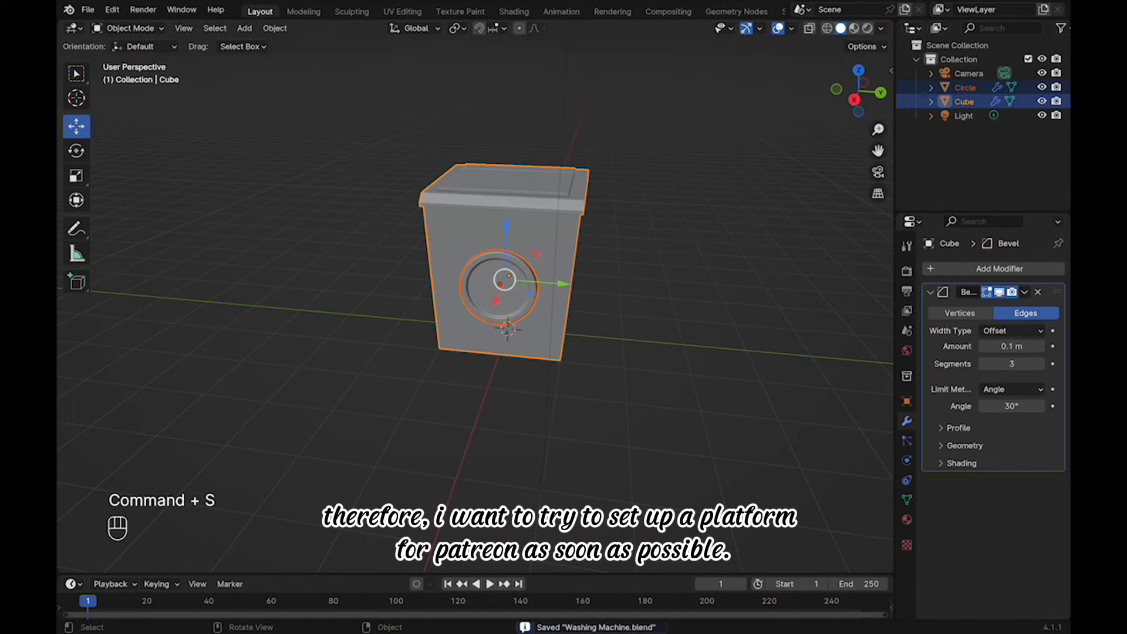
{"action": "middle_click_drag", "start_coordinate": [469, 342], "coordinate": [517, 342]}
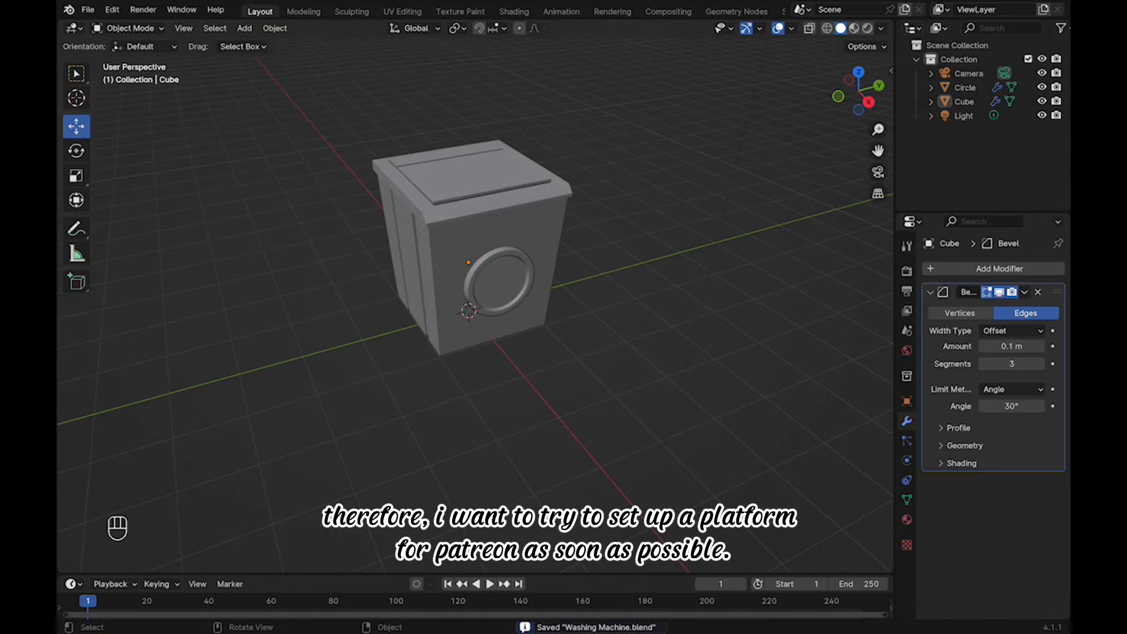
Add a second mesh circle, raise it above the lid and scale it down
{"action": "key", "text": "shift+a"}
{"action": "left_click", "coordinate": [642, 370]}
{"action": "left_click_drag", "start_coordinate": [468, 261], "coordinate": [469, 114]}
{"action": "middle_click_drag", "start_coordinate": [610, 205], "coordinate": [645, 270]}
{"action": "key", "text": "s"}
{"action": "left_click", "coordinate": [585, 269]}
Shrink the new circle to knob size and centre it across the lid's narrow strip, off towards one end
{"action": "left_click", "coordinate": [858, 83]}
{"action": "scroll", "coordinate": [528, 320], "scroll_direction": "up", "scroll_amount": 6}
{"action": "middle_click_drag", "start_coordinate": [528, 320], "coordinate": [766, 366], "text": "shift"}
{"action": "key", "text": "s"}
{"action": "left_click", "coordinate": [657, 323]}
{"action": "left_click_drag", "start_coordinate": [597, 260], "coordinate": [470, 398]}
{"action": "left_click", "coordinate": [531, 378]}
{"action": "left_click_drag", "start_coordinate": [413, 346], "coordinate": [412, 310]}
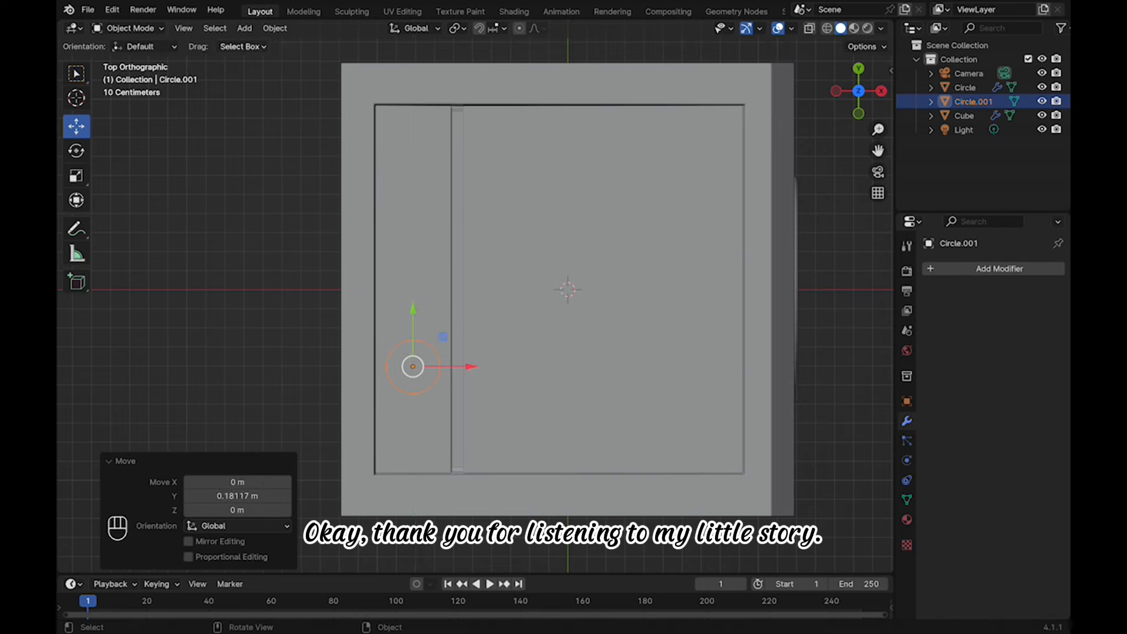
Fill the small circle with a face and extrude it into a thin disc
{"action": "key", "text": "Tab"}
{"action": "key", "text": "f"}
{"action": "middle_click_drag", "start_coordinate": [418, 310], "coordinate": [579, 328]}
{"action": "key", "text": "e"}
{"action": "left_click", "coordinate": [398, 150]}
{"action": "key", "text": "Tab"}
Set the small disc's origin to its geometry
{"action": "right_click", "coordinate": [398, 151]}
{"action": "mouse_move", "coordinate": [398, 213]}
{"action": "left_click", "coordinate": [469, 227]}
Lower the small disc along Z until it rests on the lid's narrow strip
{"action": "left_click", "coordinate": [860, 98]}
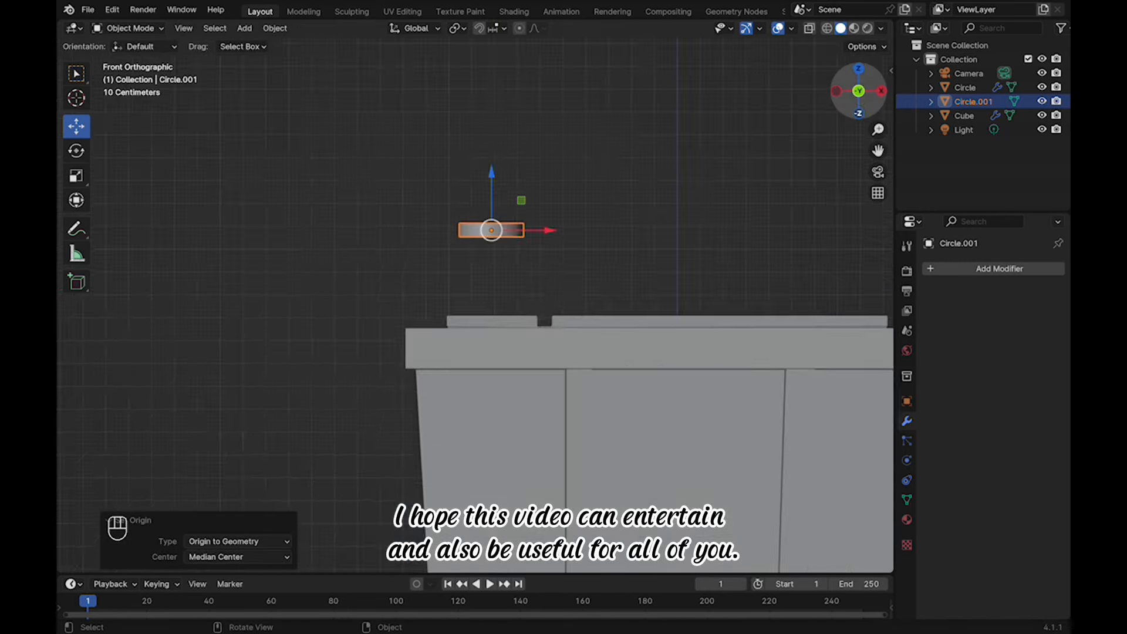
{"action": "scroll", "coordinate": [499, 126], "scroll_direction": "up", "scroll_amount": 3}
{"action": "middle_click_drag", "start_coordinate": [499, 126], "coordinate": [478, 247], "text": "shift"}
{"action": "left_click_drag", "start_coordinate": [482, 245], "coordinate": [481, 400]}
{"action": "left_click", "coordinate": [399, 329]}
{"action": "middle_click_drag", "start_coordinate": [399, 329], "coordinate": [317, 411]}
{"action": "scroll", "coordinate": [314, 432], "scroll_direction": "down", "scroll_amount": 3}
Add a Bevel modifier with 3 segments to the small disc on the lid
{"action": "left_click", "coordinate": [346, 297]}
{"action": "left_click", "coordinate": [992, 268]}
{"action": "left_click", "coordinate": [951, 268]}
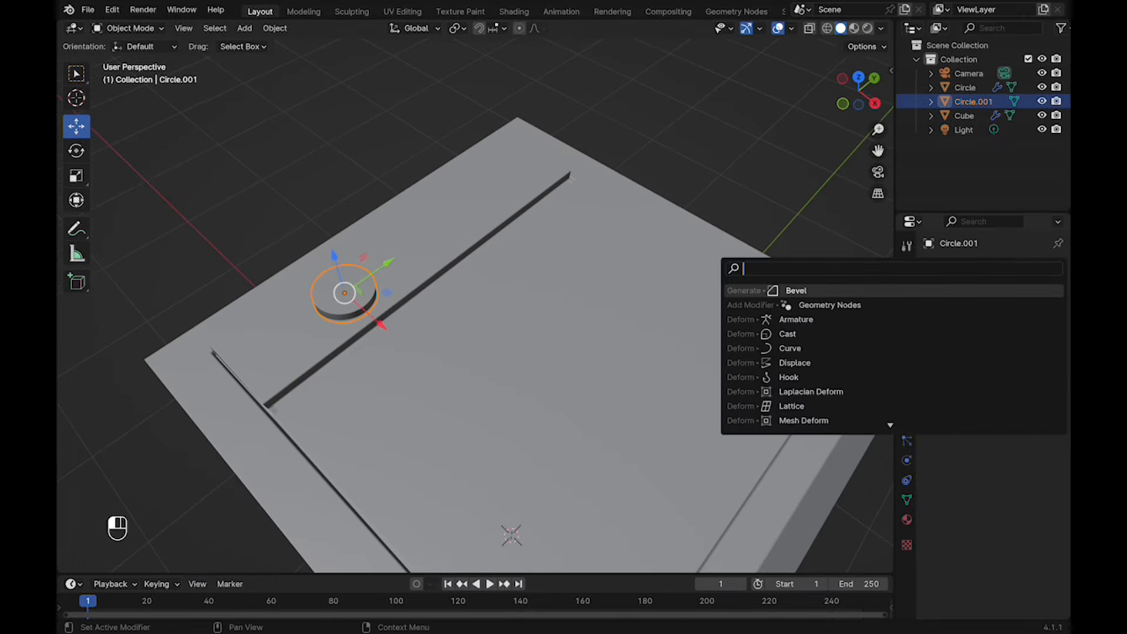
{"action": "left_click", "coordinate": [939, 290]}
{"action": "left_click", "coordinate": [1040, 364]}
{"action": "left_click", "coordinate": [1041, 364]}
{"action": "left_click", "coordinate": [792, 194]}
Raise the small disc's top face along Z to turn it into a taller knob
{"action": "middle_click_drag", "start_coordinate": [587, 322], "coordinate": [517, 267]}
{"action": "scroll", "coordinate": [469, 270], "scroll_direction": "up", "scroll_amount": 3}
{"action": "middle_click_drag", "start_coordinate": [352, 241], "coordinate": [518, 268], "text": "shift"}
{"action": "scroll", "coordinate": [477, 287], "scroll_direction": "up", "scroll_amount": 2}
{"action": "left_click", "coordinate": [537, 257]}
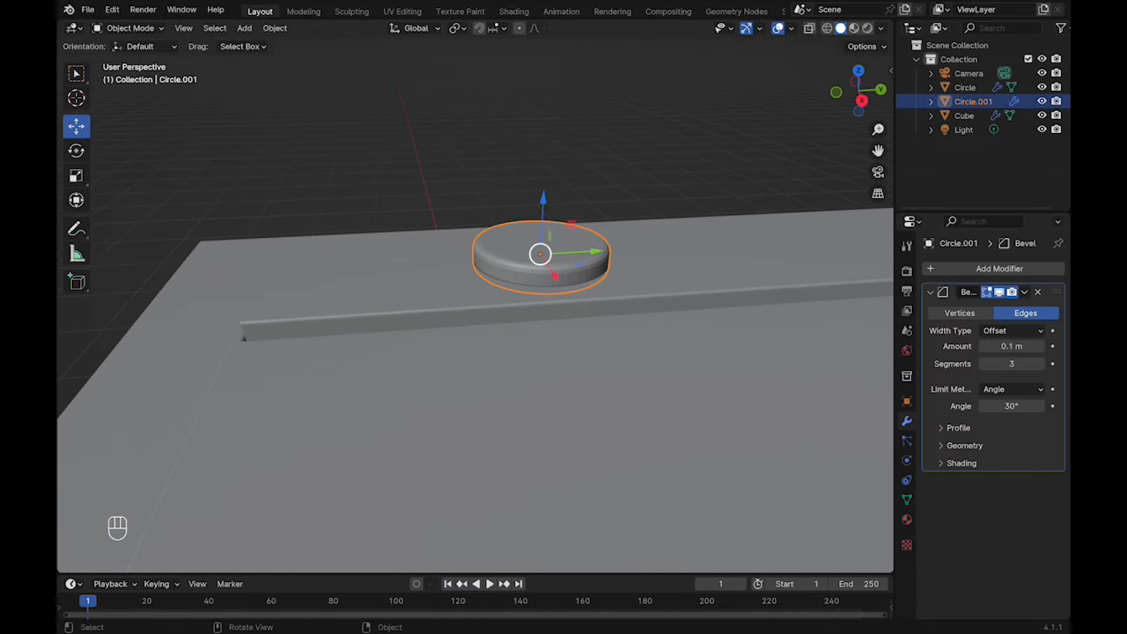
{"action": "key", "text": "Tab"}
{"action": "mouse_move", "coordinate": [543, 186]}
{"action": "left_mouse_down"}
{"action": "mouse_move", "coordinate": [546, 141]}
{"action": "mouse_move", "coordinate": [543, 200]}
{"action": "left_mouse_up"}
{"action": "key", "text": "Tab"}
Inset the knob's top face by about 0.12 m to leave a narrow rim
{"action": "key", "text": "Tab"}
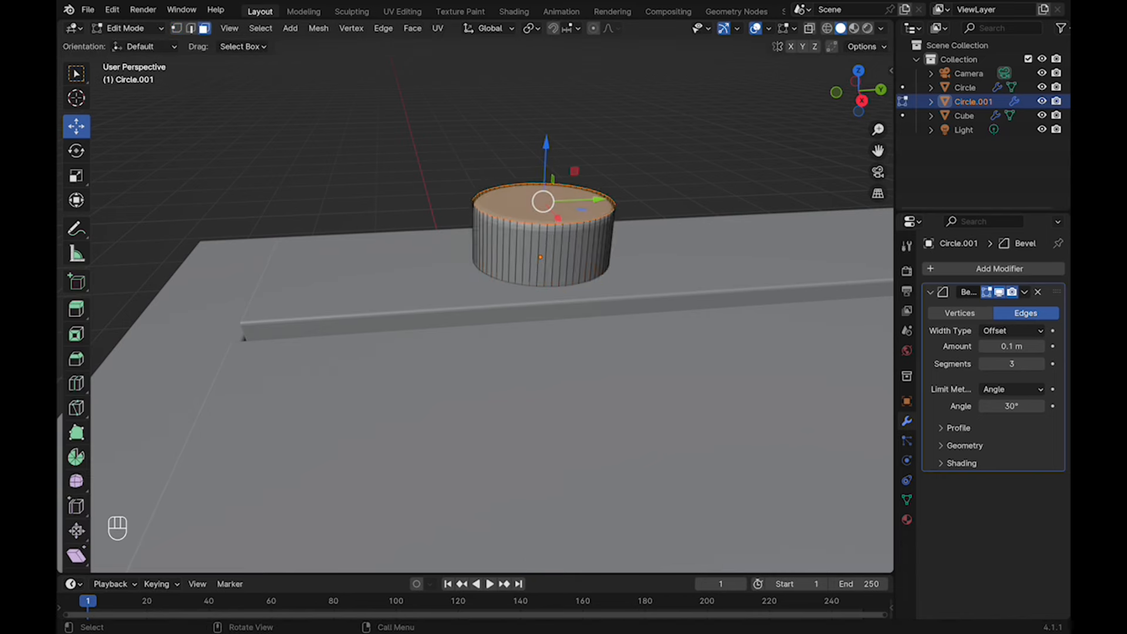
{"action": "scroll", "coordinate": [543, 246], "scroll_direction": "up", "scroll_amount": 2}
{"action": "middle_click_drag", "start_coordinate": [543, 247], "coordinate": [511, 262], "text": "shift"}
{"action": "left_click", "coordinate": [517, 358]}
{"action": "middle_click_drag", "start_coordinate": [517, 352], "coordinate": [504, 400]}
{"action": "left_click", "coordinate": [552, 264], "text": "alt"}
{"action": "left_click", "coordinate": [546, 352]}
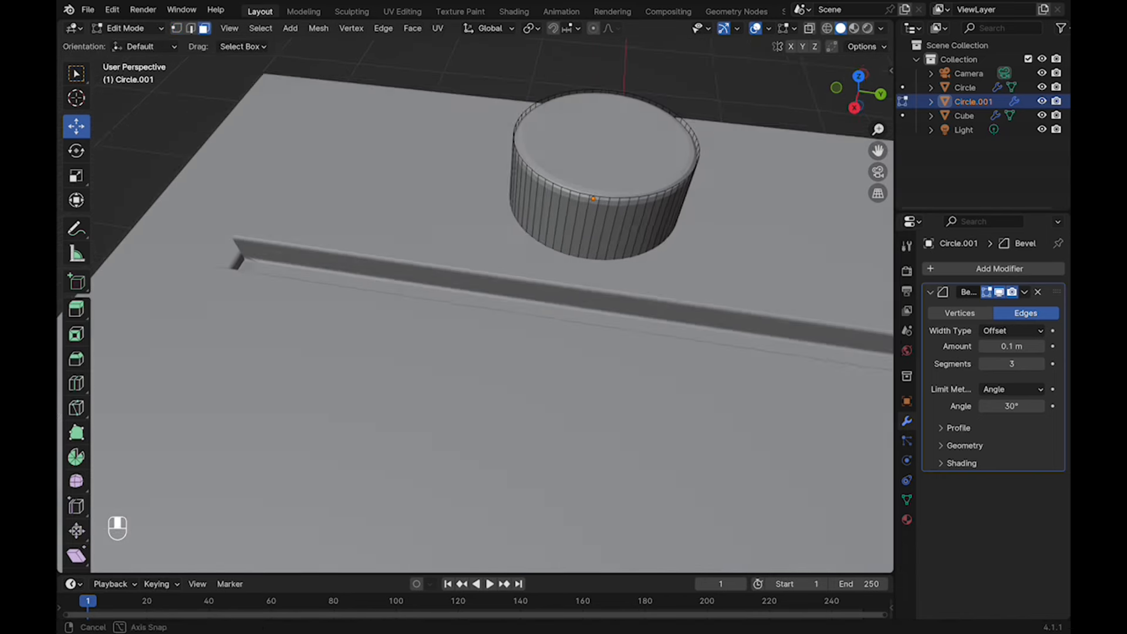
{"action": "middle_click_drag", "start_coordinate": [593, 258], "coordinate": [498, 305], "text": "shift"}
{"action": "scroll", "coordinate": [528, 235], "scroll_direction": "up", "scroll_amount": 1}
{"action": "middle_click_drag", "start_coordinate": [537, 211], "coordinate": [552, 329], "text": "shift"}
{"action": "left_click", "coordinate": [540, 264]}
{"action": "key", "text": "i"}
{"action": "left_click", "coordinate": [530, 257]}
{"action": "middle_click_drag", "start_coordinate": [516, 235], "coordinate": [549, 353], "text": "shift"}
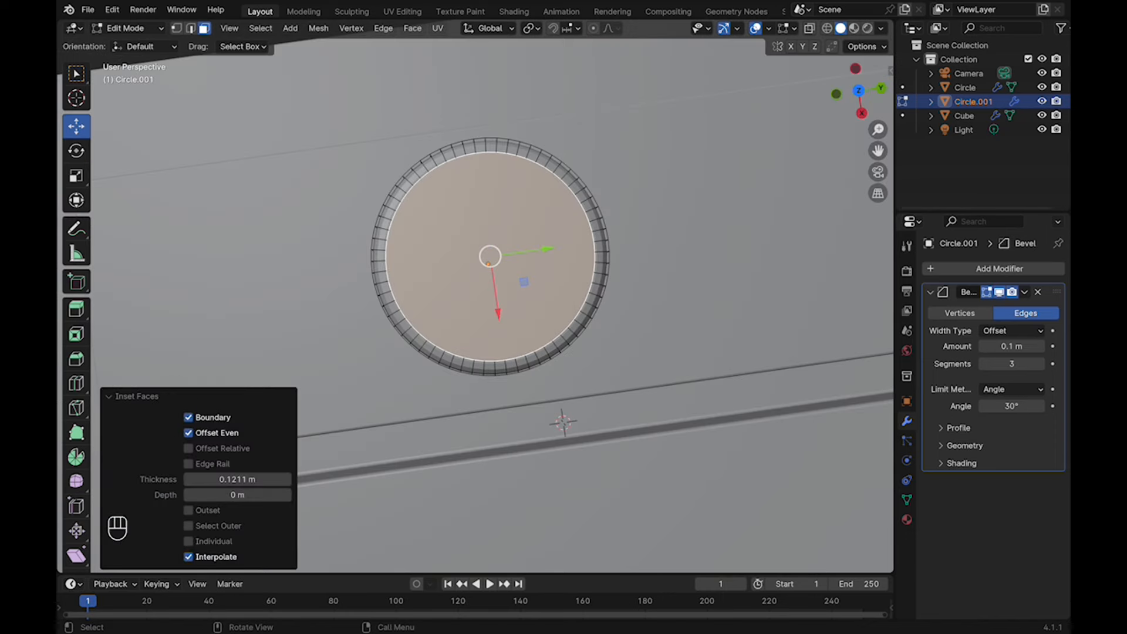
Pull one edge of the rim's inner loop along X towards the knob's centre to form a pointer mark
{"action": "left_click", "coordinate": [859, 90]}
{"action": "left_click", "coordinate": [858, 90]}
{"action": "scroll", "coordinate": [528, 264], "scroll_direction": "up", "scroll_amount": 2}
{"action": "middle_click_drag", "start_coordinate": [458, 246], "coordinate": [619, 288], "text": "shift"}
{"action": "scroll", "coordinate": [620, 287], "scroll_direction": "up", "scroll_amount": 2}
{"action": "left_click", "coordinate": [611, 328]}
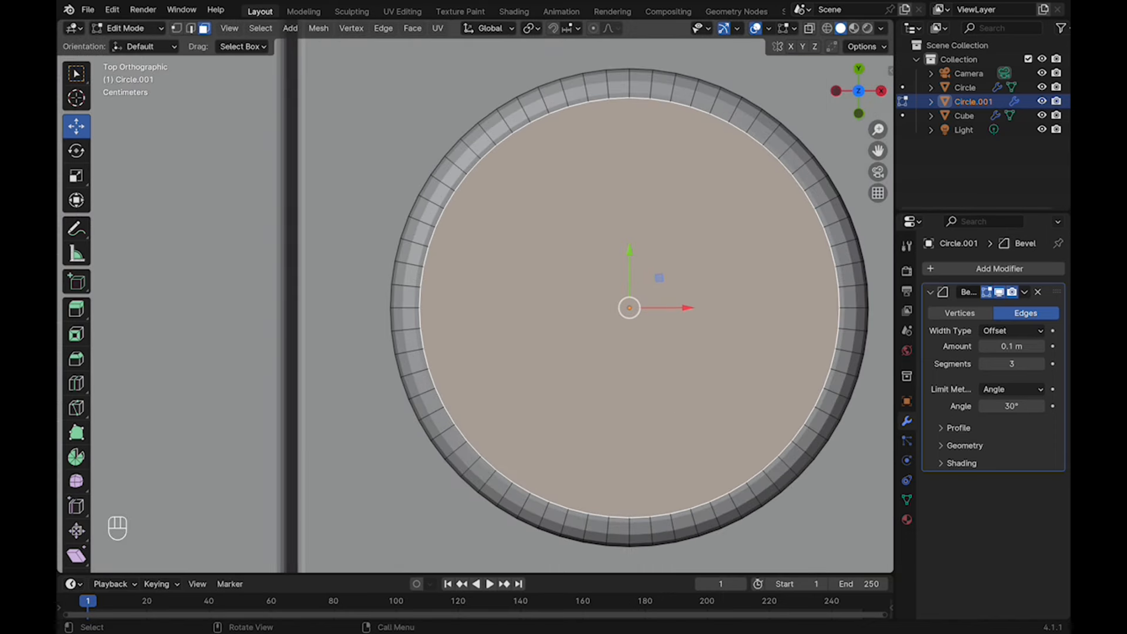
{"action": "key", "text": "2"}
{"action": "left_click_drag", "start_coordinate": [464, 307], "coordinate": [516, 308]}
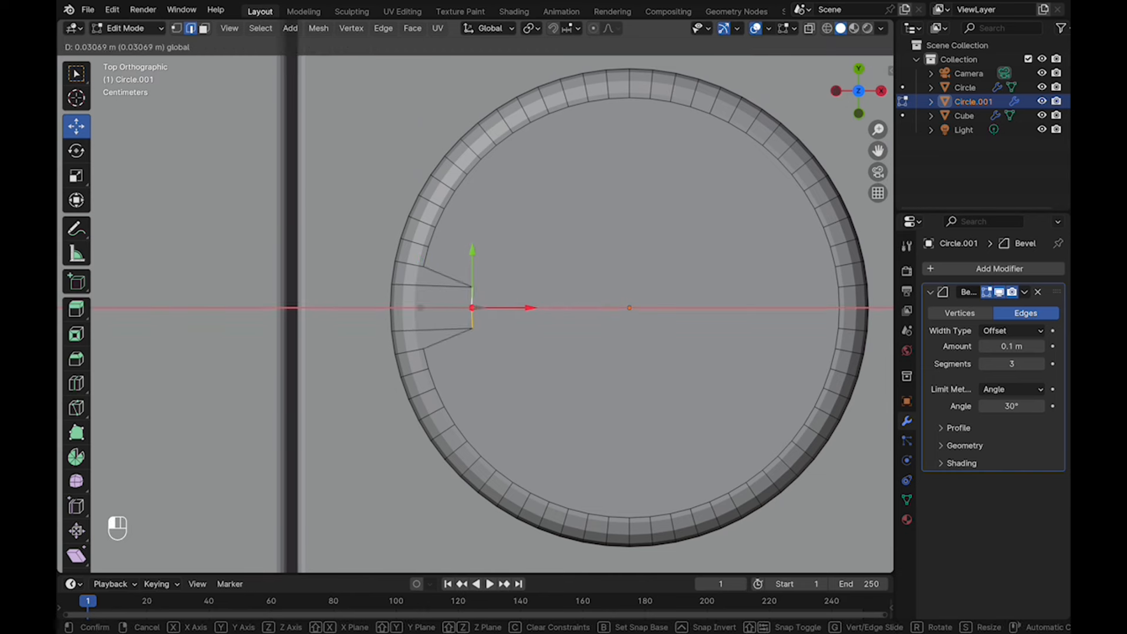
{"action": "right_click", "coordinate": [555, 317]}
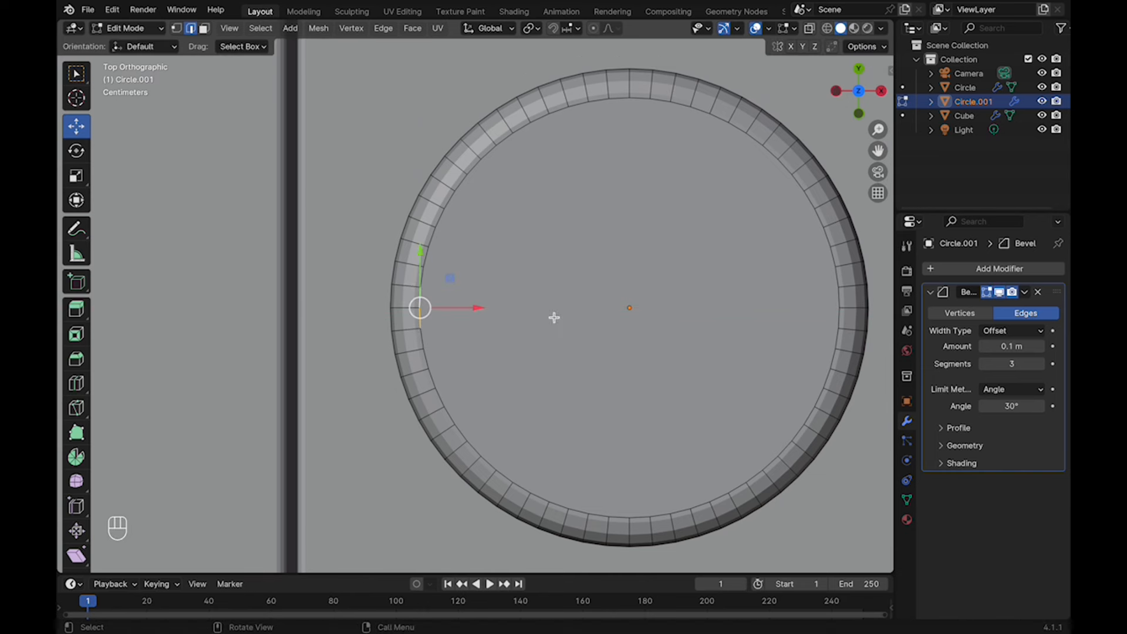
{"action": "left_click_drag", "start_coordinate": [469, 297], "coordinate": [555, 298]}
Adjust the geometry at both sides of the pointer's base so that its long sides run parallel
{"action": "left_click", "coordinate": [471, 277]}
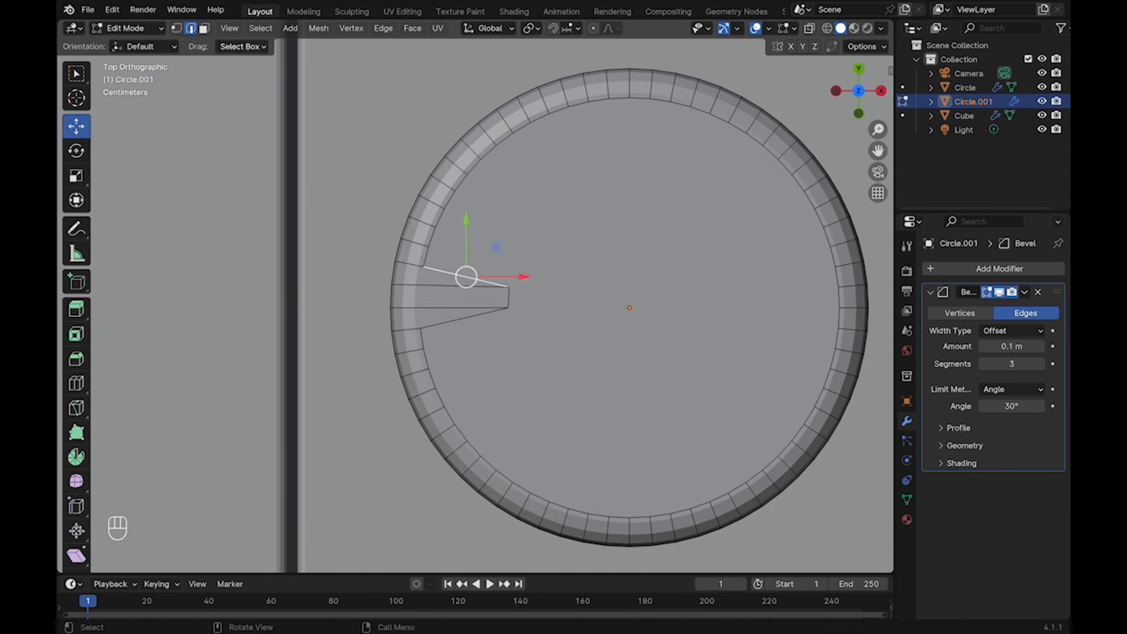
{"action": "left_click_drag", "start_coordinate": [423, 266], "coordinate": [452, 260]}
{"action": "scroll", "coordinate": [452, 259], "scroll_direction": "up", "scroll_amount": 3}
{"action": "middle_click_drag", "start_coordinate": [452, 260], "coordinate": [468, 254], "text": "shift"}
{"action": "left_click", "coordinate": [397, 345]}
{"action": "left_click_drag", "start_coordinate": [427, 316], "coordinate": [431, 282]}
Select the knob's top rim faces including the pointer and extrude them upward about 0.009 m
{"action": "key", "text": "3"}
{"action": "scroll", "coordinate": [385, 199], "scroll_direction": "down", "scroll_amount": 3}
{"action": "middle_click_drag", "start_coordinate": [432, 282], "coordinate": [359, 97]}
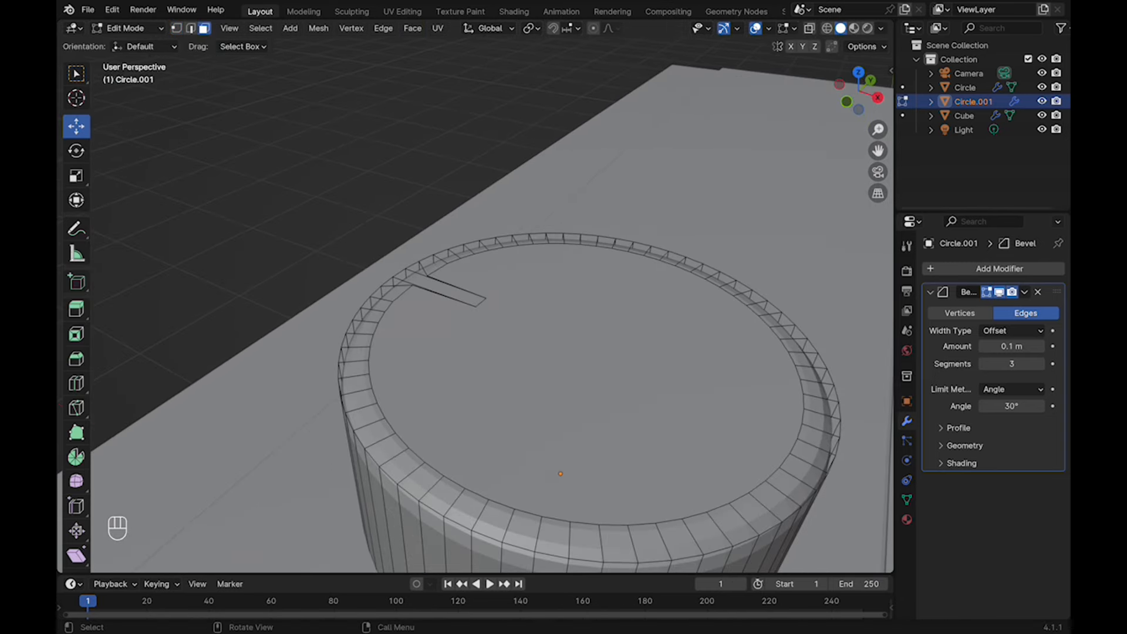
{"action": "left_click", "coordinate": [359, 405], "text": "alt"}
{"action": "middle_click_drag", "start_coordinate": [359, 405], "coordinate": [376, 382]}
{"action": "key", "text": "e"}
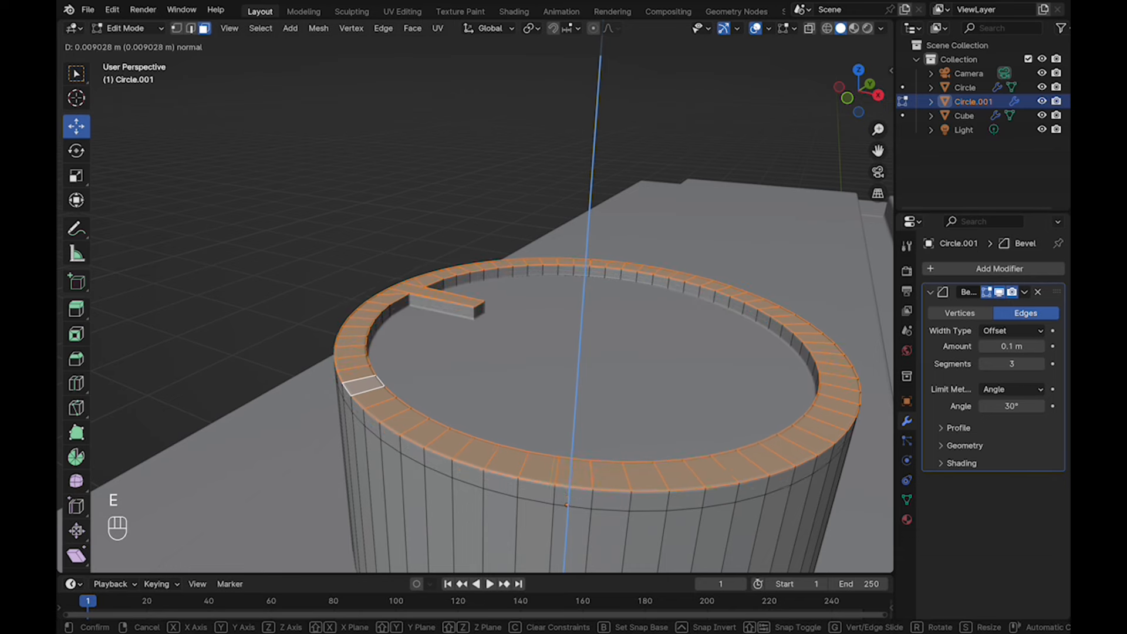
{"action": "left_click", "coordinate": [387, 369]}
Select every other vertical side strip across the knob's front, including the short faces above each strip
{"action": "scroll", "coordinate": [387, 370], "scroll_direction": "down", "scroll_amount": 5}
{"action": "middle_click_drag", "start_coordinate": [470, 400], "coordinate": [523, 375]}
{"action": "scroll", "coordinate": [522, 376], "scroll_direction": "up", "scroll_amount": 2}
{"action": "left_click", "coordinate": [533, 419]}
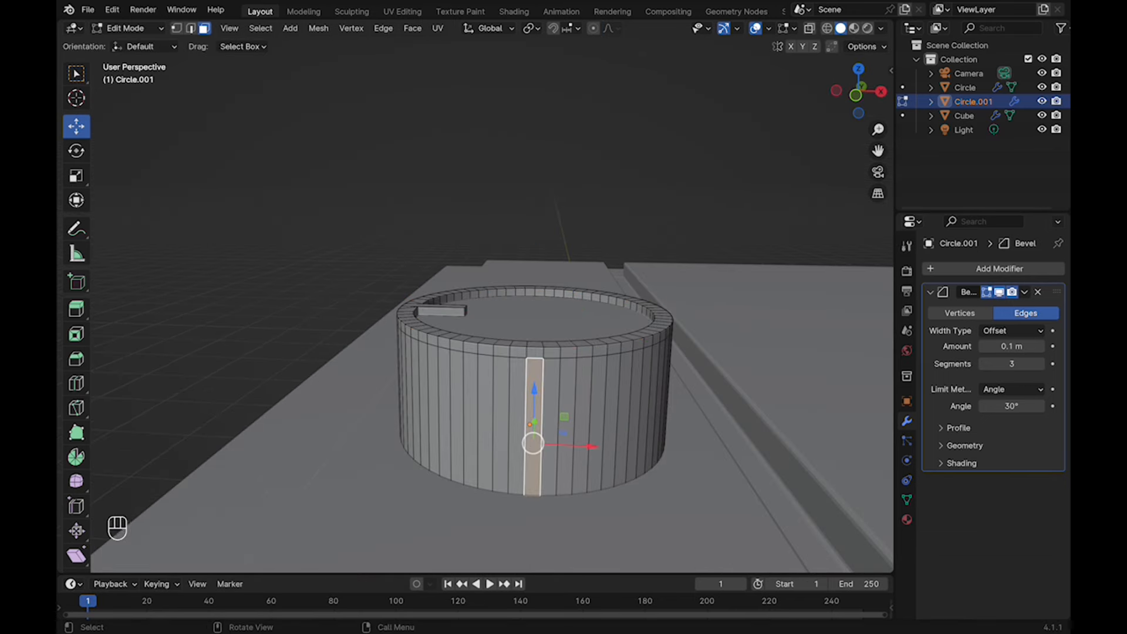
{"action": "key", "text": "KP_1"}
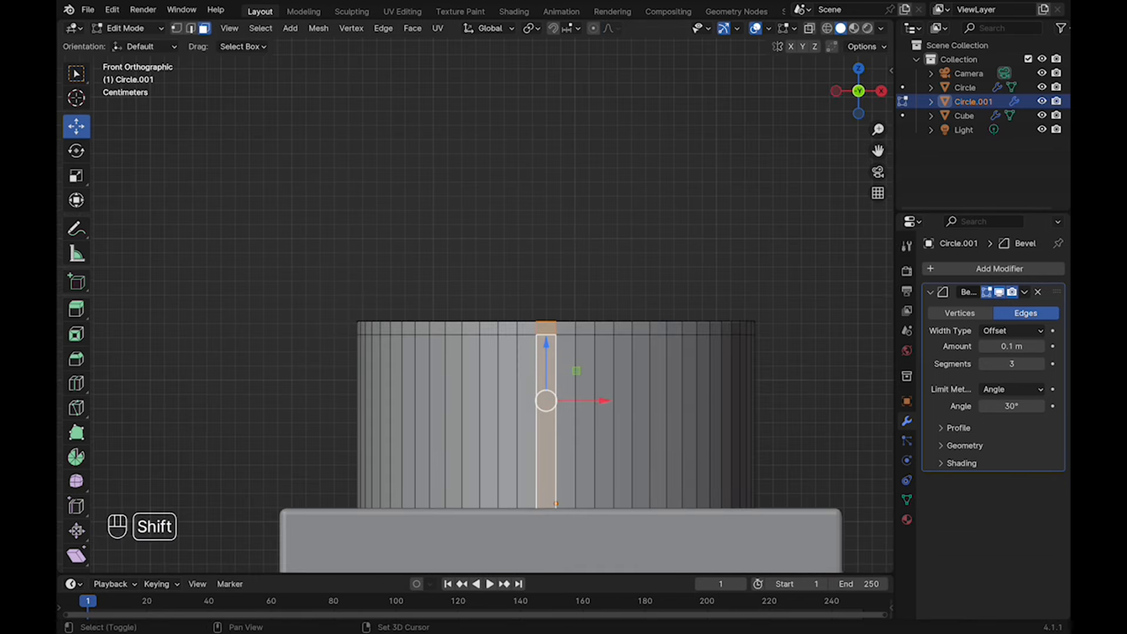
{"action": "left_click", "coordinate": [689, 358], "text": "shift"}
{"action": "left_click", "coordinate": [507, 328], "text": "shift"}
{"action": "left_click", "coordinate": [508, 358], "text": "shift"}
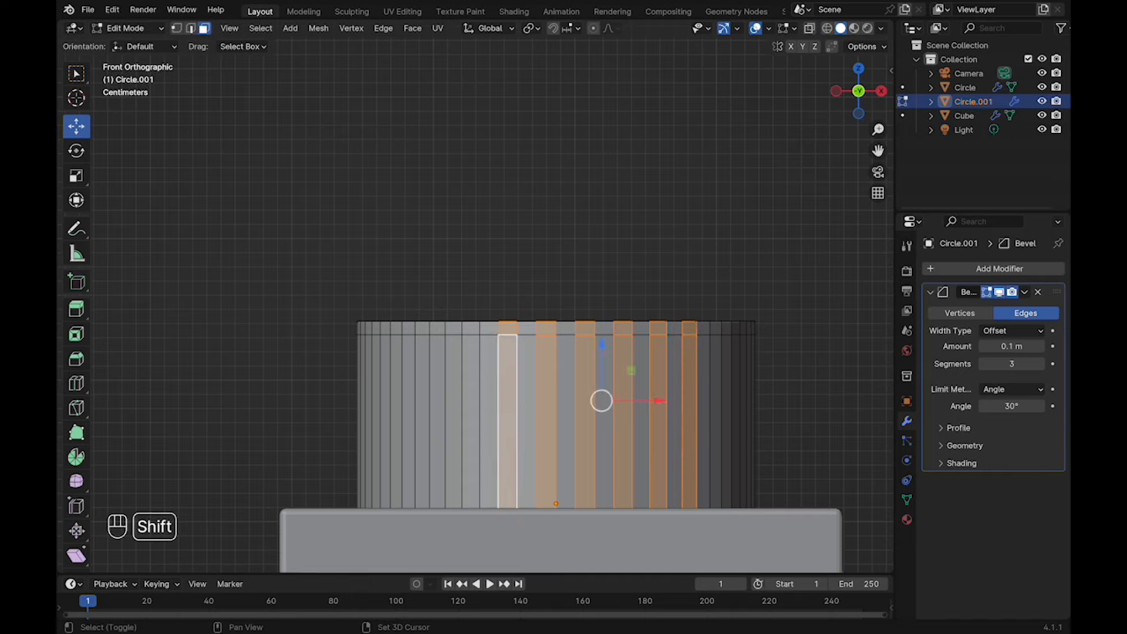
{"action": "left_click", "coordinate": [470, 328], "text": "shift"}
{"action": "left_click", "coordinate": [471, 358], "text": "shift"}
{"action": "left_click", "coordinate": [437, 358], "text": "shift"}
{"action": "left_click", "coordinate": [437, 328], "text": "shift"}
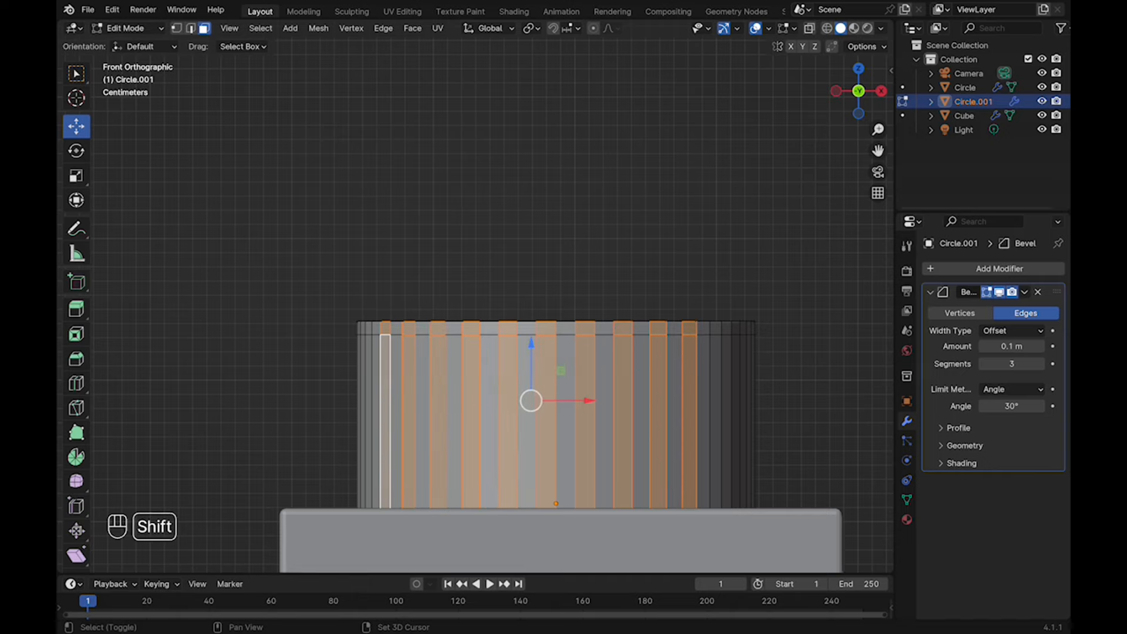
Complete the selection of every other vertical side strip around the remaining sides of the knob, including the short faces above
{"action": "middle_click_drag", "start_coordinate": [528, 382], "coordinate": [469, 402]}
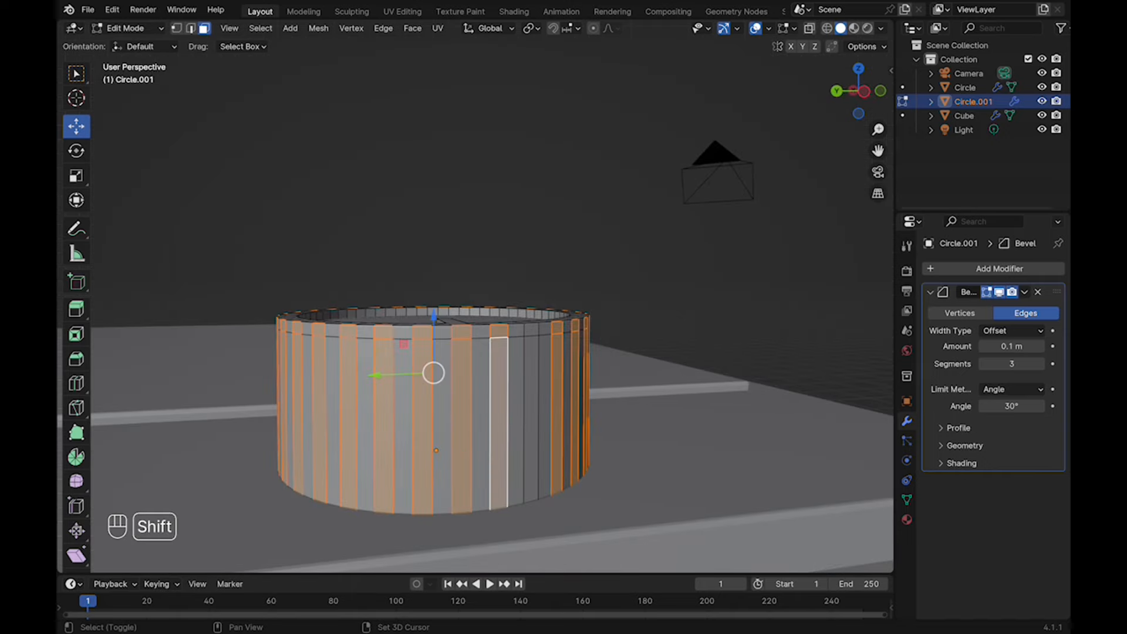
{"action": "middle_click_drag", "start_coordinate": [496, 387], "coordinate": [675, 410]}
{"action": "left_click", "coordinate": [489, 361], "text": "shift"}
{"action": "left_click", "coordinate": [490, 405], "text": "shift"}
Try to extrude the selected strips and short upper faces outward along their normals
{"action": "scroll", "coordinate": [645, 411], "scroll_direction": "down", "scroll_amount": 2}
{"action": "middle_click_drag", "start_coordinate": [575, 405], "coordinate": [616, 402]}
{"action": "right_click", "coordinate": [616, 402]}
{"action": "left_click", "coordinate": [619, 404]}
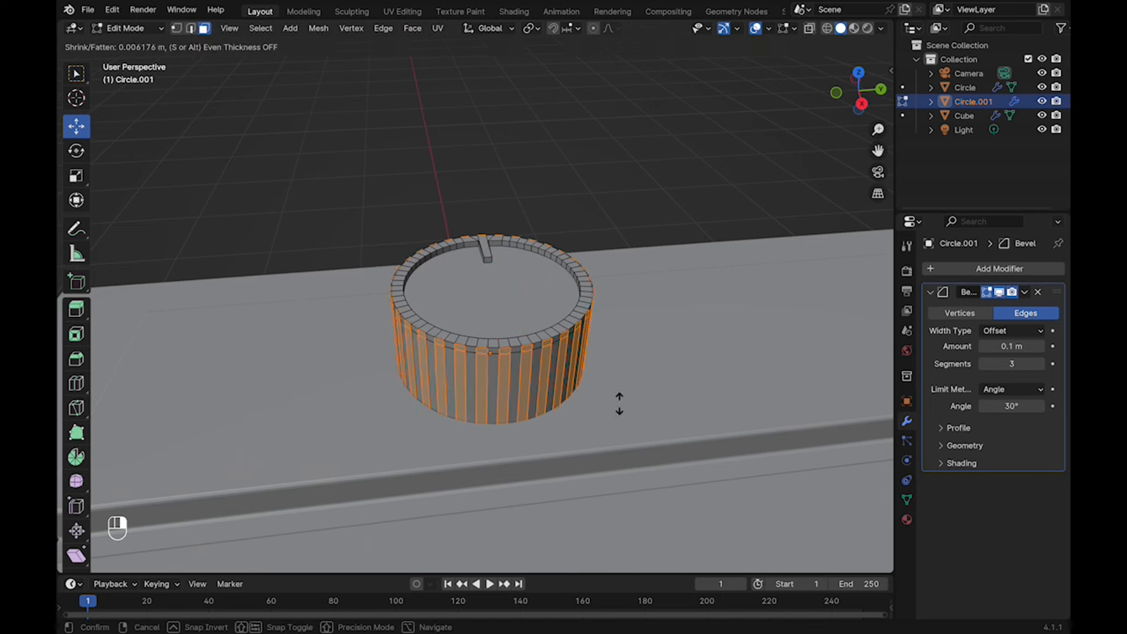
{"action": "left_click", "coordinate": [620, 394]}
{"action": "middle_click_drag", "start_coordinate": [620, 394], "coordinate": [722, 329]}
{"action": "key", "text": "super+z"}
Adjust the selection around the knob so that only the tall alternate strips are selected, without the short faces above them
{"action": "scroll", "coordinate": [475, 305], "scroll_direction": "up", "scroll_amount": 3}
{"action": "left_click", "coordinate": [610, 316], "text": "shift"}
{"action": "left_click", "coordinate": [644, 310], "text": "shift"}
{"action": "middle_click_drag", "start_coordinate": [644, 312], "coordinate": [566, 332]}
{"action": "left_click", "coordinate": [507, 342], "text": "shift"}
{"action": "left_click", "coordinate": [555, 340], "text": "shift"}
{"action": "left_click", "coordinate": [597, 334], "text": "shift"}
Extrude the selected tall strips outward along their normals by about 0.028 m to form grip ridges around the knob
{"action": "mouse_move", "coordinate": [493, 331]}
{"action": "middle_mouse_down"}
{"action": "mouse_move", "coordinate": [485, 327]}
{"action": "mouse_move", "coordinate": [501, 342]}
{"action": "mouse_move", "coordinate": [490, 320]}
{"action": "middle_mouse_up"}
{"action": "right_click", "coordinate": [491, 320]}
{"action": "left_click", "coordinate": [566, 386]}
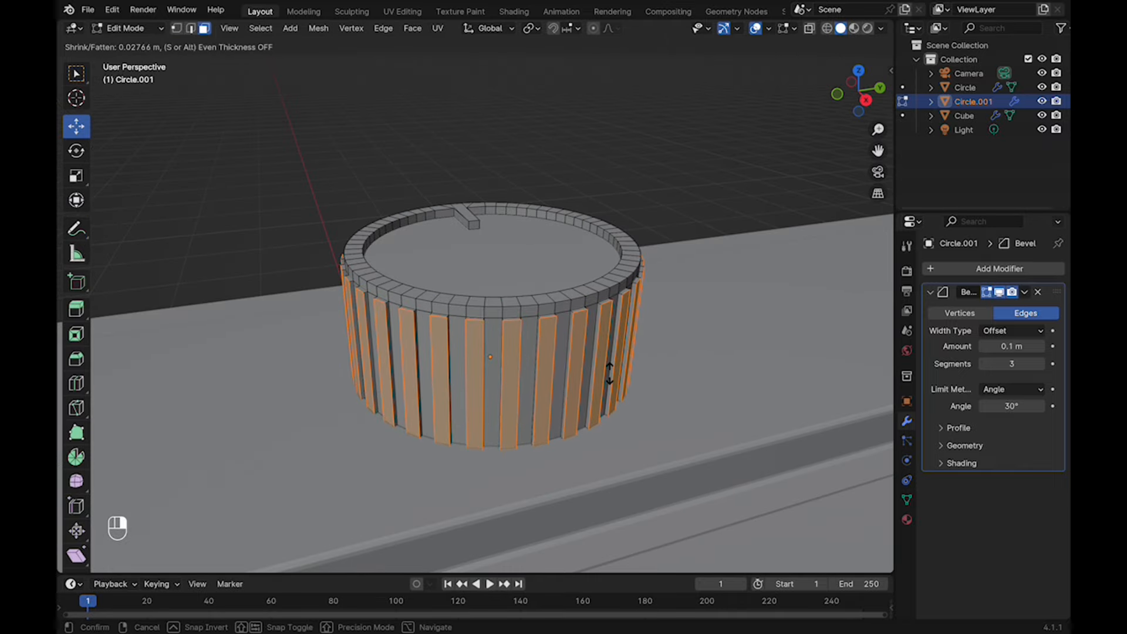
{"action": "left_click", "coordinate": [609, 373]}
{"action": "key", "text": "Tab"}
{"action": "scroll", "coordinate": [609, 376], "scroll_direction": "down", "scroll_amount": 5}
{"action": "left_click", "coordinate": [606, 442]}
{"action": "middle_click_drag", "start_coordinate": [609, 375], "coordinate": [487, 358]}
Scale the whole knob along Z to about 0.91 and shift it slightly down onto the lid
{"action": "left_click", "coordinate": [484, 317]}
{"action": "scroll", "coordinate": [476, 335], "scroll_direction": "down", "scroll_amount": 6}
{"action": "left_click", "coordinate": [610, 253]}
{"action": "left_click", "coordinate": [477, 298]}
{"action": "scroll", "coordinate": [499, 312], "scroll_direction": "up", "scroll_amount": 5}
{"action": "key", "text": "s"}
{"action": "key", "text": "z"}
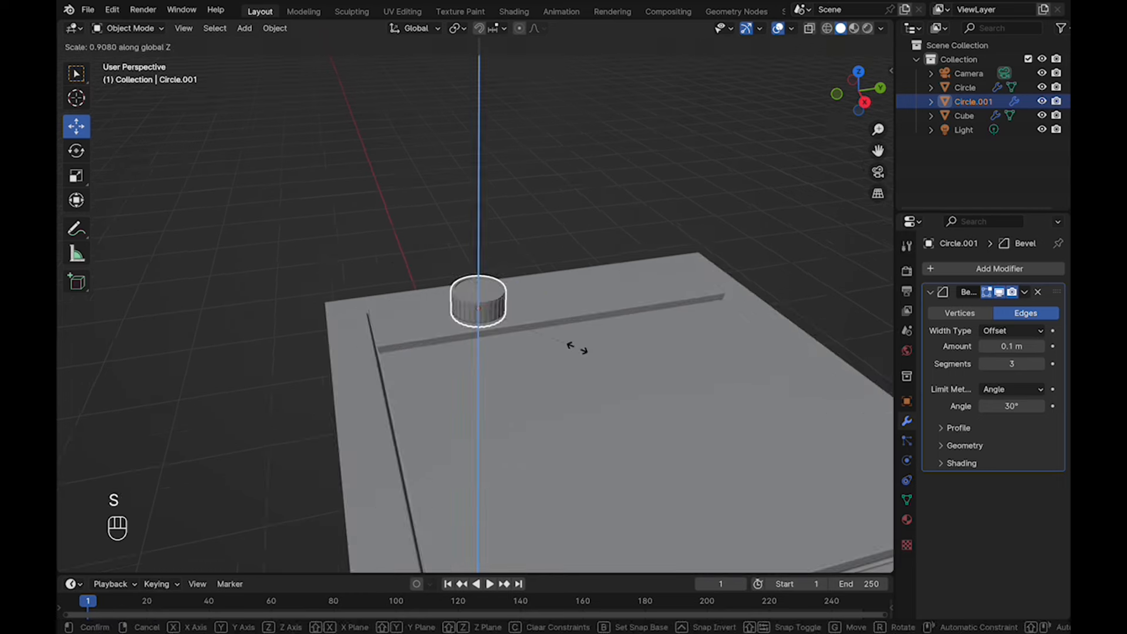
{"action": "left_click", "coordinate": [577, 348]}
{"action": "middle_click_drag", "start_coordinate": [577, 348], "coordinate": [563, 329]}
{"action": "left_click_drag", "start_coordinate": [489, 278], "coordinate": [489, 279]}
{"action": "left_click", "coordinate": [611, 205]}
Duplicate the knob along Y to place a second one on the other half of the lid's rear strip
{"action": "left_click", "coordinate": [858, 72]}
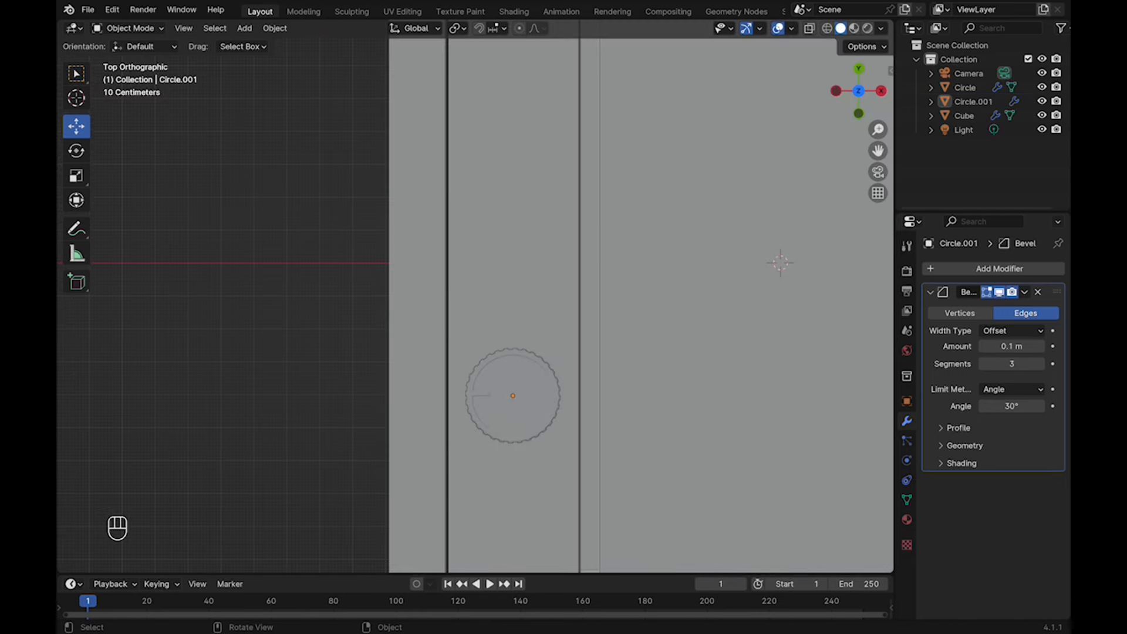
{"action": "scroll", "coordinate": [622, 258], "scroll_direction": "down", "scroll_amount": 4}
{"action": "left_click", "coordinate": [497, 353]}
{"action": "middle_click_drag", "start_coordinate": [497, 353], "coordinate": [494, 376], "text": "shift"}
{"action": "middle_click_drag", "start_coordinate": [587, 351], "coordinate": [411, 252], "text": "shift"}
{"action": "key", "text": "shift+d"}
{"action": "key", "text": "y"}
{"action": "left_click", "coordinate": [587, 230]}
{"action": "left_click", "coordinate": [363, 252]}
Add two loop cuts running along X across the machine's large lid panel and adjust their spacing by scaling along Y
{"action": "left_click", "coordinate": [499, 329]}
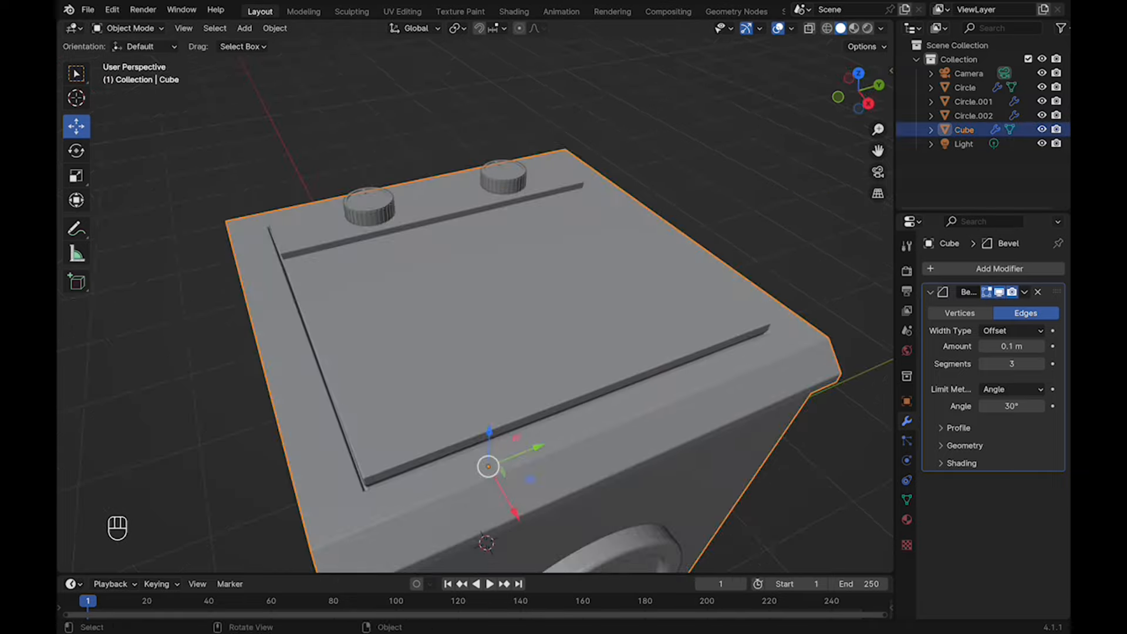
{"action": "key", "text": "Tab"}
{"action": "middle_click_drag", "start_coordinate": [499, 329], "coordinate": [479, 301]}
{"action": "key", "text": "Escape"}
{"action": "key", "text": "Tab"}
{"action": "scroll", "coordinate": [476, 317], "scroll_direction": "down", "scroll_amount": 2}
{"action": "scroll", "coordinate": [440, 298], "scroll_direction": "down", "scroll_amount": 1}
{"action": "scroll", "coordinate": [502, 311], "scroll_direction": "up", "scroll_amount": 2}
{"action": "key", "text": "Tab"}
{"action": "key", "text": "super+r"}
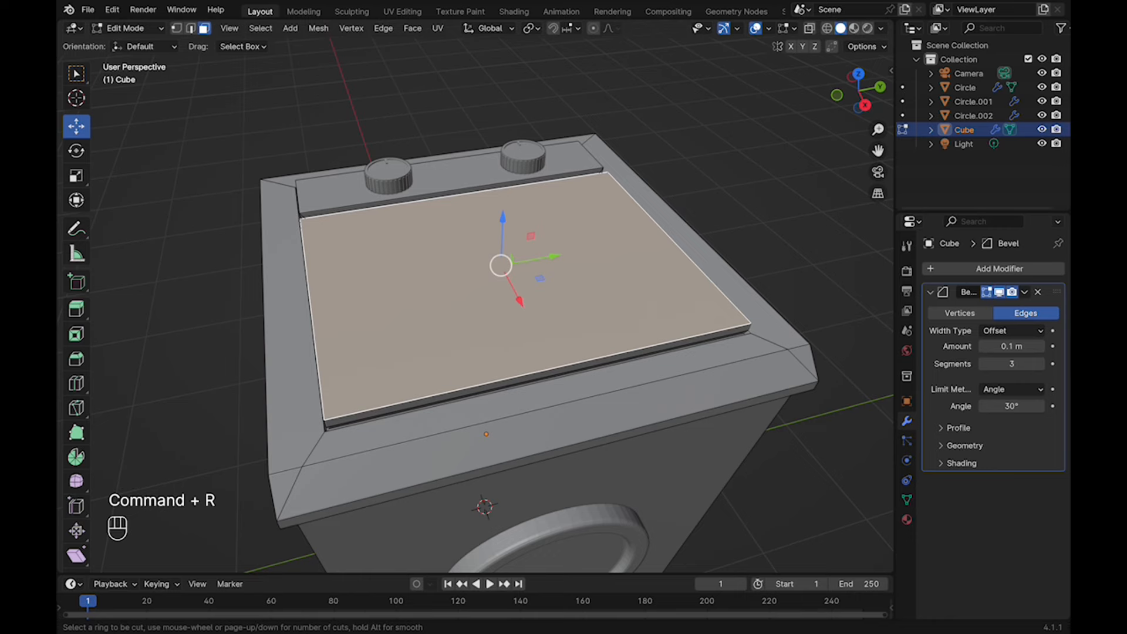
{"action": "left_click", "coordinate": [667, 336]}
{"action": "right_click", "coordinate": [668, 336]}
{"action": "middle_click_drag", "start_coordinate": [668, 336], "coordinate": [688, 355]}
{"action": "key", "text": "s"}
{"action": "key", "text": "y"}
{"action": "left_click", "coordinate": [690, 291]}
Move the original knob slightly towards negative Y so that both knobs sit evenly about the lid's centre line
{"action": "left_click", "coordinate": [858, 90]}
{"action": "key", "text": "Tab"}
{"action": "left_click", "coordinate": [383, 358]}
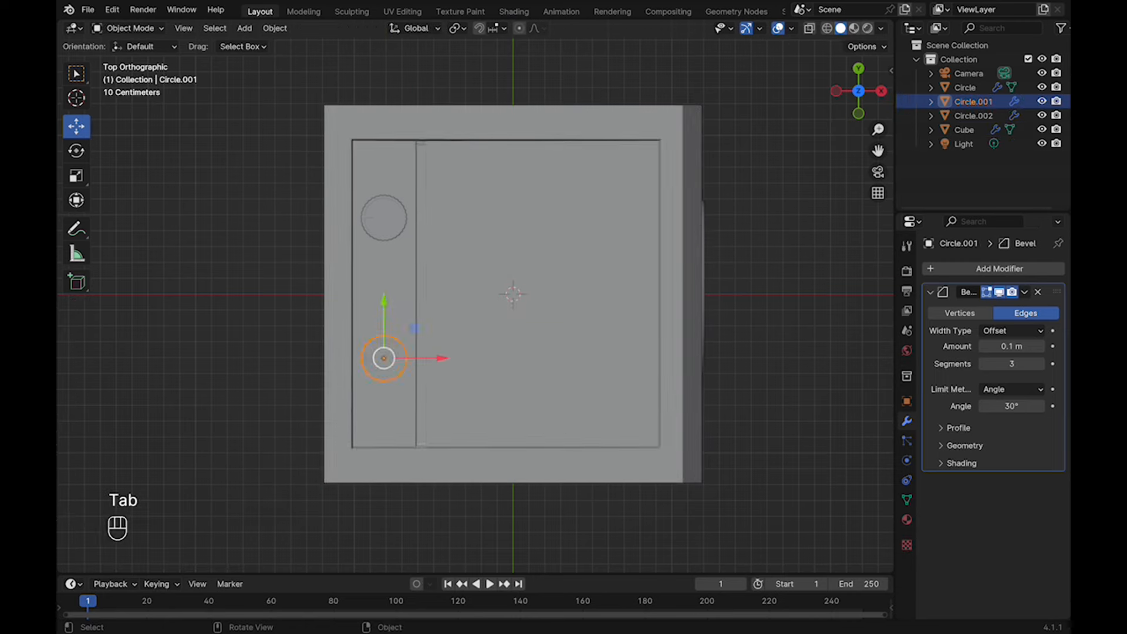
{"action": "left_click_drag", "start_coordinate": [383, 302], "coordinate": [384, 312]}
{"action": "key", "text": "Tab"}
{"action": "key", "text": "Tab"}
Add a loop cut running along Y across the lid panel and slide it by about 0.66 towards the front edge
{"action": "left_click", "coordinate": [464, 317]}
{"action": "key", "text": "Tab"}
{"action": "middle_click_drag", "start_coordinate": [487, 329], "coordinate": [440, 252]}
{"action": "middle_click_drag", "start_coordinate": [441, 252], "coordinate": [376, 229]}
{"action": "left_click", "coordinate": [204, 29]}
{"action": "middle_click_drag", "start_coordinate": [375, 229], "coordinate": [488, 230]}
{"action": "key", "text": "super+r"}
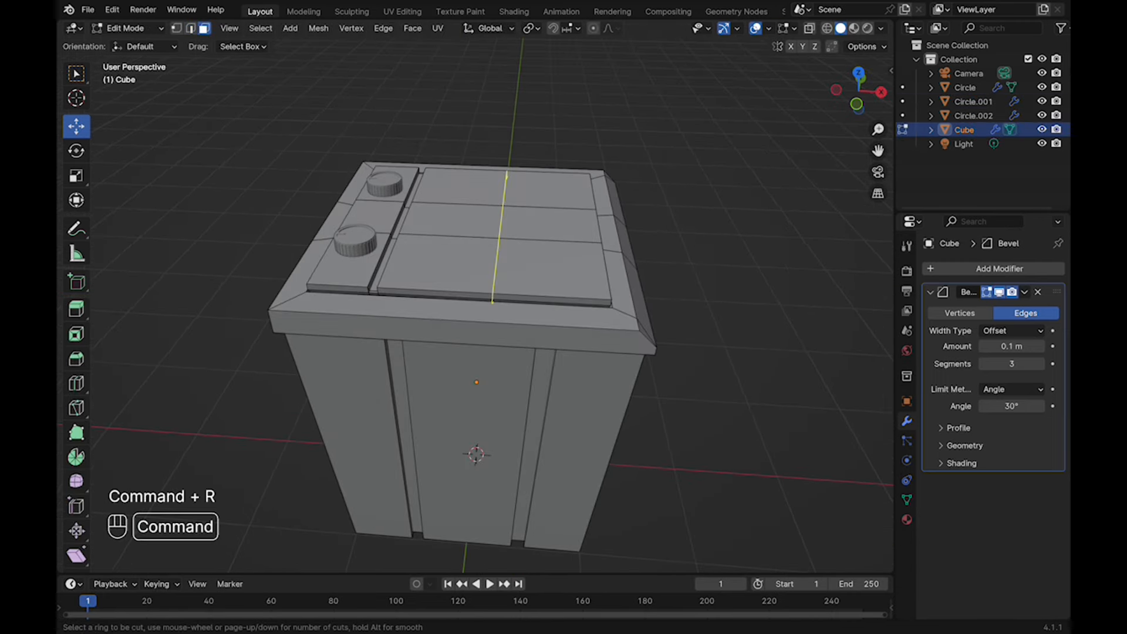
{"action": "left_click", "coordinate": [552, 249]}
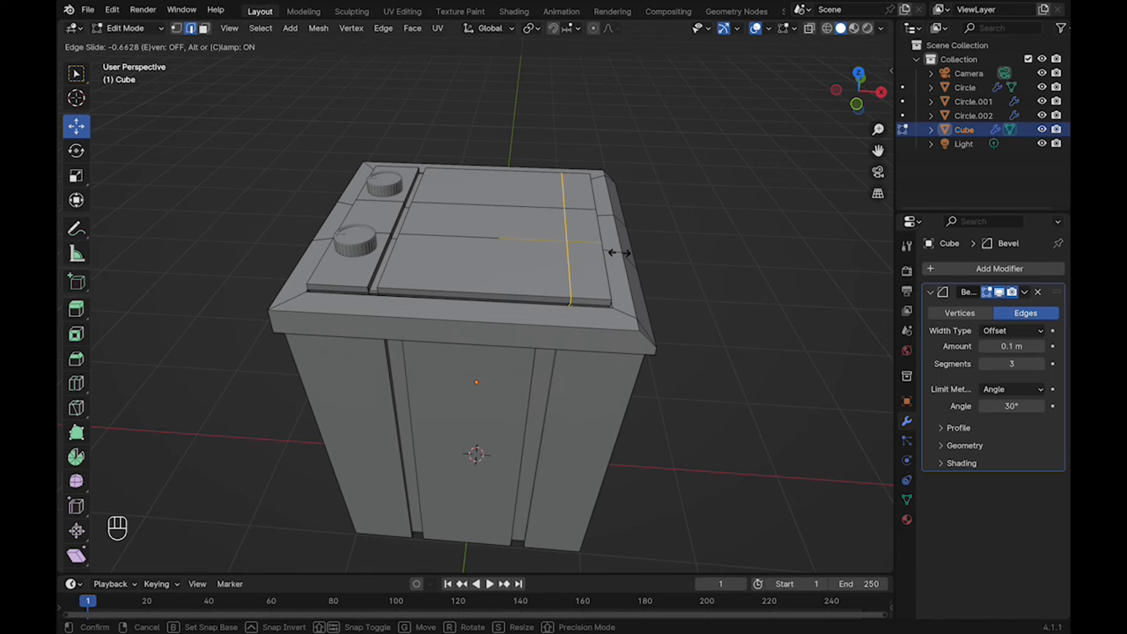
{"action": "left_click", "coordinate": [619, 252]}
Extrude the middle face at the lid panel's front edge upward about 0.087 m to form a handle block
{"action": "key", "text": "3"}
{"action": "left_click", "coordinate": [582, 226]}
{"action": "mouse_move", "coordinate": [582, 226]}
{"action": "middle_mouse_down", "text": "shift"}
{"action": "mouse_move", "coordinate": [571, 250]}
{"action": "mouse_move", "coordinate": [573, 226]}
{"action": "middle_mouse_up", "text": "shift"}
{"action": "scroll", "coordinate": [571, 252], "scroll_direction": "up", "scroll_amount": 5}
{"action": "key", "text": "e"}
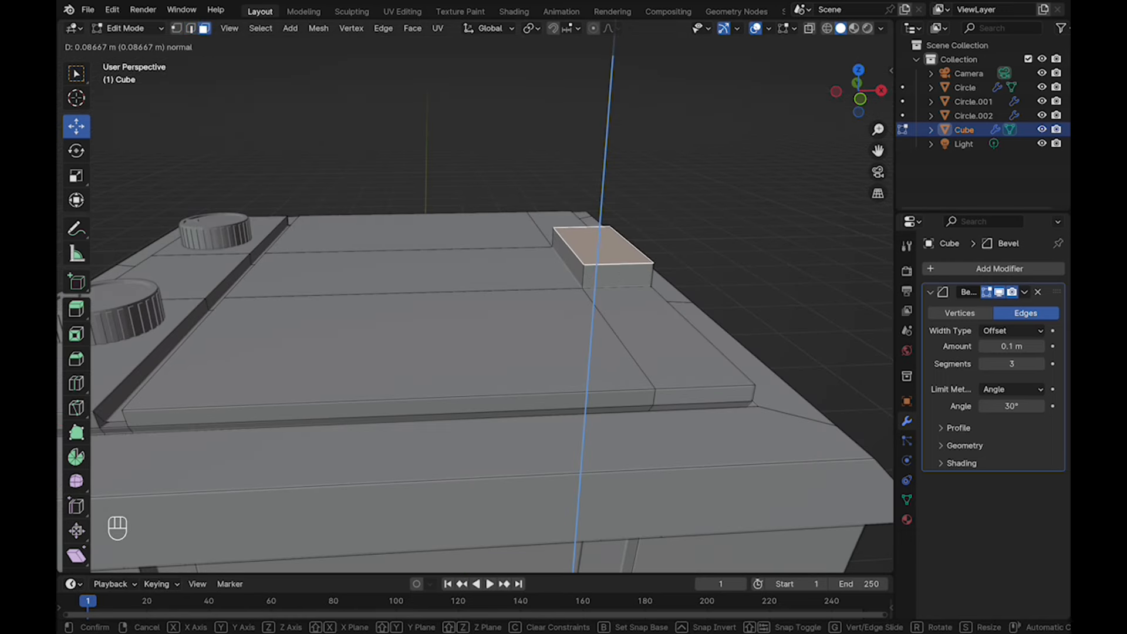
{"action": "left_click", "coordinate": [596, 245]}
Inset the handle block's side face towards the knobs by about 0.016 m and extrude the inset face
{"action": "middle_click_drag", "start_coordinate": [596, 244], "coordinate": [597, 216]}
{"action": "key", "text": "i"}
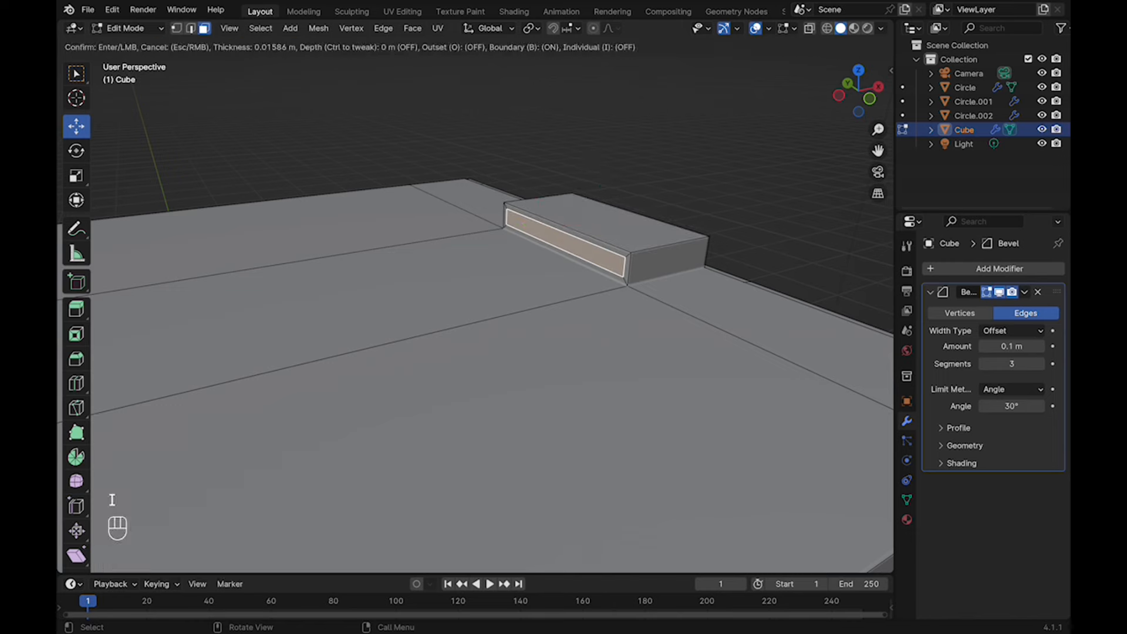
{"action": "left_click", "coordinate": [592, 228]}
{"action": "key", "text": "e"}
{"action": "left_click", "coordinate": [677, 311]}
Finish editing the machine body's mesh and save the file
{"action": "key", "text": "Tab"}
{"action": "left_click", "coordinate": [716, 176]}
{"action": "scroll", "coordinate": [675, 252], "scroll_direction": "down", "scroll_amount": 6}
{"action": "middle_click_drag", "start_coordinate": [675, 253], "coordinate": [573, 227]}
{"action": "scroll", "coordinate": [590, 253], "scroll_direction": "up", "scroll_amount": 2}
{"action": "scroll", "coordinate": [578, 253], "scroll_direction": "down", "scroll_amount": 8}
{"action": "key", "text": "super+s"}
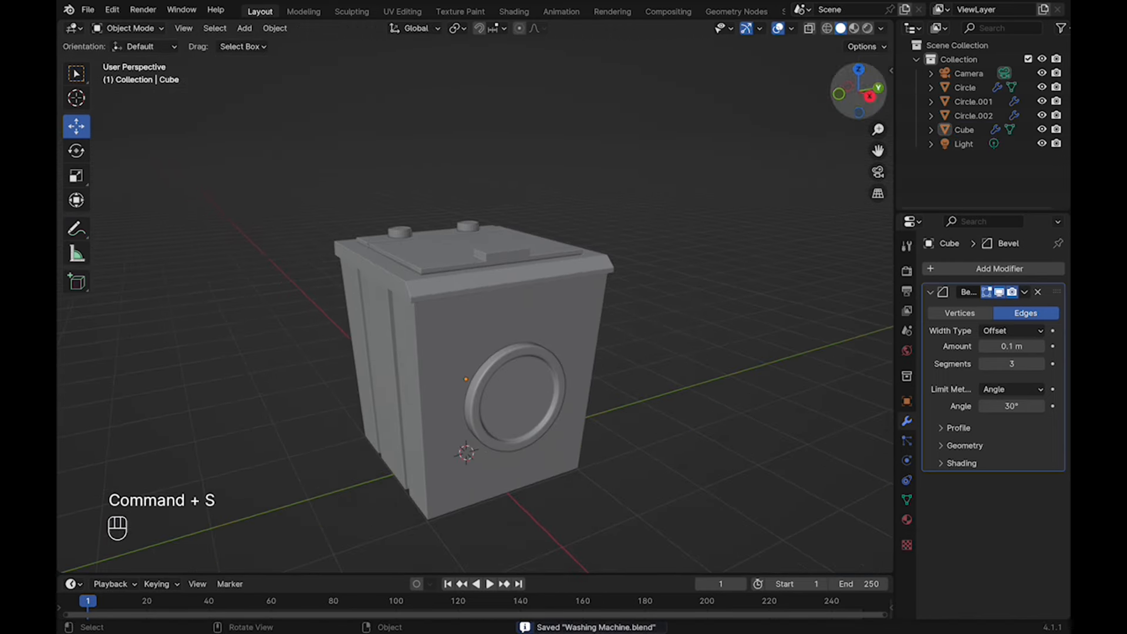
Select all parts of the washing machine in the right view and raise them together along Z above the ground line
{"action": "left_click", "coordinate": [869, 97]}
{"action": "left_click", "coordinate": [545, 191]}
{"action": "left_click", "coordinate": [535, 140], "text": "shift"}
{"action": "left_click_drag", "start_coordinate": [492, 142], "coordinate": [492, 112]}
{"action": "right_click", "coordinate": [492, 113]}
{"action": "left_click", "coordinate": [494, 228], "text": "shift"}
{"action": "left_click_drag", "start_coordinate": [491, 163], "coordinate": [492, 147]}
{"action": "left_click", "coordinate": [638, 375]}
Add a cylinder at the origin below the machine and scale it uniformly to 0.39
{"action": "middle_click_drag", "start_coordinate": [639, 378], "coordinate": [598, 295], "text": "shift"}
{"action": "key", "text": "shift+a"}
{"action": "mouse_move", "coordinate": [599, 314]}
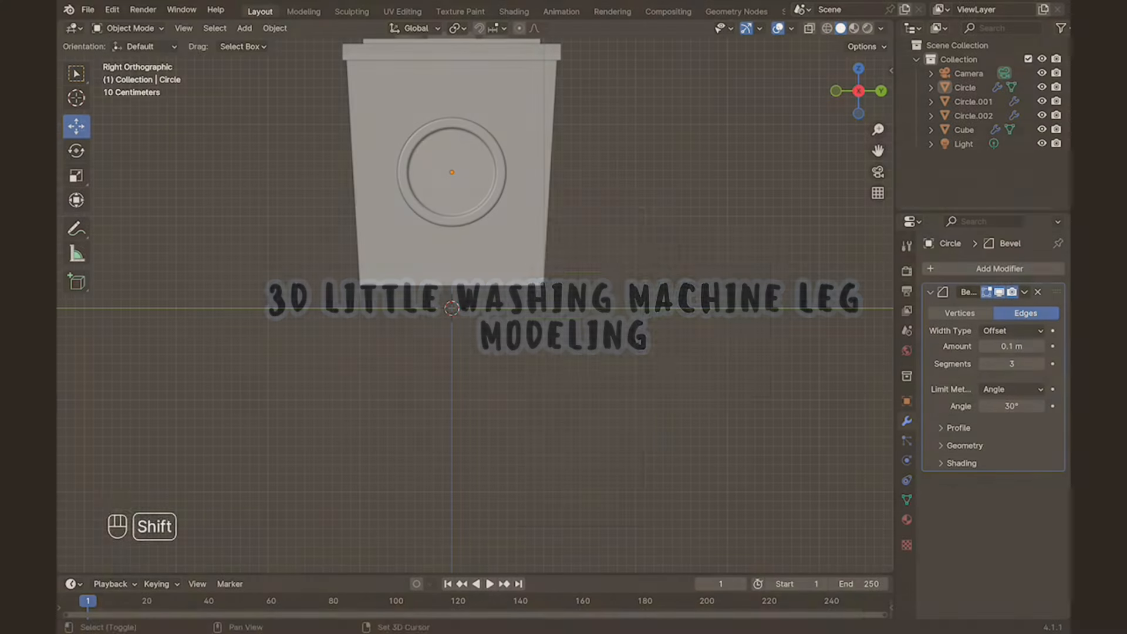
{"action": "key", "text": "shift+a"}
{"action": "left_click", "coordinate": [669, 325]}
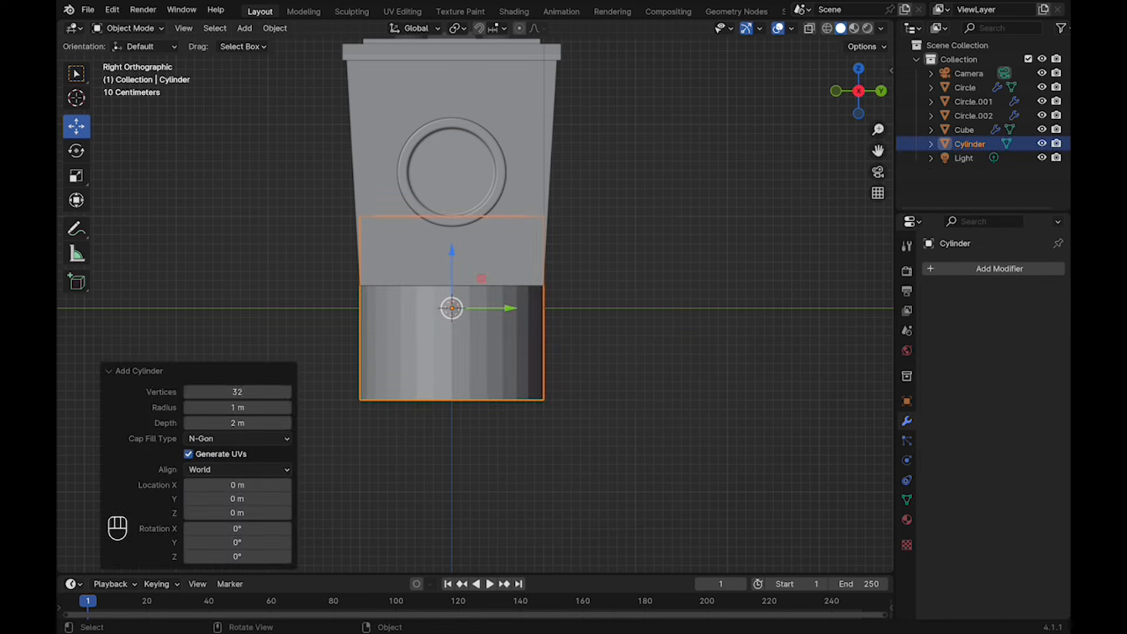
{"action": "key", "text": "s"}
{"action": "left_click", "coordinate": [578, 339]}
Shrink the cylinder further and move it 0.6914 m along Y and 0.1368 m along Z beneath the body
{"action": "scroll", "coordinate": [579, 340], "scroll_direction": "up", "scroll_amount": 4}
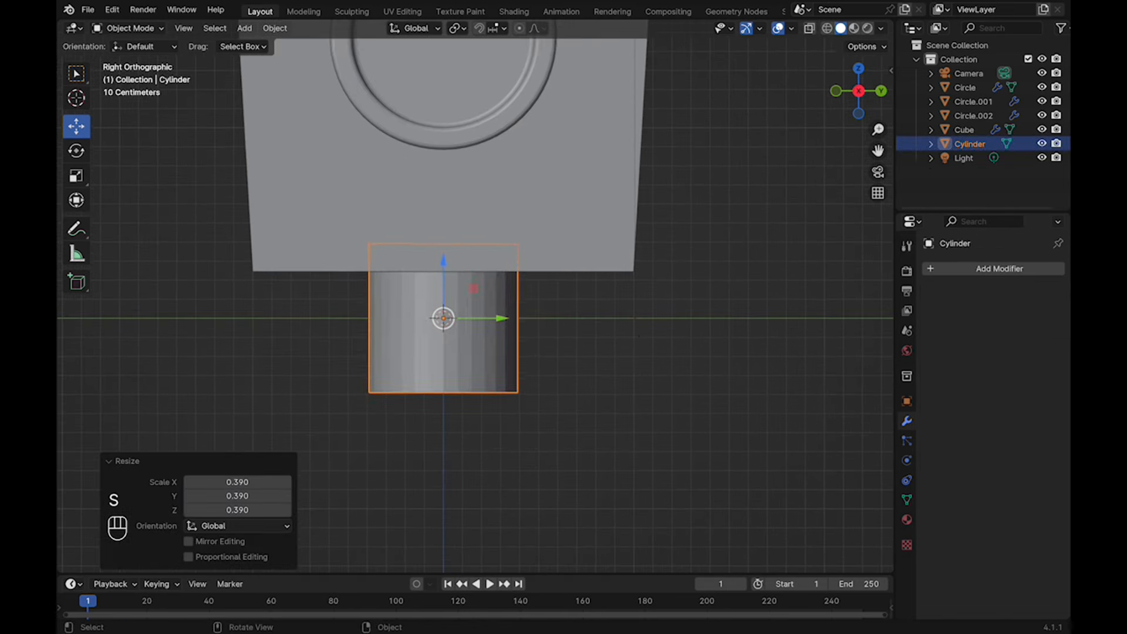
{"action": "key", "text": "s"}
{"action": "left_click", "coordinate": [488, 326]}
{"action": "left_click_drag", "start_coordinate": [473, 289], "coordinate": [612, 265]}
{"action": "middle_click_drag", "start_coordinate": [612, 266], "coordinate": [598, 281]}
{"action": "scroll", "coordinate": [598, 281], "scroll_direction": "up", "scroll_amount": 2}
{"action": "left_click", "coordinate": [859, 90]}
{"action": "left_click", "coordinate": [859, 91]}
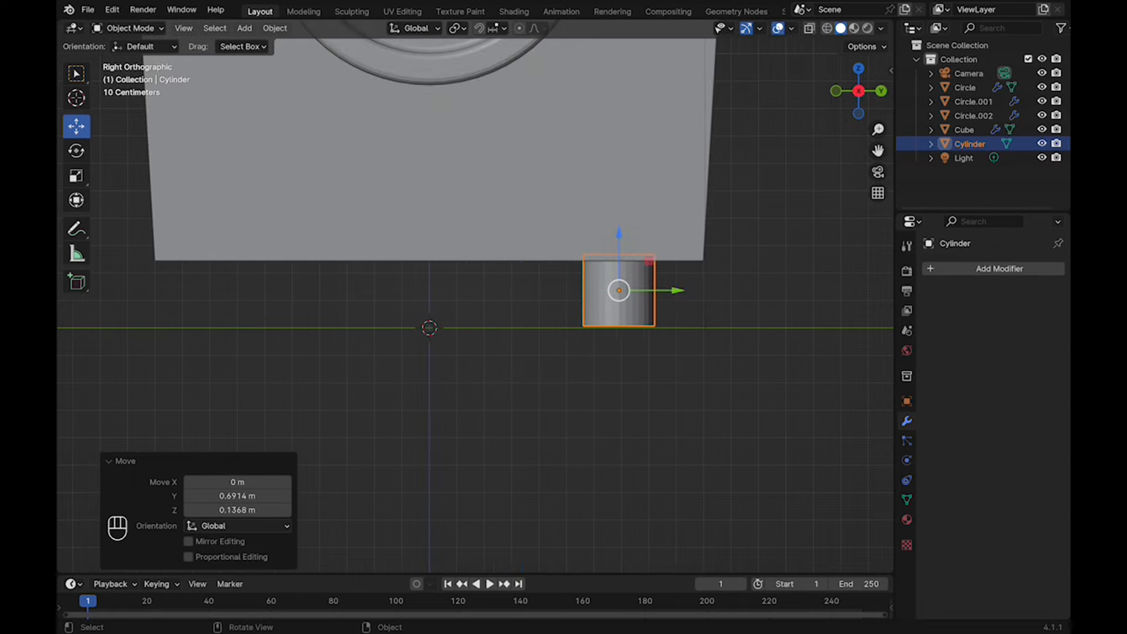
Move the small cylinder along X in the front view to place it under the body's front corner
{"action": "middle_click_drag", "start_coordinate": [704, 182], "coordinate": [751, 154]}
{"action": "left_click", "coordinate": [849, 96]}
{"action": "left_click_drag", "start_coordinate": [371, 289], "coordinate": [605, 274]}
Scale the cylinder's bottom face to about 0.65 to taper it into a leg
{"action": "middle_click_drag", "start_coordinate": [608, 275], "coordinate": [607, 226]}
{"action": "key", "text": "Tab"}
{"action": "left_click", "coordinate": [556, 390]}
{"action": "key", "text": "s"}
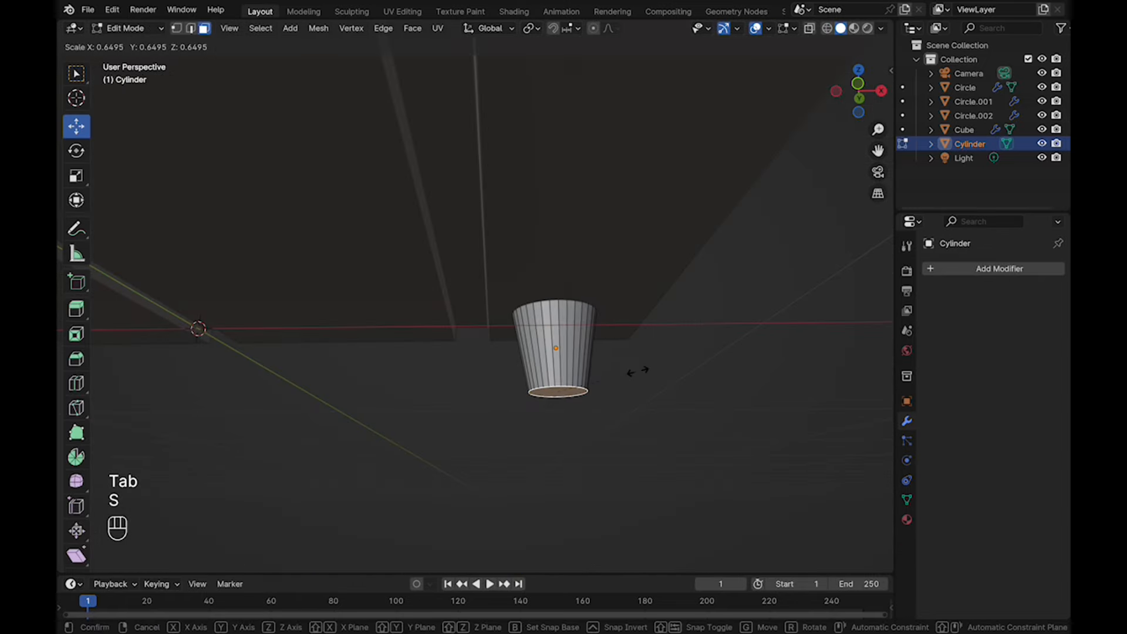
{"action": "left_click", "coordinate": [639, 374]}
{"action": "middle_click_drag", "start_coordinate": [640, 374], "coordinate": [423, 413]}
{"action": "key", "text": "Tab"}
Add a Bevel modifier to the tapered leg to round its rims
{"action": "left_click", "coordinate": [973, 270]}
{"action": "left_click", "coordinate": [965, 270]}
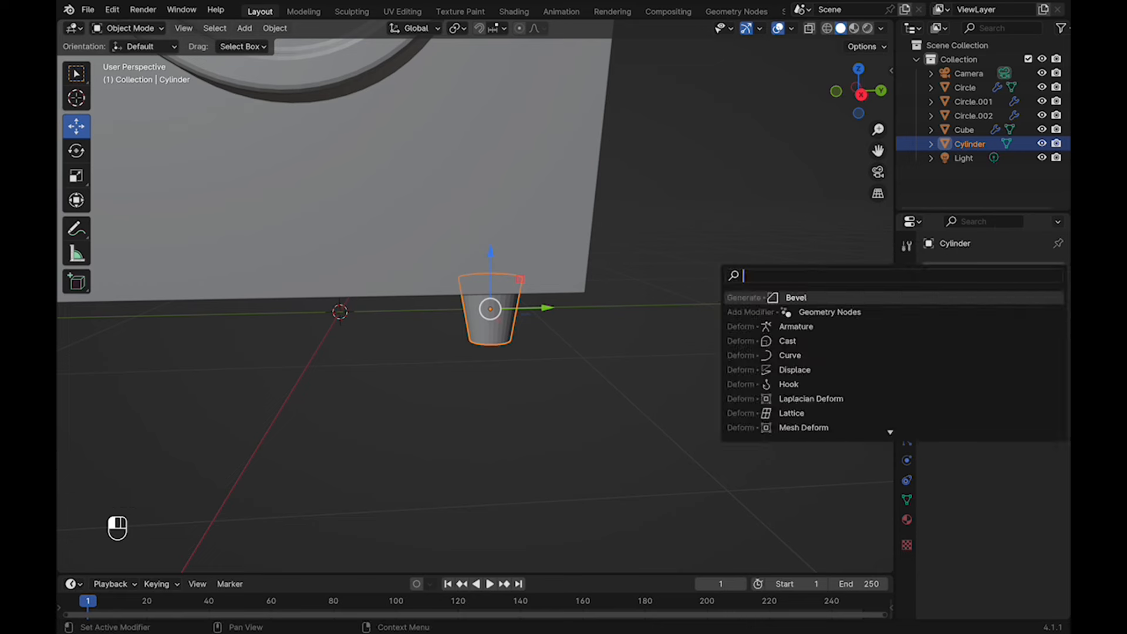
{"action": "left_click", "coordinate": [966, 296]}
{"action": "scroll", "coordinate": [537, 323], "scroll_direction": "up", "scroll_amount": 2}
{"action": "middle_click_drag", "start_coordinate": [563, 352], "coordinate": [552, 314]}
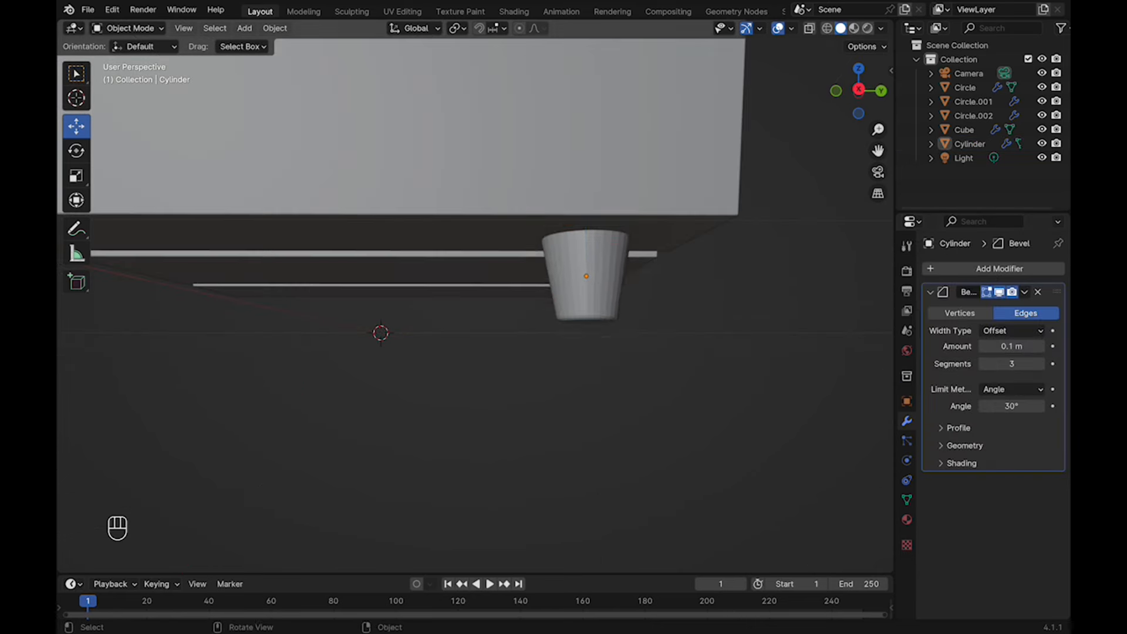
Raise the leg along Z by about 0.045 m so its upper part sits inside the machine body
{"action": "key", "text": "KP_3"}
{"action": "key", "text": "g"}
{"action": "key", "text": "z"}
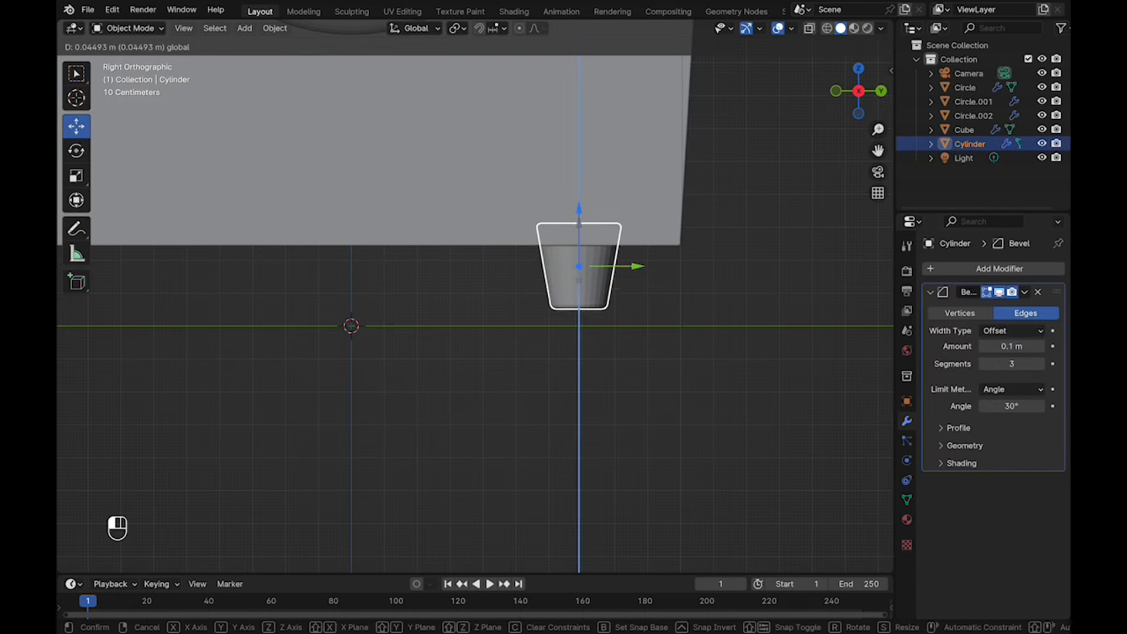
{"action": "left_click_drag", "start_coordinate": [579, 210], "coordinate": [579, 207]}
{"action": "left_click", "coordinate": [687, 376]}
{"action": "mouse_move", "coordinate": [686, 375]}
{"action": "middle_mouse_down"}
{"action": "mouse_move", "coordinate": [740, 392]}
{"action": "mouse_move", "coordinate": [704, 372]}
{"action": "middle_mouse_up"}
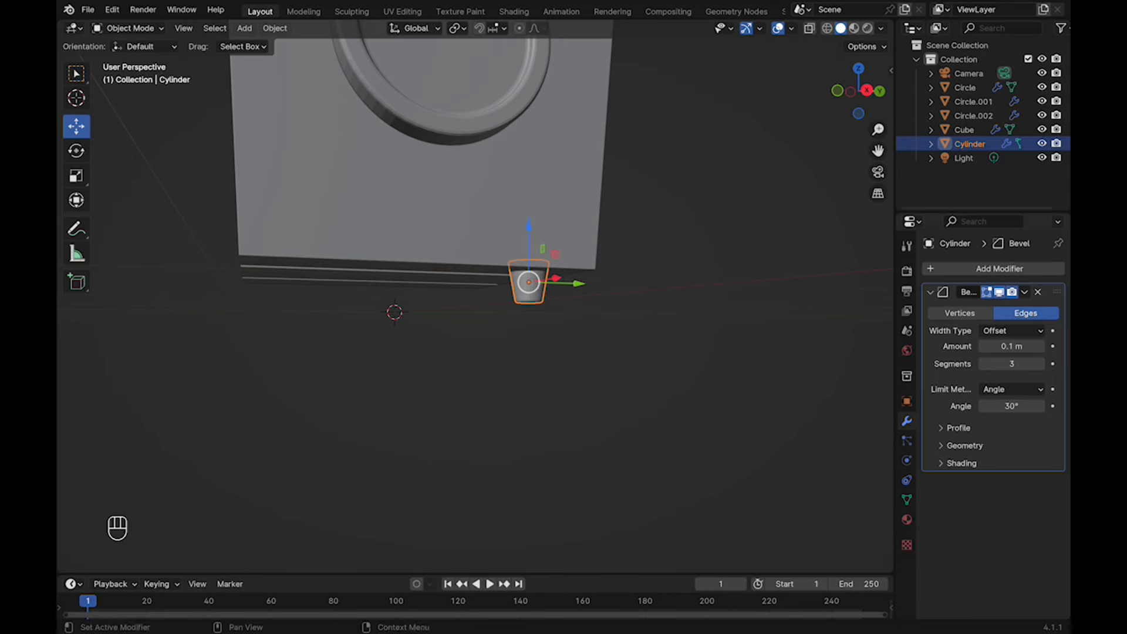
Add a Subdivision Surface modifier with viewport level 2 to the leg and save the file
{"action": "left_click", "coordinate": [953, 268]}
{"action": "type", "text": "sub"}
{"action": "key", "text": "Return"}
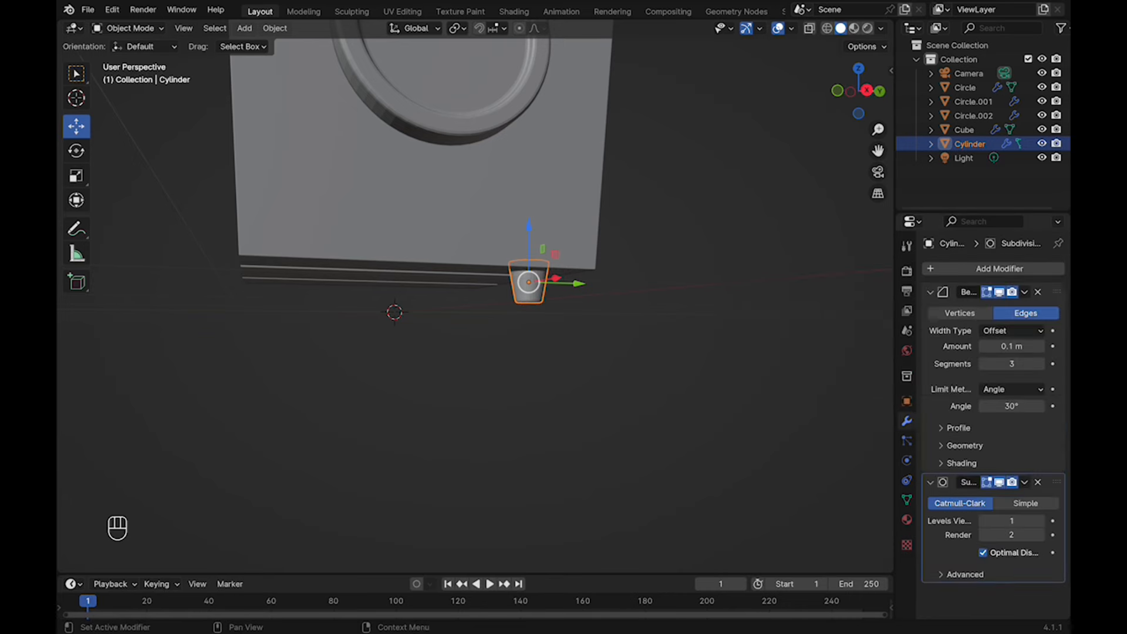
{"action": "left_click", "coordinate": [693, 376]}
{"action": "scroll", "coordinate": [693, 376], "scroll_direction": "up", "scroll_amount": 4}
{"action": "scroll", "coordinate": [692, 376], "scroll_direction": "down", "scroll_amount": 4}
{"action": "middle_click_drag", "start_coordinate": [622, 376], "coordinate": [675, 387]}
{"action": "key", "text": "super+s"}
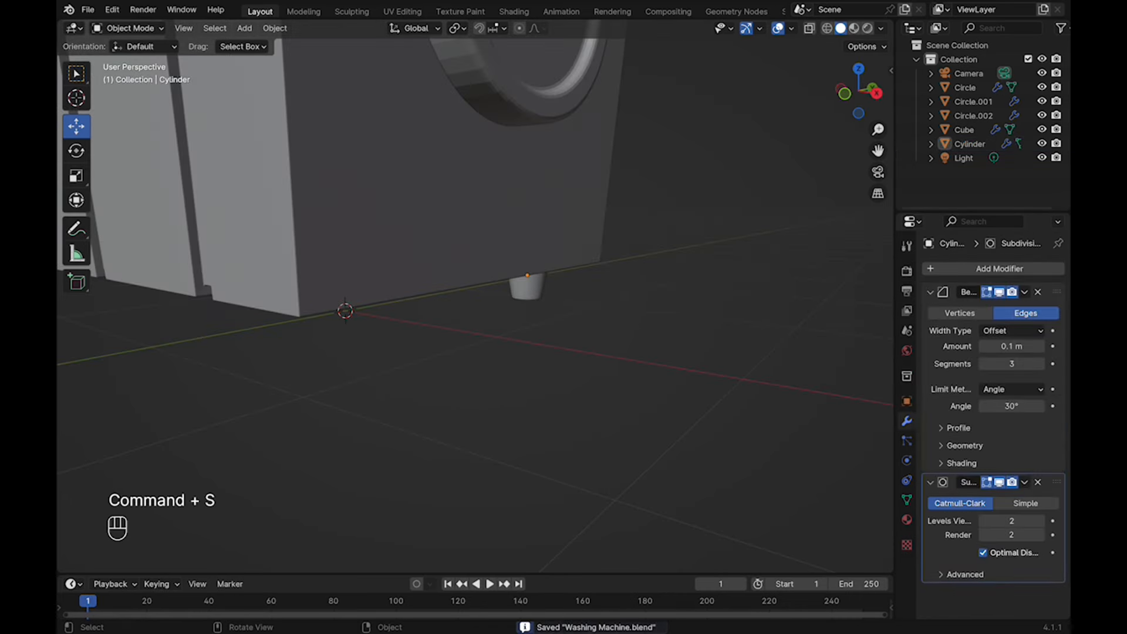
Duplicate the leg by -1.3791 m along Y to place a second one under the body's opposite front corner
{"action": "left_click", "coordinate": [872, 88]}
{"action": "left_click", "coordinate": [836, 91]}
{"action": "left_click", "coordinate": [657, 317]}
{"action": "left_click", "coordinate": [531, 288]}
{"action": "middle_click_drag", "start_coordinate": [593, 310], "coordinate": [700, 364], "text": "shift"}
{"action": "key", "text": "shift+d"}
{"action": "key", "text": "y"}
{"action": "left_click", "coordinate": [437, 371]}
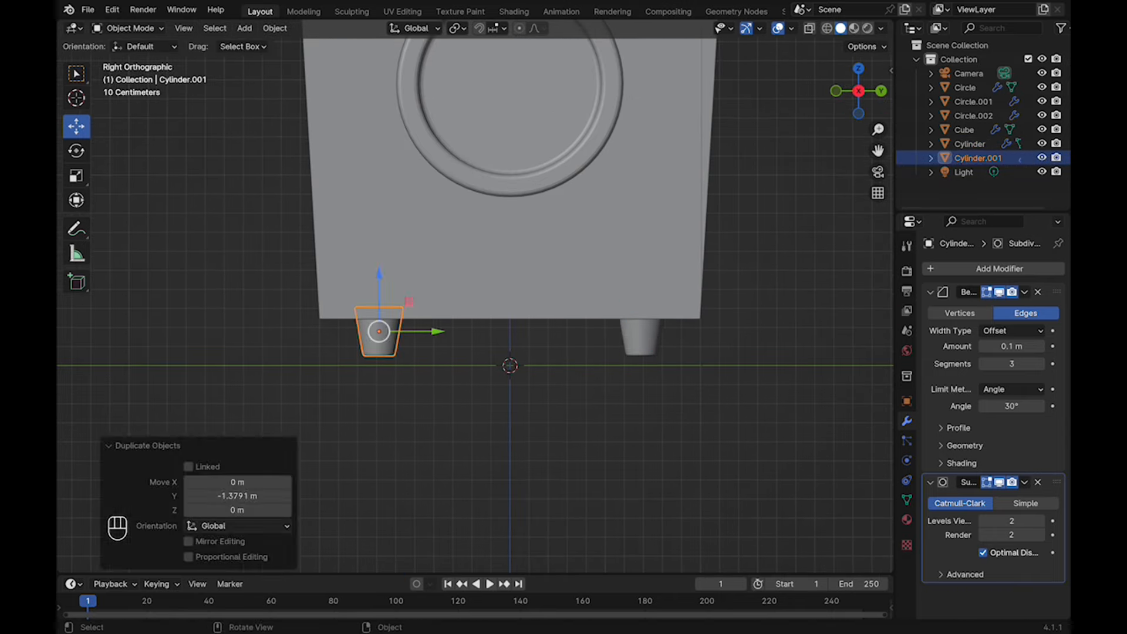
Select both front legs and shift them slightly towards negative X in the front view
{"action": "left_click", "coordinate": [640, 335], "text": "shift"}
{"action": "left_click", "coordinate": [836, 91]}
{"action": "key", "text": "g"}
{"action": "left_click_drag", "start_coordinate": [650, 344], "coordinate": [648, 344]}
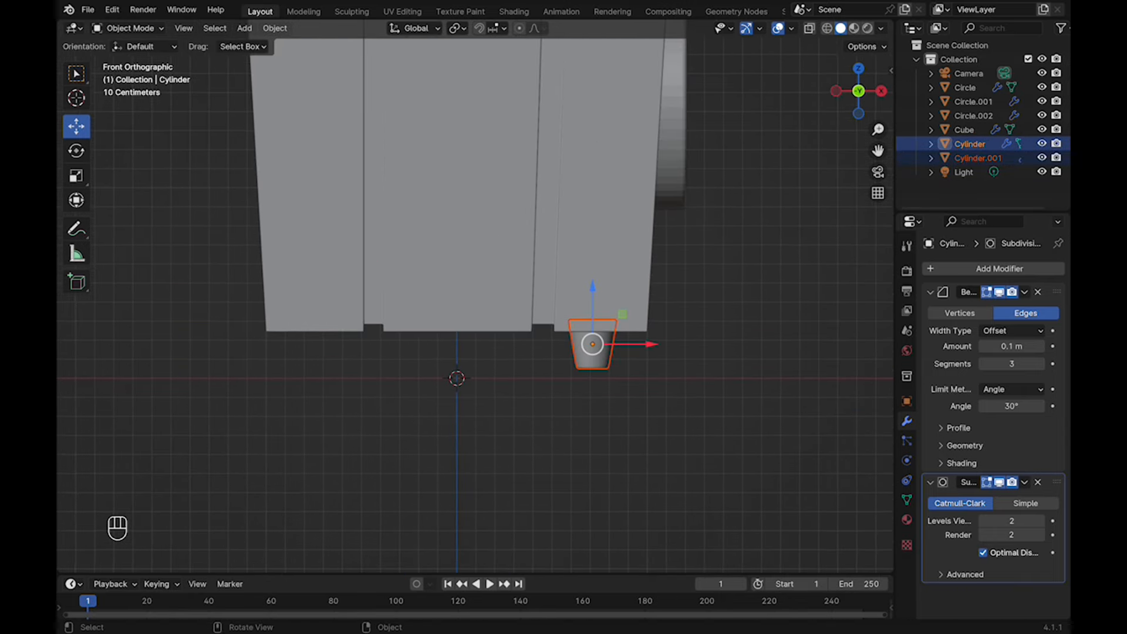
Duplicate both front legs along negative X to place a second pair under the rear of the body
{"action": "key", "text": "shift+d"}
{"action": "key", "text": "x"}
{"action": "left_click", "coordinate": [393, 370]}
{"action": "middle_click_drag", "start_coordinate": [393, 369], "coordinate": [311, 329]}
Select the body, door, knobs and all four legs and lower them together along Z onto the ground line
{"action": "left_click", "coordinate": [443, 323], "text": "shift"}
{"action": "left_click", "coordinate": [652, 337], "text": "shift"}
{"action": "left_click", "coordinate": [587, 264], "text": "shift"}
{"action": "middle_click_drag", "start_coordinate": [563, 235], "coordinate": [563, 382], "text": "shift"}
{"action": "left_click", "coordinate": [563, 270], "text": "shift"}
{"action": "scroll", "coordinate": [564, 317], "scroll_direction": "down", "scroll_amount": 1}
{"action": "middle_click_drag", "start_coordinate": [564, 270], "coordinate": [577, 385]}
{"action": "left_click", "coordinate": [869, 98]}
{"action": "scroll", "coordinate": [487, 341], "scroll_direction": "up", "scroll_amount": 4}
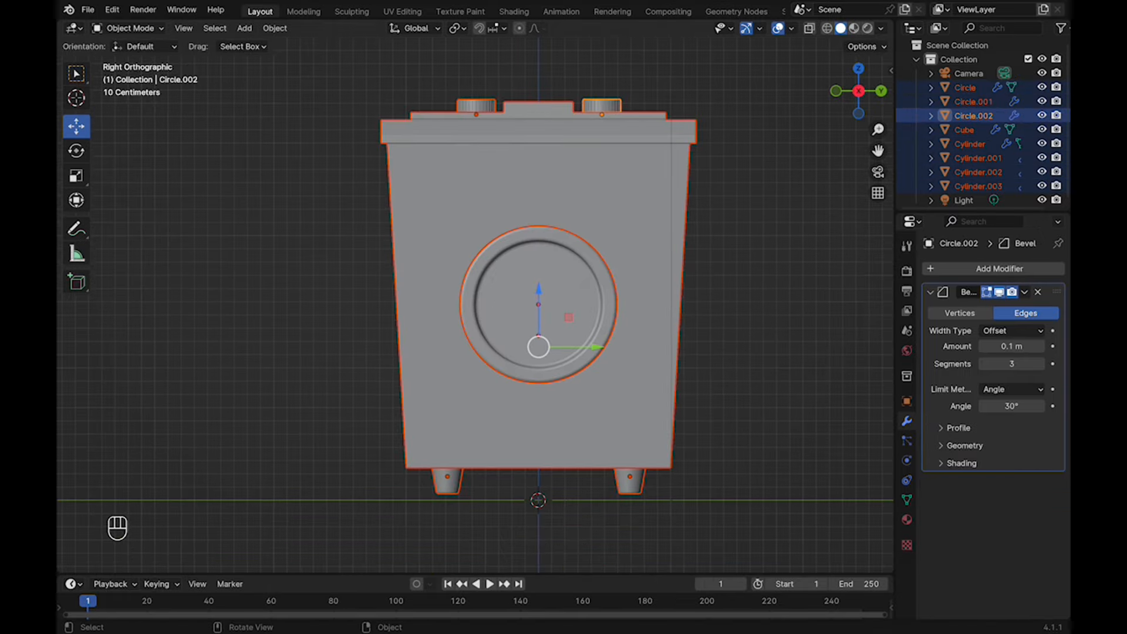
{"action": "left_click_drag", "start_coordinate": [541, 292], "coordinate": [541, 299]}
Raise the round front door by 0.23 m along Z and save the file
{"action": "middle_click_drag", "start_coordinate": [542, 300], "coordinate": [652, 395]}
{"action": "key", "text": "super+s"}
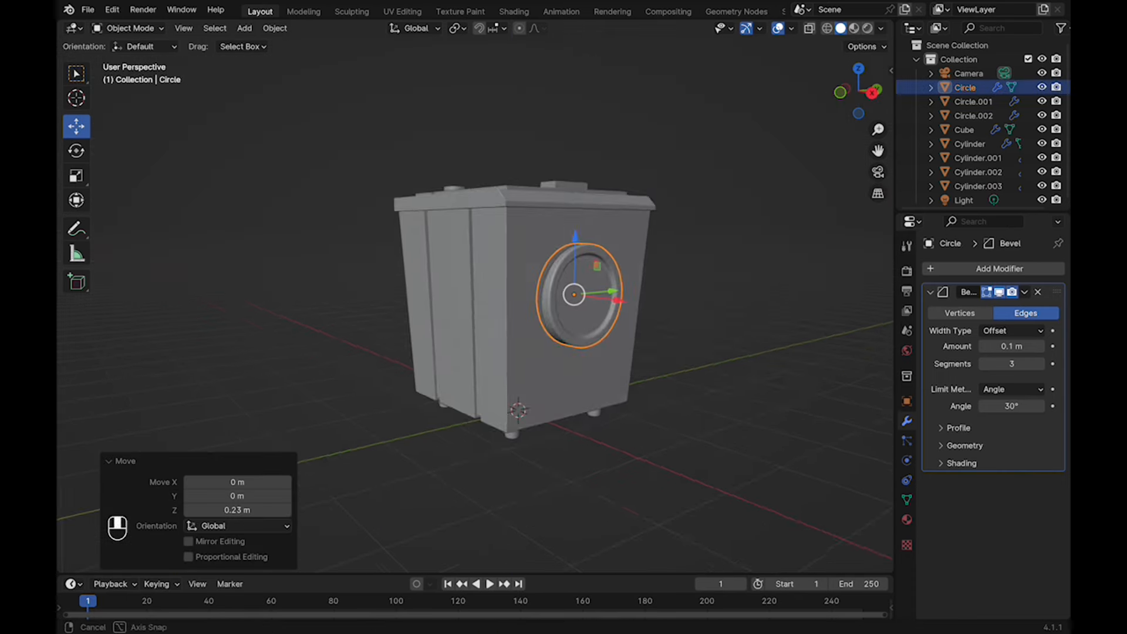
Add one horizontal loop cut around the lower part of the body with a slide factor of 0.445
{"action": "scroll", "coordinate": [475, 293], "scroll_direction": "up", "scroll_amount": 3}
{"action": "key", "text": "Tab"}
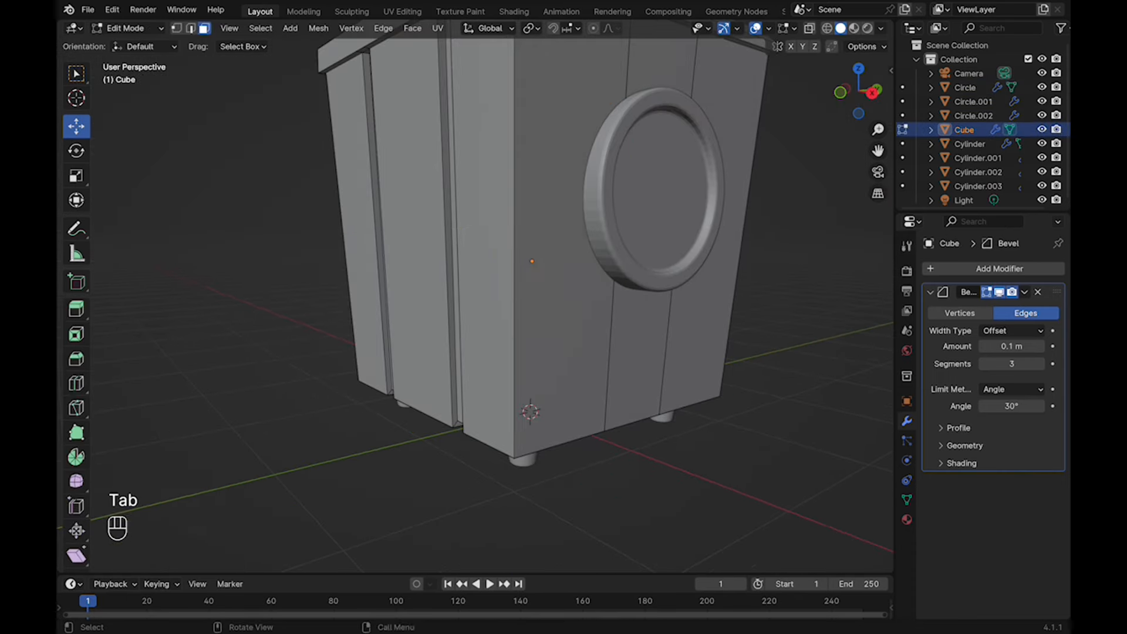
{"action": "key", "text": "super+r"}
{"action": "left_click", "coordinate": [614, 370]}
{"action": "left_click", "coordinate": [612, 458]}
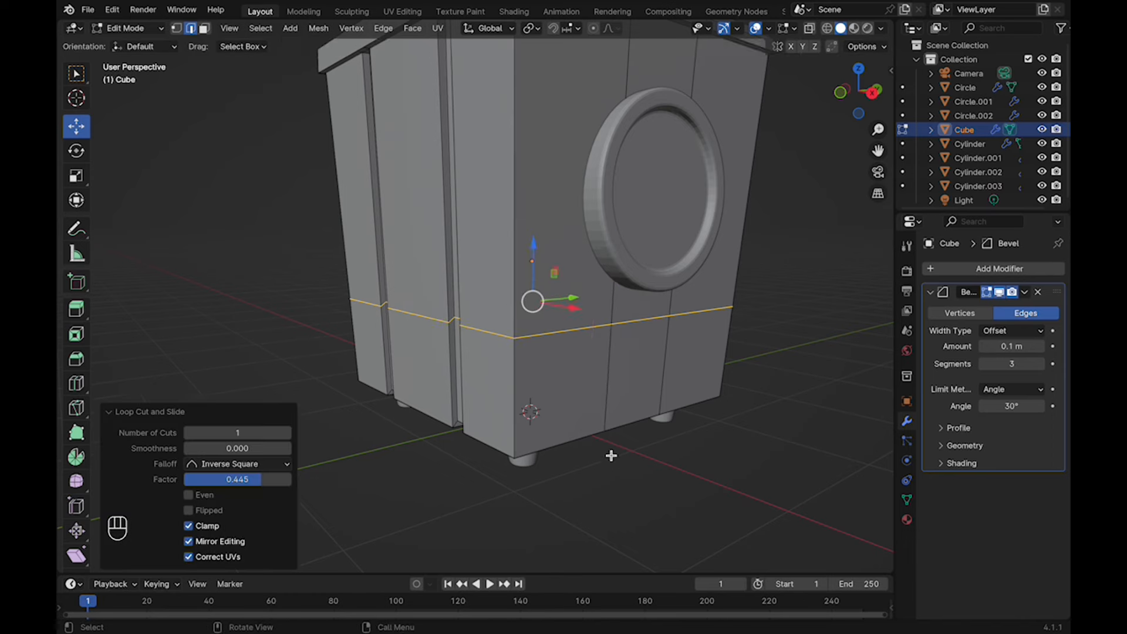
{"action": "scroll", "coordinate": [611, 455], "scroll_direction": "up", "scroll_amount": 2}
{"action": "scroll", "coordinate": [611, 455], "scroll_direction": "up", "scroll_amount": 2}
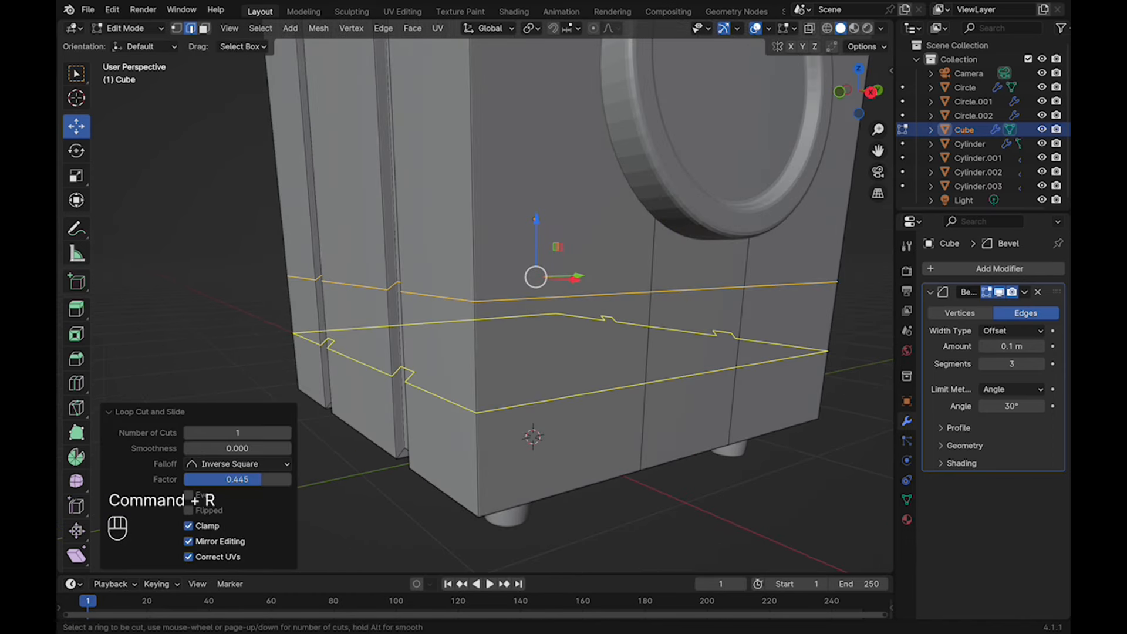
Select the ring of faces below the loop cut and shrink it inward along its normals to recess the base
{"action": "left_click", "coordinate": [203, 28]}
{"action": "left_click", "coordinate": [440, 405]}
{"action": "middle_click_drag", "start_coordinate": [440, 405], "coordinate": [552, 305]}
{"action": "left_click", "coordinate": [537, 415], "text": "alt+shift"}
{"action": "left_click", "coordinate": [537, 416], "text": "alt+shift"}
{"action": "left_click", "coordinate": [537, 421], "text": "alt+shift"}
{"action": "key", "text": "s"}
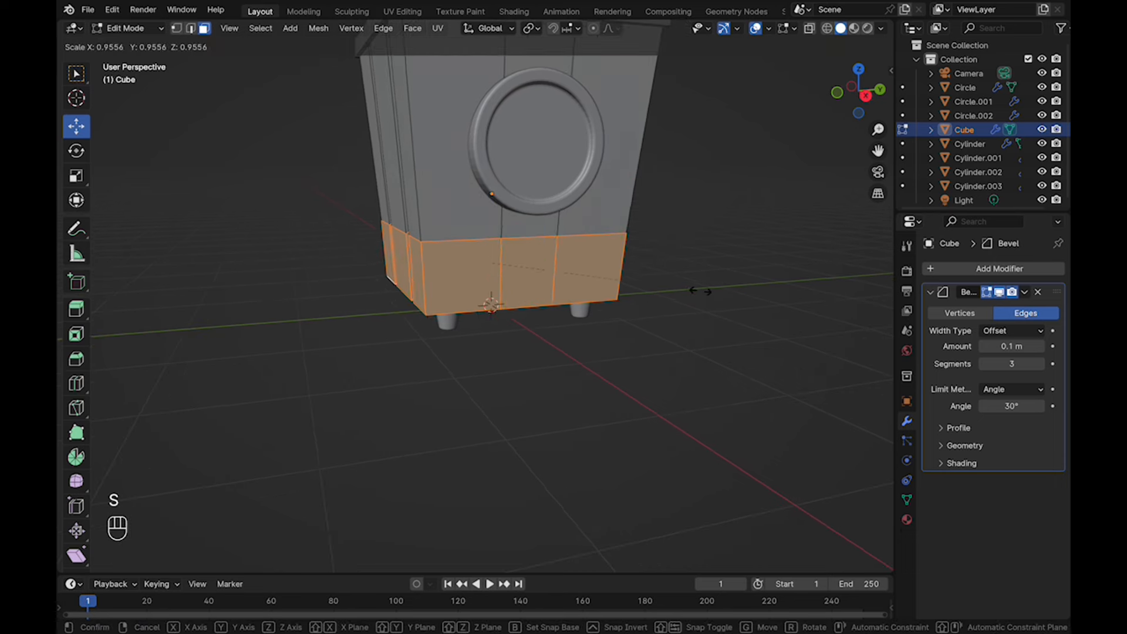
{"action": "key", "text": "Escape"}
{"action": "scroll", "coordinate": [692, 289], "scroll_direction": "up", "scroll_amount": 3}
{"action": "key", "text": "alt+s"}
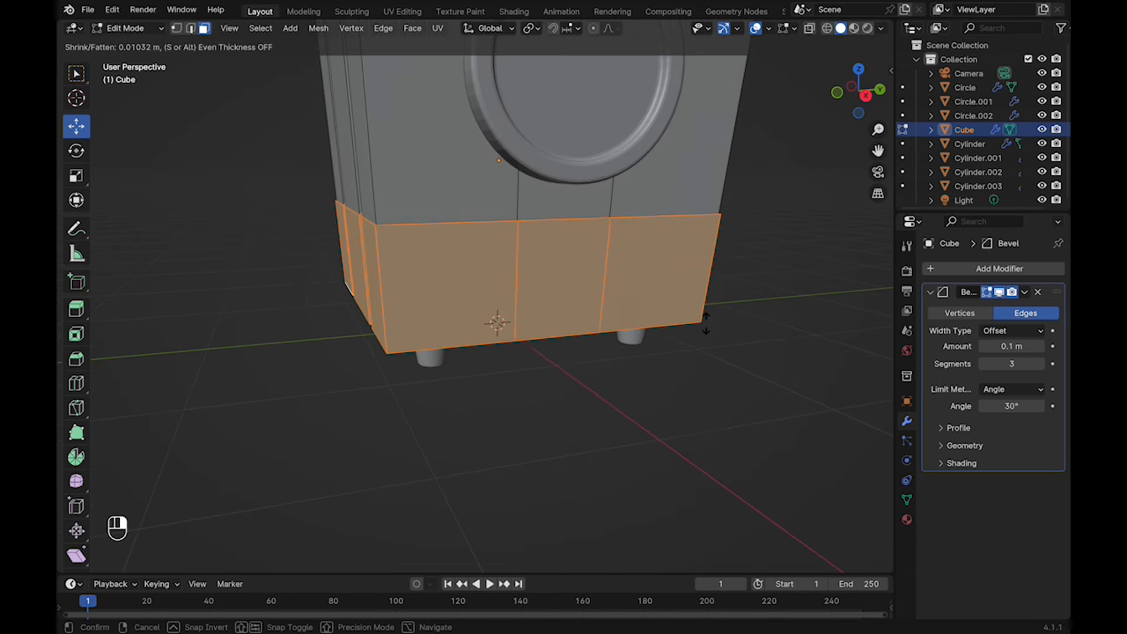
{"action": "left_click", "coordinate": [704, 325]}
Scale the recessed lower band slightly and return to Object Mode
{"action": "middle_click_drag", "start_coordinate": [705, 325], "coordinate": [746, 288]}
{"action": "key", "text": "s"}
{"action": "key", "text": "Escape"}
{"action": "scroll", "coordinate": [735, 279], "scroll_direction": "down", "scroll_amount": 3}
{"action": "key", "text": "s"}
{"action": "left_click", "coordinate": [724, 295]}
{"action": "key", "text": "Tab"}
{"action": "left_click", "coordinate": [724, 296]}
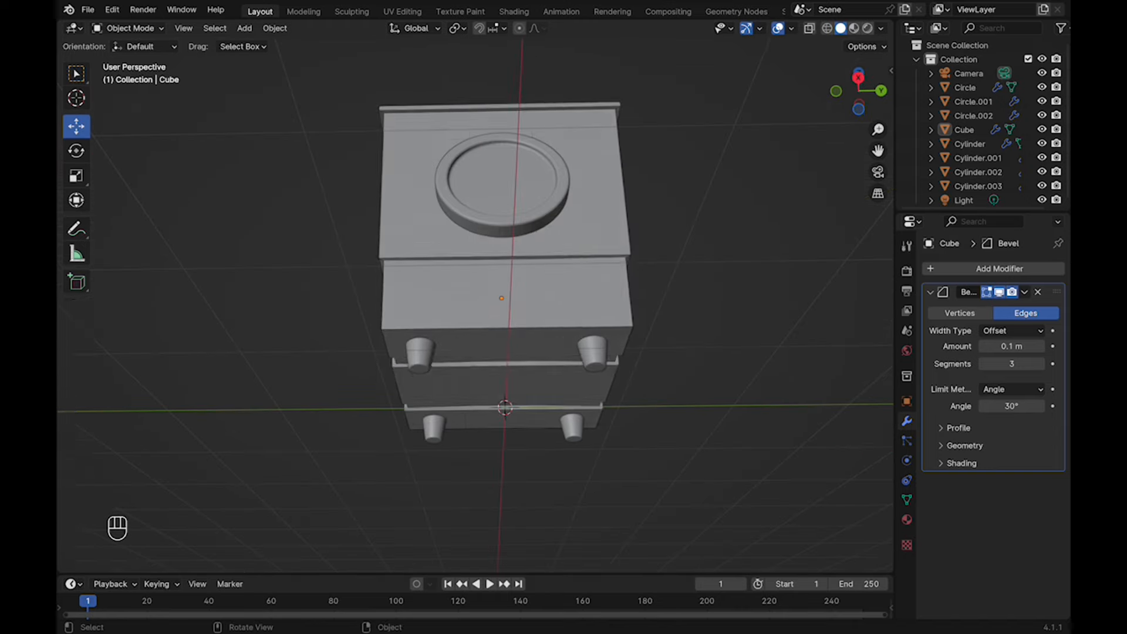
Select all the faces on the underside of the body in Edit Mode, including the narrow groove strips
{"action": "key", "text": "Tab"}
{"action": "middle_click_drag", "start_coordinate": [746, 288], "coordinate": [757, 306]}
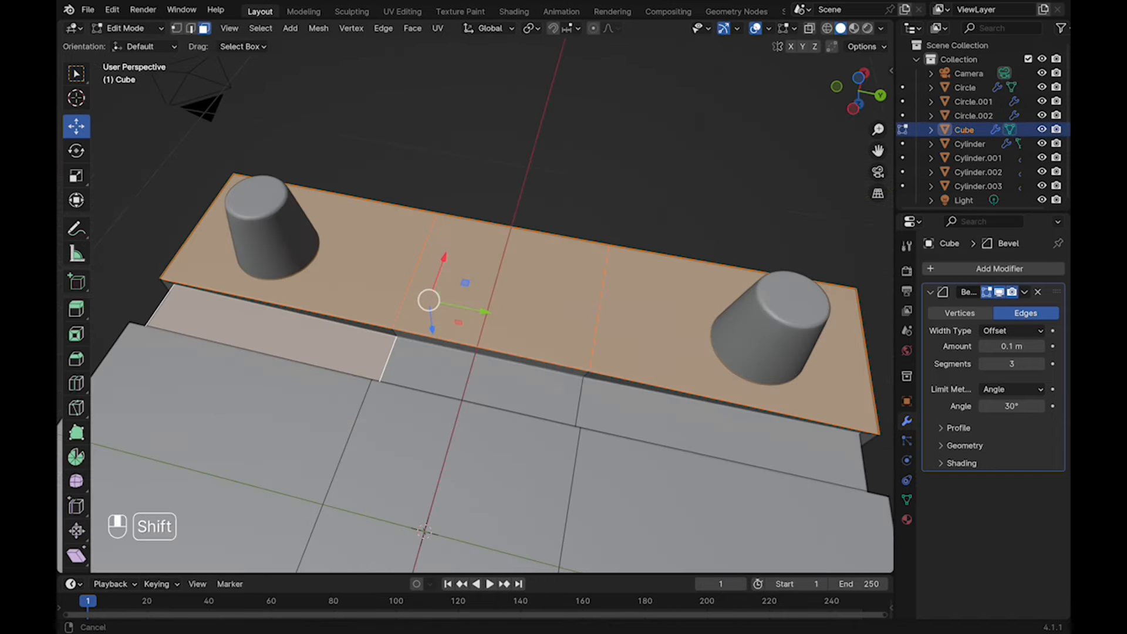
{"action": "left_click", "coordinate": [722, 419], "text": "shift"}
{"action": "left_click", "coordinate": [484, 370], "text": "shift"}
{"action": "middle_click_drag", "start_coordinate": [484, 370], "coordinate": [505, 464]}
{"action": "left_click", "coordinate": [545, 472], "text": "shift"}
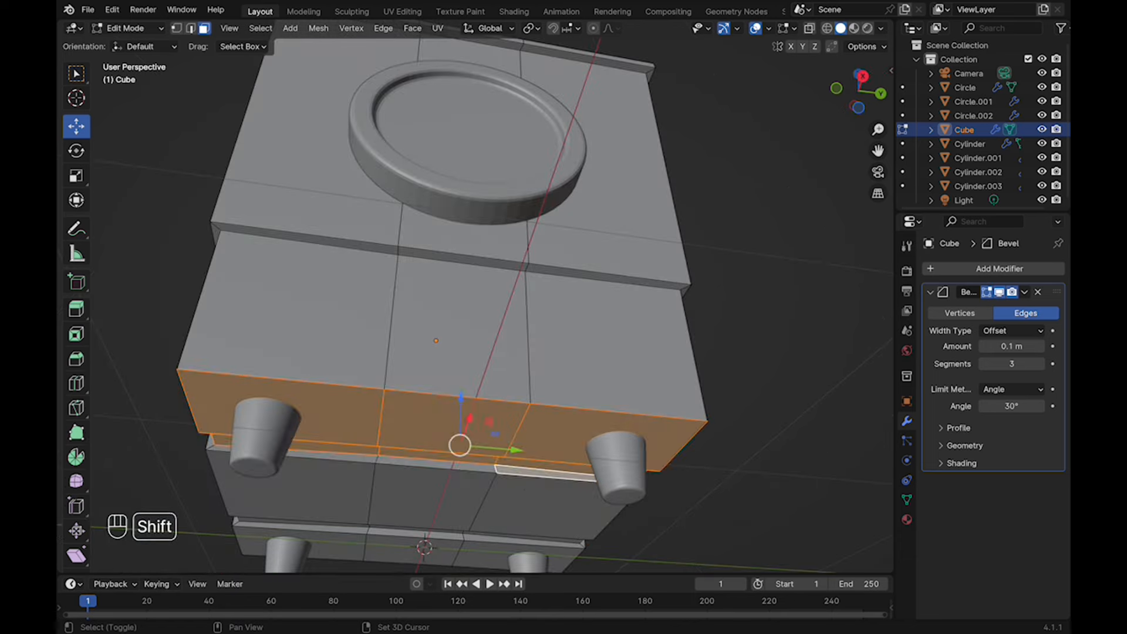
{"action": "left_click", "coordinate": [435, 463], "text": "shift"}
{"action": "left_click", "coordinate": [305, 490], "text": "shift"}
{"action": "left_click", "coordinate": [426, 499], "text": "shift"}
{"action": "left_click", "coordinate": [540, 510], "text": "shift"}
{"action": "middle_click_drag", "start_coordinate": [540, 510], "coordinate": [704, 446]}
{"action": "left_click", "coordinate": [321, 360], "text": "shift"}
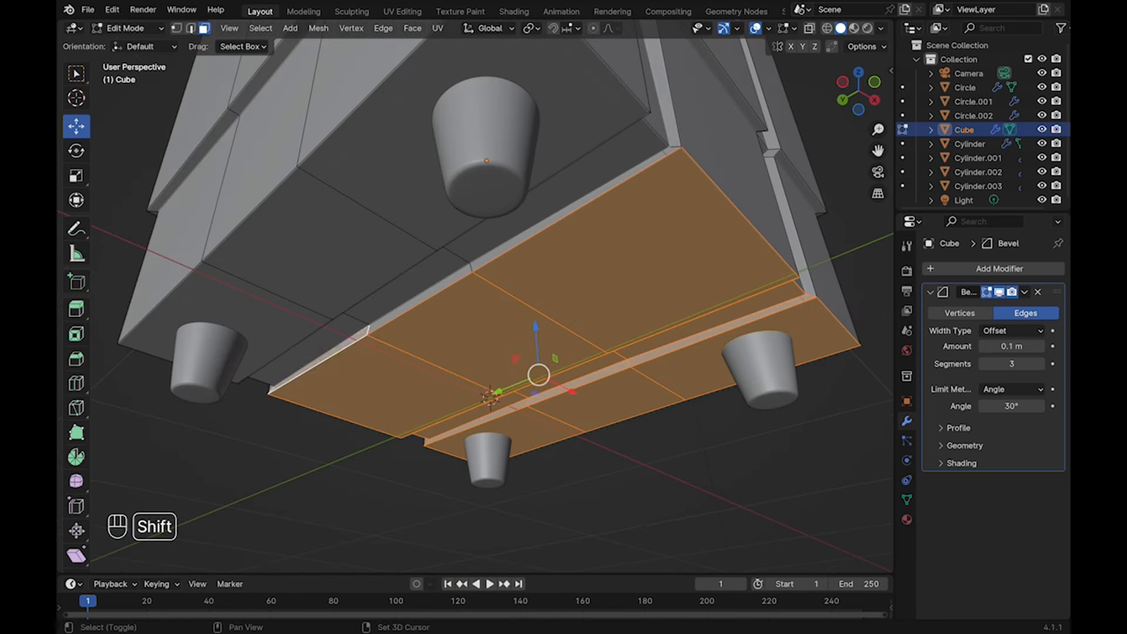
{"action": "left_click", "coordinate": [308, 351], "text": "shift"}
{"action": "middle_click_drag", "start_coordinate": [308, 351], "coordinate": [214, 360]}
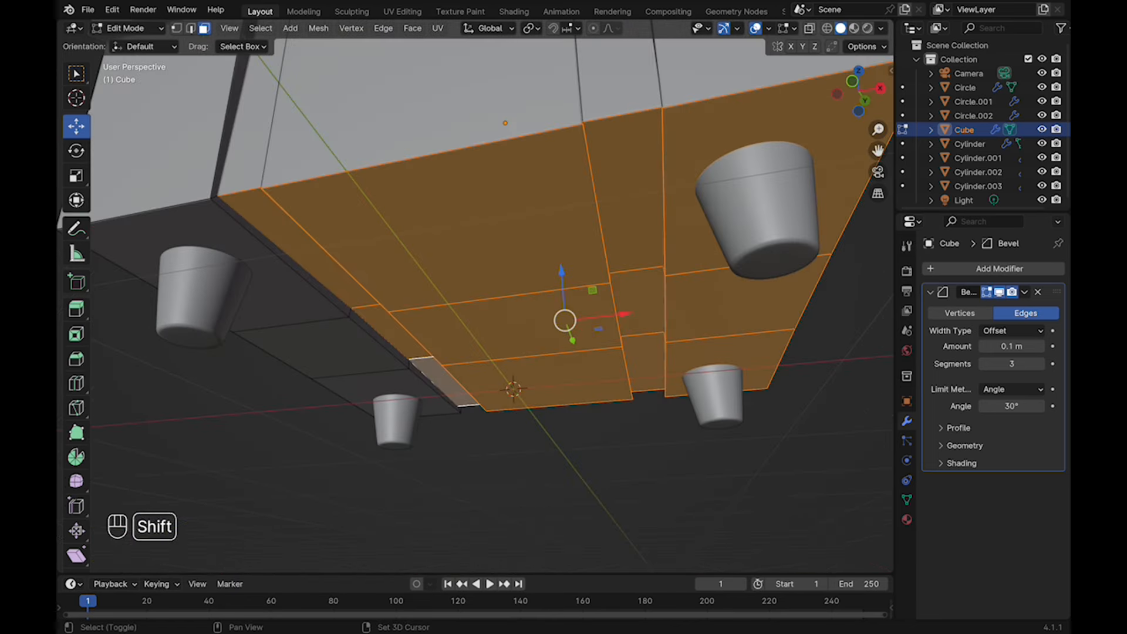
{"action": "left_click", "coordinate": [405, 389], "text": "shift"}
{"action": "left_click", "coordinate": [327, 350], "text": "shift"}
{"action": "left_click", "coordinate": [264, 279], "text": "shift"}
{"action": "scroll", "coordinate": [264, 279], "scroll_direction": "down", "scroll_amount": 3}
{"action": "middle_click_drag", "start_coordinate": [265, 279], "coordinate": [141, 367]}
{"action": "scroll", "coordinate": [140, 366], "scroll_direction": "down", "scroll_amount": 3}
{"action": "middle_click_drag", "start_coordinate": [141, 367], "coordinate": [128, 387], "text": "shift"}
{"action": "middle_click_drag", "start_coordinate": [713, 361], "coordinate": [688, 351]}
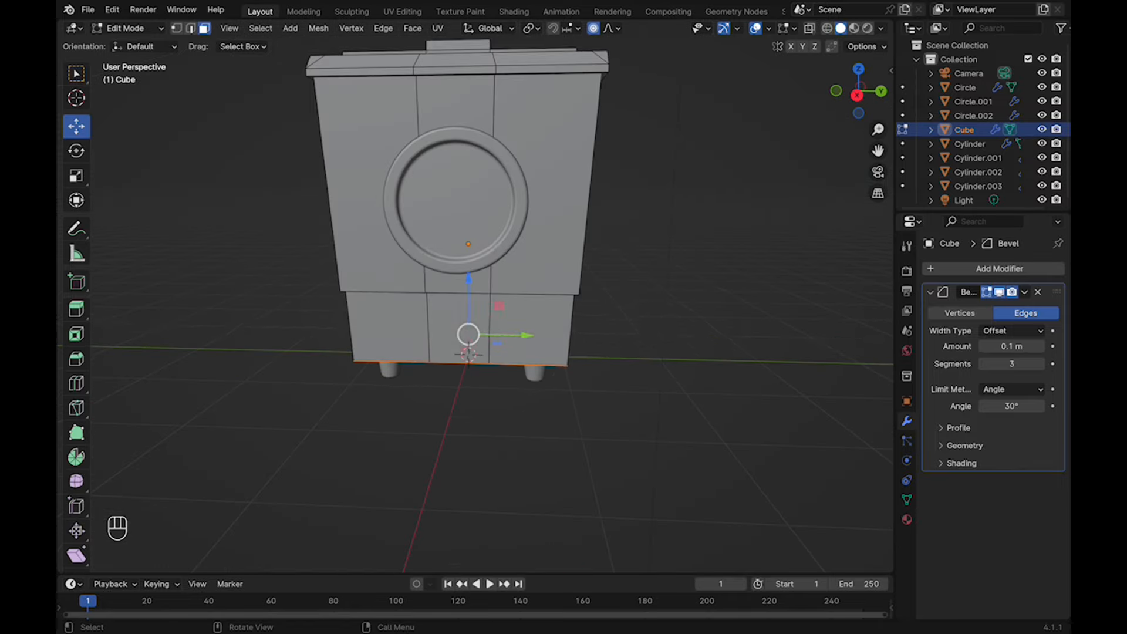
{"action": "key", "text": "s"}
{"action": "key", "text": "y"}
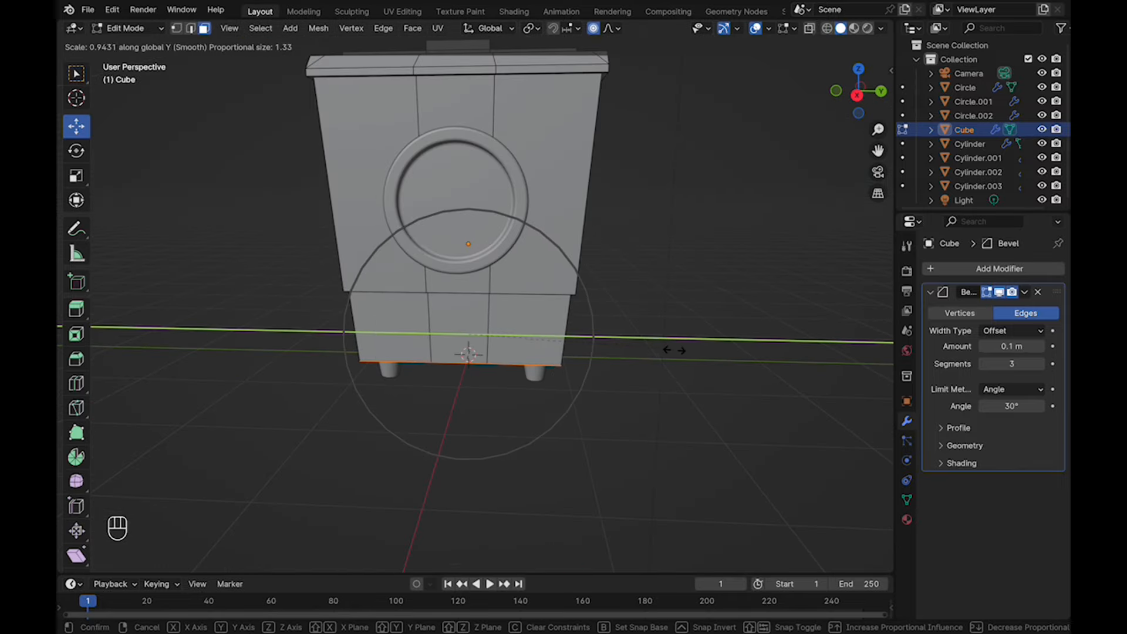
{"action": "right_click", "coordinate": [664, 351]}
Scale the underside faces inward along Y and X with proportional editing to taper the base, and save the file
{"action": "scroll", "coordinate": [664, 350], "scroll_direction": "down", "scroll_amount": 3}
{"action": "middle_click_drag", "start_coordinate": [664, 351], "coordinate": [710, 381]}
{"action": "key", "text": "s"}
{"action": "key", "text": "y"}
{"action": "left_click", "coordinate": [669, 330]}
{"action": "key", "text": "s"}
{"action": "key", "text": "x"}
{"action": "left_click", "coordinate": [734, 332]}
{"action": "middle_click_drag", "start_coordinate": [710, 381], "coordinate": [744, 361]}
{"action": "key", "text": "Tab"}
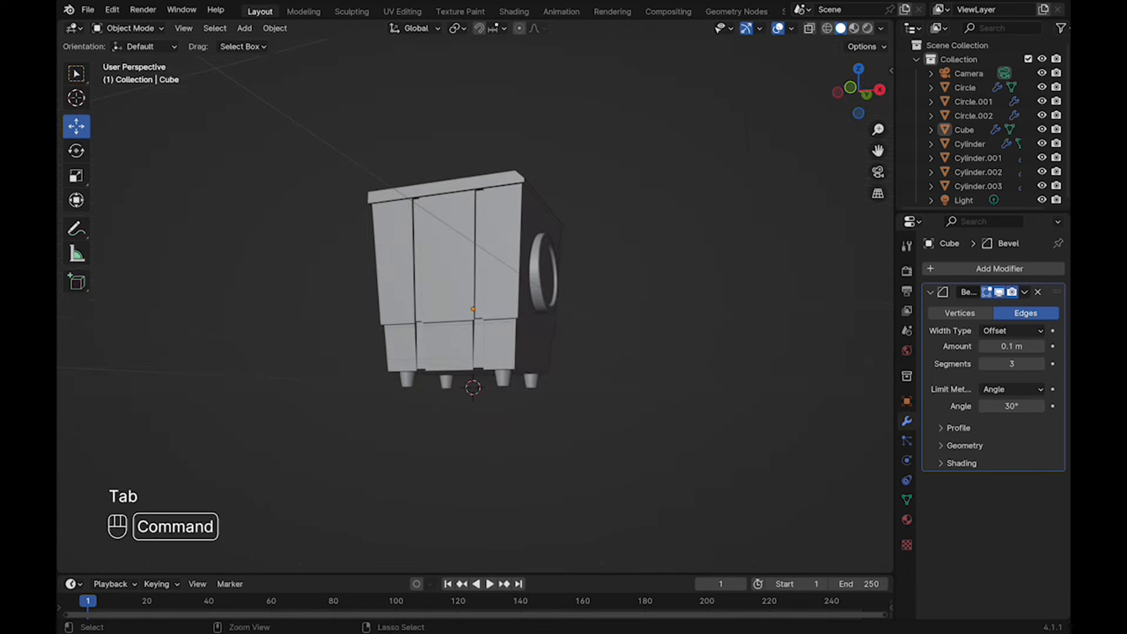
{"action": "key", "text": "super+s"}
Select both front legs and shift them slightly towards negative X in the front view
{"action": "left_click", "coordinate": [503, 377]}
{"action": "left_click", "coordinate": [531, 380], "text": "shift"}
{"action": "left_click", "coordinate": [850, 88]}
{"action": "scroll", "coordinate": [734, 264], "scroll_direction": "up", "scroll_amount": 4}
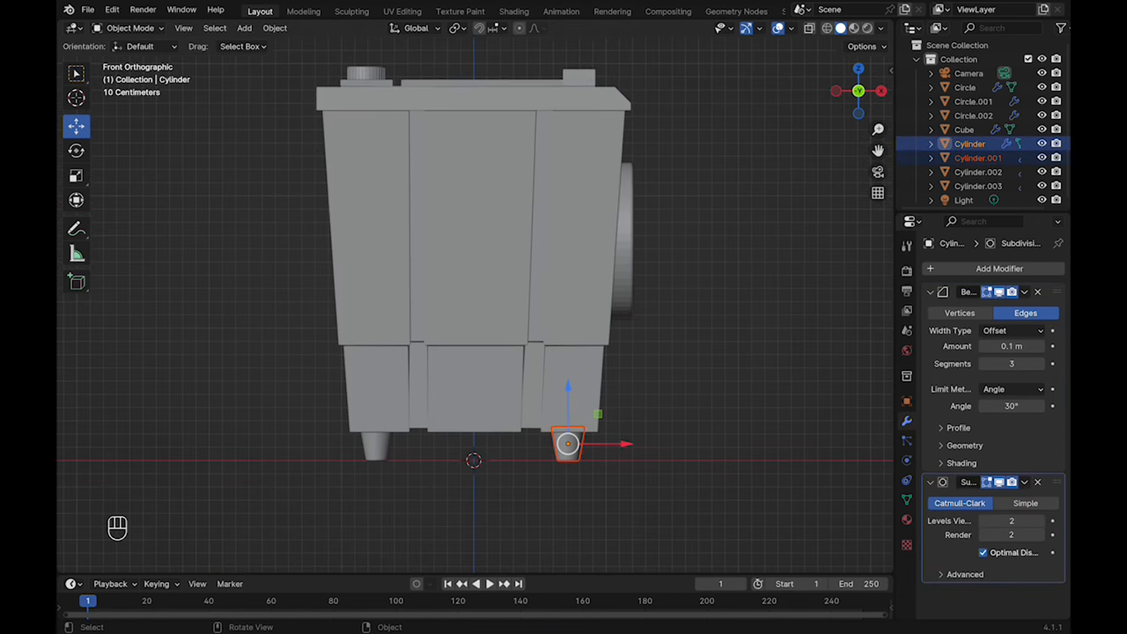
{"action": "left_click_drag", "start_coordinate": [625, 444], "coordinate": [619, 445]}
{"action": "left_click", "coordinate": [680, 422]}
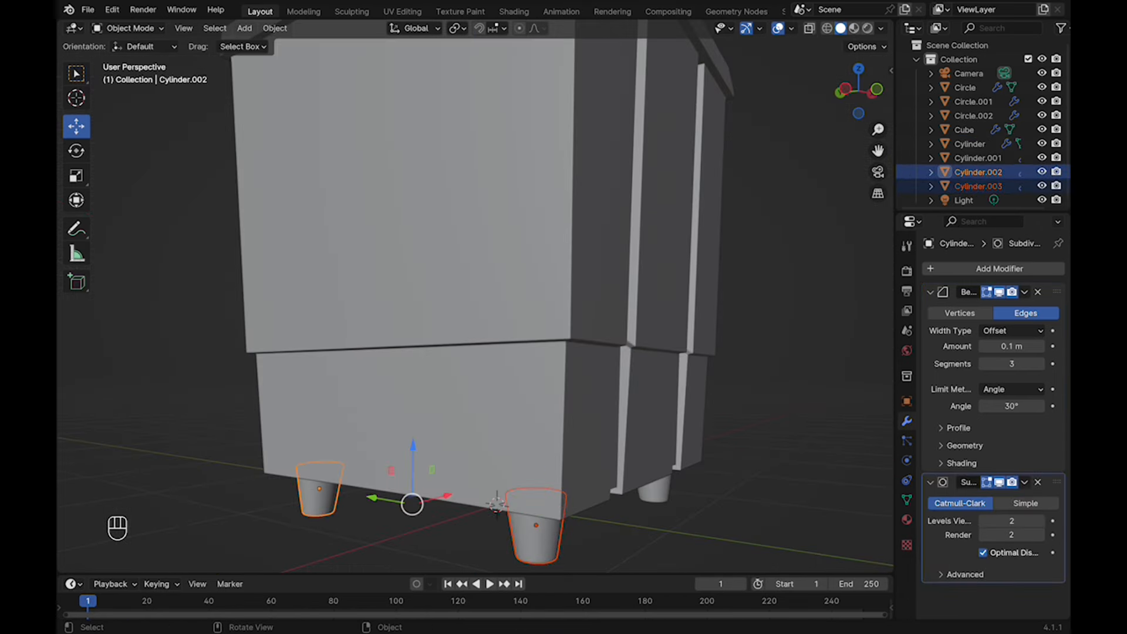
Move the two rear legs inward by about 0.044 m along X
{"action": "left_click", "coordinate": [876, 89]}
{"action": "left_click_drag", "start_coordinate": [414, 473], "coordinate": [420, 473]}
{"action": "left_click", "coordinate": [881, 91]}
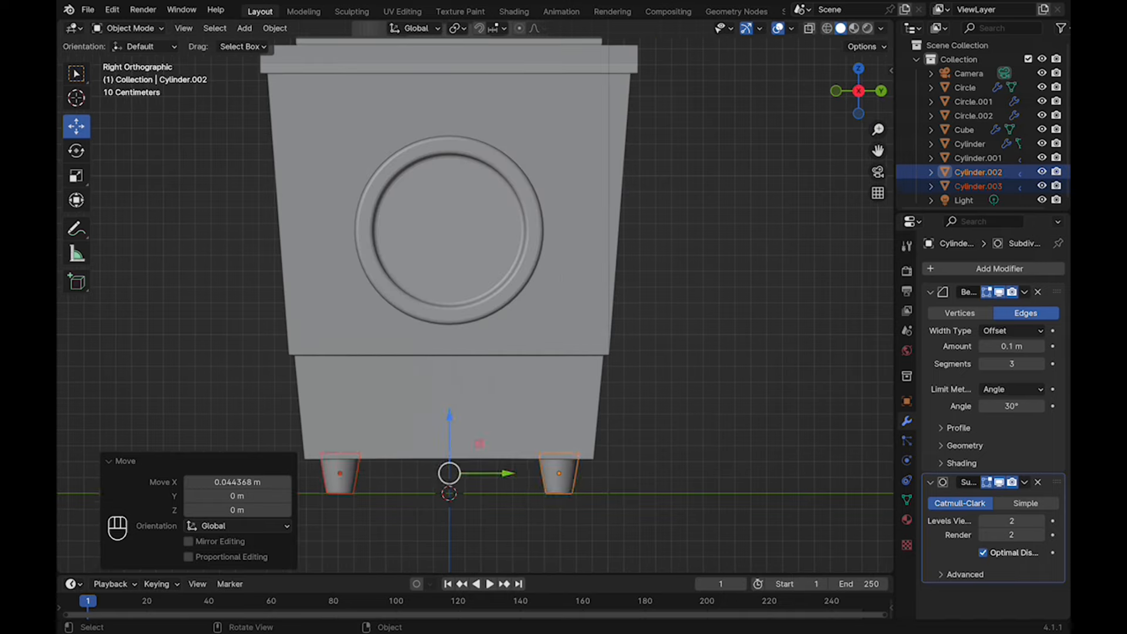
{"action": "left_click", "coordinate": [725, 364]}
Select the two legs on the positive Y side and move them inward along Y in the right view
{"action": "middle_click_drag", "start_coordinate": [725, 364], "coordinate": [730, 326]}
{"action": "left_click", "coordinate": [610, 470]}
{"action": "left_click", "coordinate": [539, 496], "text": "shift"}
{"action": "left_click", "coordinate": [861, 82]}
{"action": "left_click_drag", "start_coordinate": [616, 474], "coordinate": [591, 473]}
Move the two legs on the negative Y side inward along Y and save the file
{"action": "left_click", "coordinate": [339, 475]}
{"action": "middle_click_drag", "start_coordinate": [338, 476], "coordinate": [493, 462], "text": "shift"}
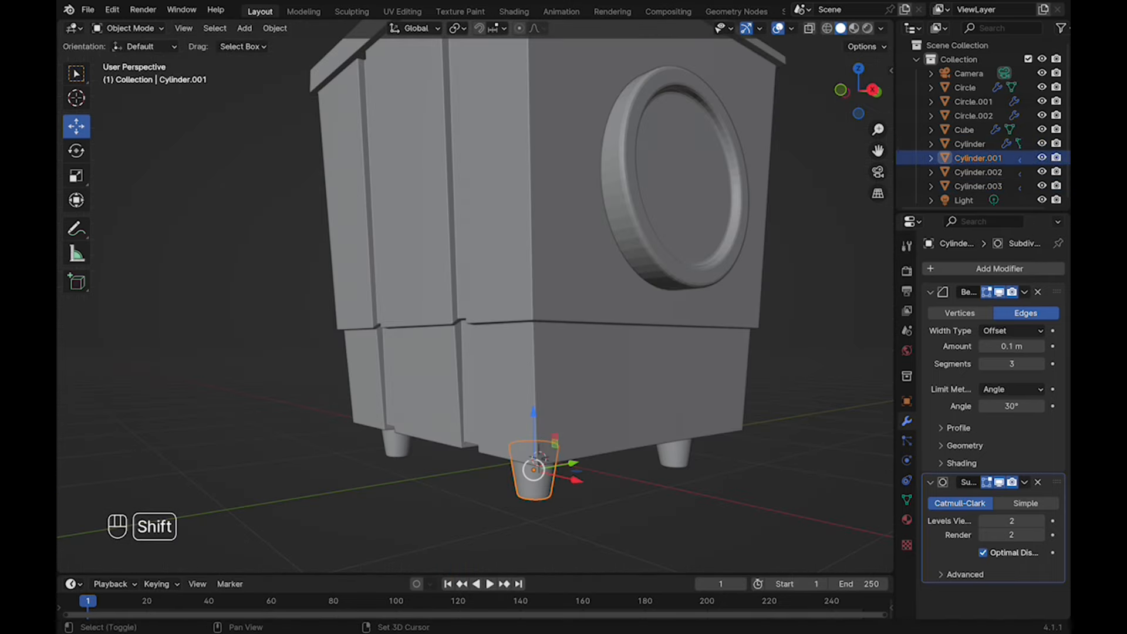
{"action": "left_click", "coordinate": [873, 90]}
{"action": "left_click_drag", "start_coordinate": [514, 446], "coordinate": [529, 446]}
{"action": "left_click_drag", "start_coordinate": [299, 451], "coordinate": [99, 570]}
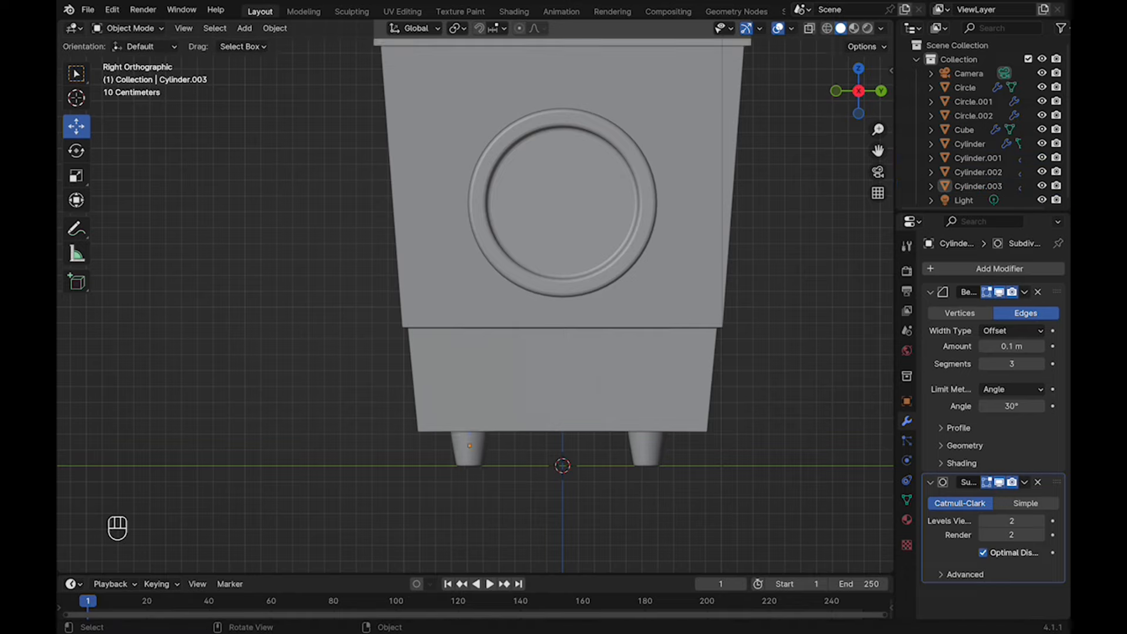
{"action": "middle_click_drag", "start_coordinate": [235, 470], "coordinate": [270, 487]}
{"action": "scroll", "coordinate": [270, 487], "scroll_direction": "down", "scroll_amount": 3}
{"action": "middle_click_drag", "start_coordinate": [399, 306], "coordinate": [376, 334], "text": "shift"}
{"action": "key", "text": "super+s"}
Select the body's two edge loops that run over the lid and down the front face in Edit Mode
{"action": "middle_click_drag", "start_coordinate": [376, 335], "coordinate": [411, 358]}
{"action": "scroll", "coordinate": [411, 319], "scroll_direction": "down", "scroll_amount": 2}
{"action": "left_click", "coordinate": [411, 352]}
{"action": "mouse_move", "coordinate": [410, 358]}
{"action": "middle_mouse_down"}
{"action": "mouse_move", "coordinate": [420, 381]}
{"action": "mouse_move", "coordinate": [419, 371]}
{"action": "middle_mouse_up"}
{"action": "scroll", "coordinate": [420, 382], "scroll_direction": "up", "scroll_amount": 3}
{"action": "key", "text": "Tab"}
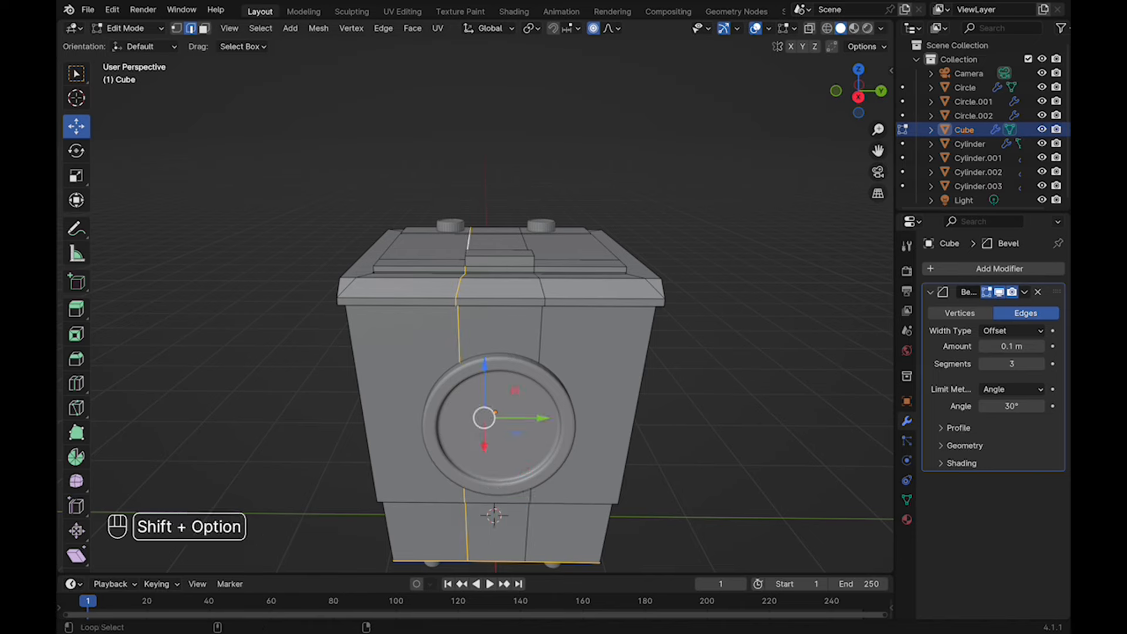
{"action": "left_click", "coordinate": [524, 239], "text": "alt+shift"}
{"action": "mouse_move", "coordinate": [524, 238]}
{"action": "middle_mouse_down"}
{"action": "mouse_move", "coordinate": [493, 264]}
{"action": "mouse_move", "coordinate": [526, 221]}
{"action": "middle_mouse_up"}
{"action": "scroll", "coordinate": [525, 220], "scroll_direction": "down", "scroll_amount": 3}
{"action": "left_click_drag", "start_coordinate": [491, 308], "coordinate": [493, 295]}
{"action": "middle_click_drag", "start_coordinate": [493, 295], "coordinate": [535, 298]}
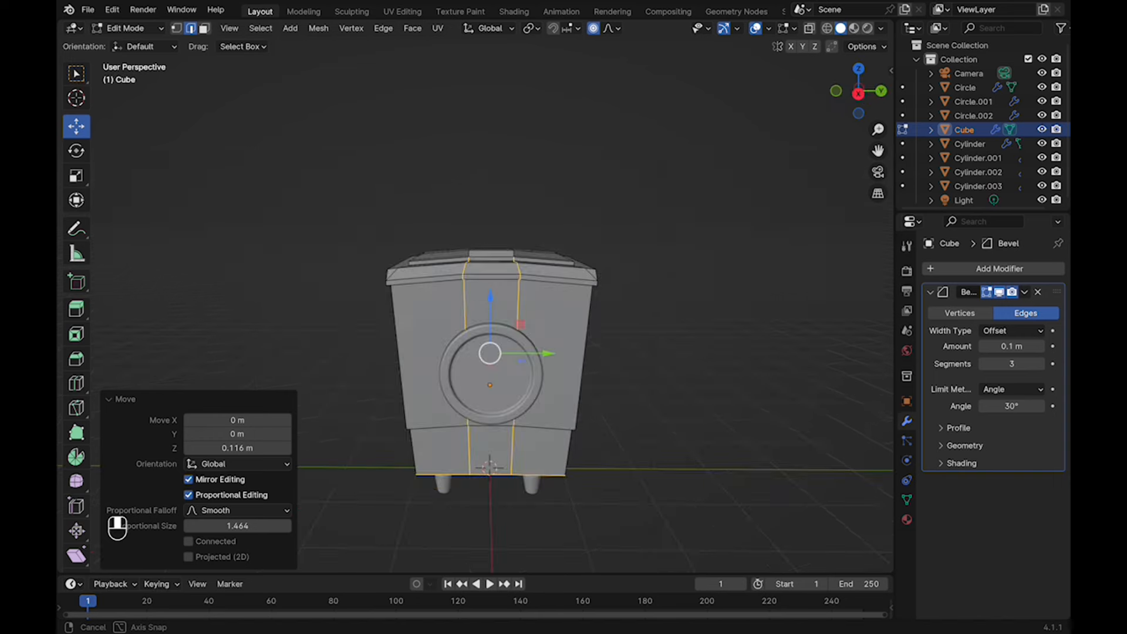
{"action": "key", "text": "super+z"}
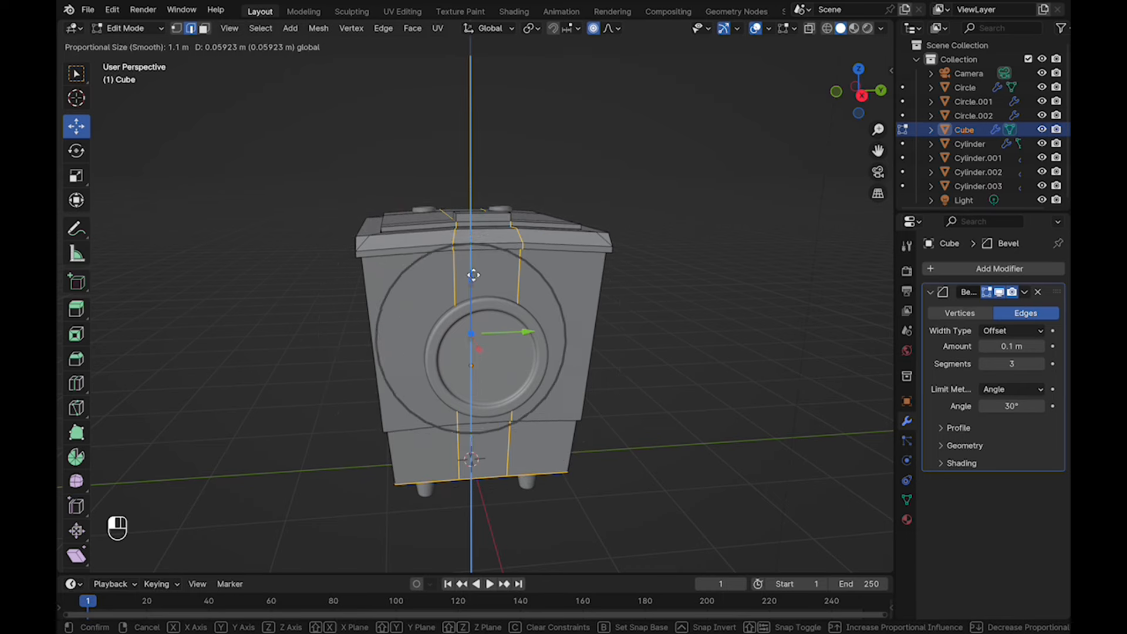
Lift the two lengthwise edge loops slightly along Z with proportional editing so the lid bows upward
{"action": "scroll", "coordinate": [473, 276], "scroll_direction": "down", "scroll_amount": 1}
{"action": "left_click_drag", "start_coordinate": [473, 275], "coordinate": [475, 301]}
{"action": "left_click", "coordinate": [861, 95]}
{"action": "scroll", "coordinate": [475, 299], "scroll_direction": "down", "scroll_amount": 2}
{"action": "left_click", "coordinate": [651, 329]}
{"action": "middle_click_drag", "start_coordinate": [587, 329], "coordinate": [631, 388]}
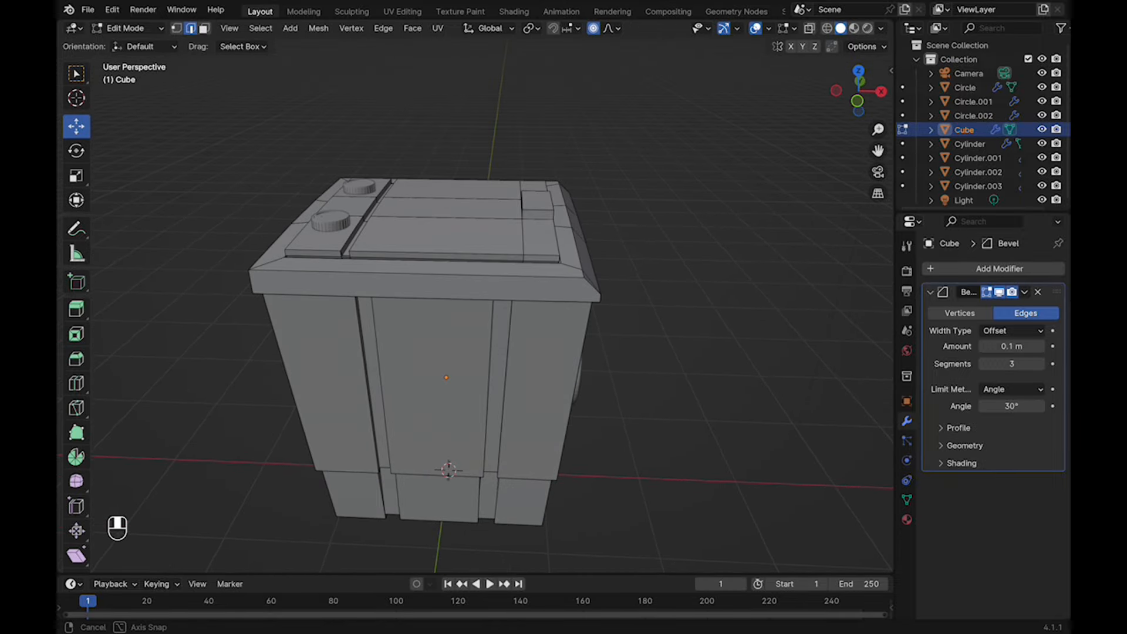
Add a centred loop cut with factor 0 across the lid and down the body's side panels
{"action": "middle_click_drag", "start_coordinate": [494, 326], "coordinate": [446, 294]}
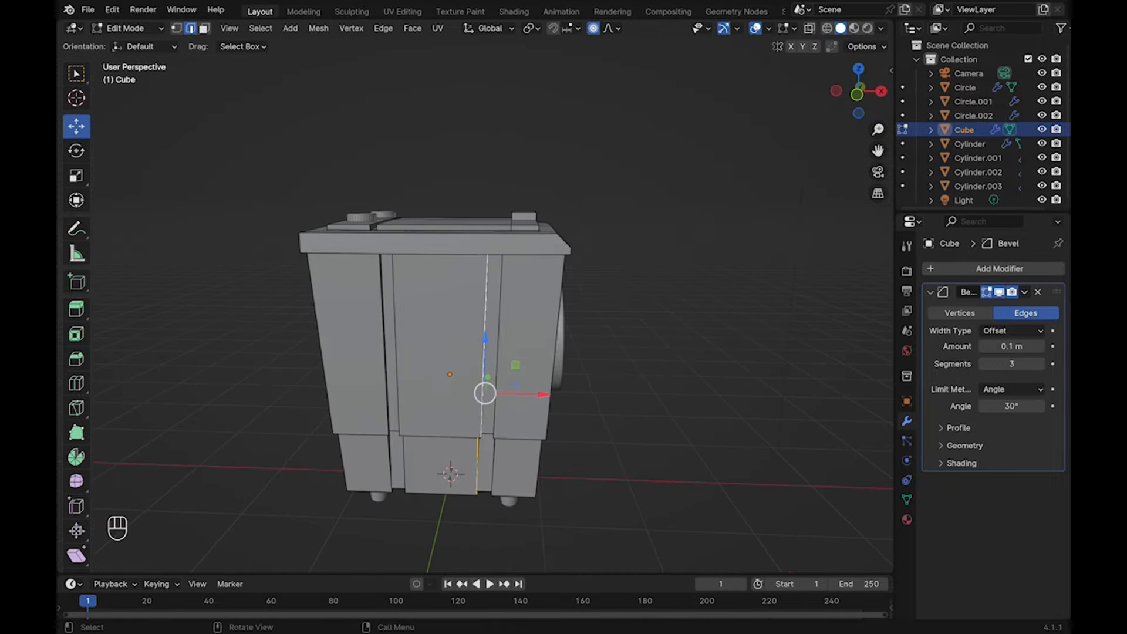
{"action": "key", "text": "super+z"}
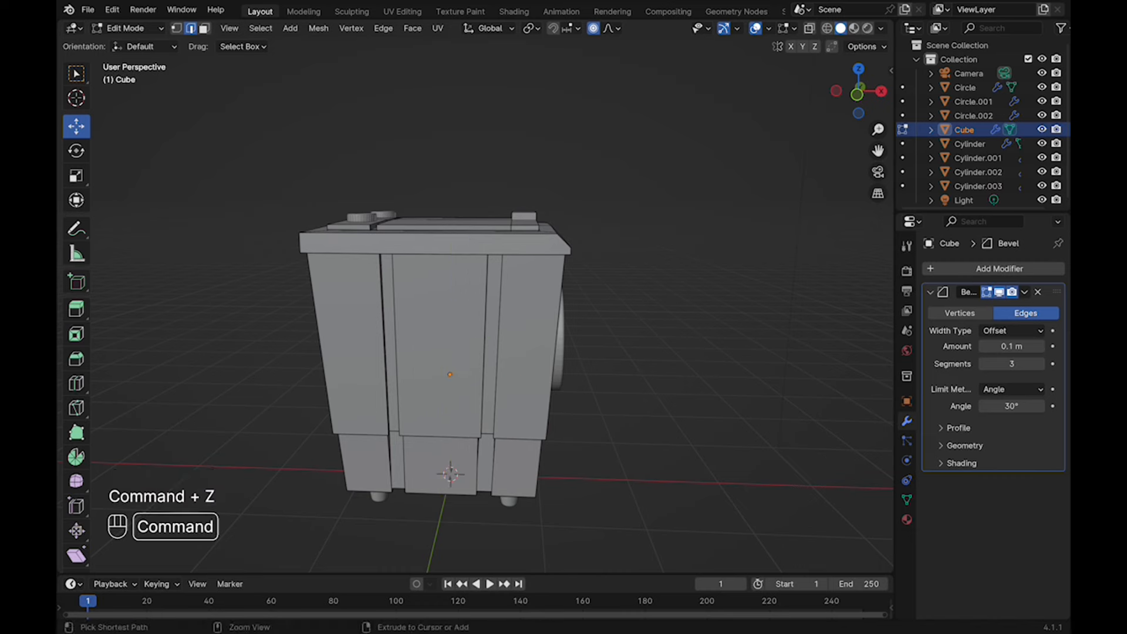
{"action": "left_click", "coordinate": [450, 280]}
{"action": "middle_click_drag", "start_coordinate": [450, 280], "coordinate": [452, 329]}
{"action": "key", "text": "super+r"}
{"action": "middle_click_drag", "start_coordinate": [453, 236], "coordinate": [455, 224]}
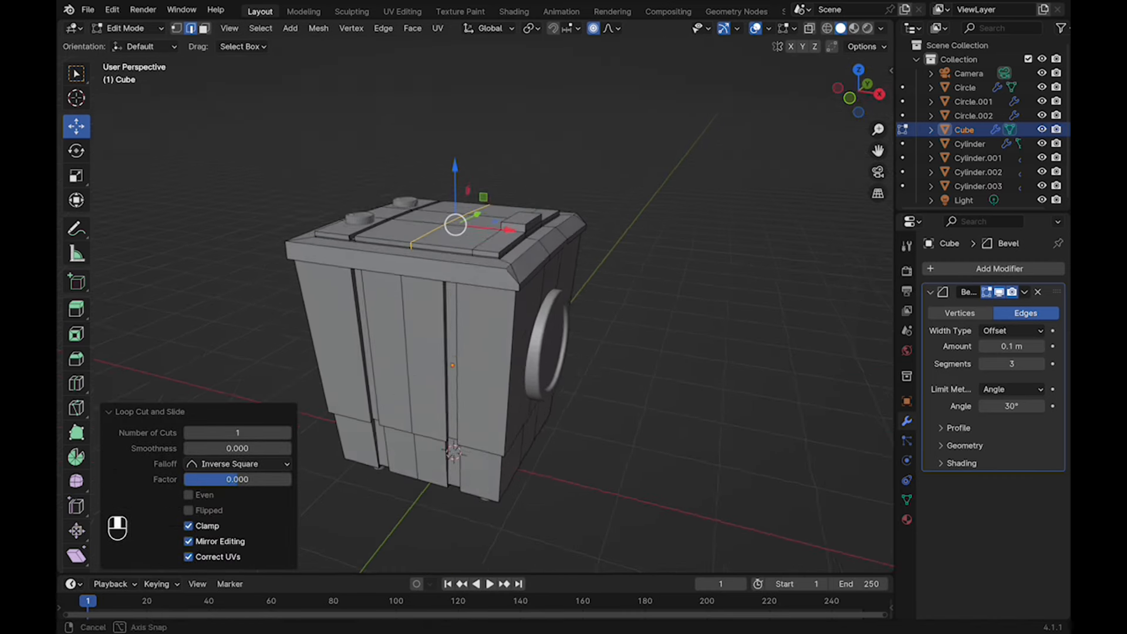
{"action": "left_click", "coordinate": [633, 199]}
Scale the vertical centre edges of both side panels outward along Y with proportional editing to bulge the sides
{"action": "left_click_drag", "start_coordinate": [859, 91], "coordinate": [819, 96]}
{"action": "left_click", "coordinate": [871, 96]}
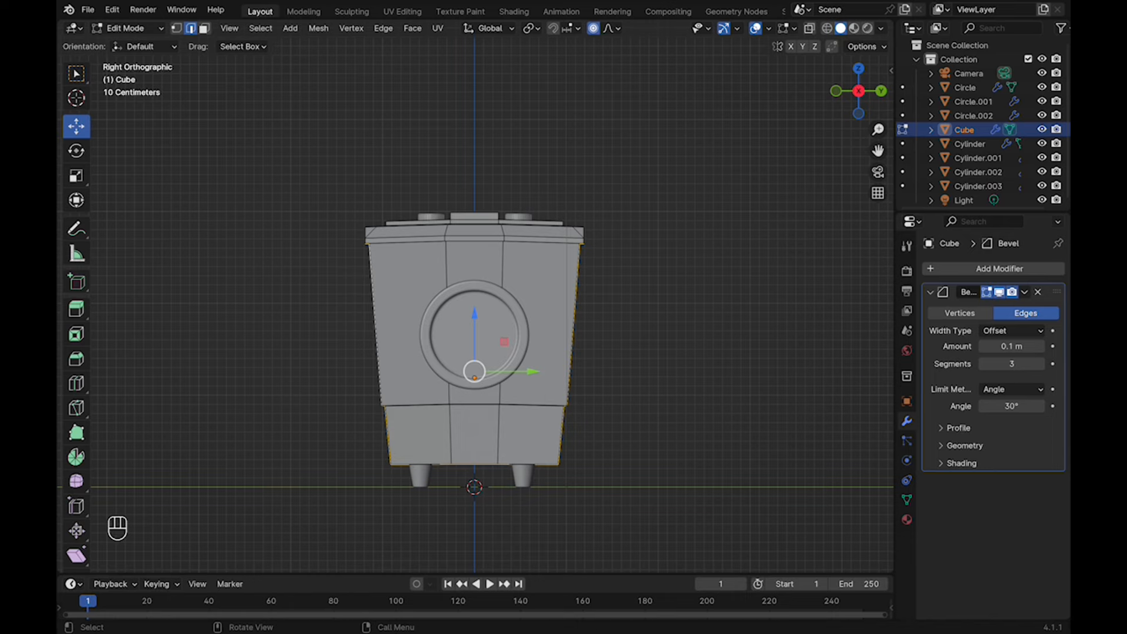
{"action": "left_click_drag", "start_coordinate": [532, 371], "coordinate": [532, 371]}
{"action": "key", "text": "s"}
{"action": "key", "text": "y"}
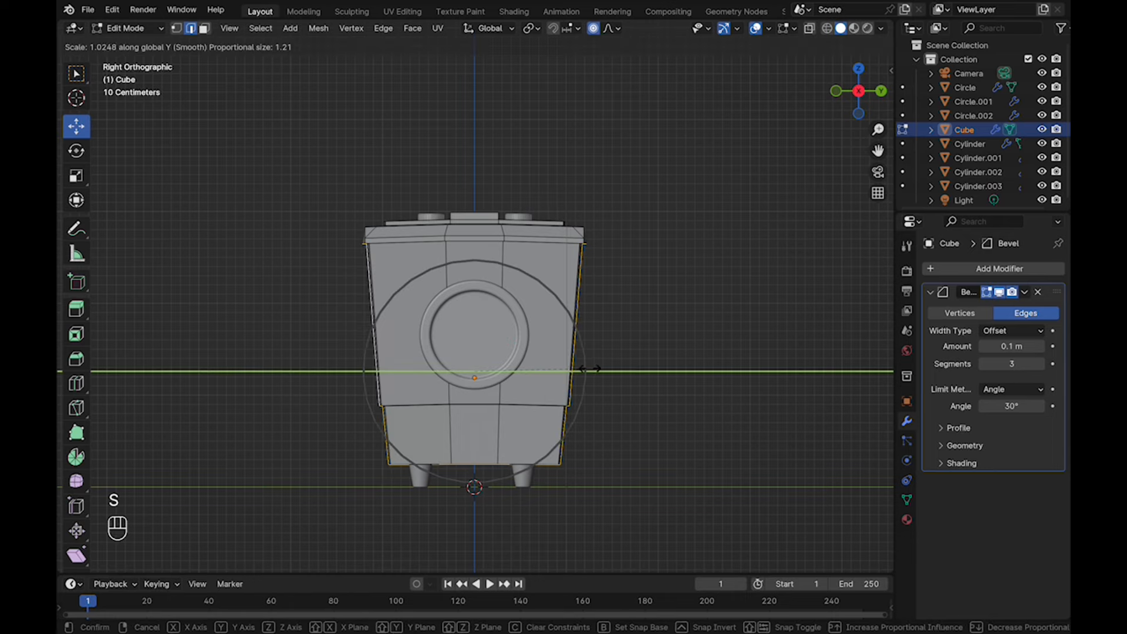
{"action": "left_click", "coordinate": [589, 368]}
{"action": "middle_click_drag", "start_coordinate": [589, 369], "coordinate": [575, 420]}
{"action": "scroll", "coordinate": [633, 366], "scroll_direction": "down", "scroll_amount": 1}
{"action": "key", "text": "s"}
{"action": "key", "text": "y"}
{"action": "left_click", "coordinate": [646, 367]}
Scale the lid's centre cross edges by about 1.012 along Y with proportional editing and return to Object Mode
{"action": "scroll", "coordinate": [575, 420], "scroll_direction": "up", "scroll_amount": 2}
{"action": "left_click", "coordinate": [523, 291]}
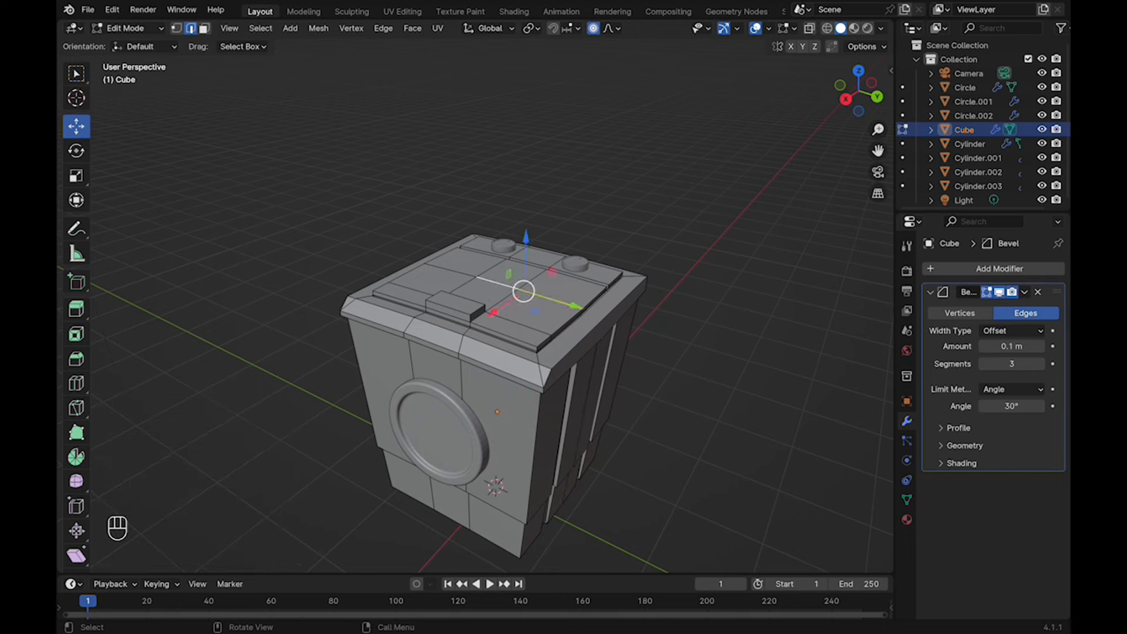
{"action": "scroll", "coordinate": [575, 300], "scroll_direction": "up", "scroll_amount": 2}
{"action": "left_click", "coordinate": [592, 295], "text": "alt"}
{"action": "middle_click_drag", "start_coordinate": [592, 296], "coordinate": [651, 281]}
{"action": "scroll", "coordinate": [654, 305], "scroll_direction": "up", "scroll_amount": 1}
{"action": "key", "text": "s"}
{"action": "key", "text": "y"}
{"action": "scroll", "coordinate": [668, 342], "scroll_direction": "up", "scroll_amount": 1}
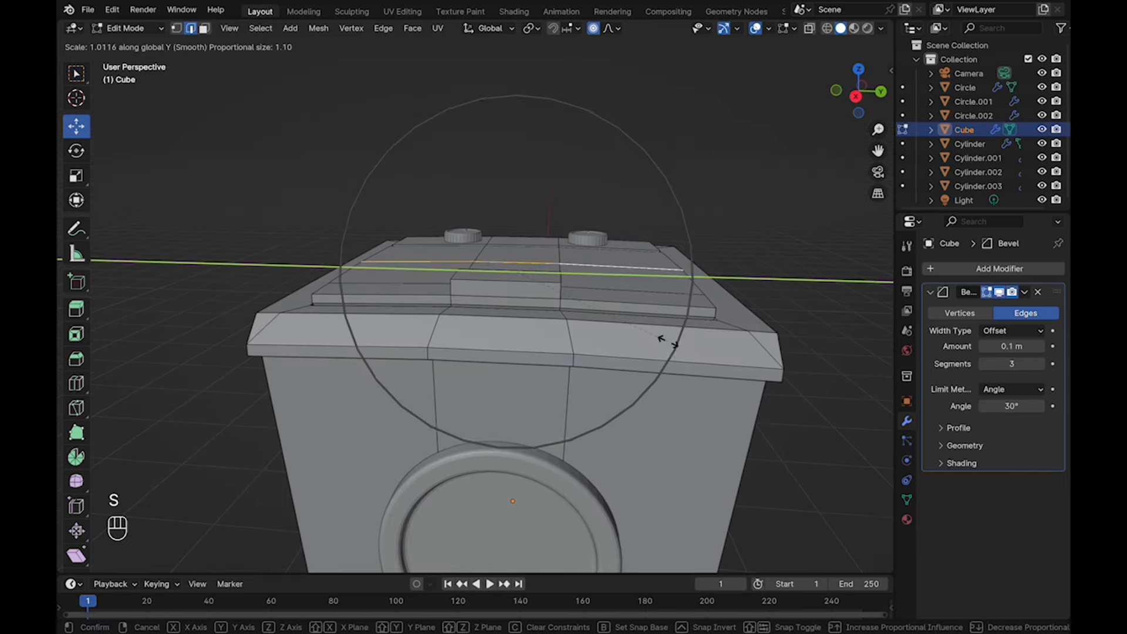
{"action": "left_click", "coordinate": [668, 341]}
{"action": "middle_click_drag", "start_coordinate": [668, 342], "coordinate": [581, 372]}
{"action": "scroll", "coordinate": [581, 373], "scroll_direction": "down", "scroll_amount": 3}
{"action": "key", "text": "Tab"}
{"action": "left_click", "coordinate": [672, 363]}
{"action": "middle_click_drag", "start_coordinate": [672, 364], "coordinate": [804, 334]}
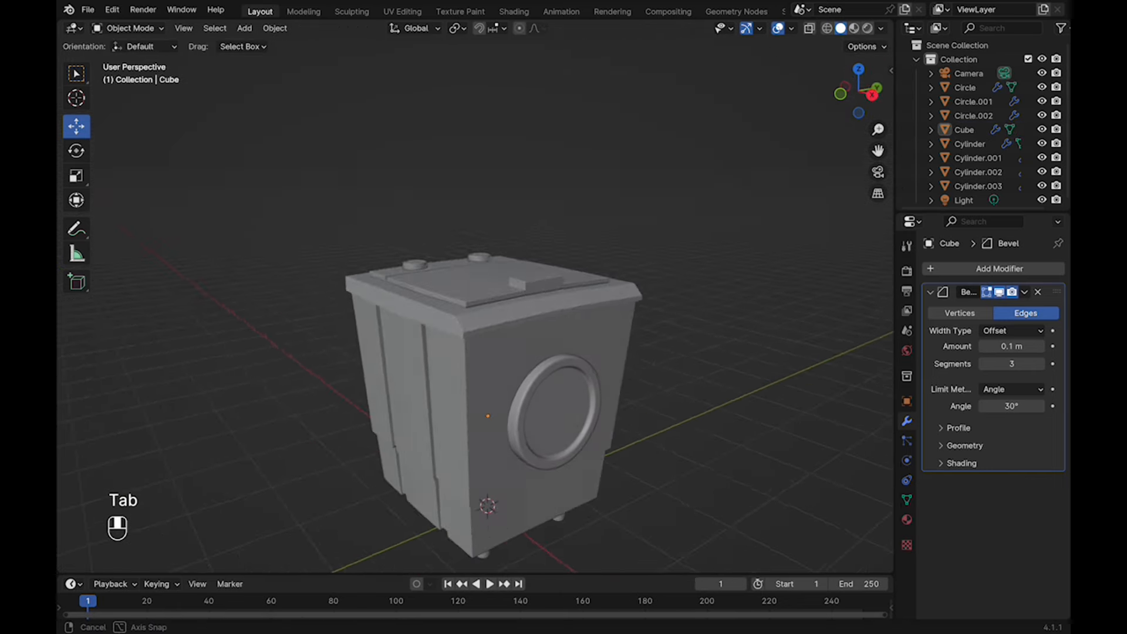
Undo the last several edits to the washing machine body in Edit Mode and return to Object Mode
{"action": "scroll", "coordinate": [517, 252], "scroll_direction": "up", "scroll_amount": 2}
{"action": "middle_click_drag", "start_coordinate": [517, 253], "coordinate": [528, 329]}
{"action": "key", "text": "Tab"}
{"action": "key", "text": "super+z"}
{"action": "key", "text": "super+z"}
{"action": "key", "text": "super+z"}
{"action": "key", "text": "super+z"}
{"action": "key", "text": "super+z"}
{"action": "key", "text": "super+z"}
{"action": "key", "text": "super+z"}
{"action": "key", "text": "Tab"}
{"action": "scroll", "coordinate": [529, 328], "scroll_direction": "down", "scroll_amount": 2}
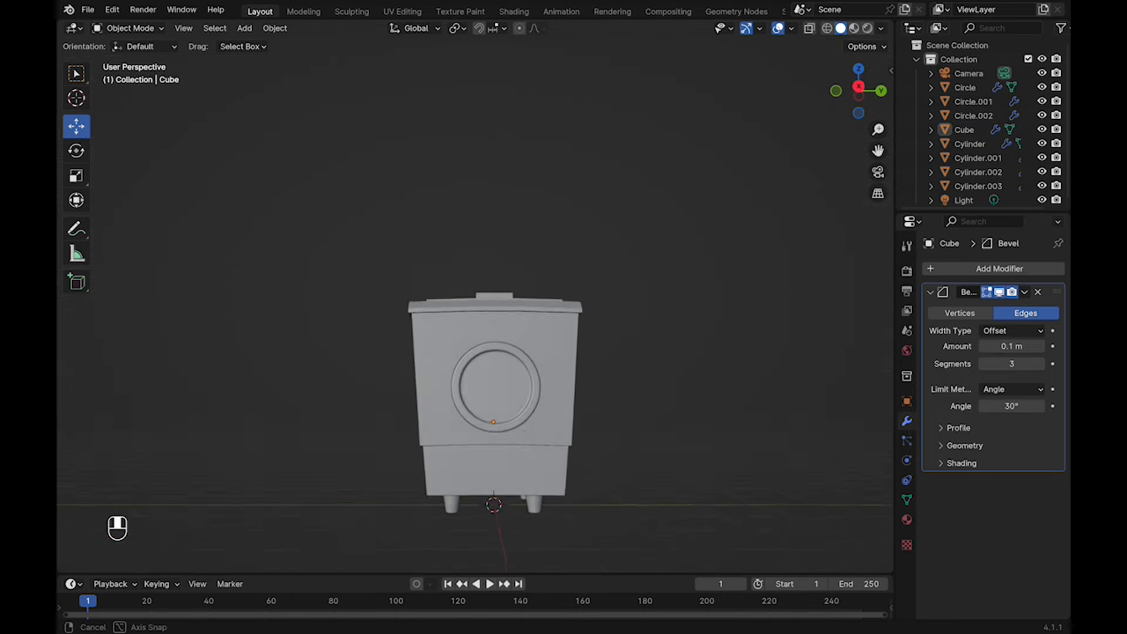
Select the body, door ring and both lid knobs together and shift them slightly along Z
{"action": "scroll", "coordinate": [499, 363], "scroll_direction": "up", "scroll_amount": 1}
{"action": "middle_click_drag", "start_coordinate": [510, 422], "coordinate": [493, 353], "text": "shift"}
{"action": "left_click", "coordinate": [493, 353]}
{"action": "left_click", "coordinate": [858, 87]}
{"action": "scroll", "coordinate": [487, 364], "scroll_direction": "up", "scroll_amount": 2}
{"action": "left_click_drag", "start_coordinate": [483, 367], "coordinate": [483, 368]}
{"action": "left_click", "coordinate": [504, 381], "text": "shift"}
{"action": "middle_click_drag", "start_coordinate": [505, 352], "coordinate": [505, 423]}
{"action": "left_click", "coordinate": [534, 204], "text": "shift"}
{"action": "left_click", "coordinate": [433, 204], "text": "shift"}
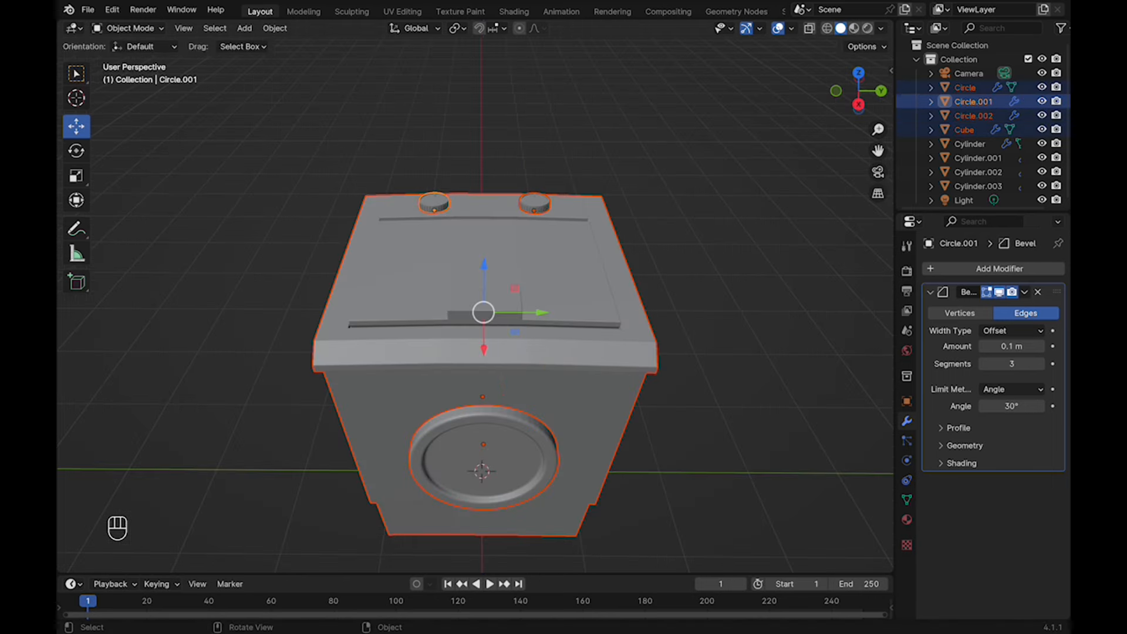
{"action": "left_click", "coordinate": [858, 103]}
{"action": "key", "text": "super+s"}
{"action": "middle_click_drag", "start_coordinate": [619, 342], "coordinate": [619, 310], "text": "shift"}
{"action": "left_click_drag", "start_coordinate": [483, 231], "coordinate": [483, 242]}
Undo the trial moves, raise the selected body, door ring and knobs about 0.06 m along Z, and save the file
{"action": "left_click", "coordinate": [658, 264]}
{"action": "mouse_move", "coordinate": [658, 264]}
{"action": "middle_mouse_down"}
{"action": "mouse_move", "coordinate": [713, 296]}
{"action": "mouse_move", "coordinate": [678, 267]}
{"action": "middle_mouse_up"}
{"action": "key", "text": "super+z"}
{"action": "left_click", "coordinate": [866, 91]}
{"action": "left_click_drag", "start_coordinate": [481, 243], "coordinate": [481, 240]}
{"action": "left_click", "coordinate": [529, 474]}
{"action": "key", "text": "super+z"}
{"action": "key", "text": "super+z"}
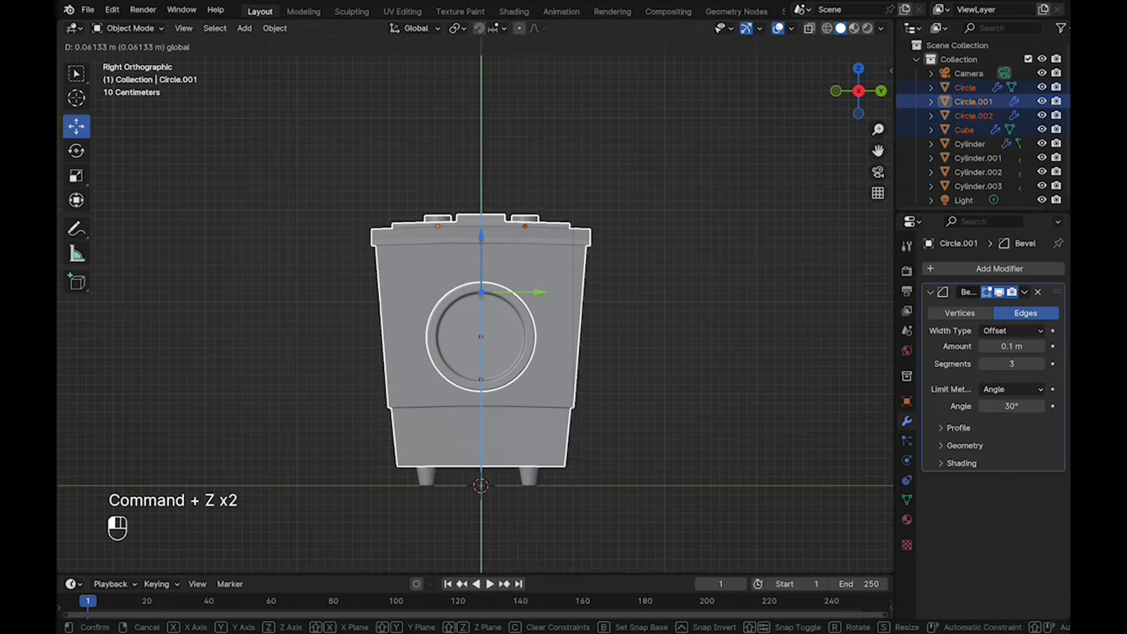
{"action": "key", "text": "super+s"}
Raise the round door ring slightly along Z on the front of the body
{"action": "middle_click_drag", "start_coordinate": [482, 352], "coordinate": [505, 358]}
{"action": "left_click", "coordinate": [504, 353]}
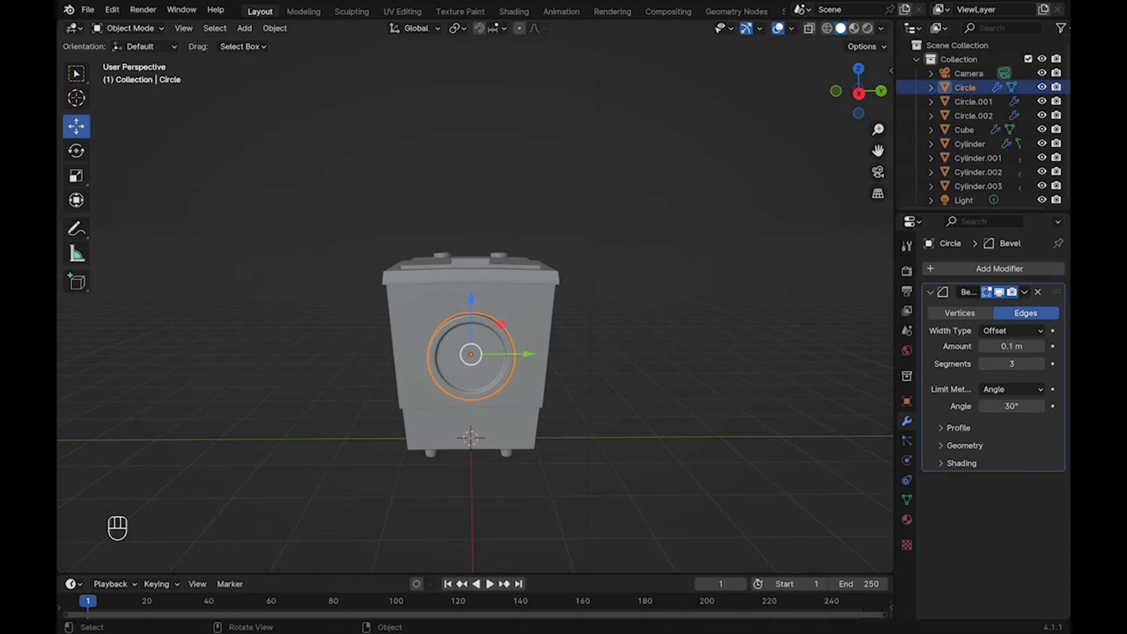
{"action": "left_click", "coordinate": [858, 92]}
{"action": "scroll", "coordinate": [470, 317], "scroll_direction": "up", "scroll_amount": 1}
{"action": "left_click_drag", "start_coordinate": [469, 301], "coordinate": [468, 287]}
{"action": "left_click", "coordinate": [633, 340]}
Scale the door ring along X in the front orthographic view to adjust its thickness
{"action": "middle_click_drag", "start_coordinate": [587, 346], "coordinate": [566, 332]}
{"action": "left_click", "coordinate": [592, 346]}
{"action": "left_click", "coordinate": [856, 92]}
{"action": "middle_click_drag", "start_coordinate": [693, 352], "coordinate": [543, 305], "text": "shift"}
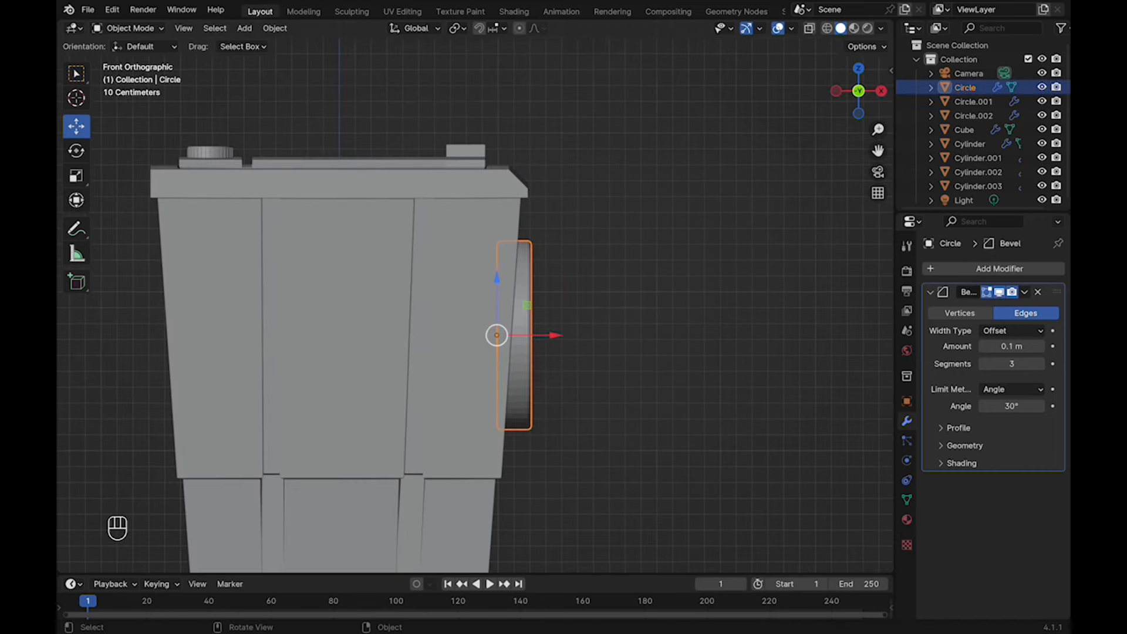
{"action": "key", "text": "s"}
{"action": "key", "text": "x"}
{"action": "left_click", "coordinate": [657, 314]}
Move the door ring slightly along X toward the body front and save the file
{"action": "left_click_drag", "start_coordinate": [555, 336], "coordinate": [544, 338]}
{"action": "left_click", "coordinate": [634, 346]}
{"action": "middle_click_drag", "start_coordinate": [634, 347], "coordinate": [528, 370]}
{"action": "left_click", "coordinate": [529, 346]}
{"action": "scroll", "coordinate": [587, 293], "scroll_direction": "down", "scroll_amount": 4}
{"action": "left_click", "coordinate": [657, 317]}
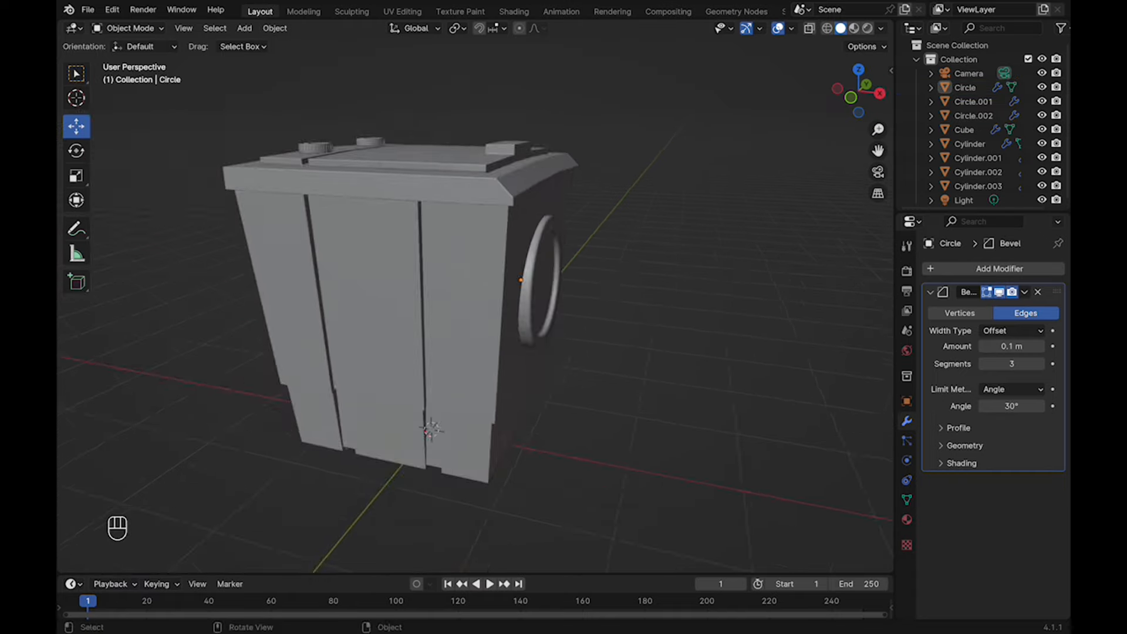
{"action": "middle_click_drag", "start_coordinate": [569, 323], "coordinate": [525, 359]}
{"action": "scroll", "coordinate": [525, 359], "scroll_direction": "down", "scroll_amount": 3}
{"action": "key", "text": "super+s"}
Add a 64-vertex circle at the origin and scale it up to surround the washing machine's base
{"action": "key", "text": "shift+a"}
{"action": "mouse_move", "coordinate": [522, 360]}
{"action": "left_click", "coordinate": [605, 389]}
{"action": "key", "text": "s"}
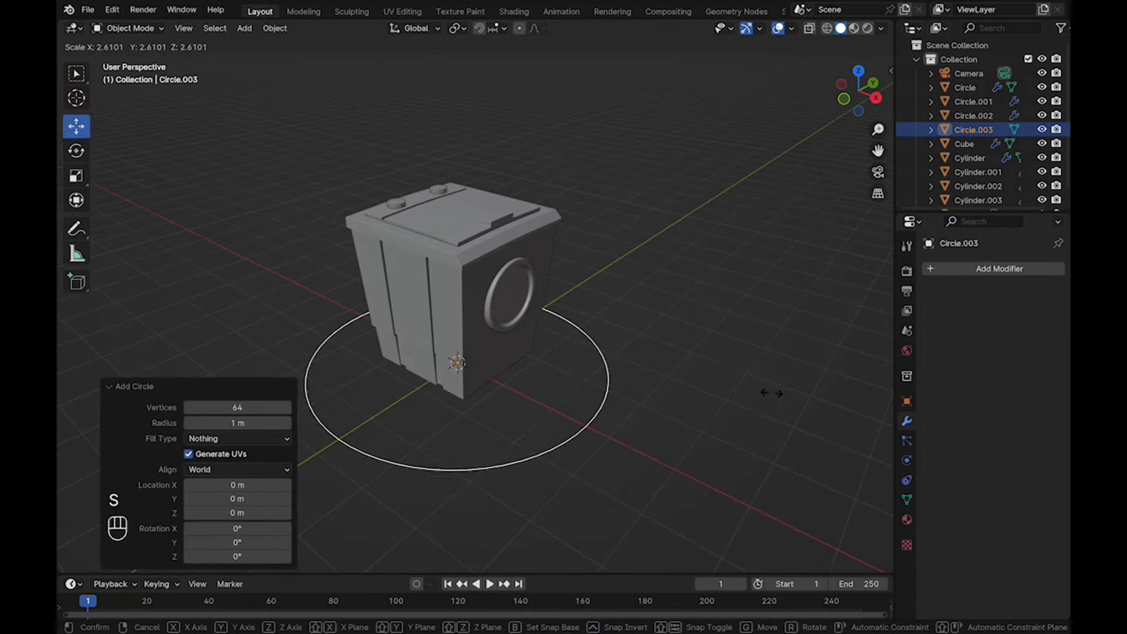
{"action": "left_click", "coordinate": [772, 393]}
{"action": "middle_click_drag", "start_coordinate": [772, 393], "coordinate": [756, 468]}
{"action": "left_click", "coordinate": [857, 84]}
{"action": "key", "text": "s"}
{"action": "left_click", "coordinate": [561, 297]}
Fill the circle with a face in Edit Mode to make a solid ground disc
{"action": "middle_click_drag", "start_coordinate": [562, 296], "coordinate": [499, 235]}
{"action": "key", "text": "Tab"}
{"action": "key", "text": "Tab"}
{"action": "scroll", "coordinate": [528, 282], "scroll_direction": "up", "scroll_amount": 2}
{"action": "left_click", "coordinate": [634, 328]}
{"action": "mouse_move", "coordinate": [634, 329]}
{"action": "middle_mouse_down"}
{"action": "mouse_move", "coordinate": [628, 308]}
{"action": "mouse_move", "coordinate": [625, 329]}
{"action": "middle_mouse_up"}
Try enlarging the ground disc slightly and save the file
{"action": "left_click", "coordinate": [587, 414]}
{"action": "key", "text": "s"}
{"action": "left_click", "coordinate": [648, 424]}
{"action": "left_click", "coordinate": [660, 432]}
{"action": "mouse_move", "coordinate": [660, 431]}
{"action": "middle_mouse_down"}
{"action": "mouse_move", "coordinate": [631, 461]}
{"action": "mouse_move", "coordinate": [628, 413]}
{"action": "mouse_move", "coordinate": [658, 436]}
{"action": "middle_mouse_up"}
{"action": "scroll", "coordinate": [628, 413], "scroll_direction": "up", "scroll_amount": 1}
{"action": "key", "text": "super+s"}
Undo the latest edits to the ground disc, including its enlargement, and save the file
{"action": "middle_click_drag", "start_coordinate": [587, 334], "coordinate": [608, 358]}
{"action": "left_click", "coordinate": [607, 361]}
{"action": "middle_click_drag", "start_coordinate": [607, 317], "coordinate": [674, 339]}
{"action": "key", "text": "Tab"}
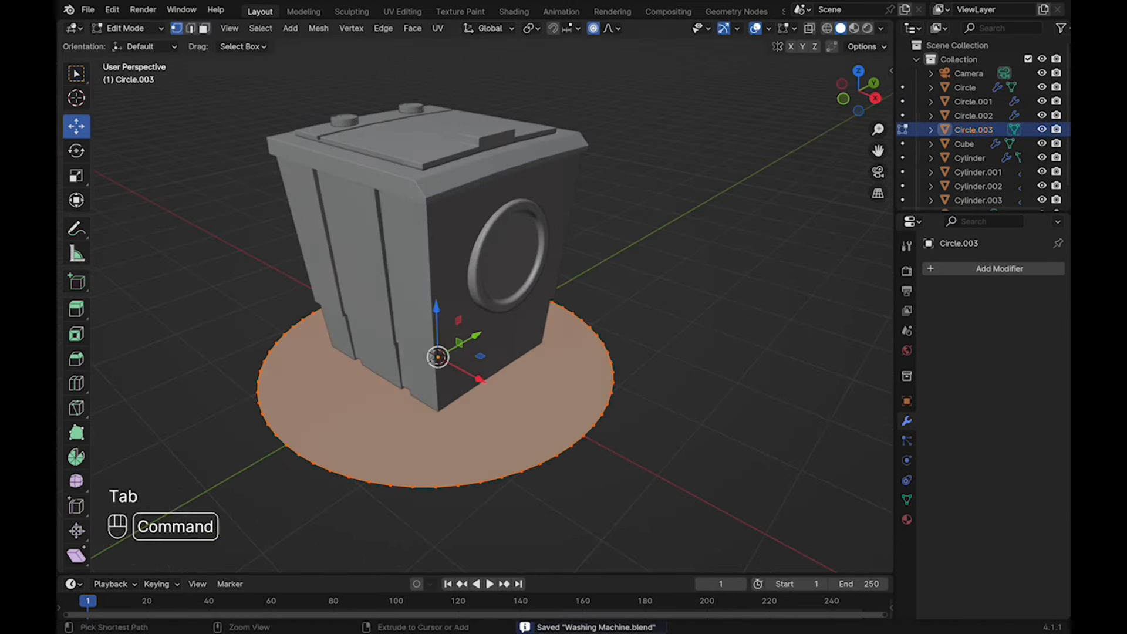
{"action": "key", "text": "super+r"}
{"action": "key", "text": "Tab"}
{"action": "key", "text": "super+z"}
{"action": "key", "text": "super+z"}
{"action": "key", "text": "super+z"}
{"action": "key", "text": "super+z"}
{"action": "key", "text": "super+z"}
{"action": "key", "text": "super+z"}
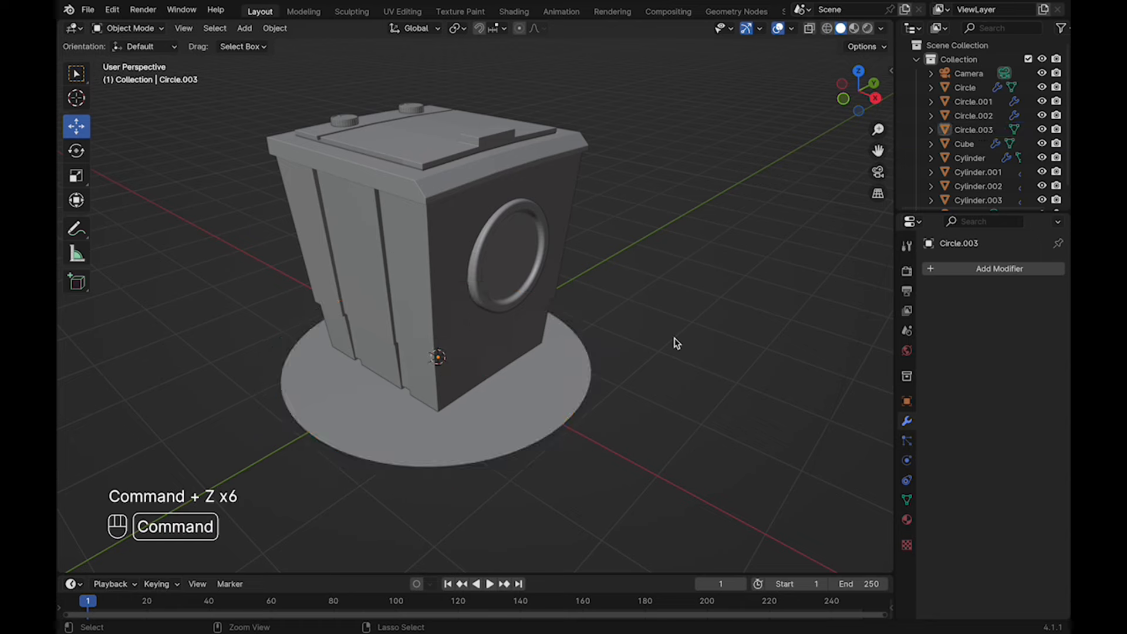
{"action": "key", "text": "super+s"}
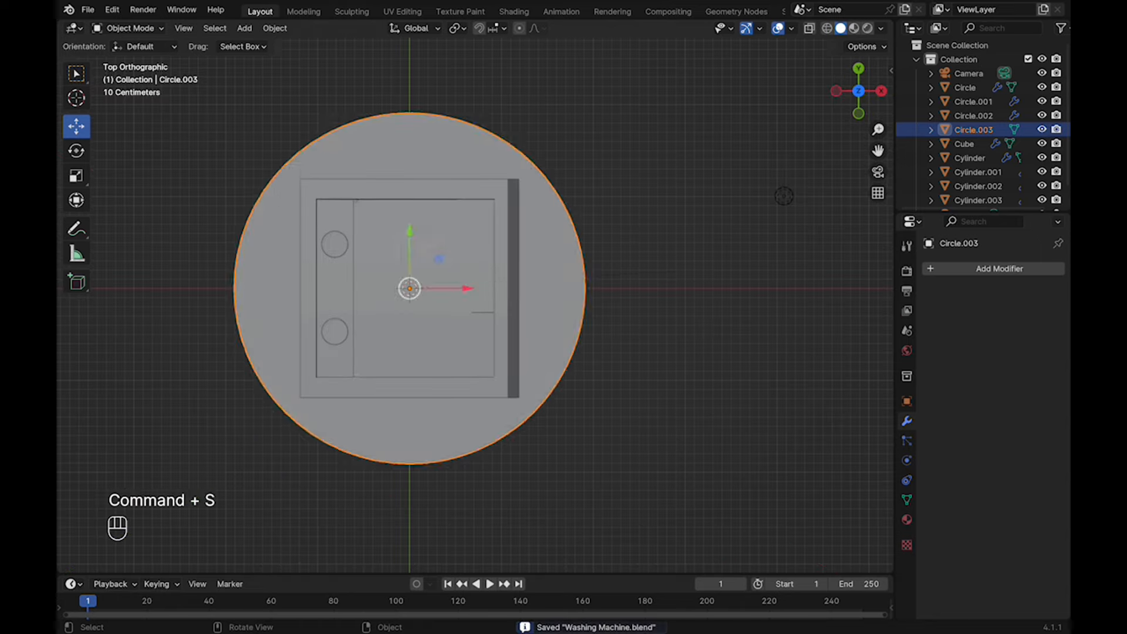
Scale the ground disc by 0.975 and then by about 1.02 to fine-tune its size around the washing machine
{"action": "key", "text": "s"}
{"action": "left_click", "coordinate": [645, 376]}
{"action": "middle_click_drag", "start_coordinate": [645, 375], "coordinate": [575, 311]}
{"action": "key", "text": "s"}
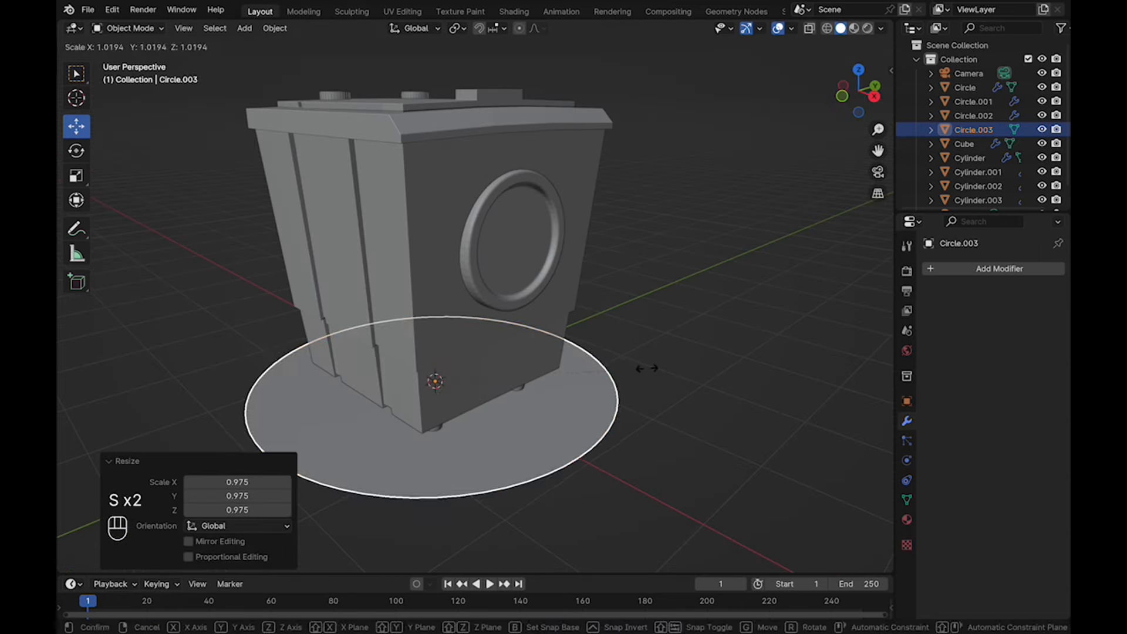
{"action": "left_click", "coordinate": [646, 370]}
{"action": "scroll", "coordinate": [645, 370], "scroll_direction": "down", "scroll_amount": 4}
{"action": "left_click", "coordinate": [651, 387]}
{"action": "mouse_move", "coordinate": [646, 375]}
{"action": "middle_mouse_down"}
{"action": "mouse_move", "coordinate": [645, 389]}
{"action": "mouse_move", "coordinate": [645, 373]}
{"action": "middle_mouse_up"}
{"action": "scroll", "coordinate": [646, 352], "scroll_direction": "down", "scroll_amount": 2}
{"action": "scroll", "coordinate": [622, 214], "scroll_direction": "up", "scroll_amount": 3}
Switch the viewport to Rendered shading
{"action": "middle_click_drag", "start_coordinate": [658, 253], "coordinate": [616, 199]}
{"action": "key", "text": "z"}
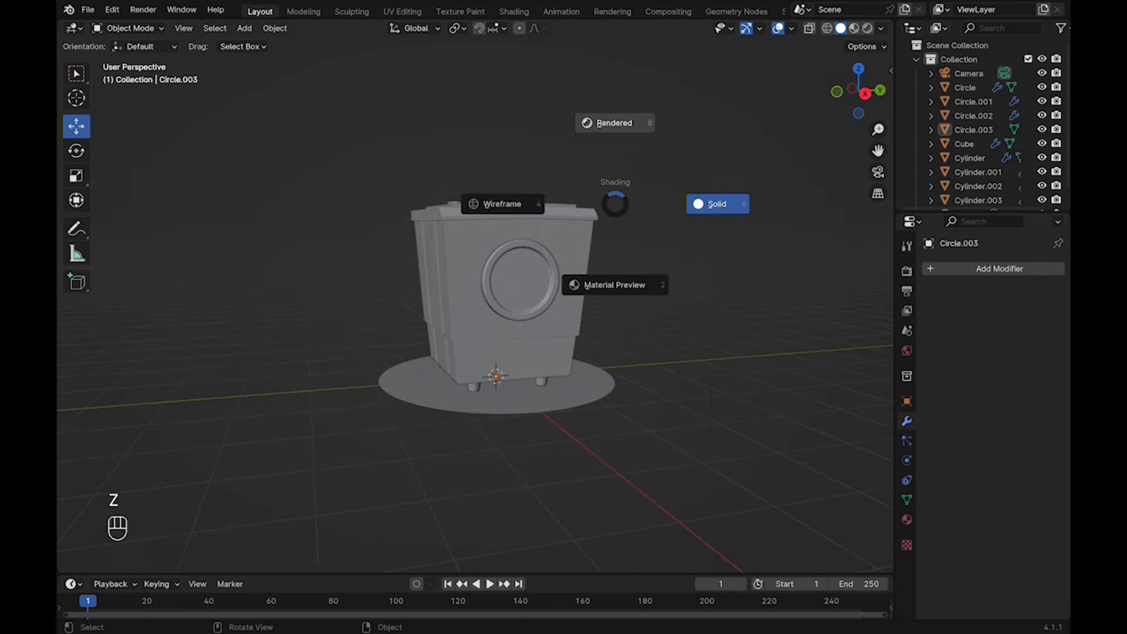
{"action": "left_click", "coordinate": [613, 122]}
{"action": "scroll", "coordinate": [613, 135], "scroll_direction": "down", "scroll_amount": 3}
{"action": "middle_click_drag", "start_coordinate": [616, 141], "coordinate": [652, 174]}
Change the scene light to a Sun with a strength of 5
{"action": "left_click", "coordinate": [674, 105]}
{"action": "left_click_drag", "start_coordinate": [963, 210], "coordinate": [962, 268]}
{"action": "left_click", "coordinate": [907, 518]}
{"action": "left_click", "coordinate": [976, 390]}
{"action": "left_click", "coordinate": [997, 420]}
{"action": "type", "text": "5"}
{"action": "key", "text": "Return"}
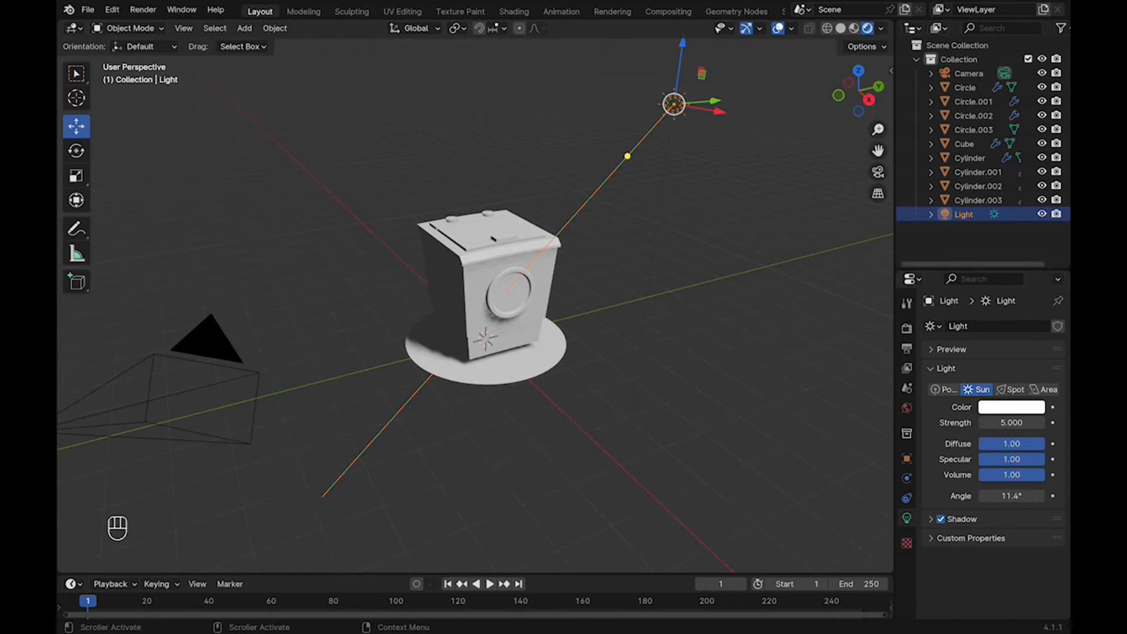
Create a new collection inside the existing one and name it Washing Machine
{"action": "right_click", "coordinate": [932, 60]}
{"action": "left_click", "coordinate": [932, 58]}
{"action": "double_click", "coordinate": [969, 73]}
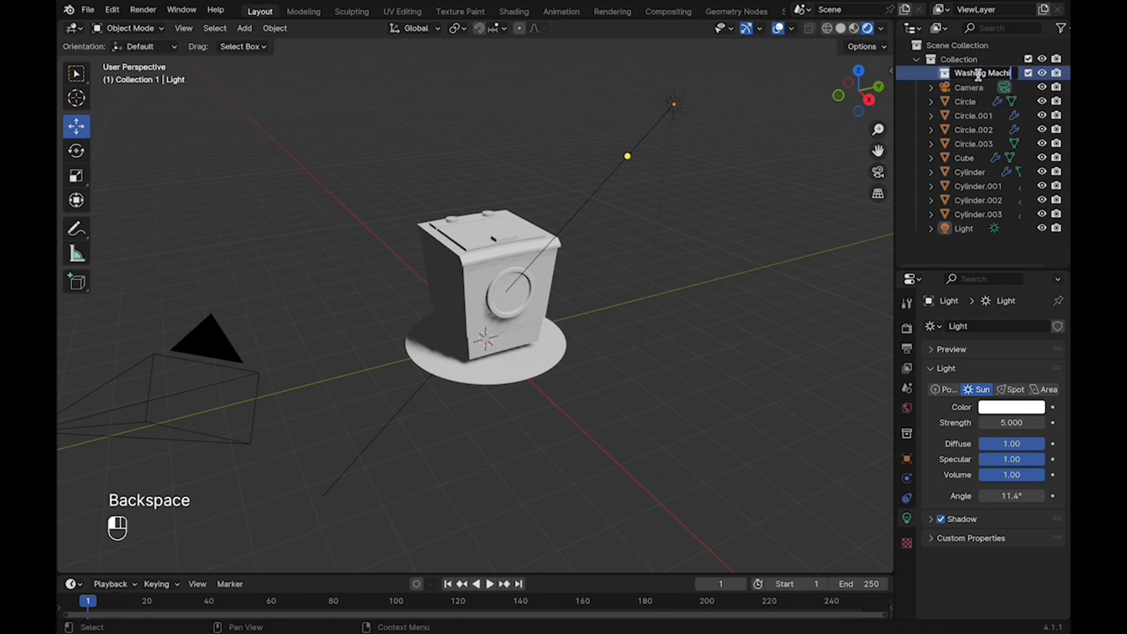
Put all circle, cube and cylinder objects into the Washing Machine collection and collapse it
{"action": "left_click", "coordinate": [965, 101]}
{"action": "left_click", "coordinate": [977, 214], "text": "shift"}
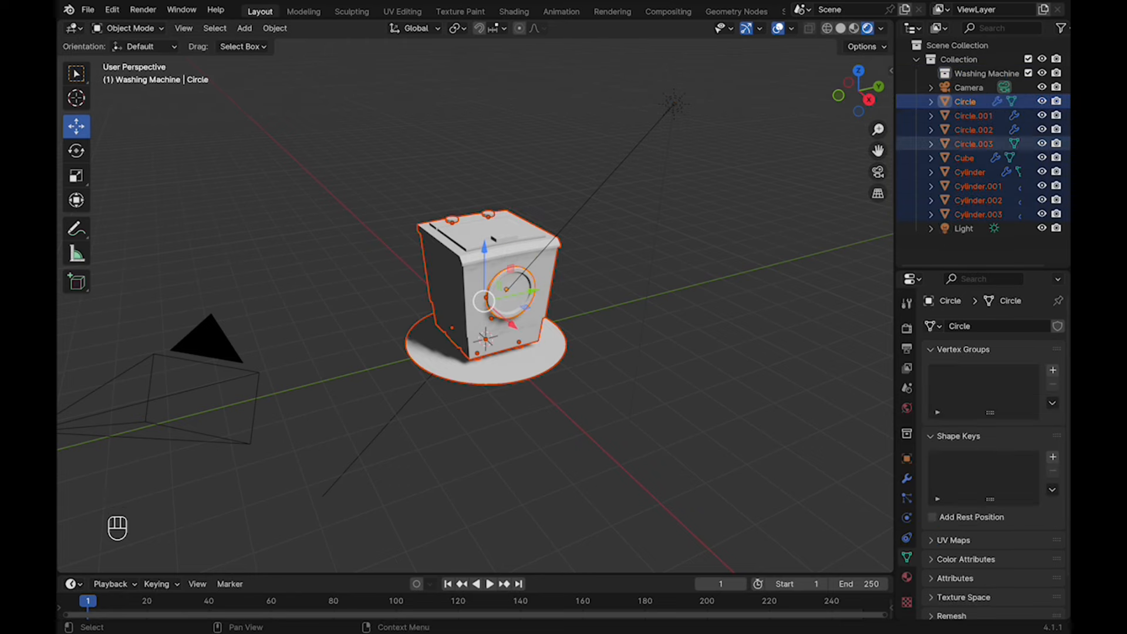
{"action": "left_click_drag", "start_coordinate": [978, 214], "coordinate": [986, 72]}
{"action": "left_click", "coordinate": [930, 74]}
{"action": "middle_click_drag", "start_coordinate": [475, 305], "coordinate": [487, 275]}
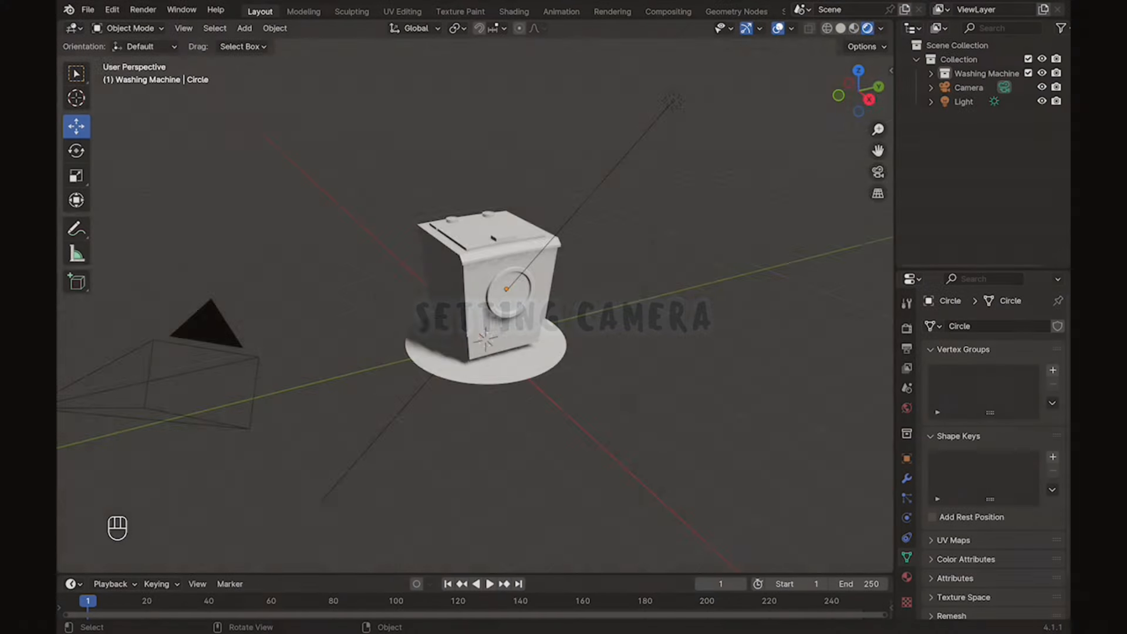
Look through the camera with it locked to the view and reposition it so the whole washing machine is framed
{"action": "key", "text": "KP_0"}
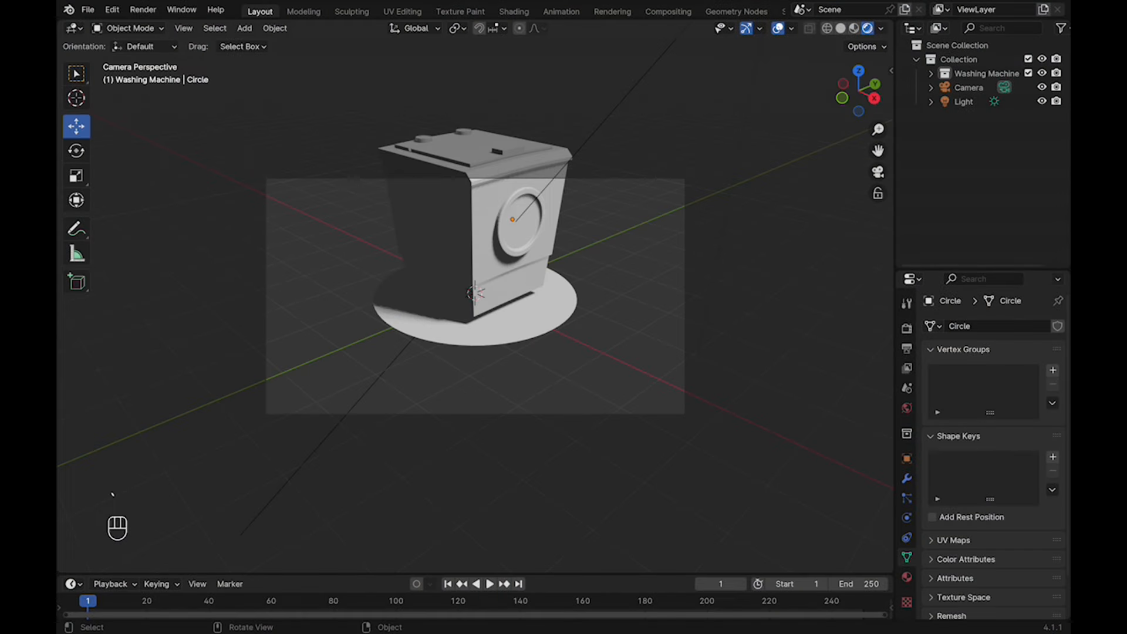
{"action": "key", "text": "n"}
{"action": "left_click_drag", "start_coordinate": [805, 243], "coordinate": [805, 229]}
{"action": "middle_click_drag", "start_coordinate": [476, 282], "coordinate": [478, 330], "text": "shift"}
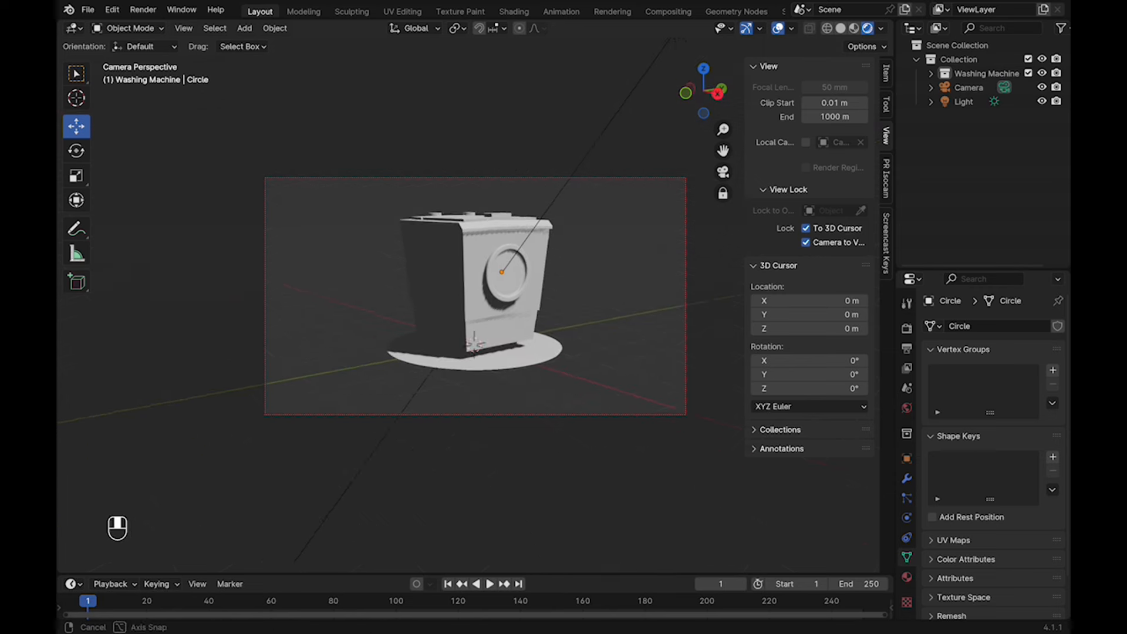
{"action": "mouse_move", "coordinate": [593, 306]}
{"action": "middle_mouse_down"}
{"action": "mouse_move", "coordinate": [594, 323]}
{"action": "mouse_move", "coordinate": [596, 302]}
{"action": "middle_mouse_up"}
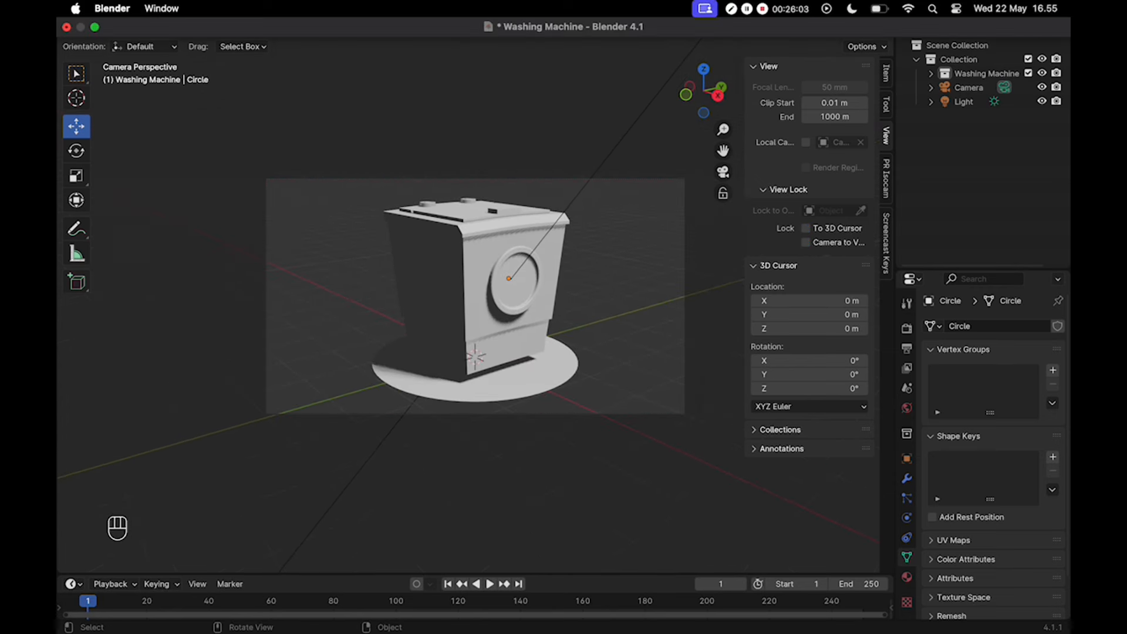
Try the Orthographic lens type on the camera and switch it back to Perspective
{"action": "left_click", "coordinate": [969, 87]}
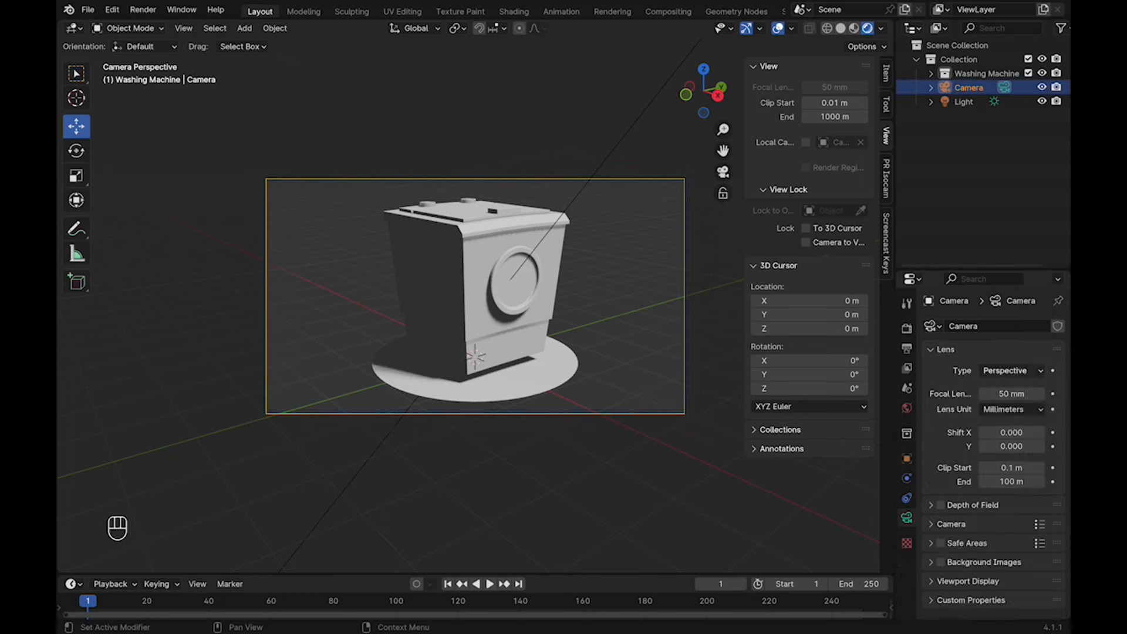
{"action": "left_click", "coordinate": [1013, 370]}
{"action": "left_click", "coordinate": [1008, 400]}
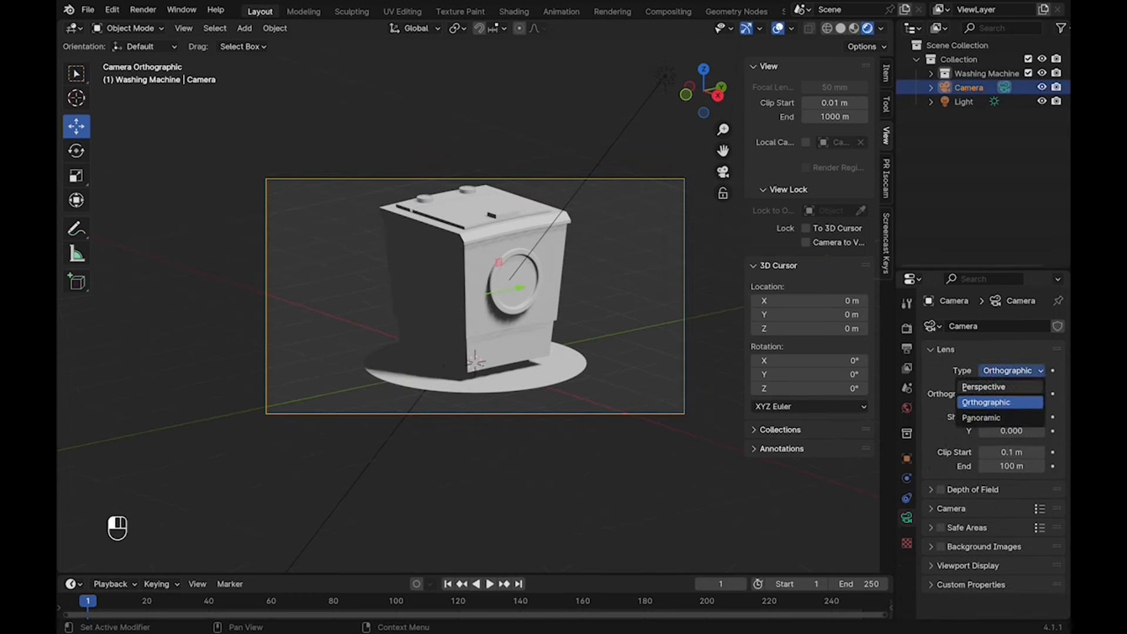
{"action": "left_click", "coordinate": [992, 387]}
Adjust the camera to view the washing machine from slightly higher, and turn off the view locks
{"action": "key", "text": "grave"}
{"action": "mouse_move", "coordinate": [607, 317]}
{"action": "middle_mouse_down"}
{"action": "mouse_move", "coordinate": [598, 284]}
{"action": "mouse_move", "coordinate": [602, 305]}
{"action": "middle_mouse_up"}
{"action": "left_click", "coordinate": [515, 337]}
{"action": "left_click", "coordinate": [805, 243]}
{"action": "left_click", "coordinate": [806, 228]}
{"action": "mouse_move", "coordinate": [601, 305]}
{"action": "middle_mouse_down", "text": "shift"}
{"action": "mouse_move", "coordinate": [603, 286]}
{"action": "mouse_move", "coordinate": [499, 273]}
{"action": "mouse_move", "coordinate": [485, 299]}
{"action": "mouse_move", "coordinate": [578, 303]}
{"action": "mouse_move", "coordinate": [496, 279]}
{"action": "mouse_move", "coordinate": [587, 282]}
{"action": "mouse_move", "coordinate": [599, 299]}
{"action": "middle_mouse_up", "text": "shift"}
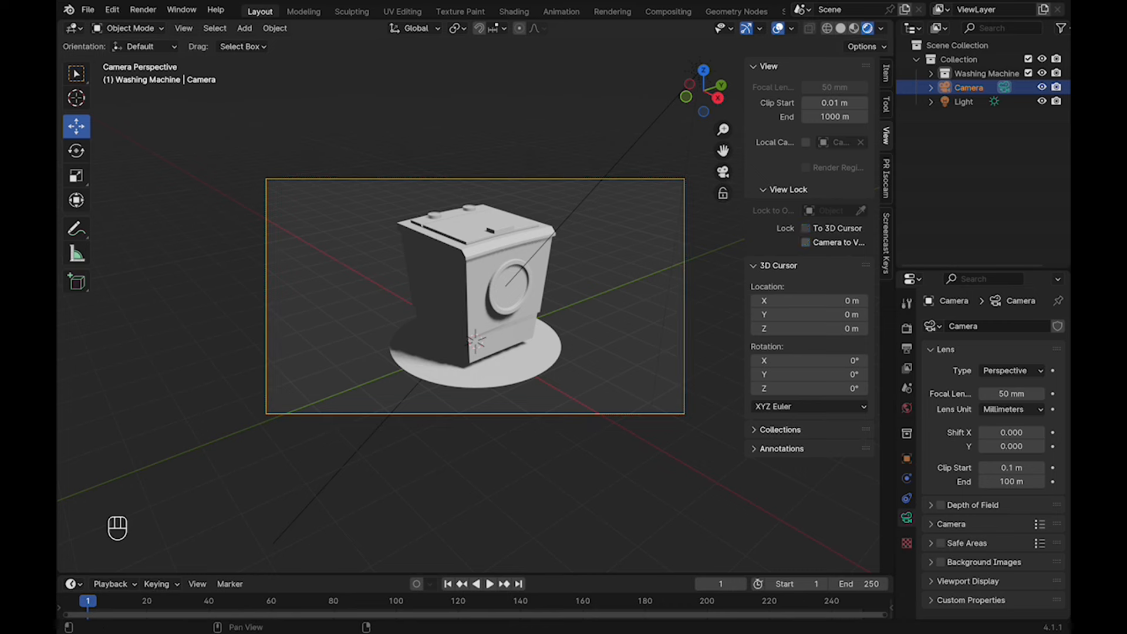
{"action": "key", "text": "n"}
Select the sun light and rotate it -66.3° about the Z axis to light the machine's side and front
{"action": "left_click", "coordinate": [700, 71]}
{"action": "left_click_drag", "start_coordinate": [692, 74], "coordinate": [704, 68]}
{"action": "scroll", "coordinate": [699, 76], "scroll_direction": "down", "scroll_amount": 2}
{"action": "middle_click_drag", "start_coordinate": [646, 141], "coordinate": [646, 197], "text": "shift"}
{"action": "left_click_drag", "start_coordinate": [648, 199], "coordinate": [635, 191]}
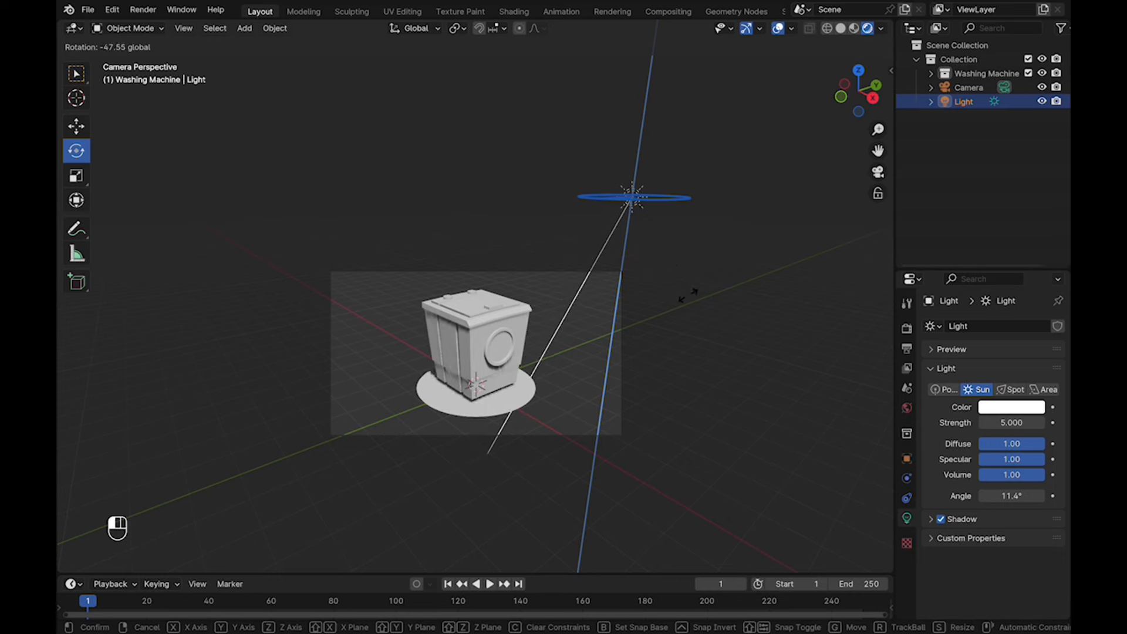
{"action": "left_click_drag", "start_coordinate": [673, 274], "coordinate": [663, 287]}
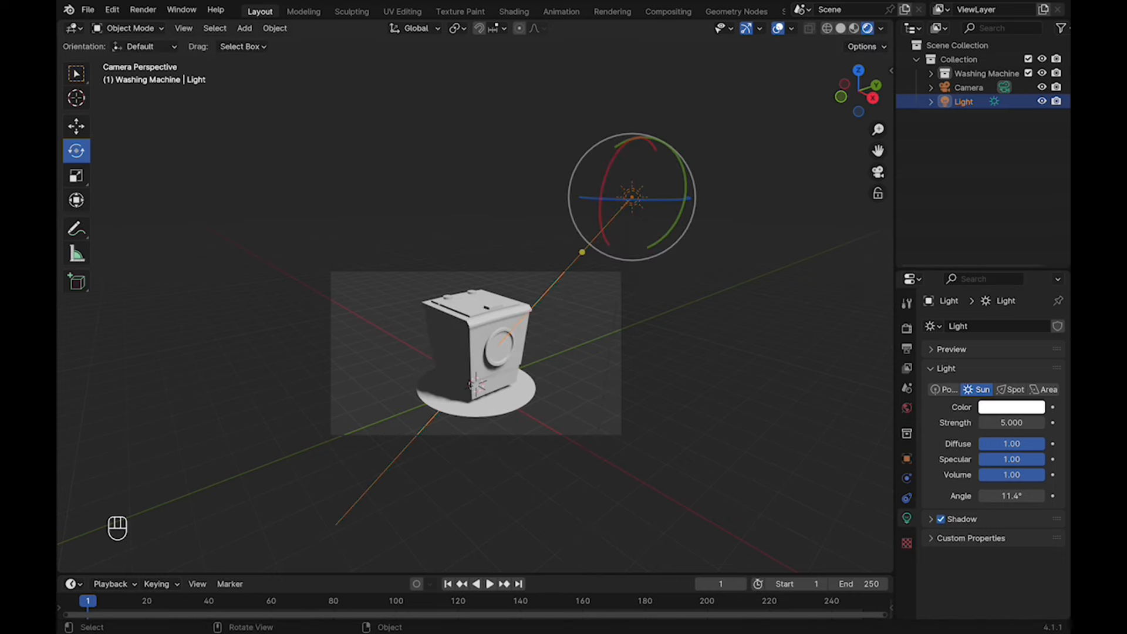
{"action": "middle_click_drag", "start_coordinate": [470, 294], "coordinate": [469, 235]}
{"action": "left_click_drag", "start_coordinate": [735, 317], "coordinate": [697, 361]}
{"action": "middle_click_drag", "start_coordinate": [469, 293], "coordinate": [475, 241]}
Lock the camera to the view, reframe it closer on the washing machine, and save the file
{"action": "key", "text": "KP_0"}
{"action": "middle_click_drag", "start_coordinate": [470, 293], "coordinate": [446, 305], "text": "shift"}
{"action": "key", "text": "n"}
{"action": "key", "text": "n"}
{"action": "key", "text": "n"}
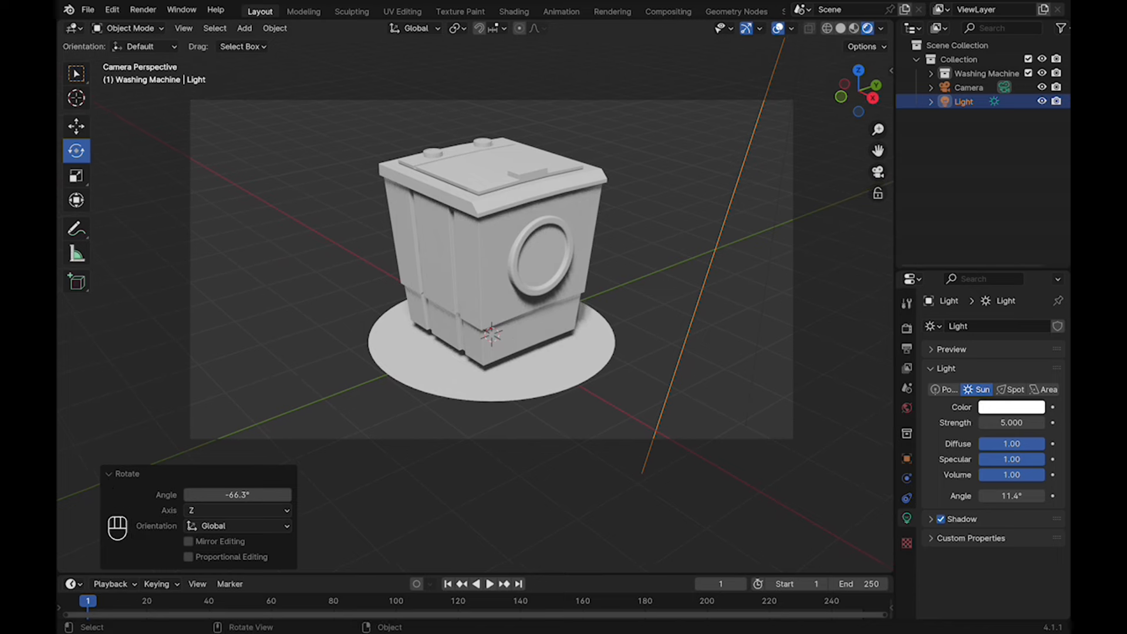
{"action": "key", "text": "n"}
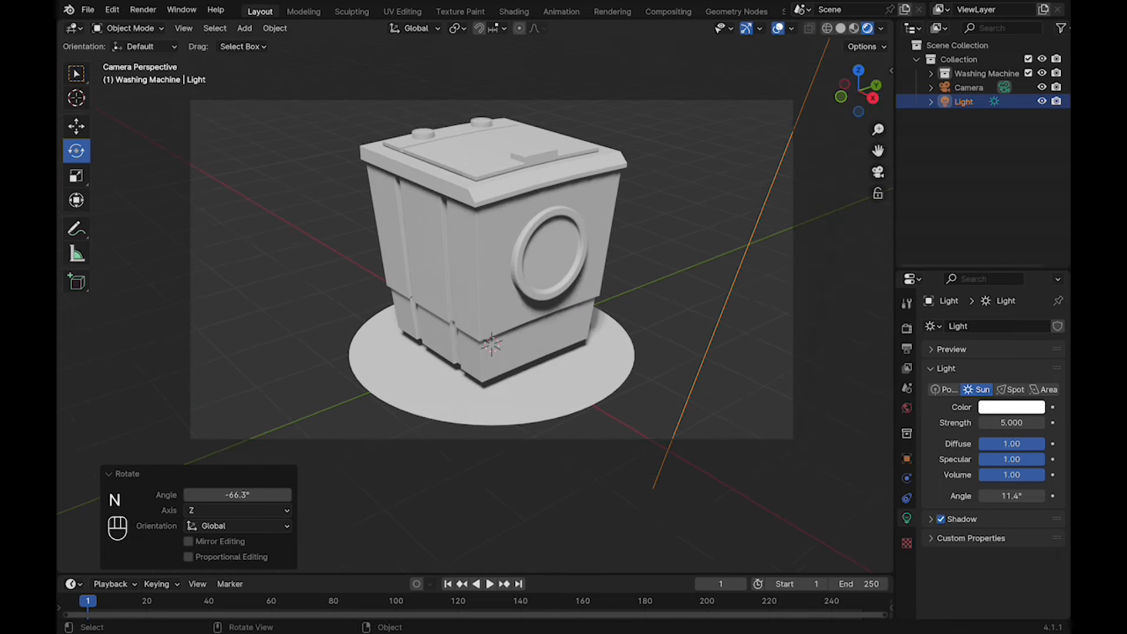
{"action": "key", "text": "n"}
{"action": "mouse_move", "coordinate": [678, 251]}
{"action": "middle_mouse_down"}
{"action": "mouse_move", "coordinate": [678, 235]}
{"action": "mouse_move", "coordinate": [663, 238]}
{"action": "middle_mouse_up"}
{"action": "key", "text": "n"}
{"action": "key", "text": "n"}
{"action": "key", "text": "n"}
{"action": "key", "text": "super+s"}
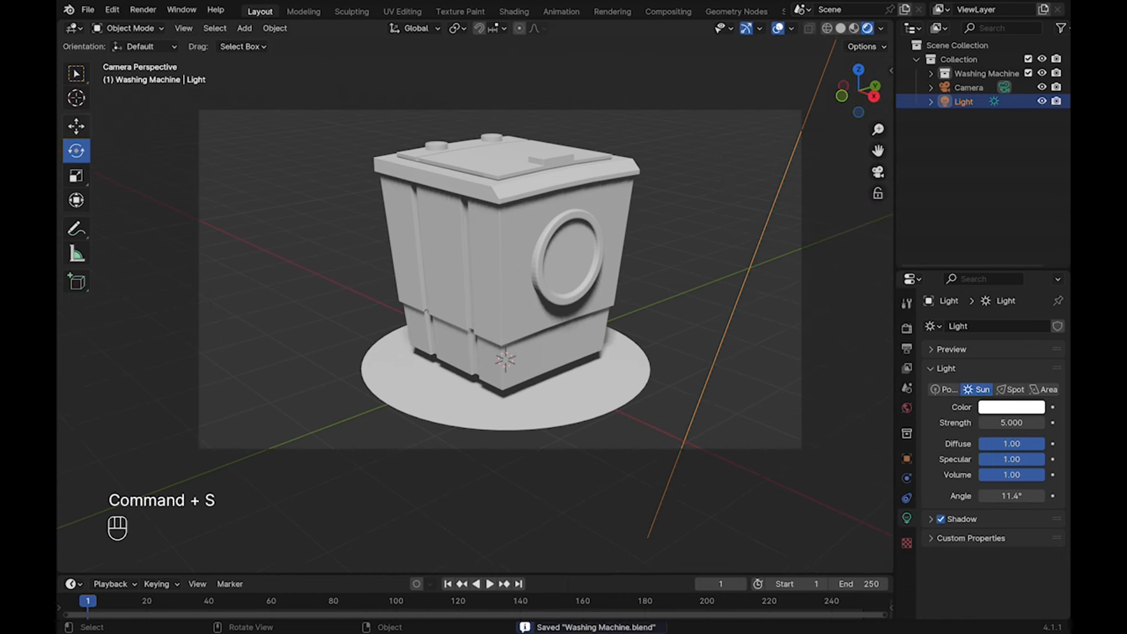
Open the Shading workspace, switch the node editor to the World shader, and add a second Background node below the first
{"action": "left_click", "coordinate": [490, 263]}
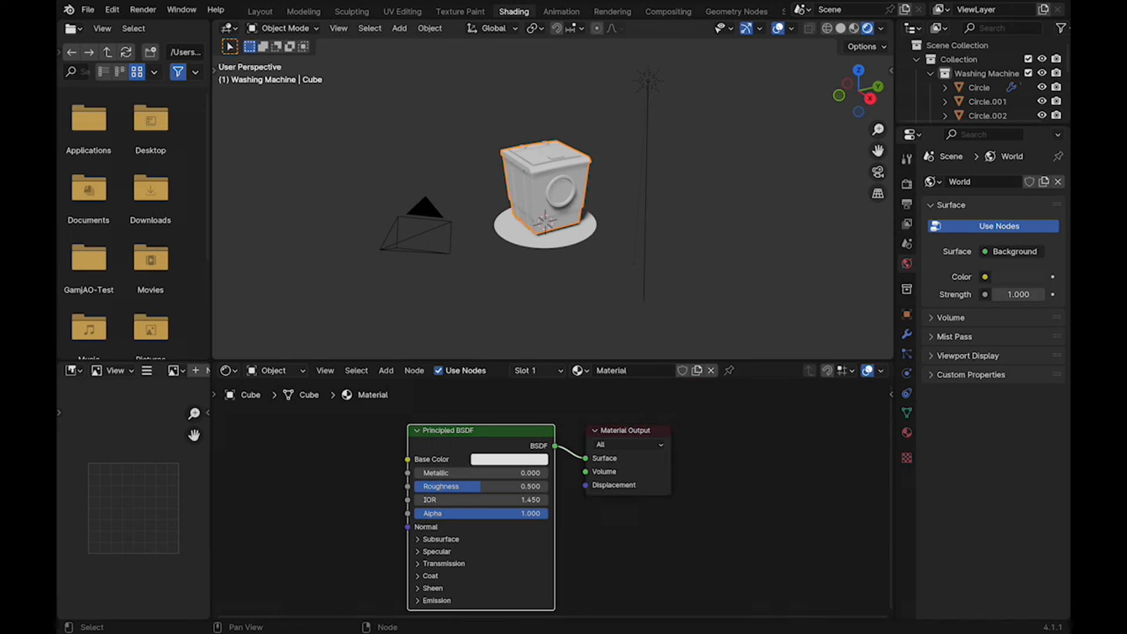
{"action": "left_click", "coordinate": [229, 370]}
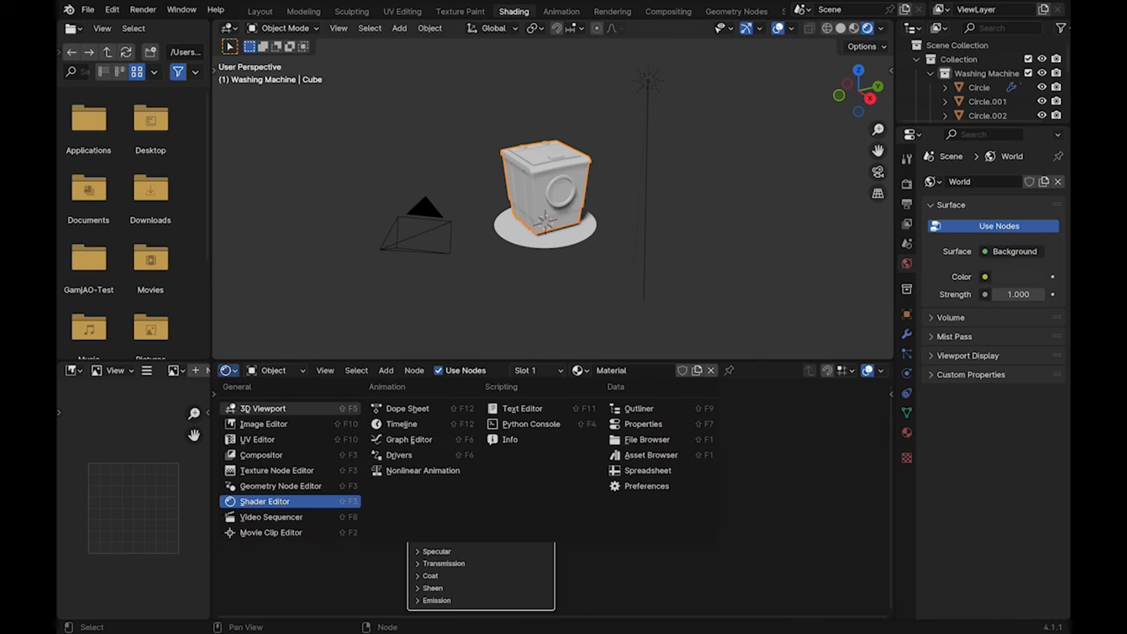
{"action": "left_click", "coordinate": [276, 421]}
{"action": "middle_click_drag", "start_coordinate": [434, 499], "coordinate": [473, 458]}
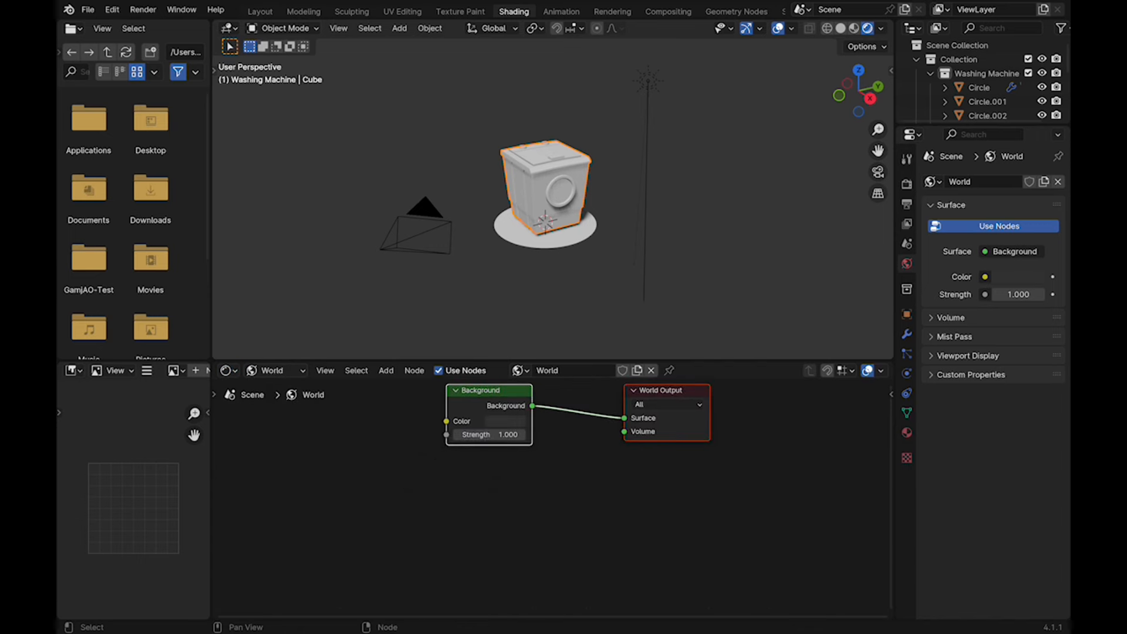
{"action": "key", "text": "shift+a"}
{"action": "type", "text": "back"}
{"action": "key", "text": "Return"}
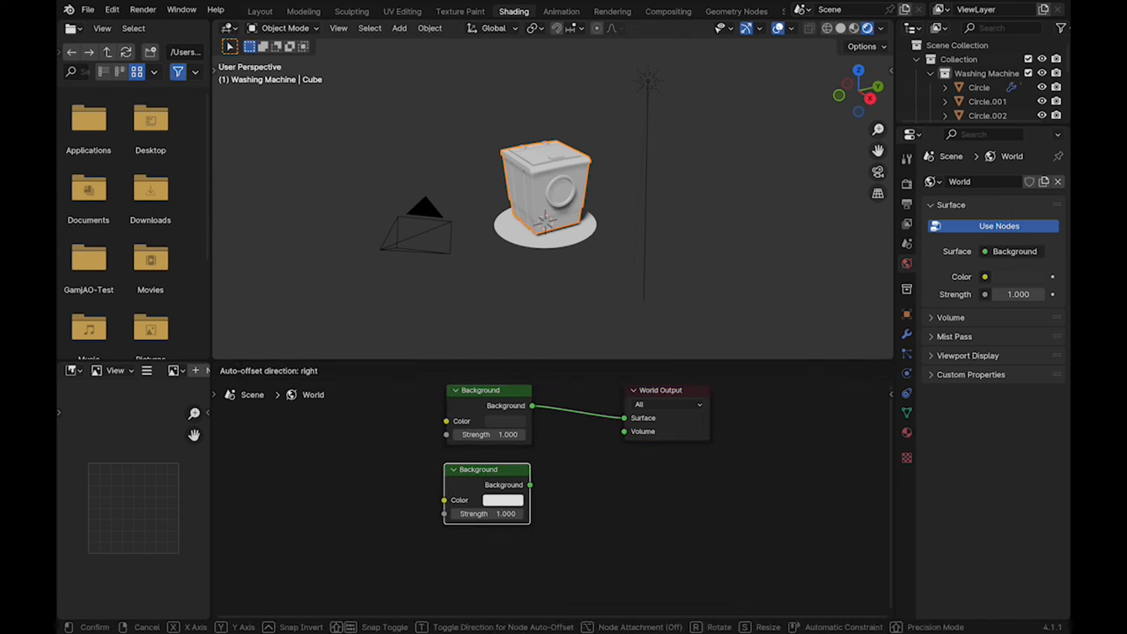
{"action": "left_click", "coordinate": [445, 464]}
Combine both Background nodes through a Mix Shader, connect it to the World Output, and space the nodes out
{"action": "left_click_drag", "start_coordinate": [530, 485], "coordinate": [521, 422]}
{"action": "left_click", "coordinate": [541, 461]}
{"action": "left_click", "coordinate": [559, 446]}
{"action": "left_click_drag", "start_coordinate": [669, 391], "coordinate": [796, 404]}
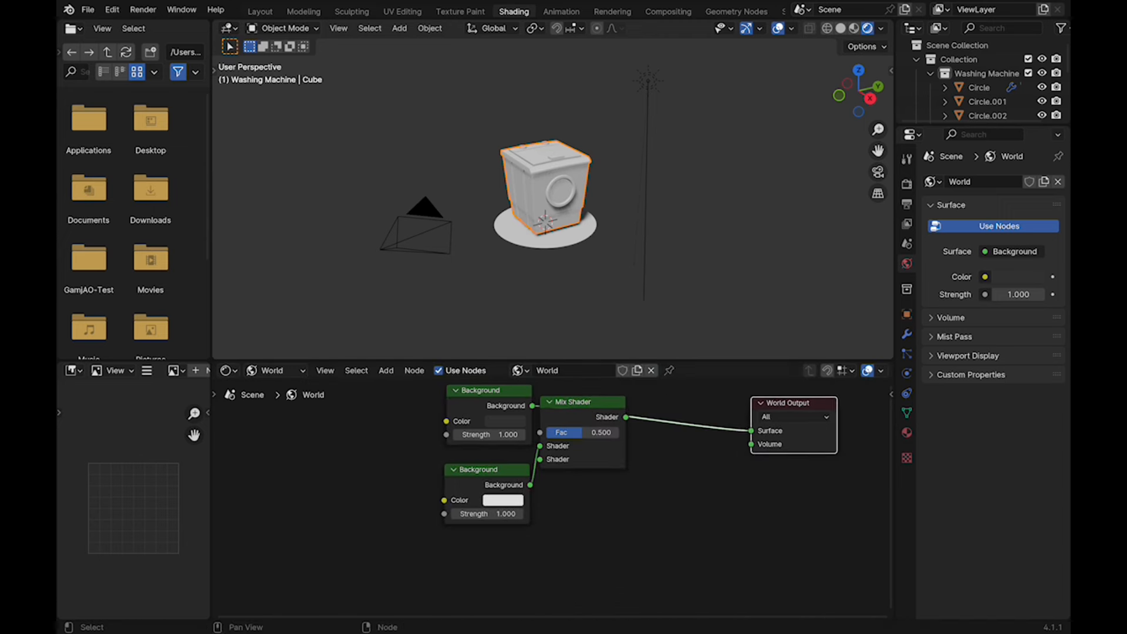
{"action": "left_click_drag", "start_coordinate": [583, 403], "coordinate": [625, 406]}
{"action": "left_click_drag", "start_coordinate": [582, 461], "coordinate": [581, 449]}
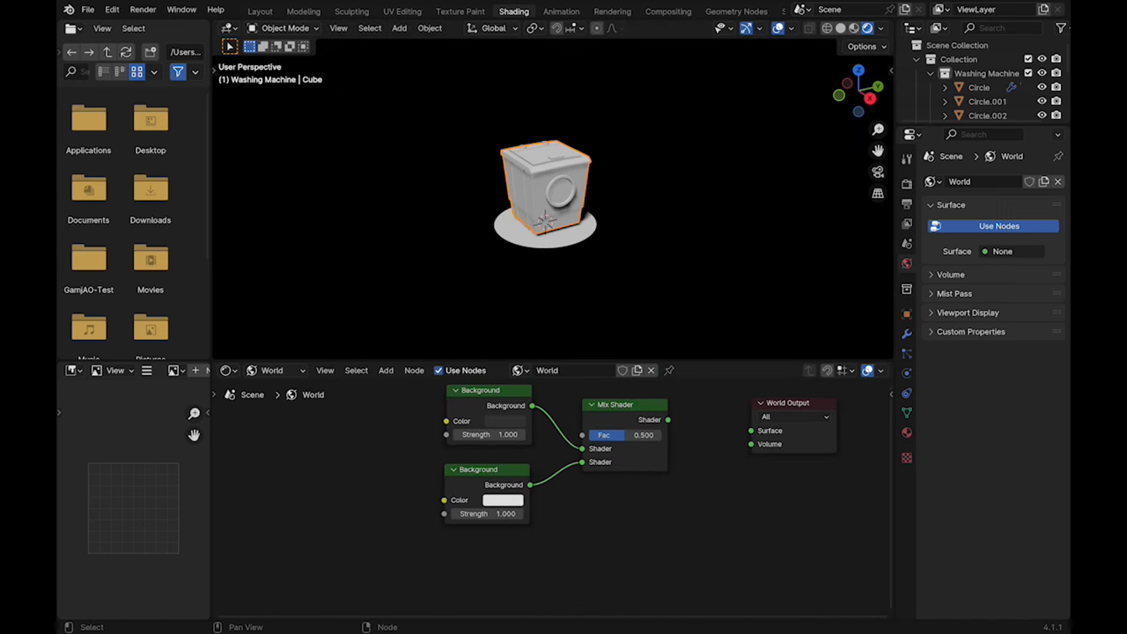
{"action": "left_click_drag", "start_coordinate": [751, 431], "coordinate": [752, 431]}
{"action": "scroll", "coordinate": [705, 438], "scroll_direction": "down", "scroll_amount": 2}
{"action": "middle_click_drag", "start_coordinate": [704, 438], "coordinate": [688, 496]}
{"action": "left_click_drag", "start_coordinate": [623, 467], "coordinate": [633, 445]}
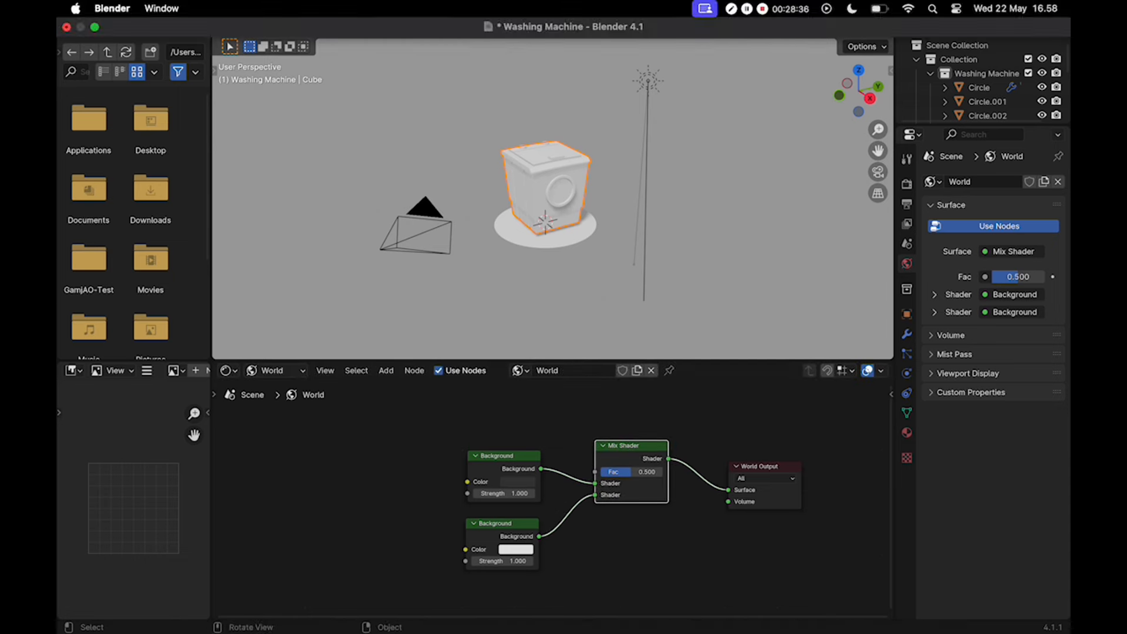
Add a Light Path node, link Is Camera Ray to the Mix Shader's Fac, and rearrange the Background nodes
{"action": "left_click", "coordinate": [394, 459]}
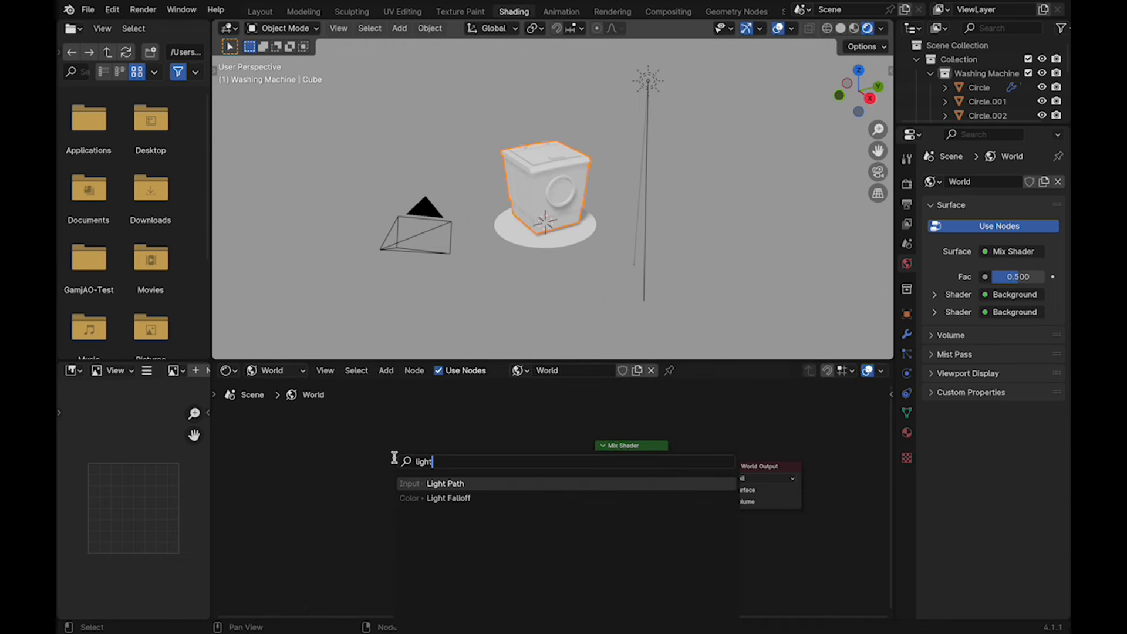
{"action": "key", "text": "Return"}
{"action": "left_click", "coordinate": [393, 458]}
{"action": "left_click_drag", "start_coordinate": [595, 471], "coordinate": [595, 471]}
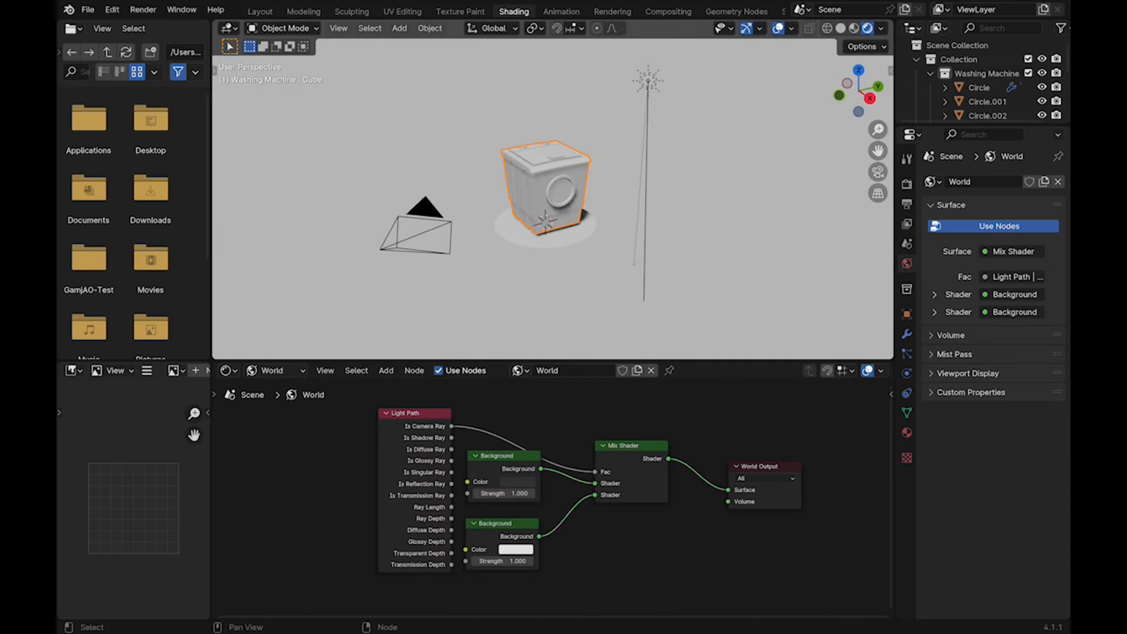
{"action": "left_click_drag", "start_coordinate": [499, 456], "coordinate": [495, 471]}
{"action": "middle_click_drag", "start_coordinate": [502, 512], "coordinate": [493, 472]}
{"action": "left_click_drag", "start_coordinate": [493, 485], "coordinate": [494, 494]}
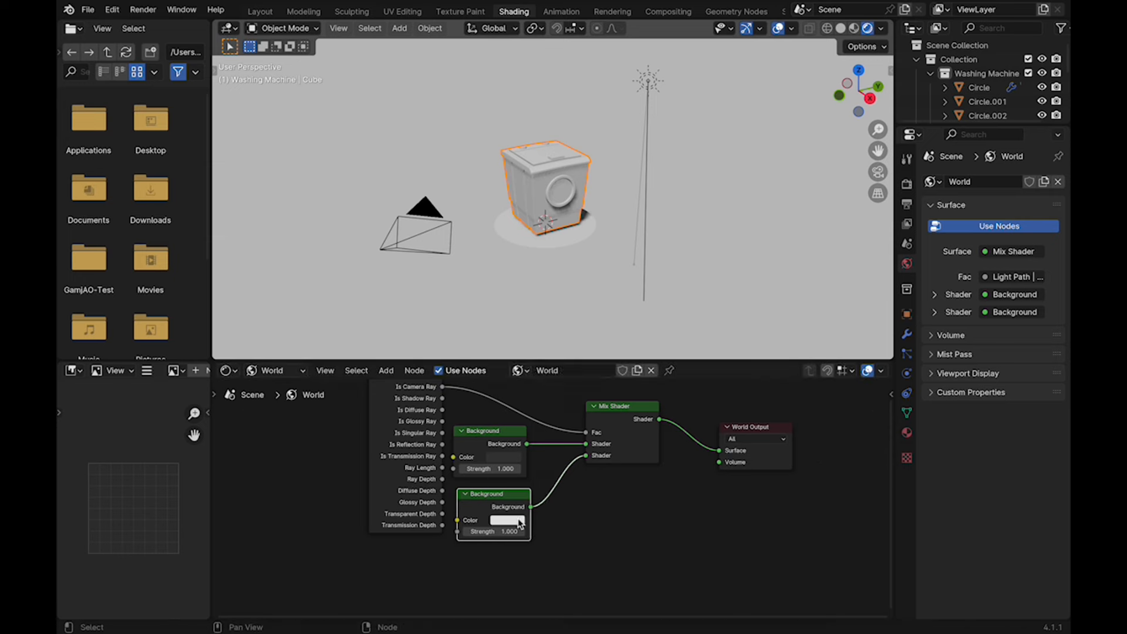
Colour the second world Background light orange with hue 0.068 and saturation 0.684, and darken it slightly
{"action": "left_click", "coordinate": [505, 520]}
{"action": "left_click", "coordinate": [528, 415]}
{"action": "left_click_drag", "start_coordinate": [525, 416], "coordinate": [533, 417]}
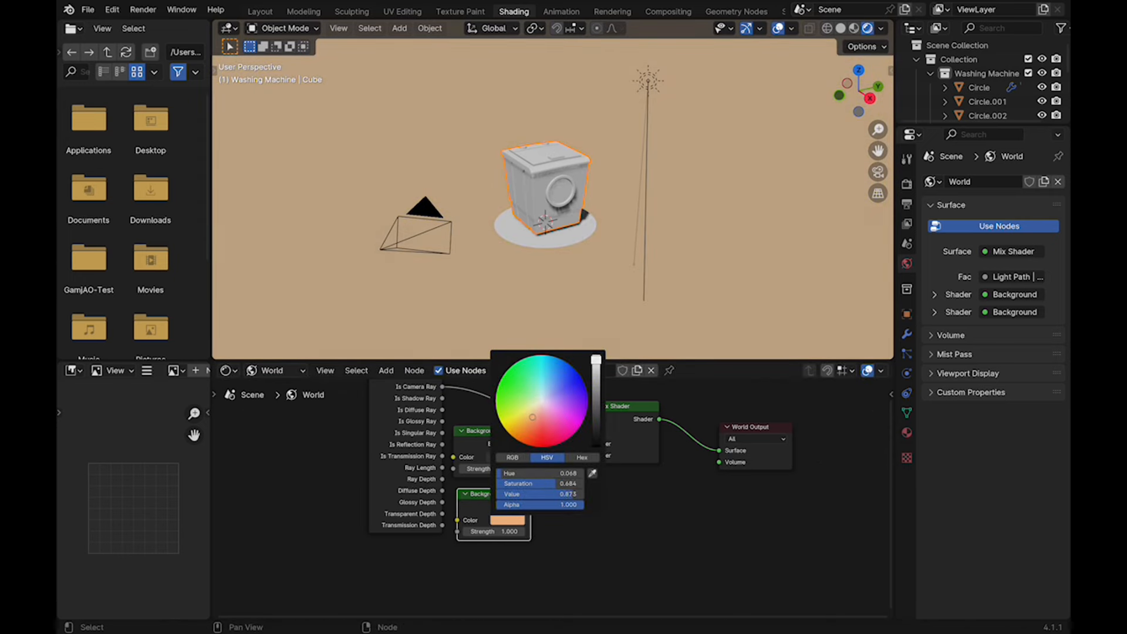
{"action": "left_click_drag", "start_coordinate": [596, 359], "coordinate": [595, 363]}
{"action": "left_click", "coordinate": [622, 288]}
Return to the body's object material, replace its Principled BSDF with a Diffuse BSDF, and add a Shader to RGB node
{"action": "scroll", "coordinate": [587, 235], "scroll_direction": "up", "scroll_amount": 4}
{"action": "middle_click_drag", "start_coordinate": [587, 234], "coordinate": [575, 214]}
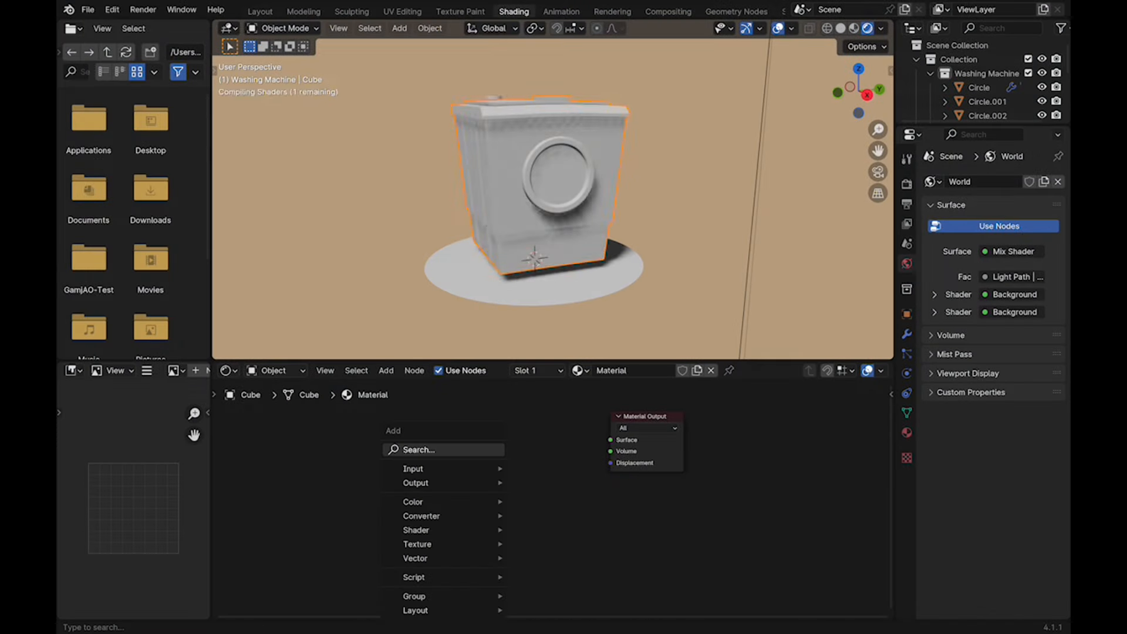
{"action": "left_click", "coordinate": [481, 448]}
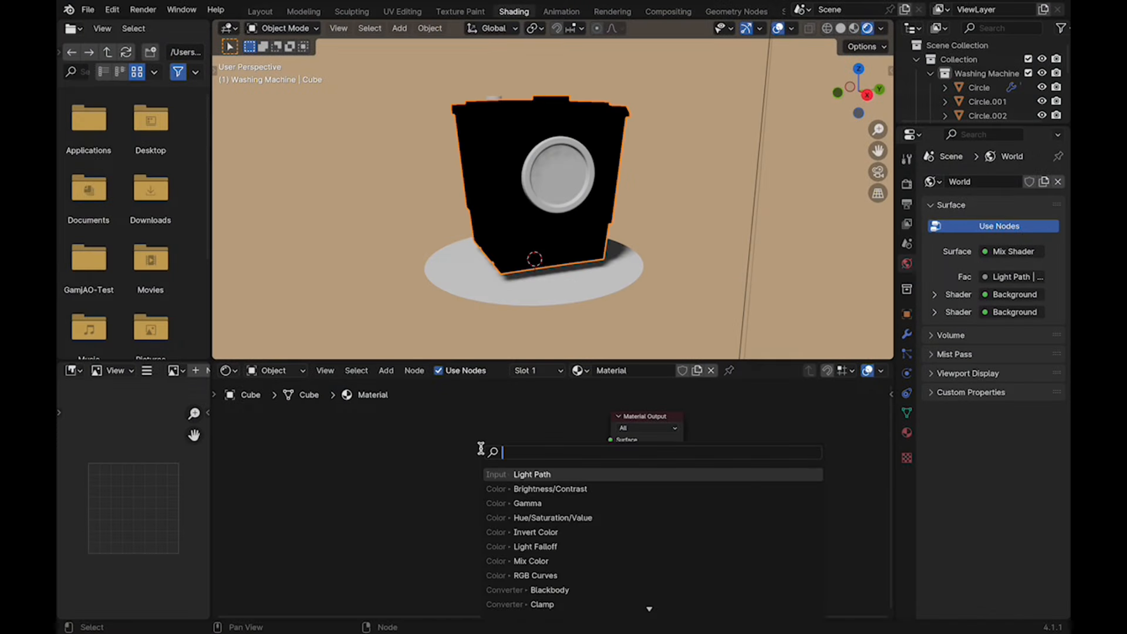
{"action": "type", "text": "dif"}
{"action": "key", "text": "Return"}
{"action": "key", "text": "shift+a"}
{"action": "type", "text": "shade"}
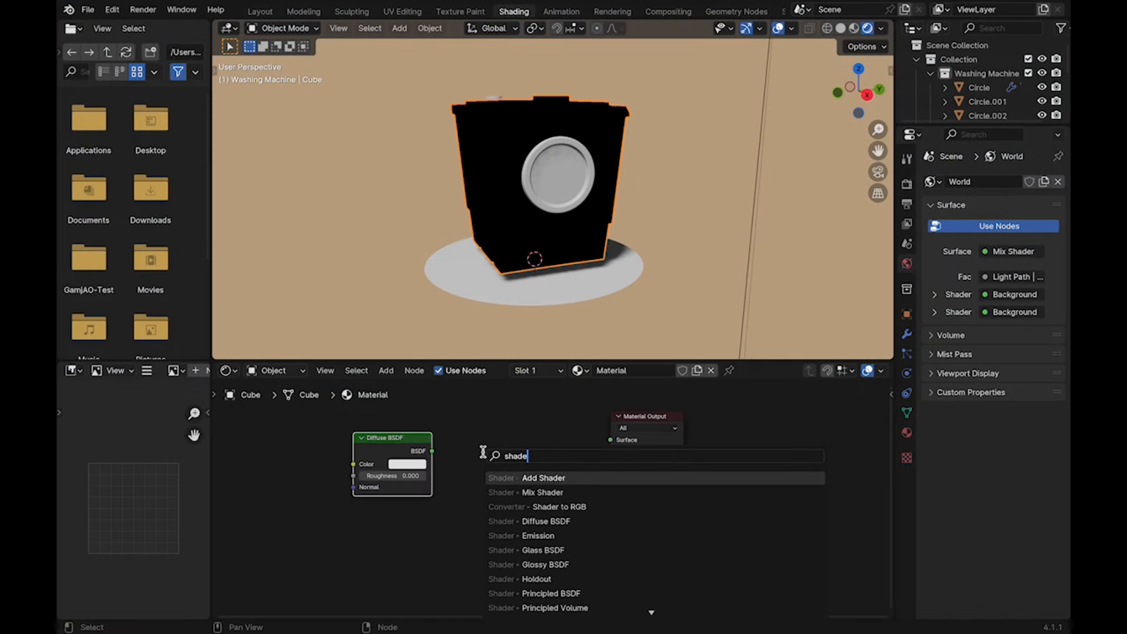
{"action": "key", "text": "Down"}
{"action": "key", "text": "Down"}
{"action": "key", "text": "Return"}
{"action": "left_click", "coordinate": [520, 438]}
Move the Material Output node away from the others and add a Color Ramp node in front of it
{"action": "left_click_drag", "start_coordinate": [645, 417], "coordinate": [752, 425]}
{"action": "key", "text": "shift+a"}
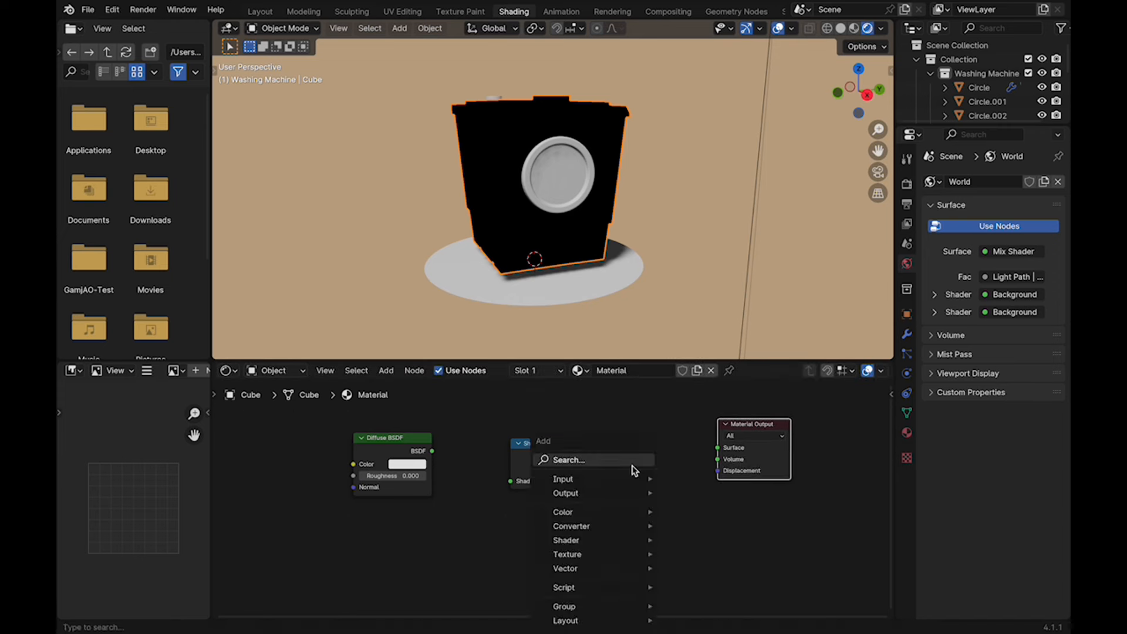
{"action": "type", "text": "cor"}
{"action": "key", "text": "BackSpace"}
{"action": "type", "text": "lor ramp"}
{"action": "key", "text": "Return"}
{"action": "left_click", "coordinate": [585, 420]}
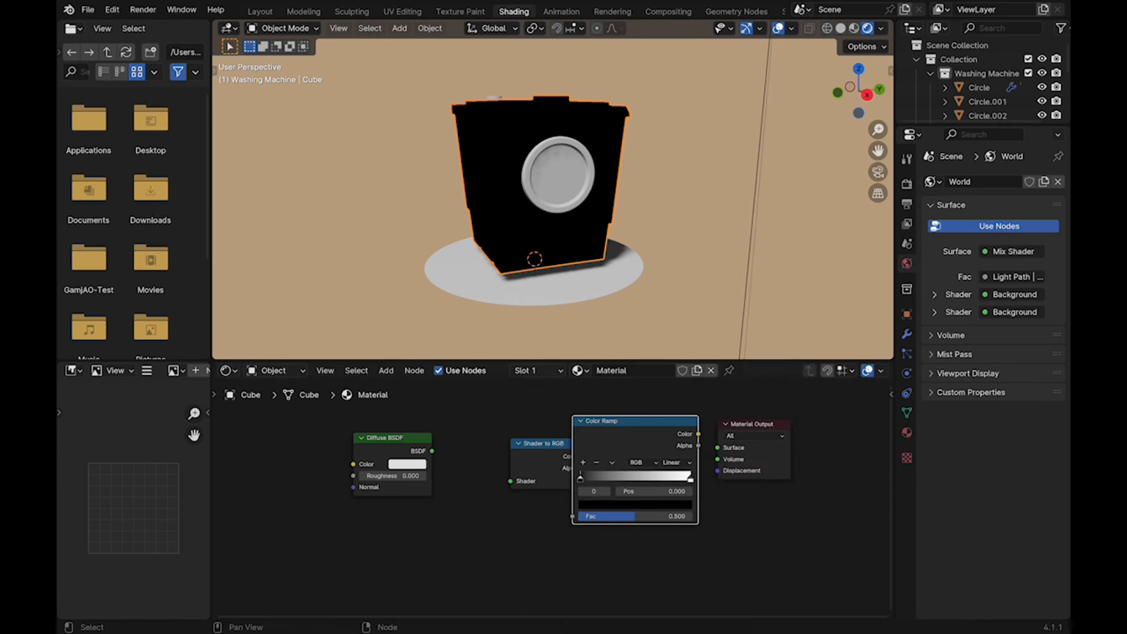
Wire the Diffuse BSDF through Shader to RGB into the Color Ramp's Fac, and the ramp's Color into the Surface output
{"action": "left_click_drag", "start_coordinate": [544, 444], "coordinate": [495, 443]}
{"action": "left_click_drag", "start_coordinate": [698, 434], "coordinate": [717, 447]}
{"action": "left_click_drag", "start_coordinate": [432, 451], "coordinate": [461, 480]}
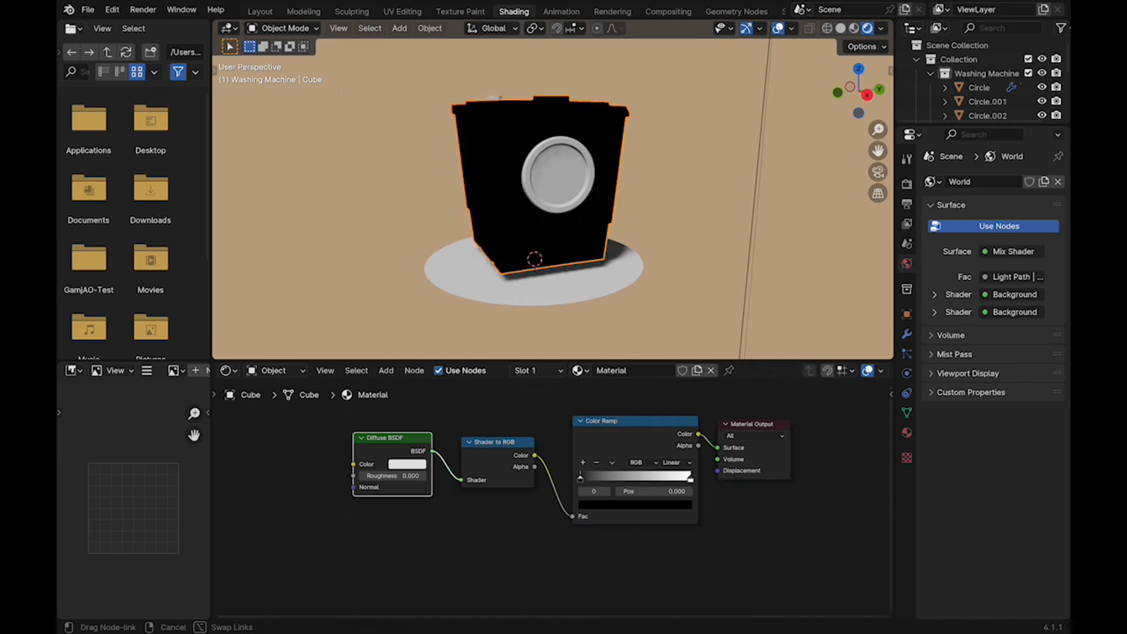
{"action": "left_click_drag", "start_coordinate": [535, 456], "coordinate": [572, 516]}
Set the Color Ramp's interpolation to Constant and the white stop's position to 0.300
{"action": "left_click", "coordinate": [675, 463]}
{"action": "left_click", "coordinate": [684, 539]}
{"action": "left_click_drag", "start_coordinate": [691, 479], "coordinate": [602, 479]}
{"action": "middle_click_drag", "start_coordinate": [564, 234], "coordinate": [610, 229]}
{"action": "scroll", "coordinate": [611, 229], "scroll_direction": "up", "scroll_amount": 1}
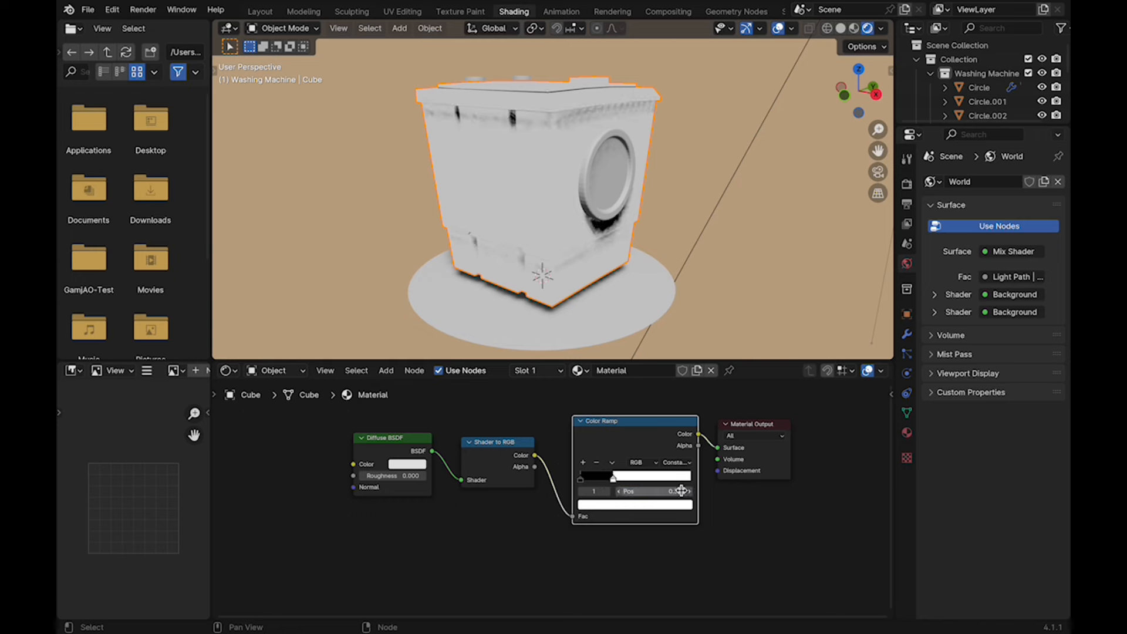
Colour the ramp's light stop bright blue and its black stop a darkened version of hex 38C8FF
{"action": "left_click", "coordinate": [635, 505]}
{"action": "left_click_drag", "start_coordinate": [630, 381], "coordinate": [640, 350]}
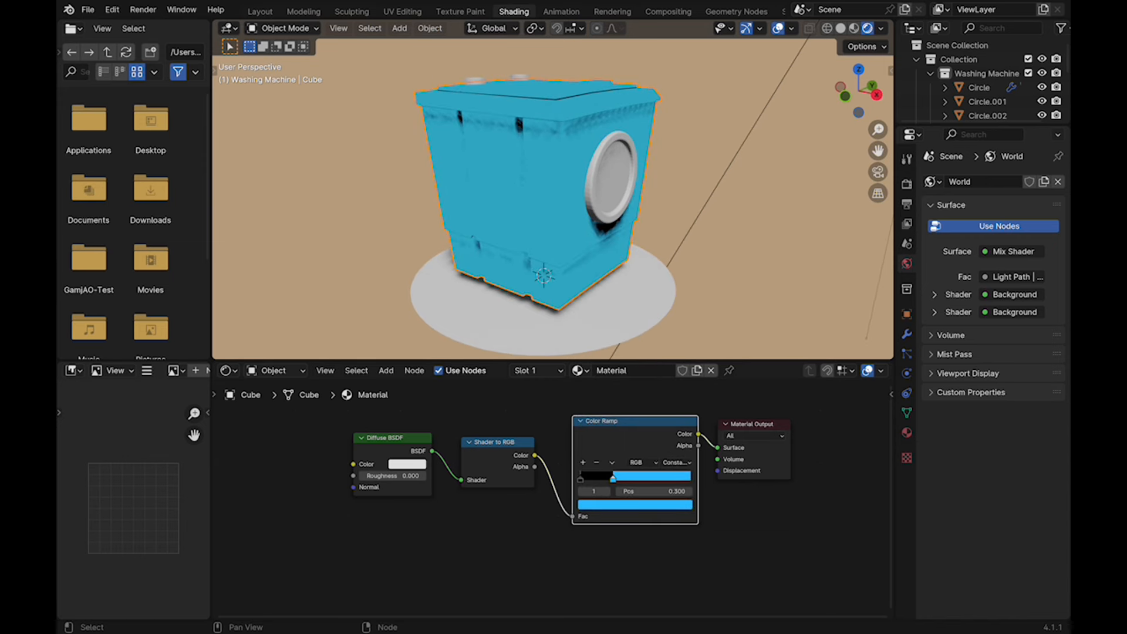
{"action": "left_click", "coordinate": [580, 479]}
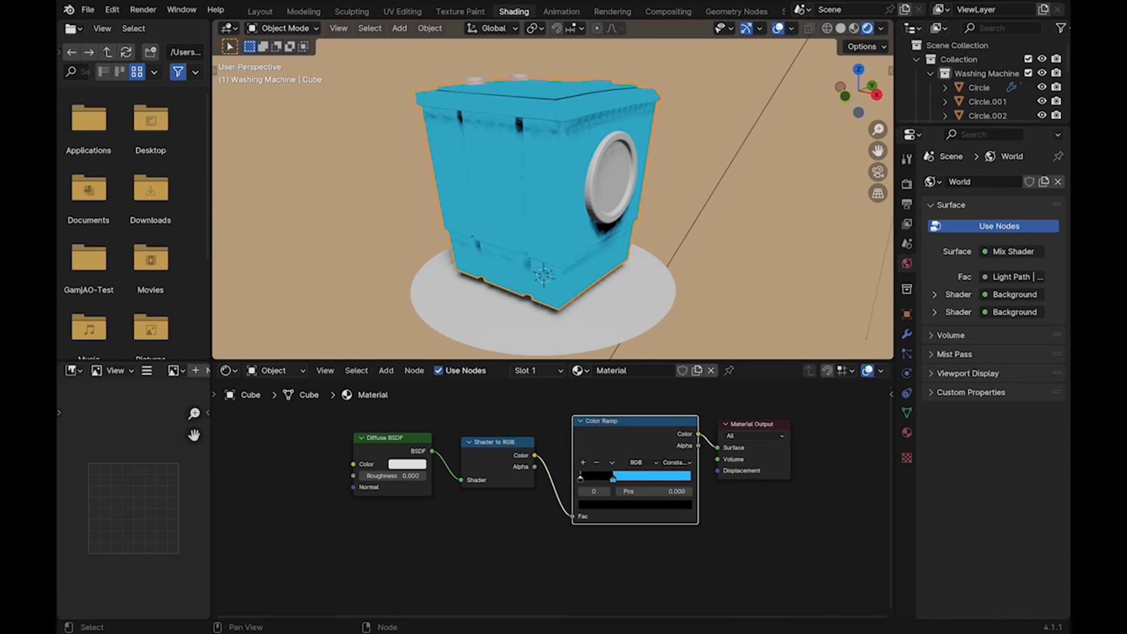
{"action": "left_click", "coordinate": [627, 505]}
{"action": "left_click", "coordinate": [650, 459]}
{"action": "type", "text": "38C8FF"}
{"action": "key", "text": "Return"}
{"action": "left_click_drag", "start_coordinate": [684, 378], "coordinate": [684, 406]}
Select the sun light and rotate it about the Z axis, checking the shading on the machine through the camera
{"action": "scroll", "coordinate": [553, 235], "scroll_direction": "down", "scroll_amount": 5}
{"action": "left_click", "coordinate": [642, 169]}
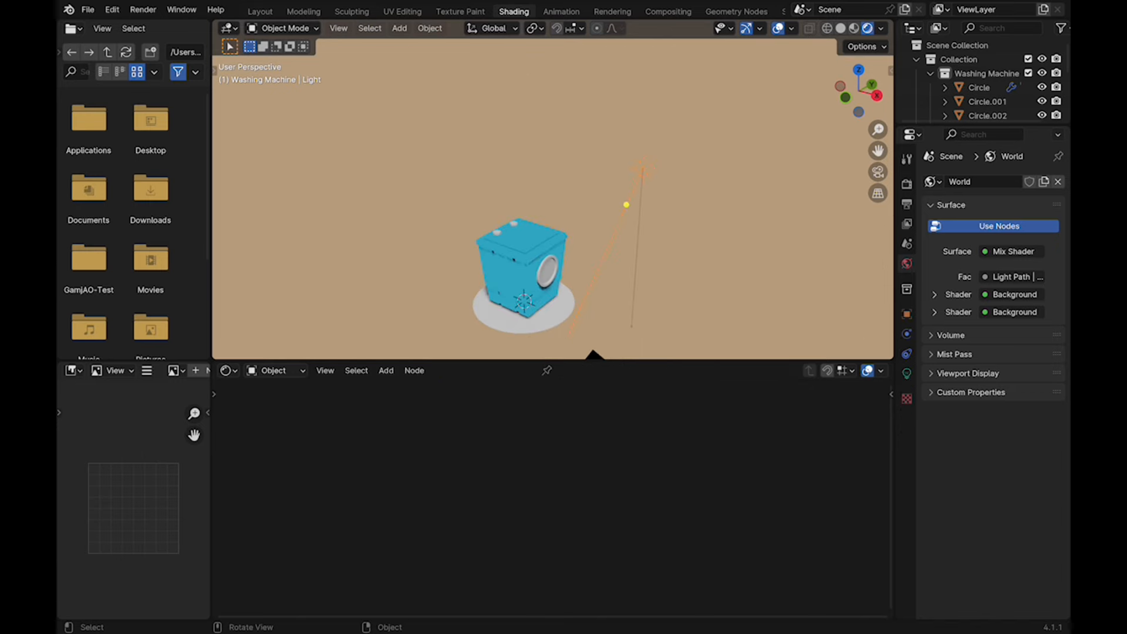
{"action": "key", "text": "t"}
{"action": "left_click_drag", "start_coordinate": [858, 91], "coordinate": [903, 93]}
{"action": "left_click", "coordinate": [231, 150]}
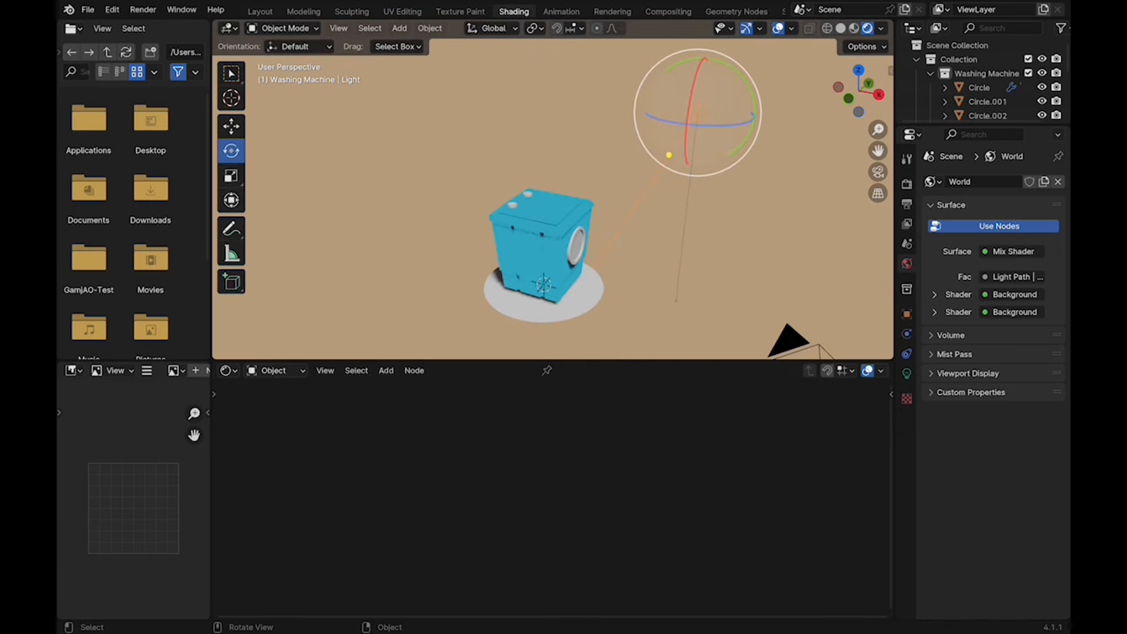
{"action": "left_click_drag", "start_coordinate": [717, 125], "coordinate": [734, 131]}
{"action": "left_click", "coordinate": [877, 172]}
{"action": "left_click_drag", "start_coordinate": [744, 82], "coordinate": [698, 16]}
{"action": "mouse_move", "coordinate": [858, 91]}
{"action": "left_mouse_down"}
{"action": "mouse_move", "coordinate": [889, 81]}
{"action": "mouse_move", "coordinate": [921, 103]}
{"action": "mouse_move", "coordinate": [817, 74]}
{"action": "mouse_move", "coordinate": [854, 104]}
{"action": "left_mouse_up"}
Assign the existing blue material named Material to the round door on the machine's front
{"action": "left_click", "coordinate": [521, 370]}
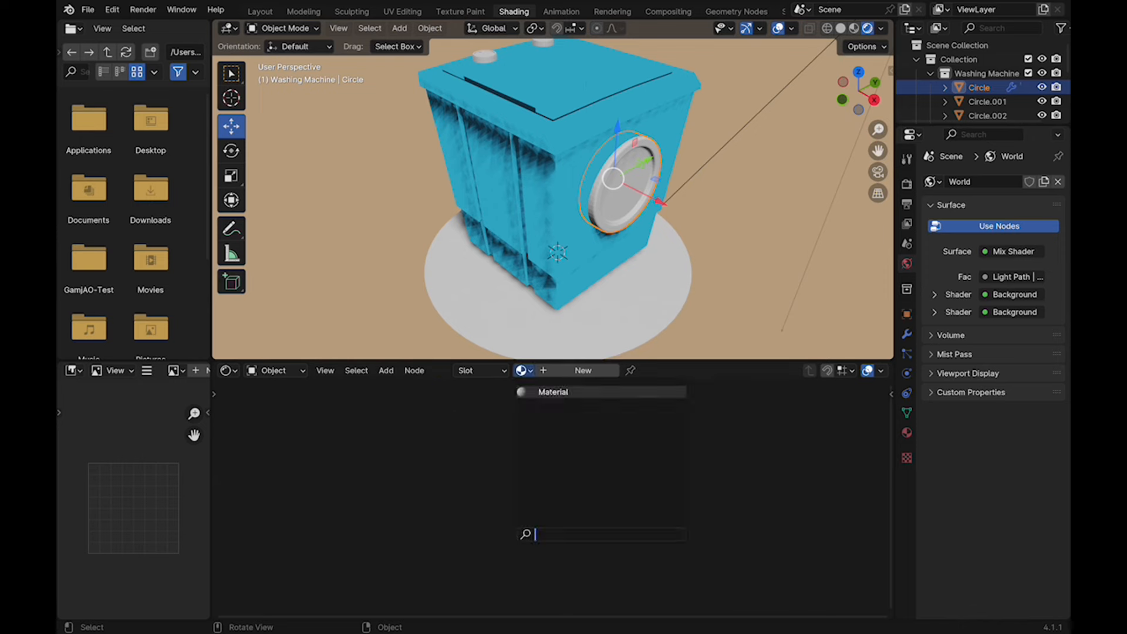
{"action": "left_click", "coordinate": [541, 387]}
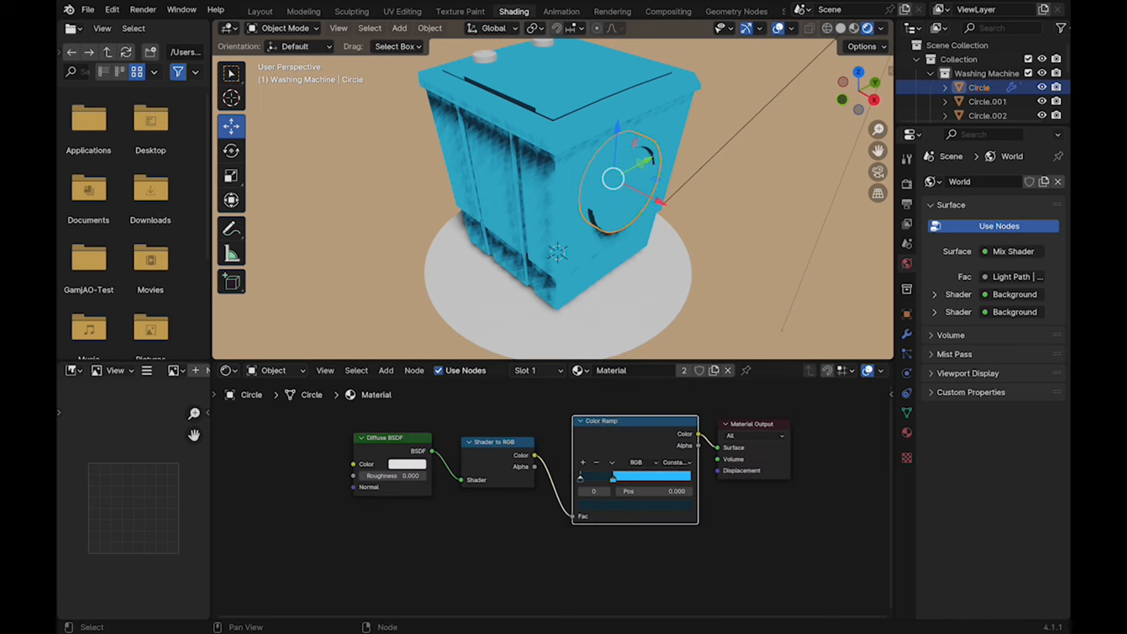
{"action": "left_click", "coordinate": [541, 405]}
{"action": "scroll", "coordinate": [553, 200], "scroll_direction": "down", "scroll_amount": 5}
{"action": "scroll", "coordinate": [553, 200], "scroll_direction": "up", "scroll_amount": 5}
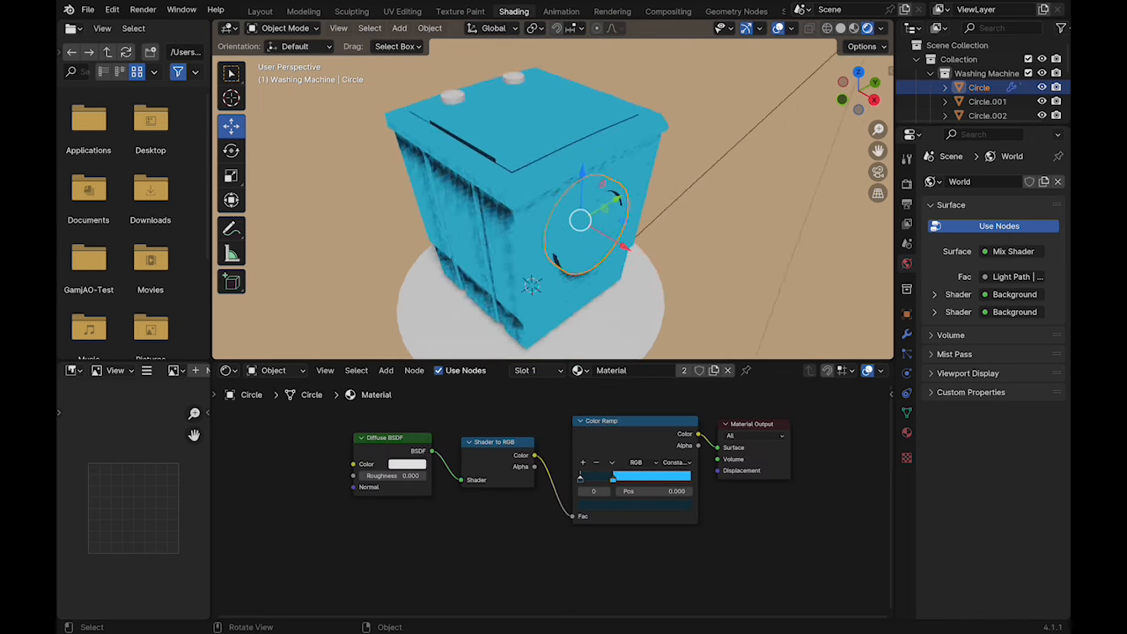
Select the sun light again and rotate it to put the machine's ribbed side further into shadow
{"action": "middle_click_drag", "start_coordinate": [553, 234], "coordinate": [606, 228]}
{"action": "scroll", "coordinate": [553, 199], "scroll_direction": "down", "scroll_amount": 3}
{"action": "left_click", "coordinate": [672, 111]}
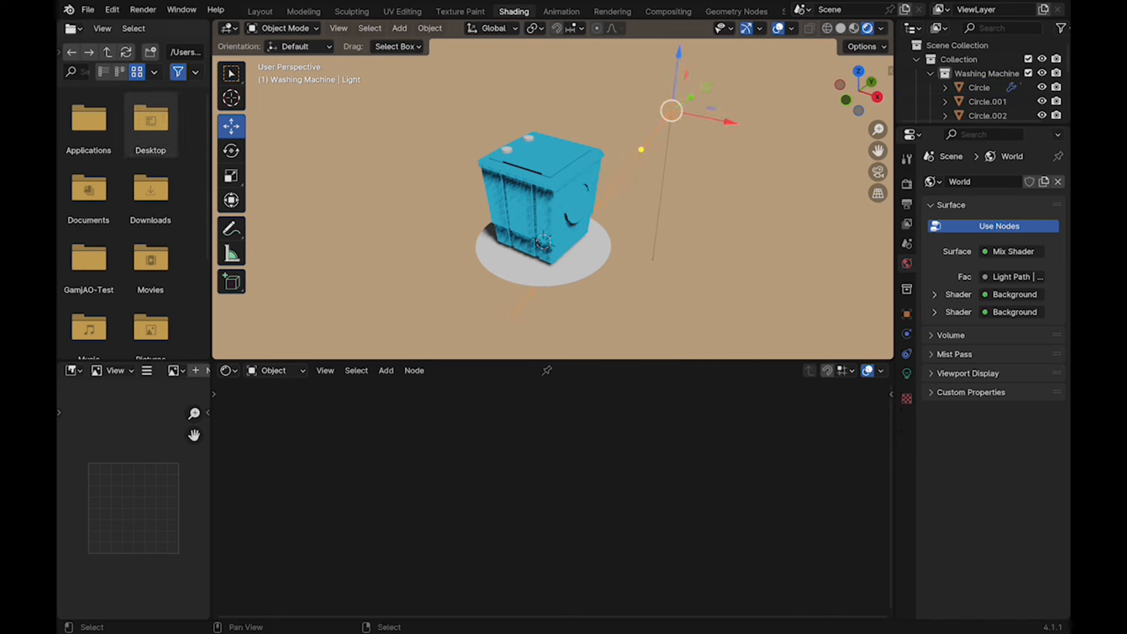
{"action": "left_click_drag", "start_coordinate": [697, 129], "coordinate": [693, 135]}
{"action": "middle_click_drag", "start_coordinate": [640, 171], "coordinate": [666, 149]}
{"action": "scroll", "coordinate": [623, 171], "scroll_direction": "down", "scroll_amount": 2}
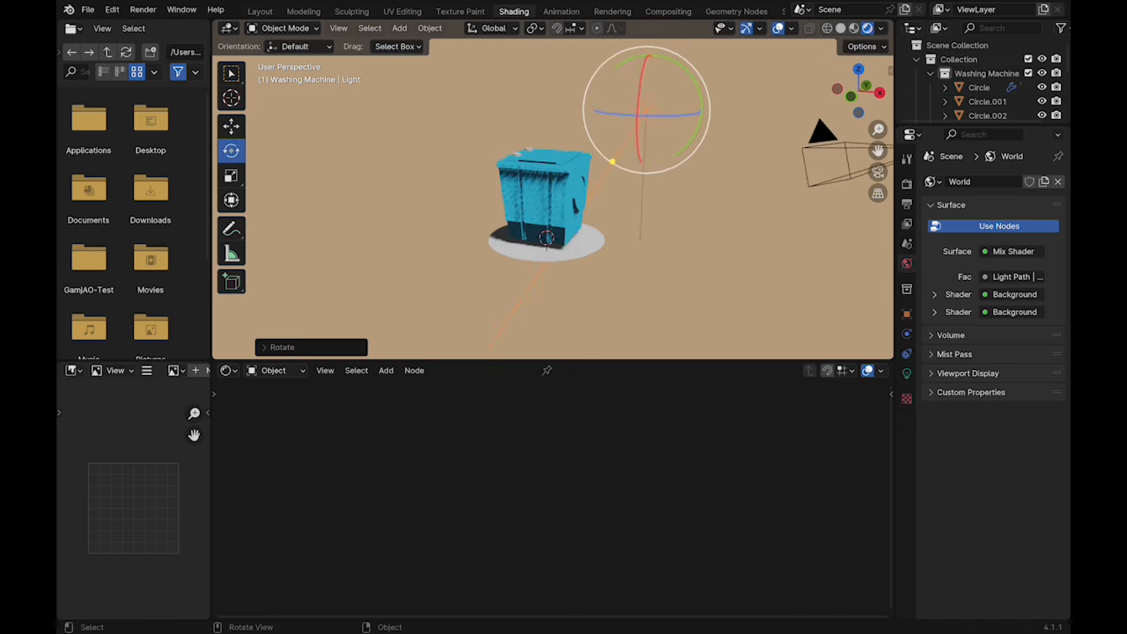
Try moving the light stop of the body's Color Ramp closer to the dark stop, and undo the change
{"action": "scroll", "coordinate": [593, 194], "scroll_direction": "up", "scroll_amount": 4}
{"action": "left_click", "coordinate": [569, 235]}
{"action": "left_click_drag", "start_coordinate": [612, 480], "coordinate": [600, 480]}
{"action": "key", "text": "super+z"}
Try rotating the sun light about -26° around the Z axis, and undo the rotation
{"action": "scroll", "coordinate": [587, 235], "scroll_direction": "down", "scroll_amount": 1}
{"action": "middle_click_drag", "start_coordinate": [587, 234], "coordinate": [555, 284], "text": "shift"}
{"action": "left_click", "coordinate": [688, 108]}
{"action": "left_click_drag", "start_coordinate": [690, 121], "coordinate": [704, 120]}
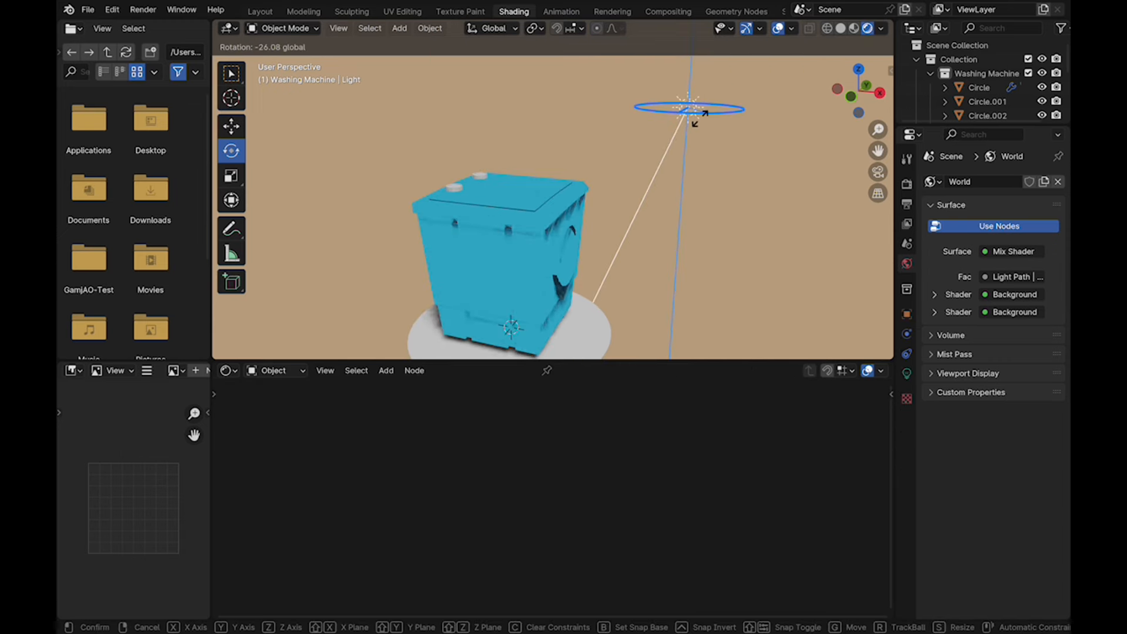
{"action": "key", "text": "super+z"}
Rotate the sun light in several passes until the machine's ribbed side and front are both cleanly lit, and return to the camera view
{"action": "middle_click_drag", "start_coordinate": [706, 123], "coordinate": [699, 133]}
{"action": "scroll", "coordinate": [700, 133], "scroll_direction": "up", "scroll_amount": 1}
{"action": "left_click_drag", "start_coordinate": [710, 121], "coordinate": [743, 137]}
{"action": "left_click_drag", "start_coordinate": [772, 85], "coordinate": [776, 104]}
{"action": "middle_click_drag", "start_coordinate": [769, 118], "coordinate": [725, 120]}
{"action": "scroll", "coordinate": [724, 120], "scroll_direction": "down", "scroll_amount": 3}
{"action": "scroll", "coordinate": [725, 120], "scroll_direction": "up", "scroll_amount": 3}
{"action": "left_click", "coordinate": [907, 373]}
{"action": "left_click_drag", "start_coordinate": [625, 151], "coordinate": [624, 149]}
{"action": "middle_click_drag", "start_coordinate": [624, 149], "coordinate": [688, 115]}
{"action": "scroll", "coordinate": [688, 115], "scroll_direction": "down", "scroll_amount": 3}
{"action": "left_click_drag", "start_coordinate": [698, 90], "coordinate": [702, 141]}
{"action": "middle_click_drag", "start_coordinate": [701, 141], "coordinate": [725, 172]}
{"action": "left_click_drag", "start_coordinate": [716, 115], "coordinate": [696, 90]}
{"action": "middle_click_drag", "start_coordinate": [696, 90], "coordinate": [881, 156]}
{"action": "key", "text": "KP_0"}
{"action": "left_click", "coordinate": [231, 126]}
Select the machine body, give it its own copy of the blue material, and open the ramp's light stop colour
{"action": "left_click", "coordinate": [512, 197]}
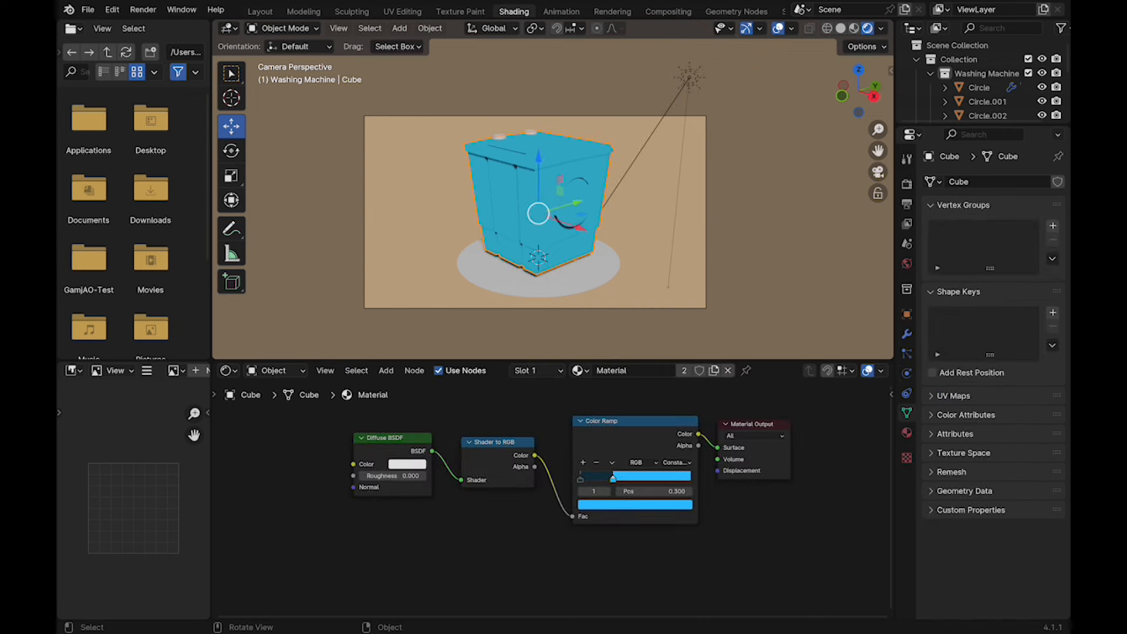
{"action": "scroll", "coordinate": [535, 211], "scroll_direction": "up", "scroll_amount": 3}
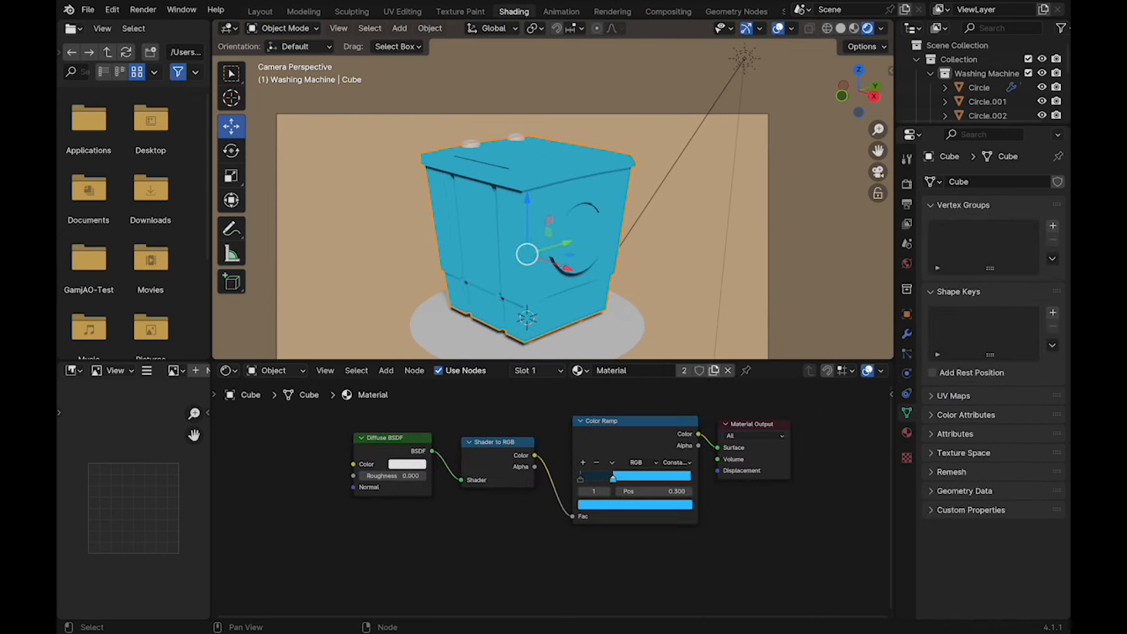
{"action": "left_click", "coordinate": [636, 505]}
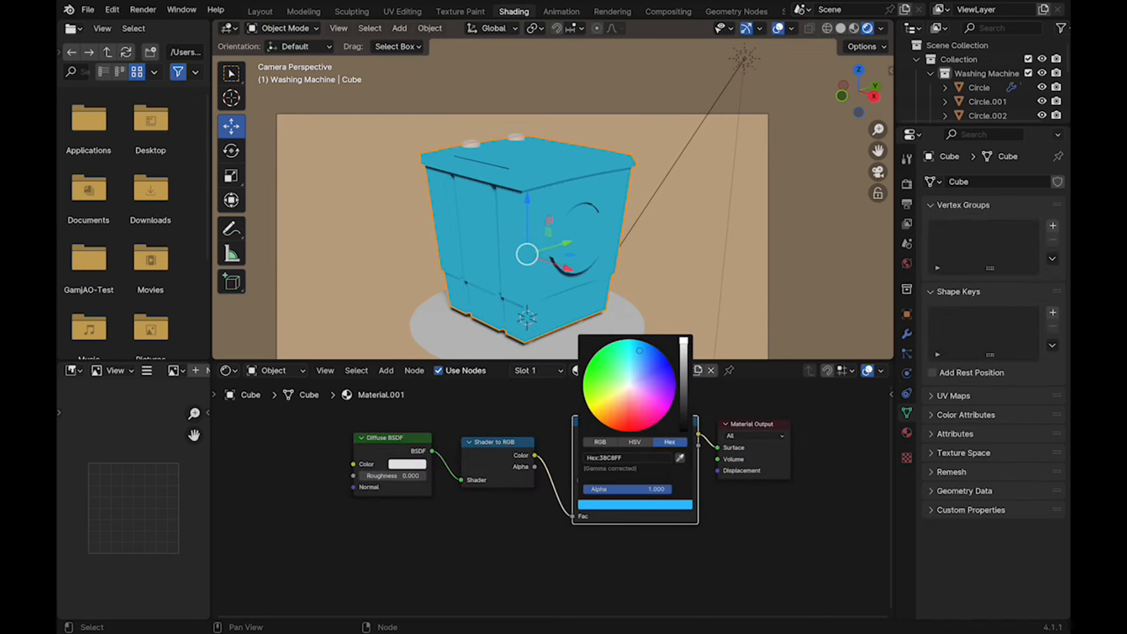
Enter Edit Mode on the body and select the rim faces around the top edge of the machine
{"action": "middle_click_drag", "start_coordinate": [528, 223], "coordinate": [596, 354]}
{"action": "key", "text": "Tab"}
{"action": "scroll", "coordinate": [537, 235], "scroll_direction": "up", "scroll_amount": 2}
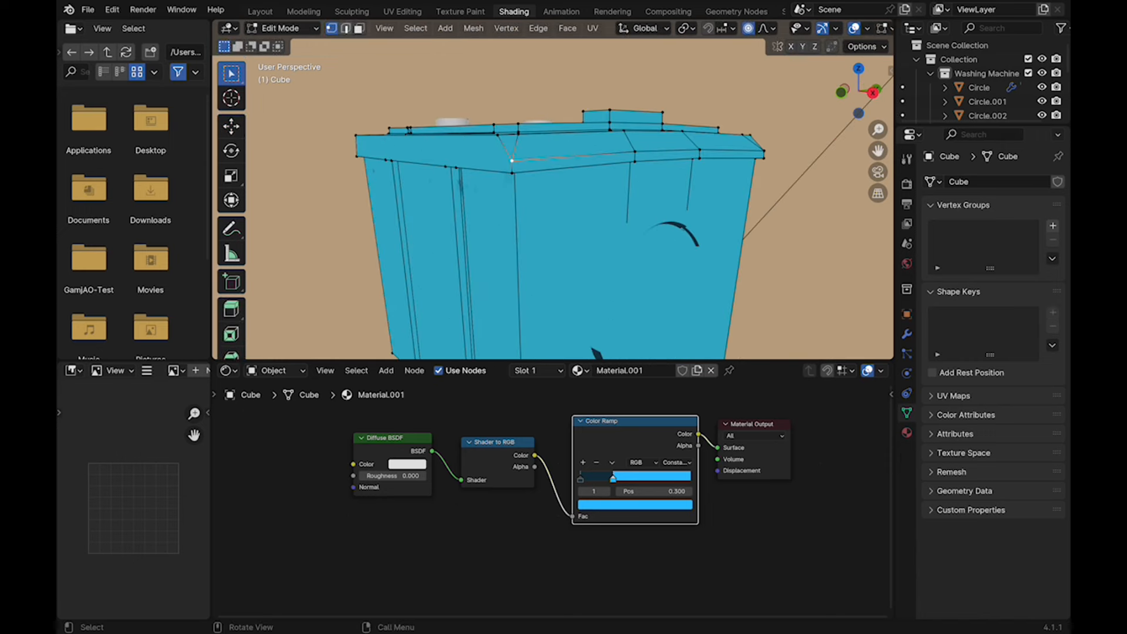
{"action": "middle_click_drag", "start_coordinate": [573, 162], "coordinate": [633, 258]}
{"action": "scroll", "coordinate": [552, 188], "scroll_direction": "up", "scroll_amount": 4}
{"action": "left_click", "coordinate": [728, 246], "text": "shift"}
{"action": "scroll", "coordinate": [552, 199], "scroll_direction": "down", "scroll_amount": 3}
{"action": "middle_click_drag", "start_coordinate": [551, 223], "coordinate": [675, 188]}
Try another blue on the ramp's light stop, and switch the body's material slot back to the shared Material
{"action": "left_click", "coordinate": [635, 504]}
{"action": "mouse_move", "coordinate": [643, 347]}
{"action": "left_mouse_down"}
{"action": "mouse_move", "coordinate": [652, 351]}
{"action": "mouse_move", "coordinate": [639, 350]}
{"action": "left_mouse_up"}
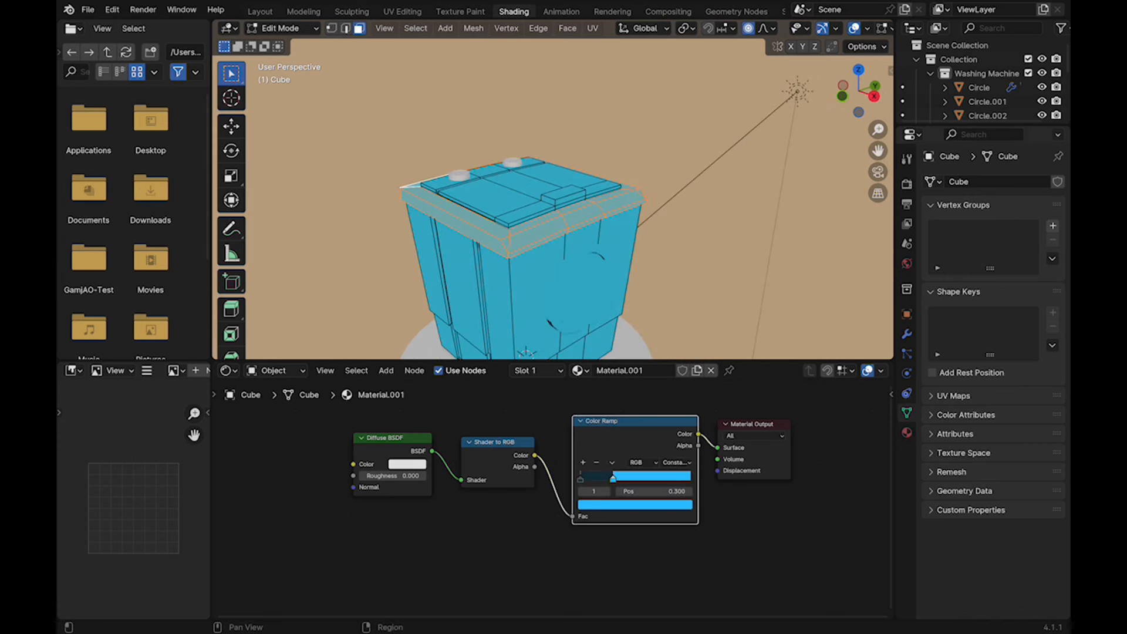
{"action": "left_click", "coordinate": [907, 432]}
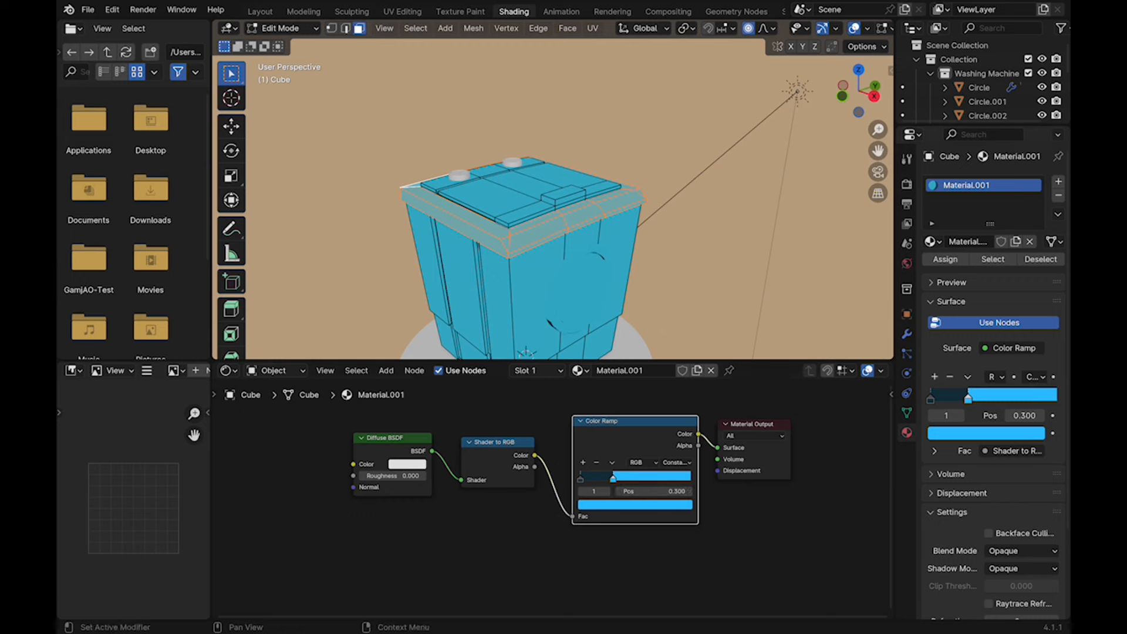
{"action": "left_click", "coordinate": [931, 241]}
{"action": "left_click", "coordinate": [783, 260]}
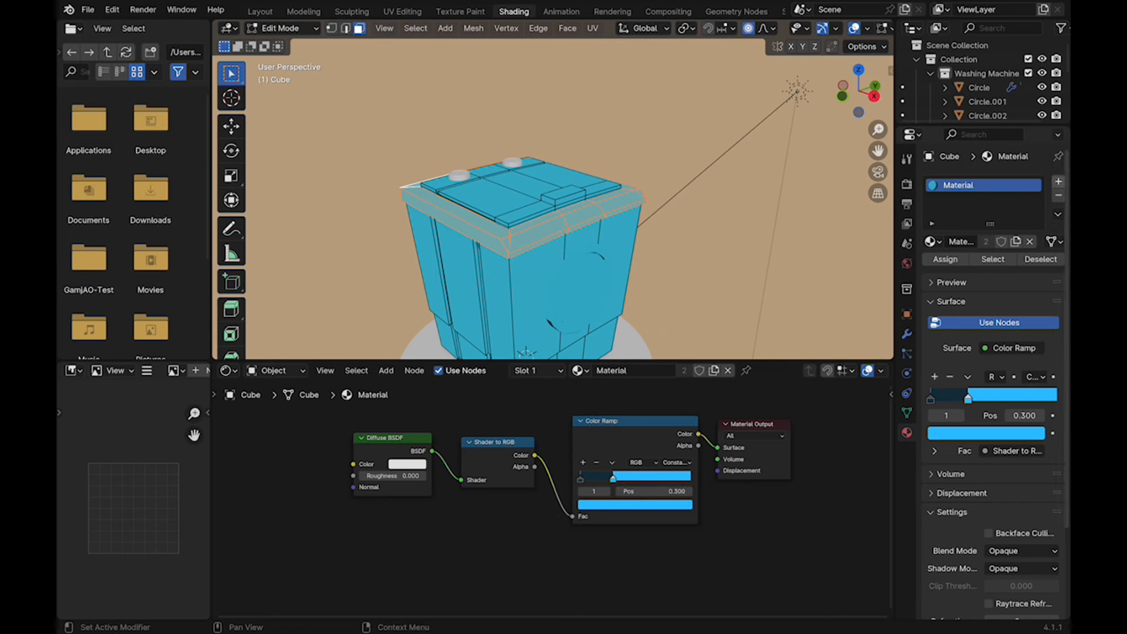
Add a second material slot to the body with its own copy of Material, assign it to the rim faces, and set its light stop to 329CFF
{"action": "left_click", "coordinate": [1058, 181]}
{"action": "left_click", "coordinate": [932, 269]}
{"action": "left_click", "coordinate": [822, 305]}
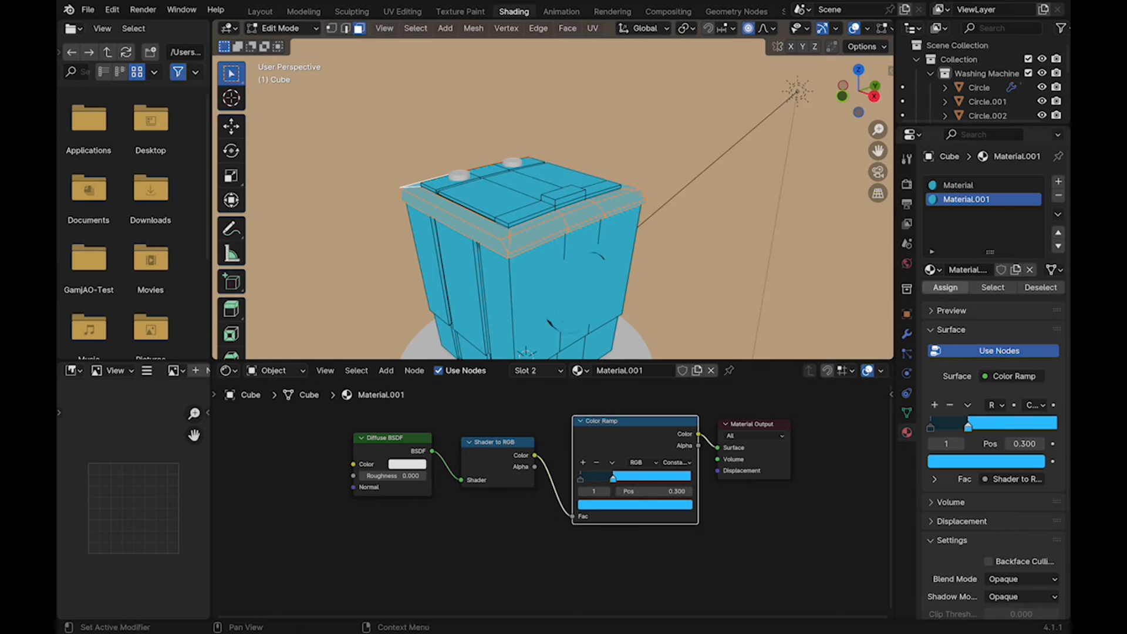
{"action": "left_click", "coordinate": [636, 505]}
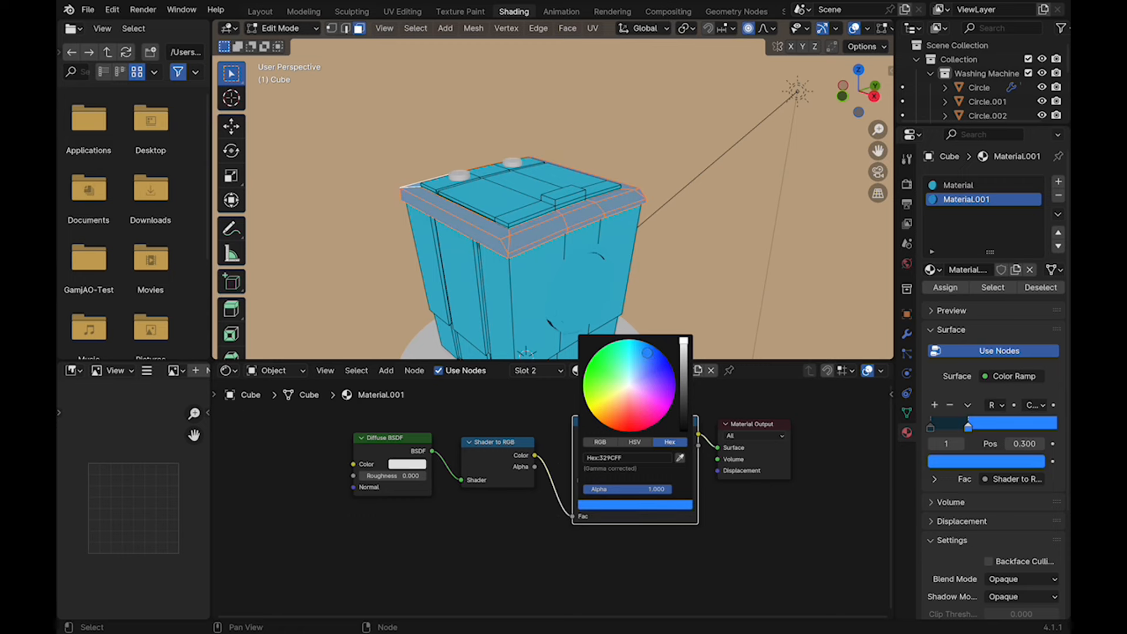
{"action": "left_click", "coordinate": [716, 258]}
{"action": "mouse_move", "coordinate": [716, 259]}
{"action": "middle_mouse_down"}
{"action": "mouse_move", "coordinate": [693, 235]}
{"action": "mouse_move", "coordinate": [708, 244]}
{"action": "middle_mouse_up"}
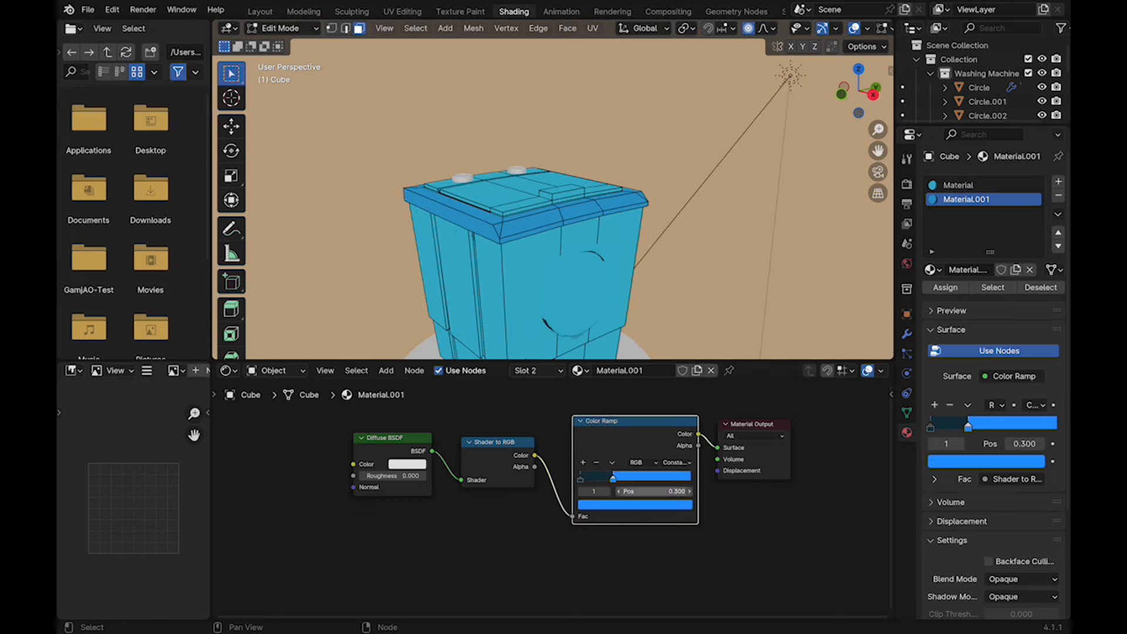
Copy the rim material's light blue to its ramp's dark stop and darken it to 0B2C45
{"action": "left_click", "coordinate": [635, 504]}
{"action": "key", "text": "Return"}
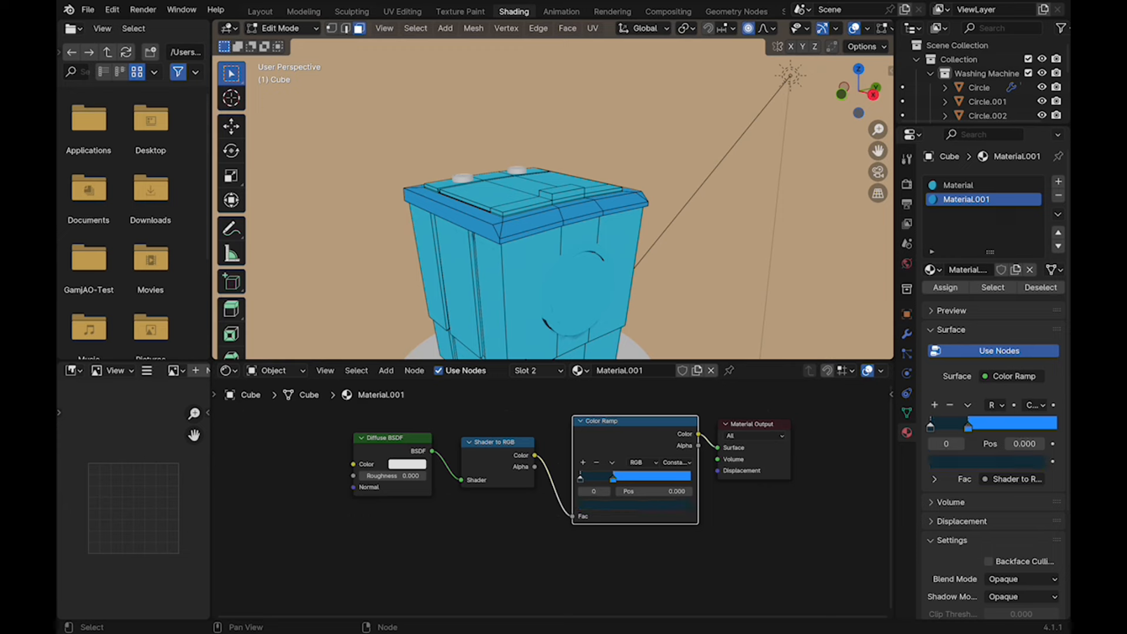
{"action": "left_click", "coordinate": [635, 505]}
{"action": "left_click", "coordinate": [627, 457]}
{"action": "type", "text": "2AA1FF"}
{"action": "key", "text": "Return"}
{"action": "left_click", "coordinate": [683, 402]}
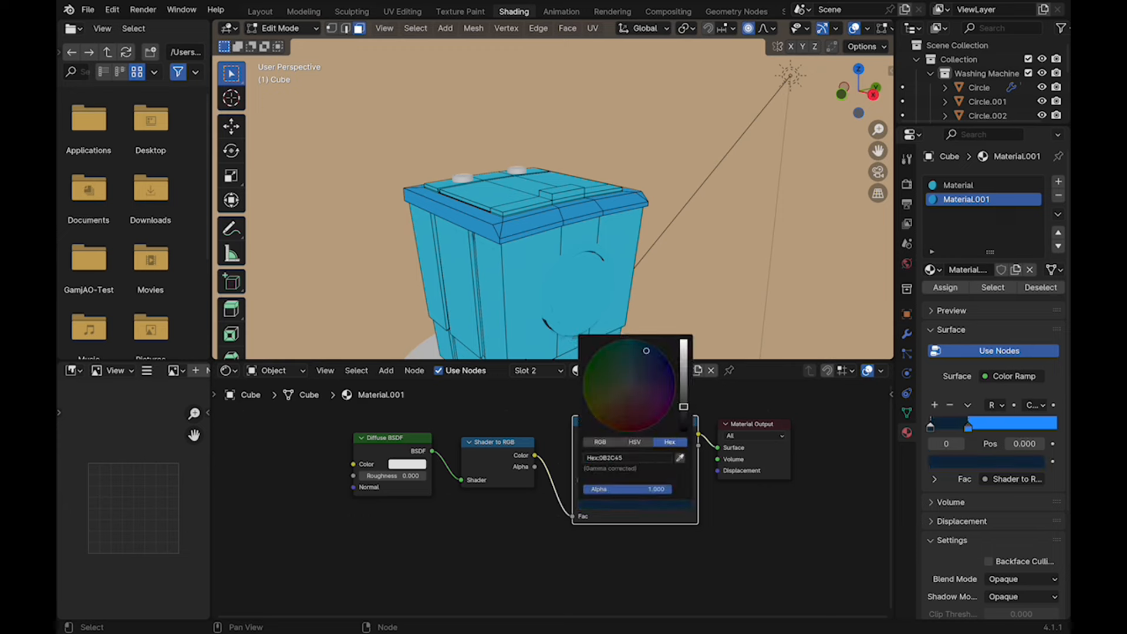
Edit the body and door ring together, select the ring's face loops, and try to assign Material.001 to them
{"action": "left_click", "coordinate": [572, 256], "text": "alt"}
{"action": "key", "text": "Tab"}
{"action": "left_click", "coordinate": [572, 256]}
{"action": "left_click", "coordinate": [528, 264], "text": "shift"}
{"action": "key", "text": "Tab"}
{"action": "scroll", "coordinate": [572, 253], "scroll_direction": "up", "scroll_amount": 2}
{"action": "left_click", "coordinate": [567, 240], "text": "alt"}
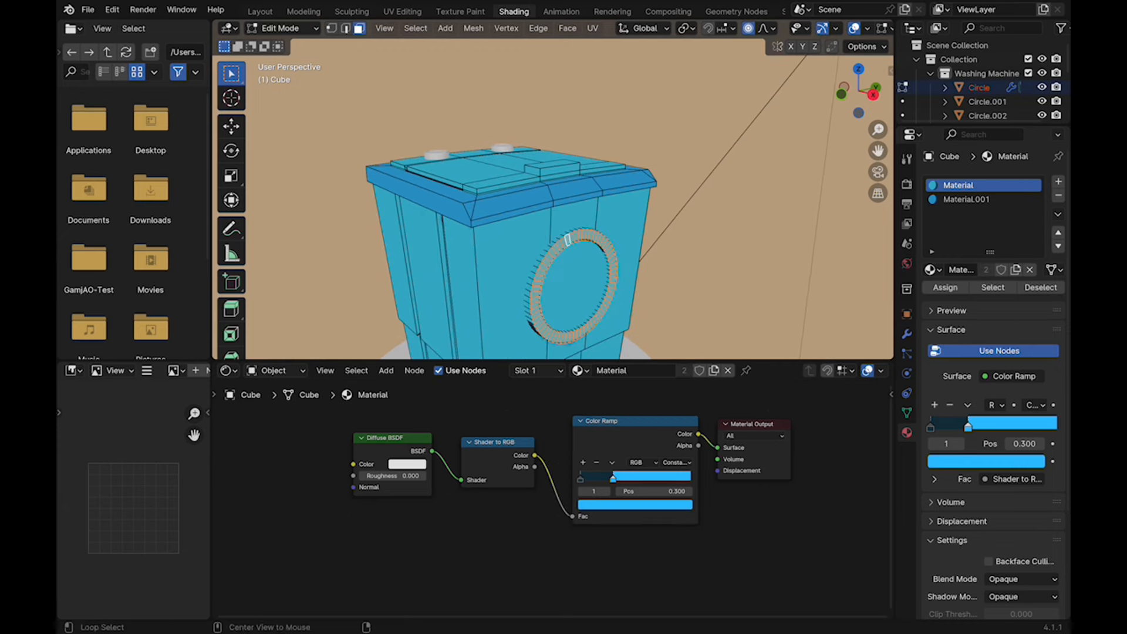
{"action": "left_click", "coordinate": [539, 259], "text": "alt+shift"}
{"action": "middle_click_drag", "start_coordinate": [540, 259], "coordinate": [572, 247]}
{"action": "left_click", "coordinate": [966, 200]}
{"action": "left_click", "coordinate": [945, 288]}
{"action": "key", "text": "Tab"}
{"action": "key", "text": "Tab"}
{"action": "key", "text": "Tab"}
{"action": "left_click", "coordinate": [698, 212]}
{"action": "scroll", "coordinate": [564, 247], "scroll_direction": "up", "scroll_amount": 2}
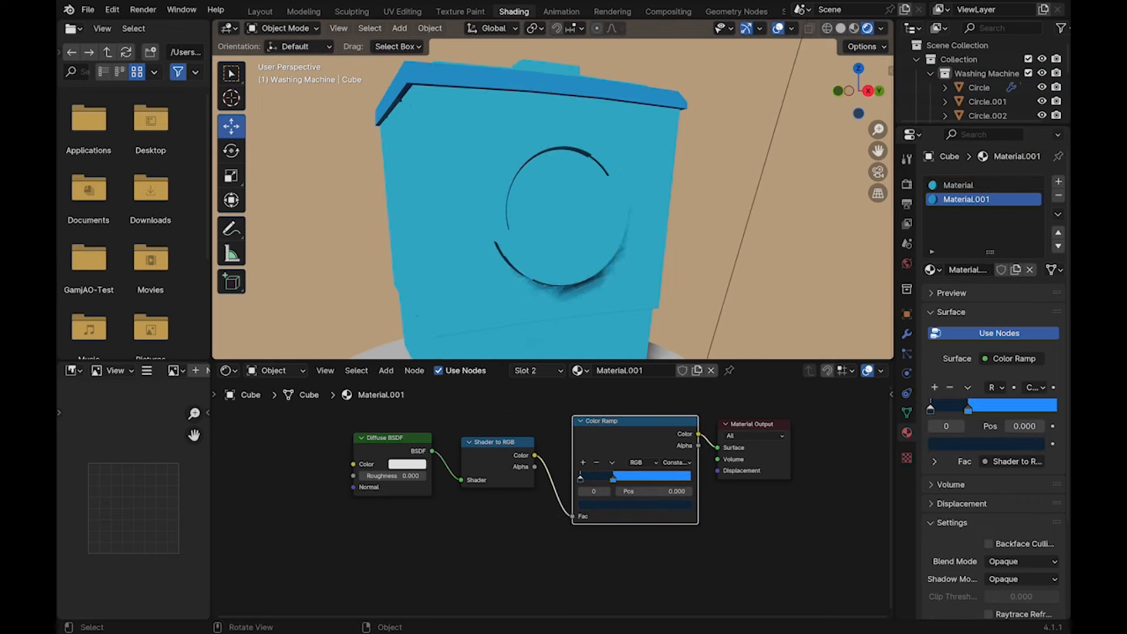
Add a second material slot holding Material.001 to the door ring and assign it to the selected ring faces
{"action": "left_click", "coordinate": [618, 217]}
{"action": "left_click", "coordinate": [1058, 181]}
{"action": "left_click", "coordinate": [933, 270]}
{"action": "left_click", "coordinate": [816, 305]}
{"action": "middle_click_drag", "start_coordinate": [640, 235], "coordinate": [579, 203]}
{"action": "key", "text": "Tab"}
{"action": "left_click", "coordinate": [945, 288]}
{"action": "key", "text": "Tab"}
{"action": "left_click", "coordinate": [698, 217]}
Inspect the door ring's inner faces in Edit Mode and check which of its material slots covers them
{"action": "scroll", "coordinate": [578, 203], "scroll_direction": "up", "scroll_amount": 3}
{"action": "left_click", "coordinate": [636, 126]}
{"action": "key", "text": "Tab"}
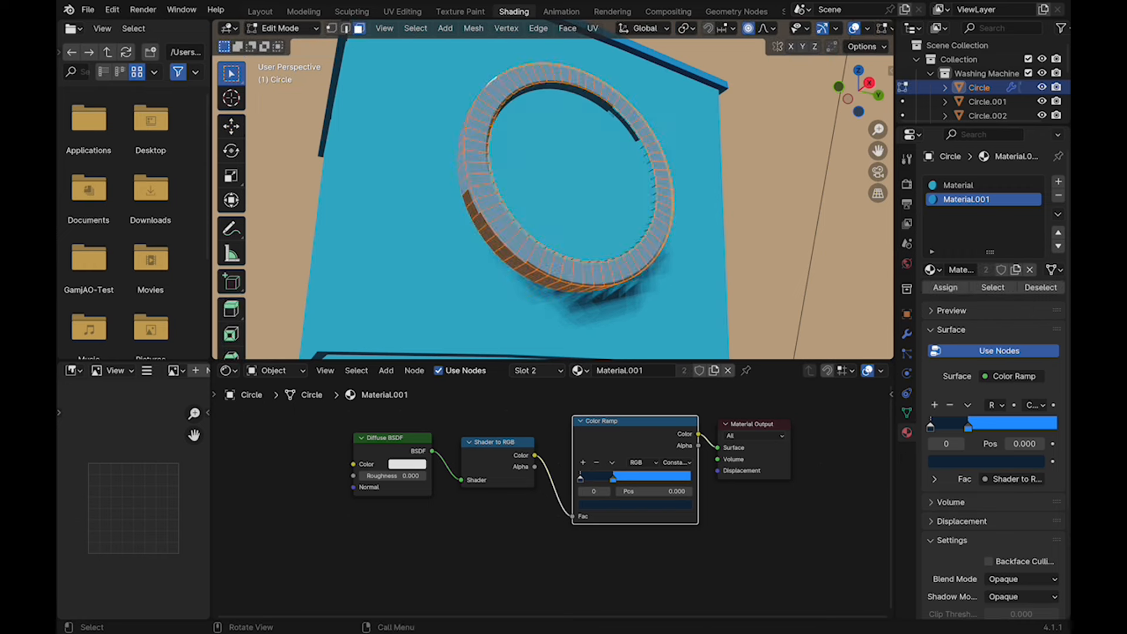
{"action": "left_click", "coordinate": [626, 123]}
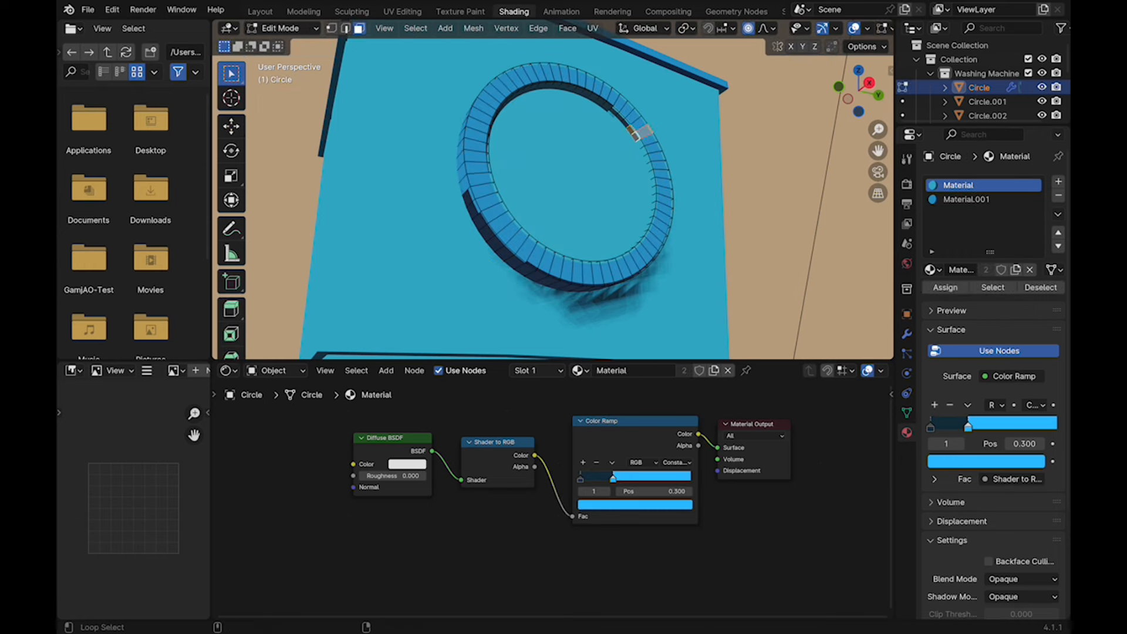
{"action": "scroll", "coordinate": [558, 176], "scroll_direction": "up", "scroll_amount": 5}
{"action": "scroll", "coordinate": [558, 176], "scroll_direction": "down", "scroll_amount": 5}
{"action": "middle_click_drag", "start_coordinate": [587, 205], "coordinate": [590, 184]}
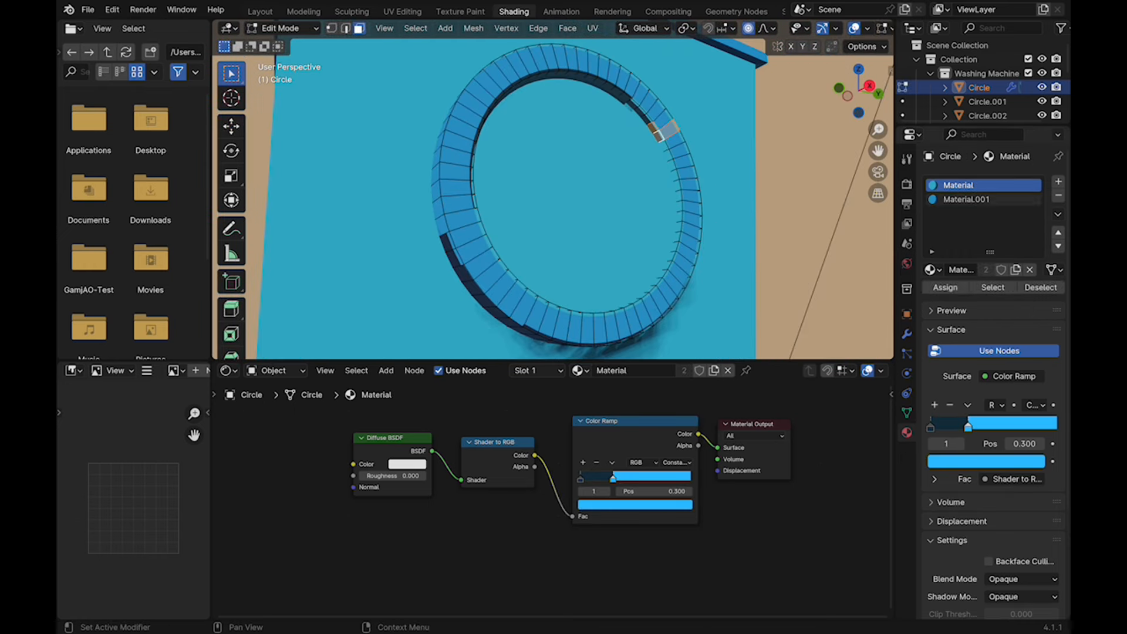
{"action": "left_click", "coordinate": [966, 199]}
{"action": "left_click", "coordinate": [962, 185]}
{"action": "left_click", "coordinate": [966, 199]}
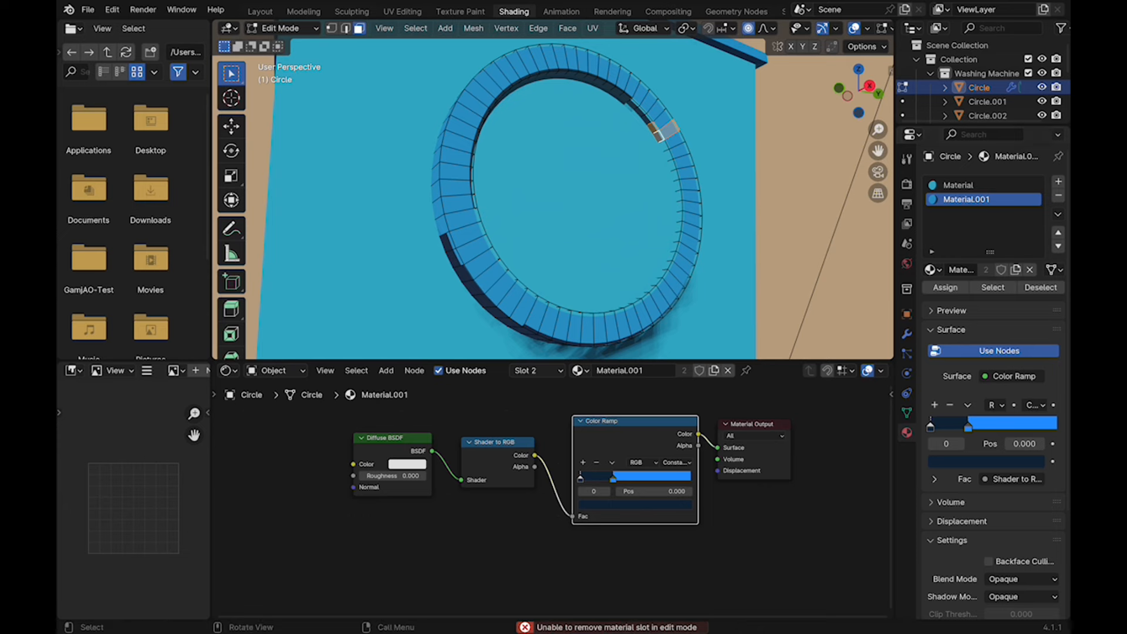
Remove the slot named Material from the door object in Object Mode and save the file
{"action": "key", "text": "Tab"}
{"action": "left_click", "coordinate": [958, 186]}
{"action": "left_click", "coordinate": [1058, 196]}
{"action": "left_click", "coordinate": [817, 183]}
{"action": "scroll", "coordinate": [817, 183], "scroll_direction": "down", "scroll_amount": 5}
{"action": "middle_click_drag", "start_coordinate": [817, 183], "coordinate": [840, 232]}
{"action": "key", "text": "super+s"}
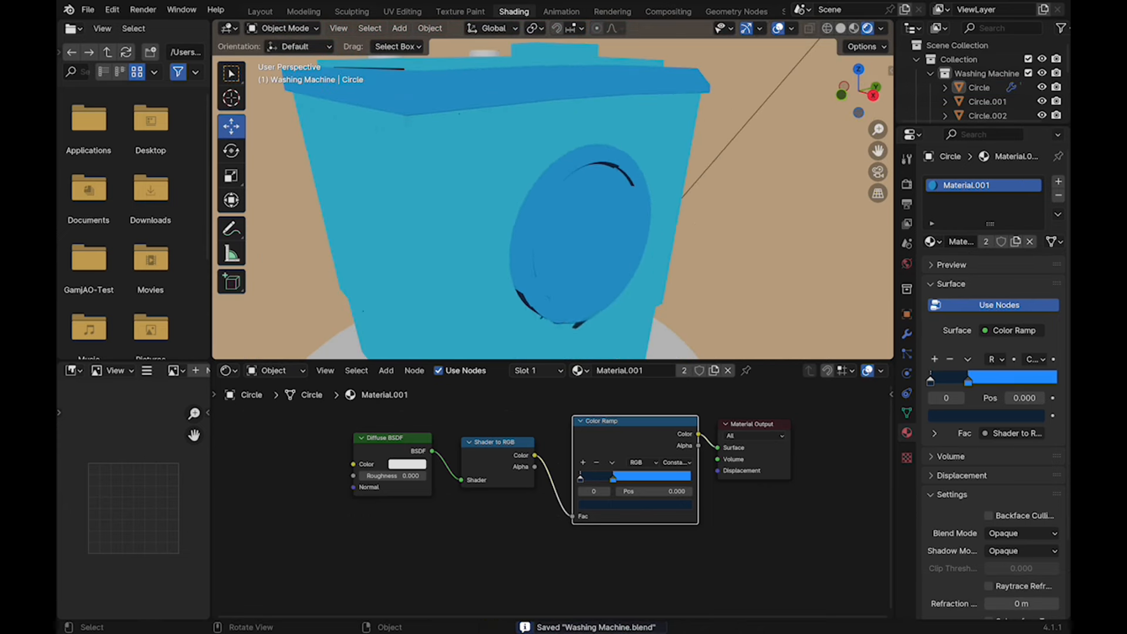
Add a second slot to the door with its own copy of Material and assign it to the round glass face
{"action": "left_click", "coordinate": [1058, 181]}
{"action": "left_click", "coordinate": [931, 270]}
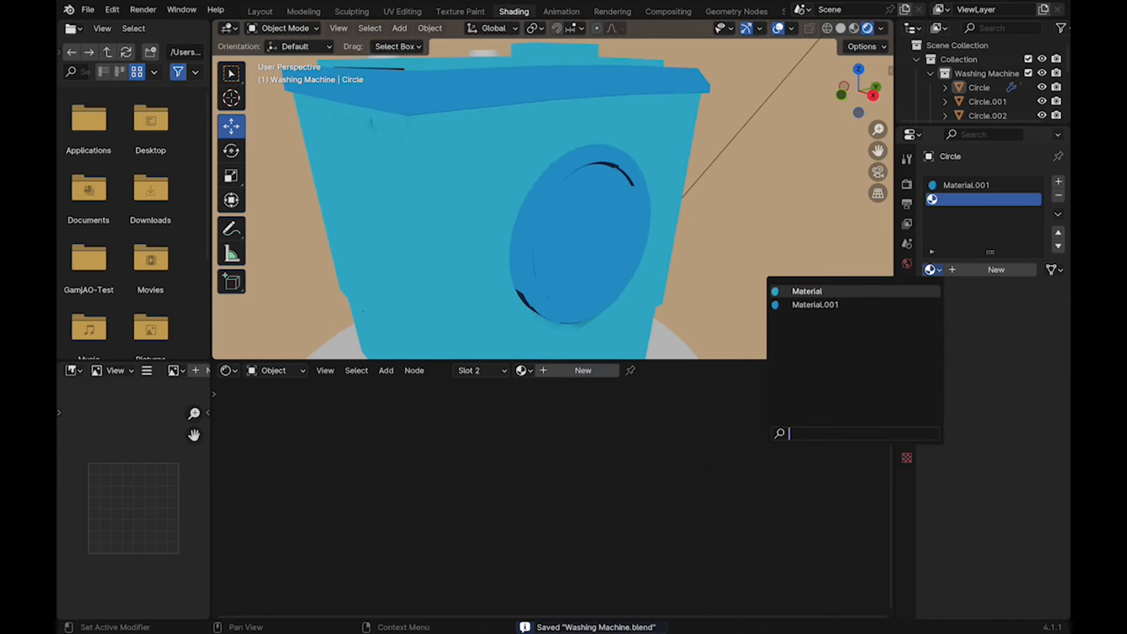
{"action": "left_click", "coordinate": [901, 291]}
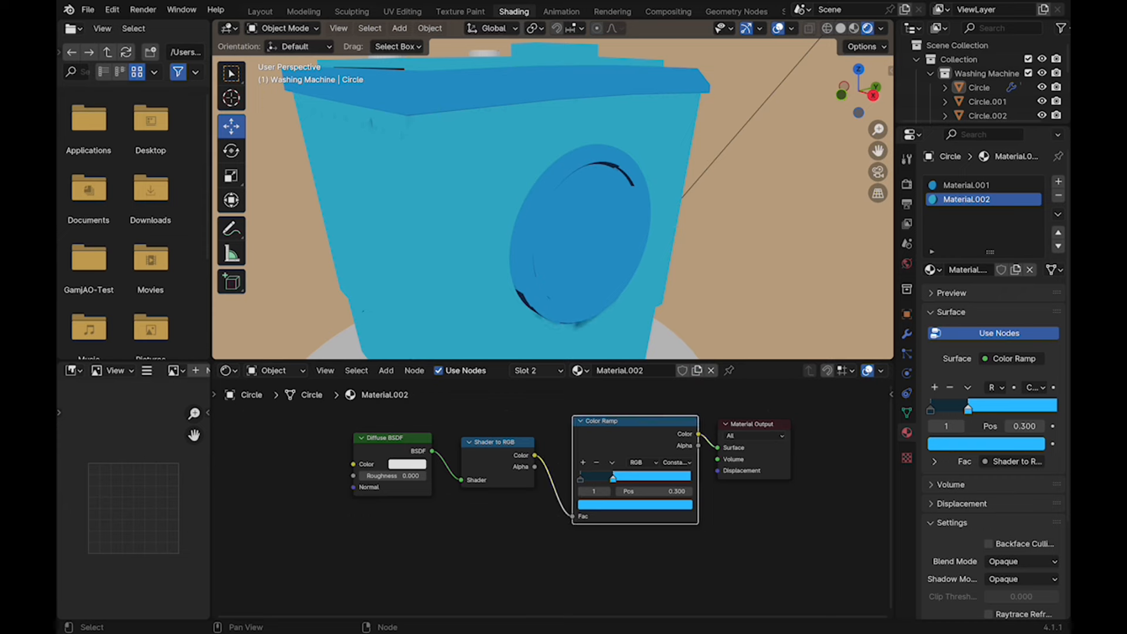
{"action": "left_click", "coordinate": [635, 505]}
{"action": "key", "text": "Tab"}
{"action": "left_click", "coordinate": [590, 235]}
{"action": "left_click", "coordinate": [974, 199]}
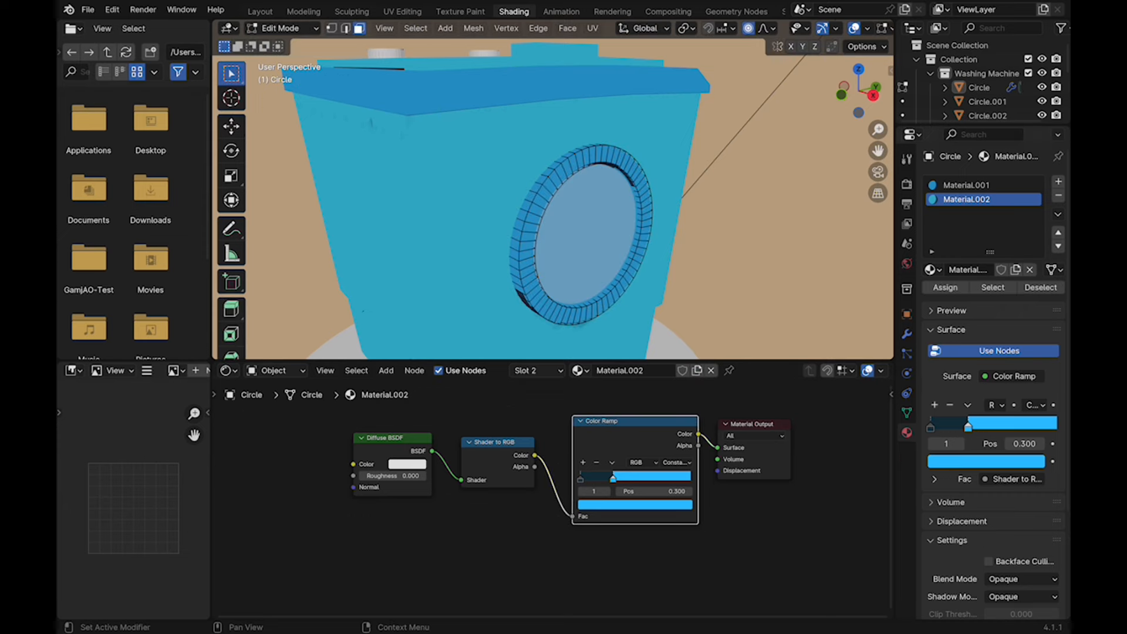
{"action": "left_click", "coordinate": [946, 288]}
{"action": "key", "text": "Tab"}
{"action": "key", "text": "Tab"}
Change the door glass material's light stop to pale cyan 89F2FF and save the file
{"action": "left_click", "coordinate": [635, 505]}
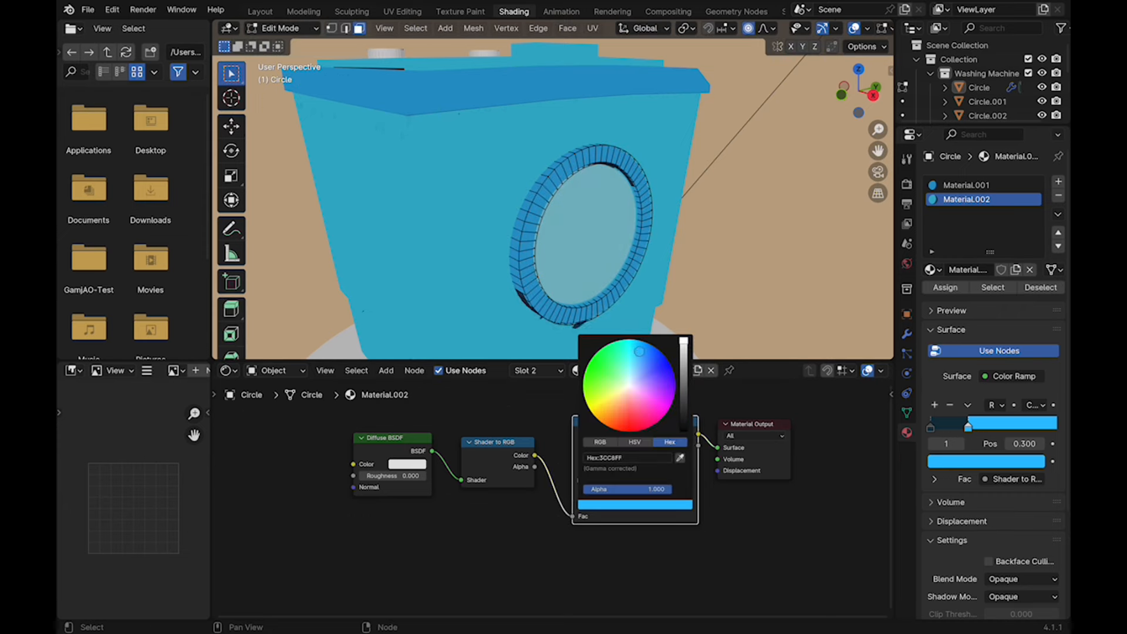
{"action": "left_click_drag", "start_coordinate": [639, 351], "coordinate": [633, 362]}
{"action": "key", "text": "Tab"}
{"action": "mouse_move", "coordinate": [587, 235]}
{"action": "middle_mouse_down"}
{"action": "mouse_move", "coordinate": [528, 234]}
{"action": "mouse_move", "coordinate": [581, 235]}
{"action": "middle_mouse_up"}
{"action": "scroll", "coordinate": [581, 234], "scroll_direction": "down", "scroll_amount": 4}
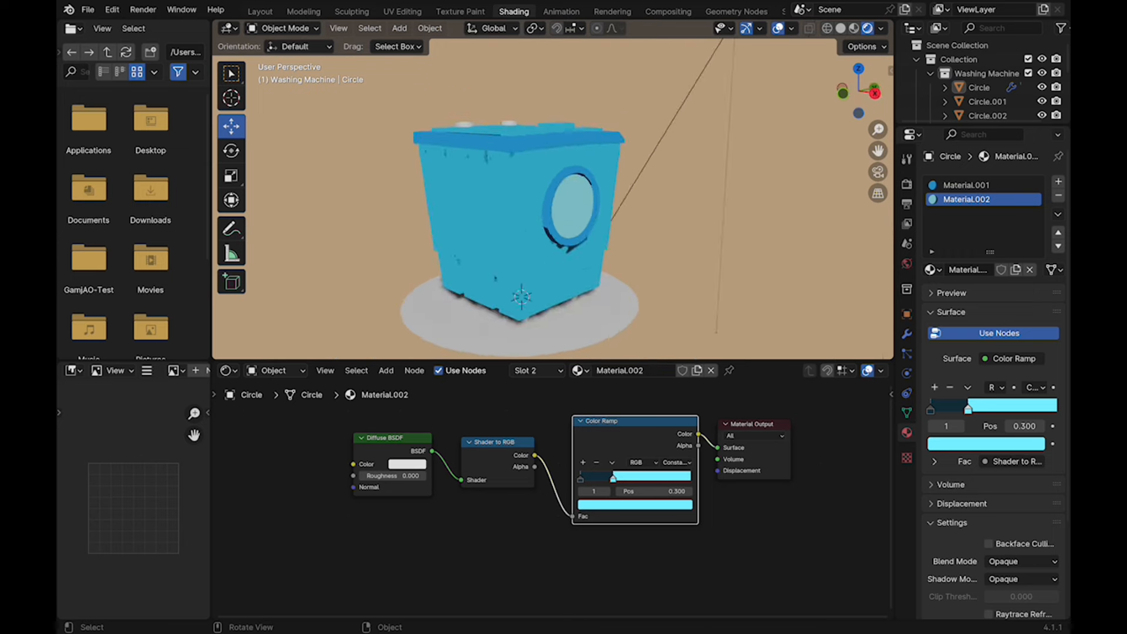
{"action": "scroll", "coordinate": [553, 200], "scroll_direction": "down", "scroll_amount": 3}
{"action": "middle_click_drag", "start_coordinate": [553, 199], "coordinate": [573, 205]}
{"action": "key", "text": "super+s"}
Select the sun light and rotate it in several passes, checking how the shadows fall on the machine and ground disc
{"action": "middle_click_drag", "start_coordinate": [616, 146], "coordinate": [622, 176]}
{"action": "left_click", "coordinate": [682, 103]}
{"action": "middle_click_drag", "start_coordinate": [675, 111], "coordinate": [669, 77]}
{"action": "left_click", "coordinate": [231, 151]}
{"action": "middle_click_drag", "start_coordinate": [528, 176], "coordinate": [554, 223], "text": "shift"}
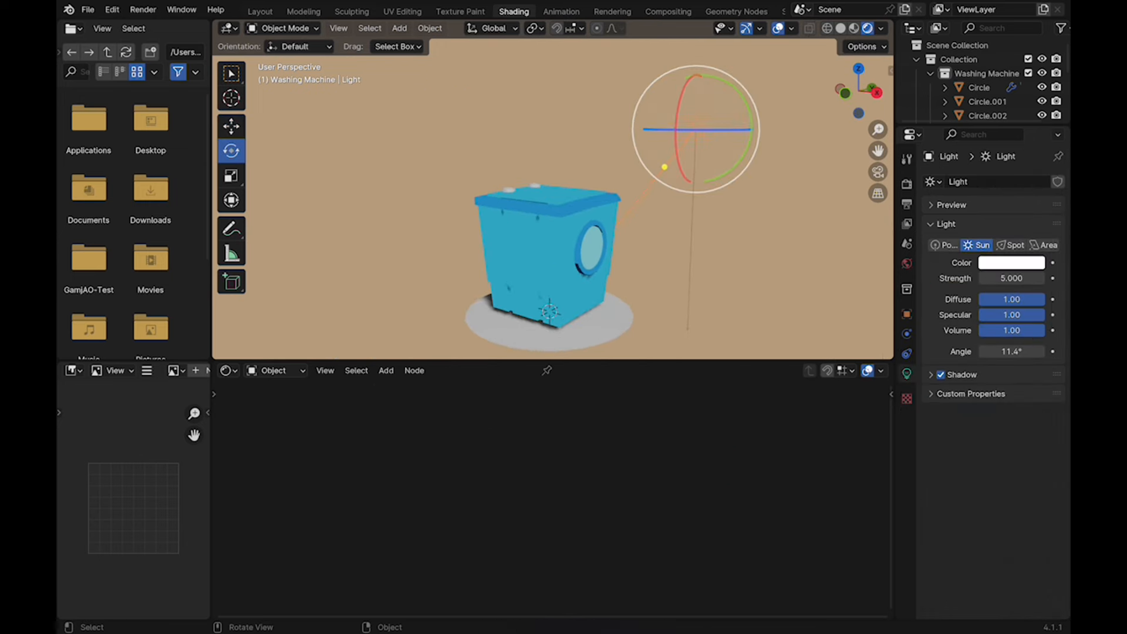
{"action": "left_click_drag", "start_coordinate": [737, 129], "coordinate": [711, 134]}
{"action": "middle_click_drag", "start_coordinate": [712, 134], "coordinate": [719, 165]}
{"action": "mouse_move", "coordinate": [708, 172]}
{"action": "left_mouse_down"}
{"action": "mouse_move", "coordinate": [734, 171]}
{"action": "mouse_move", "coordinate": [721, 172]}
{"action": "left_mouse_up"}
{"action": "mouse_move", "coordinate": [722, 172]}
{"action": "middle_mouse_down"}
{"action": "mouse_move", "coordinate": [639, 134]}
{"action": "mouse_move", "coordinate": [707, 166]}
{"action": "middle_mouse_up"}
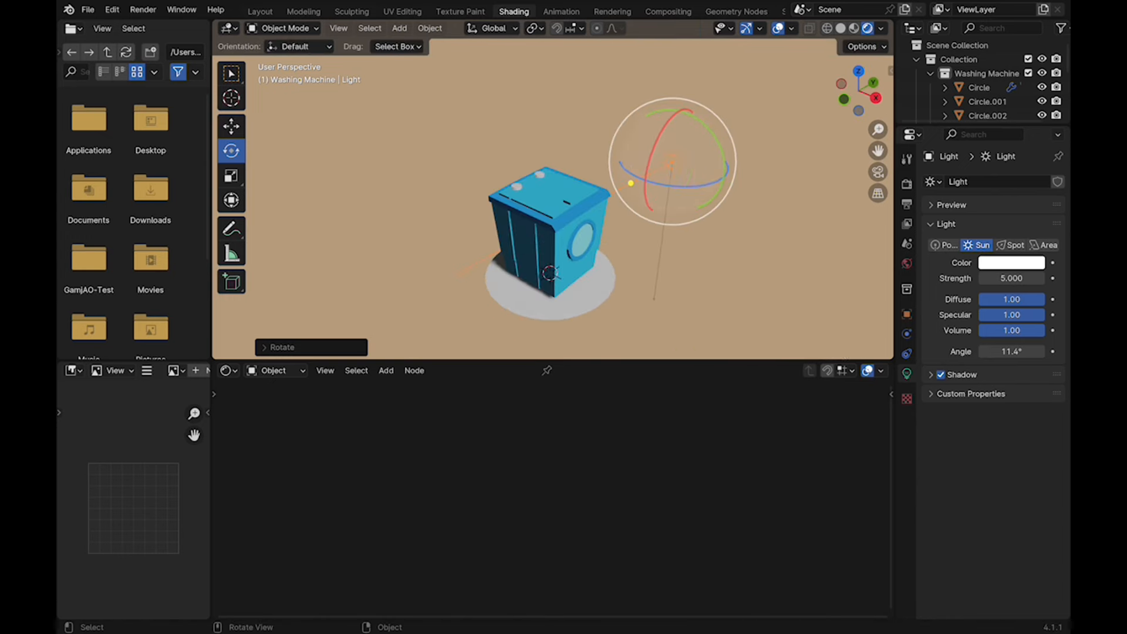
{"action": "mouse_move", "coordinate": [679, 188]}
{"action": "left_mouse_down"}
{"action": "mouse_move", "coordinate": [649, 162]}
{"action": "mouse_move", "coordinate": [665, 191]}
{"action": "left_mouse_up"}
{"action": "middle_click_drag", "start_coordinate": [665, 191], "coordinate": [607, 169]}
Try a sun strength of 10 and set it back to 5
{"action": "left_click", "coordinate": [1011, 278]}
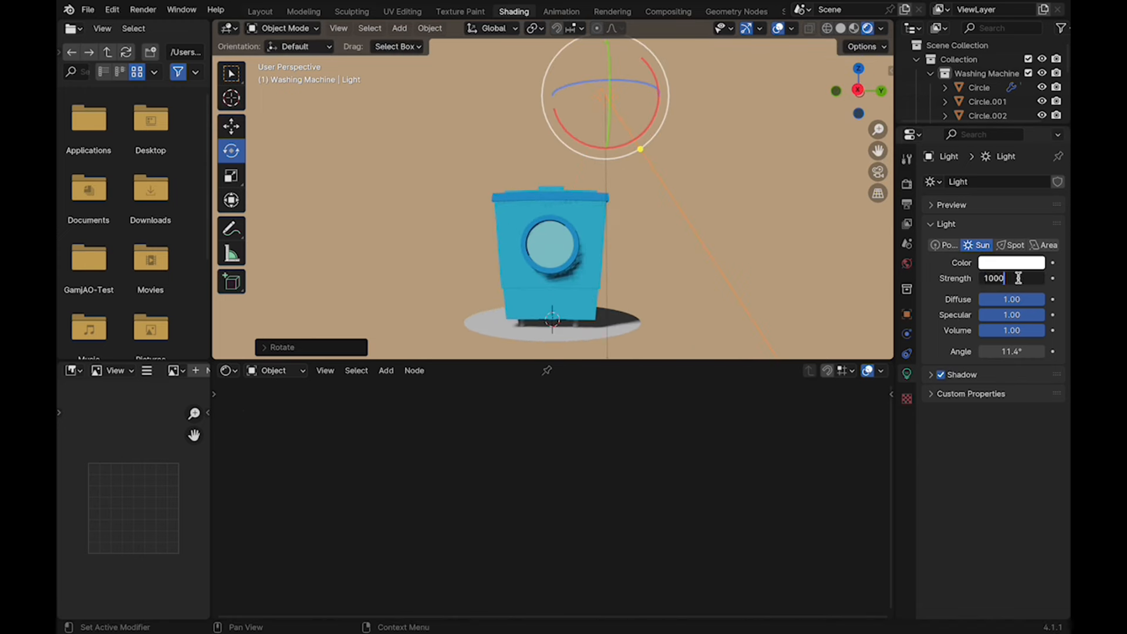
{"action": "middle_click_drag", "start_coordinate": [693, 193], "coordinate": [756, 234]}
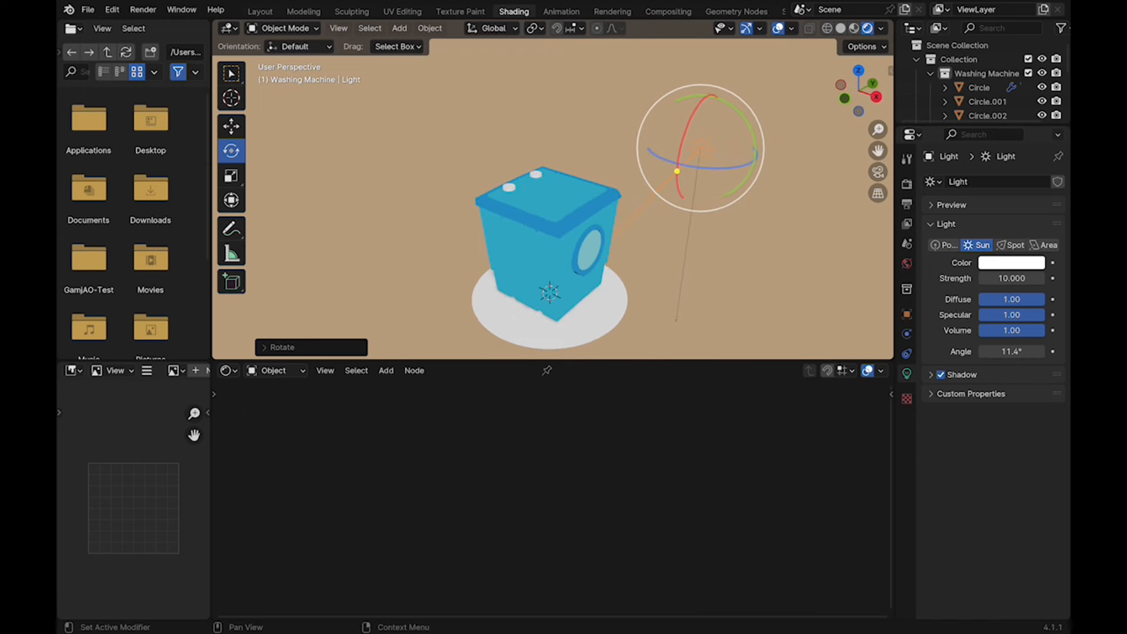
{"action": "type", "text": "5"}
{"action": "key", "text": "Return"}
{"action": "middle_click_drag", "start_coordinate": [551, 235], "coordinate": [587, 223]}
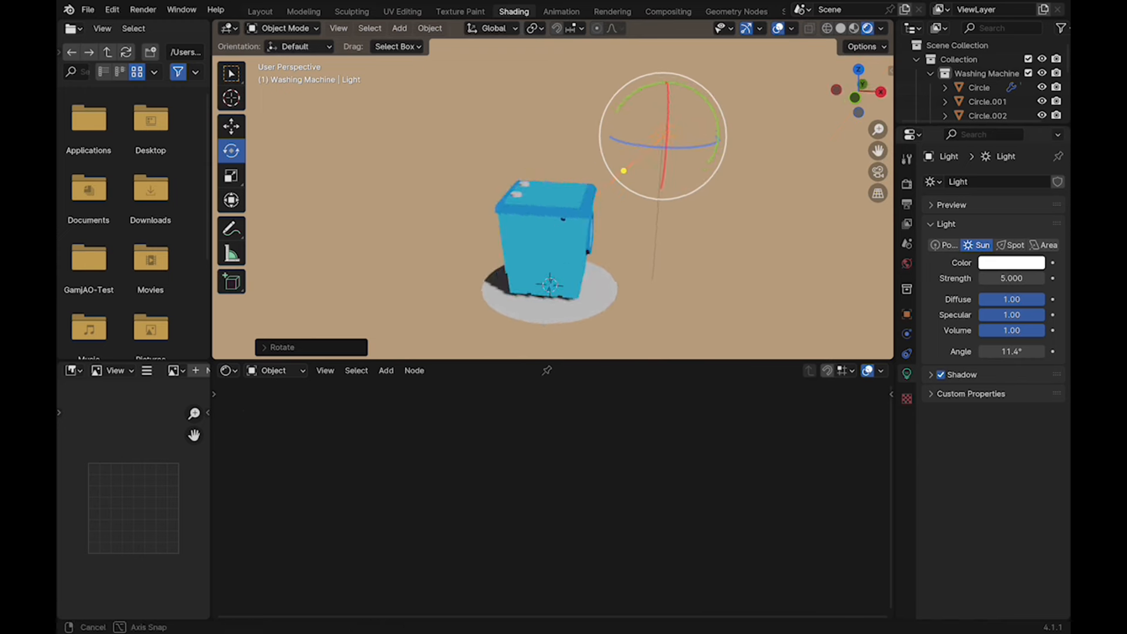
Select the door and set its glass material's dark stop to a darkened shade of its pale cyan 89F2FF
{"action": "scroll", "coordinate": [596, 259], "scroll_direction": "up", "scroll_amount": 5}
{"action": "left_click", "coordinate": [596, 262]}
{"action": "left_click", "coordinate": [635, 505]}
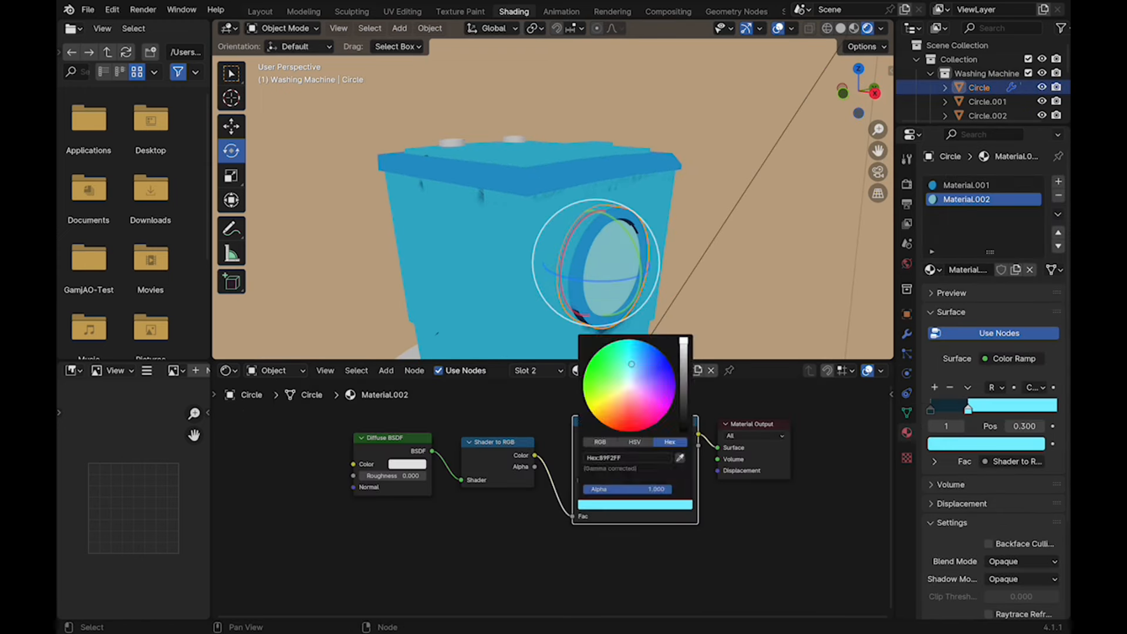
{"action": "type", "text": "103847"}
{"action": "key", "text": "Return"}
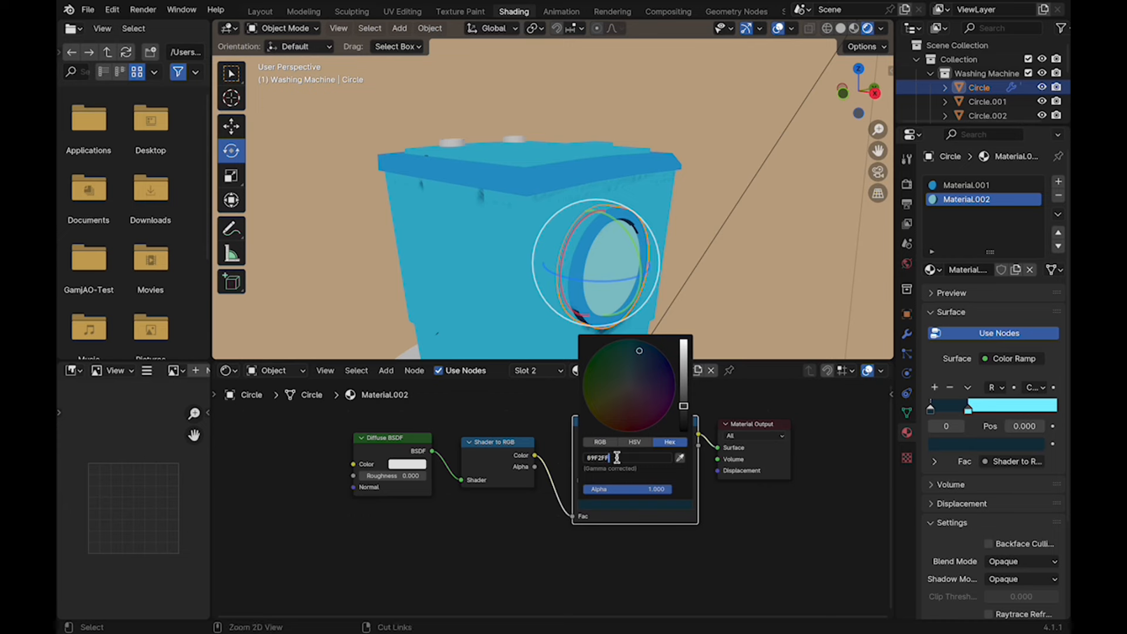
{"action": "key", "text": "Tab"}
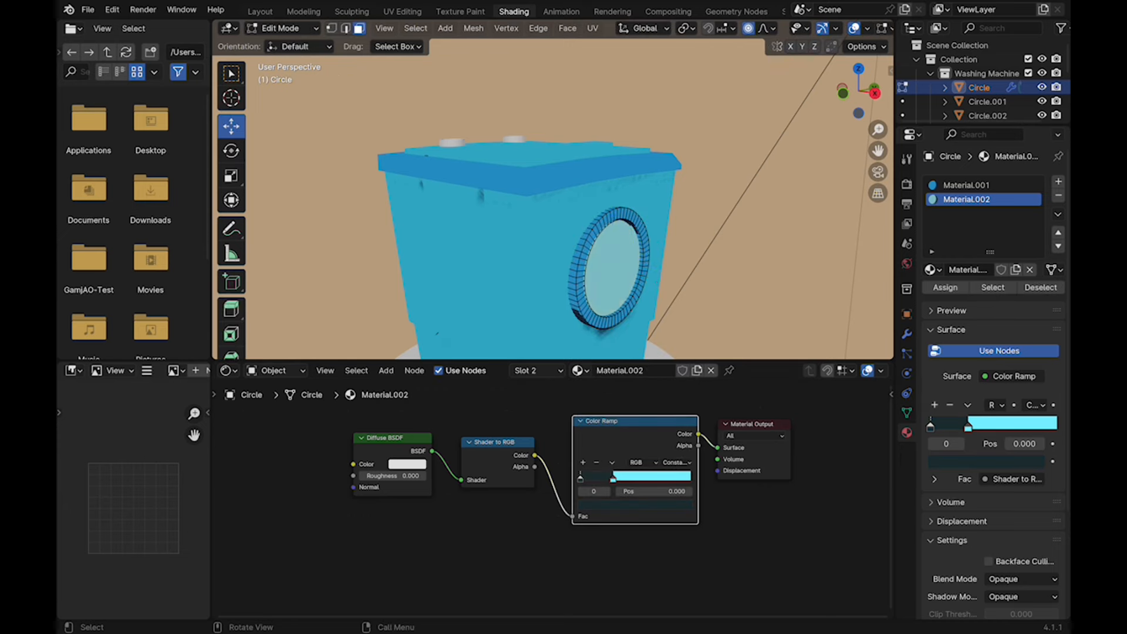
{"action": "key", "text": "Tab"}
Save the file, edit the machine body, and add a third material slot with its own copy of Material.001
{"action": "left_click", "coordinate": [505, 264]}
{"action": "middle_click_drag", "start_coordinate": [505, 264], "coordinate": [502, 284]}
{"action": "key", "text": "super+s"}
{"action": "key", "text": "Tab"}
{"action": "left_click", "coordinate": [1058, 182]}
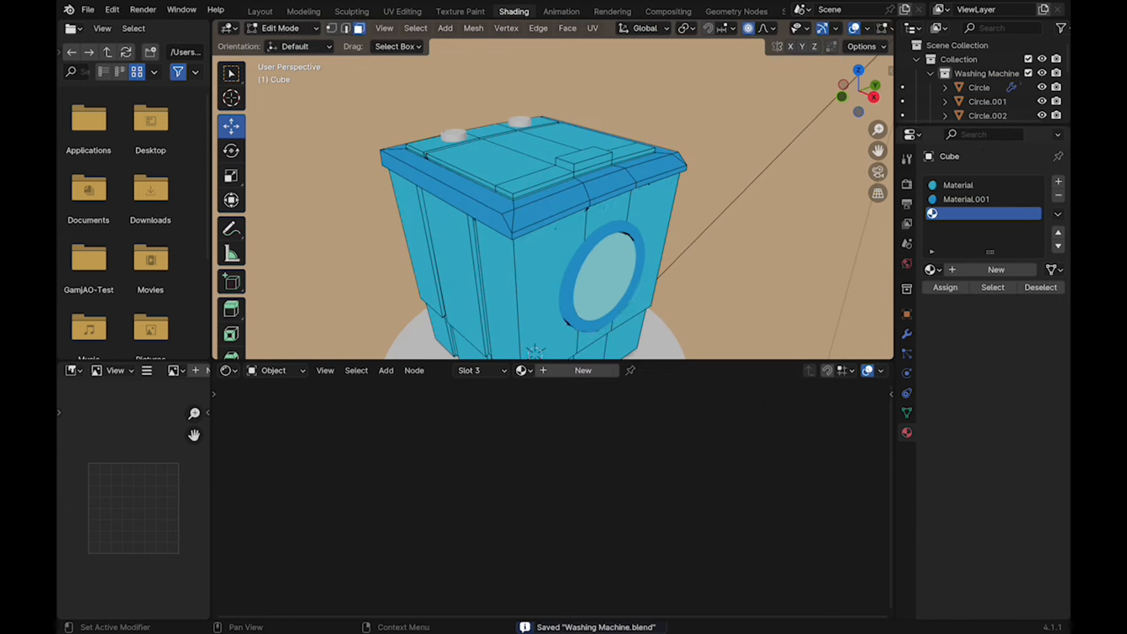
{"action": "key", "text": "Down"}
{"action": "key", "text": "Return"}
{"action": "left_click", "coordinate": [1016, 270]}
{"action": "scroll", "coordinate": [470, 159], "scroll_direction": "up", "scroll_amount": 2}
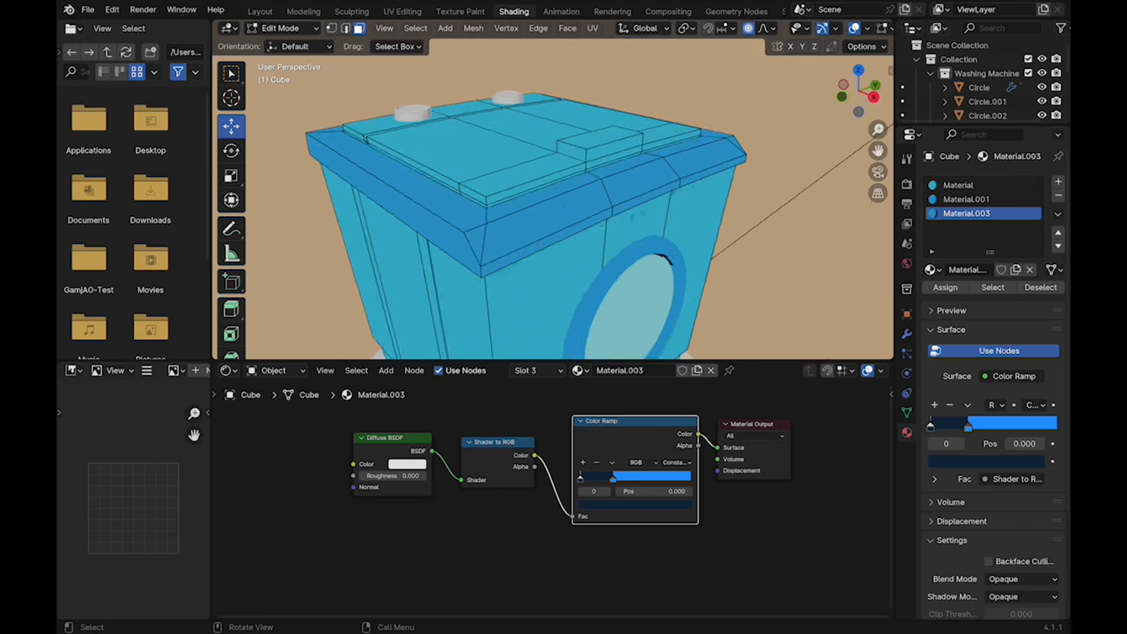
Select the lid panel's top faces and thin front side faces on the machine body, undoing the last selection change
{"action": "middle_click_drag", "start_coordinate": [470, 159], "coordinate": [494, 204], "text": "shift"}
{"action": "scroll", "coordinate": [494, 204], "scroll_direction": "up", "scroll_amount": 1}
{"action": "left_click", "coordinate": [494, 204]}
{"action": "left_click", "coordinate": [563, 237], "text": "shift"}
{"action": "middle_click_drag", "start_coordinate": [562, 237], "coordinate": [590, 234]}
{"action": "scroll", "coordinate": [587, 235], "scroll_direction": "up", "scroll_amount": 2}
{"action": "left_click", "coordinate": [516, 256], "text": "shift"}
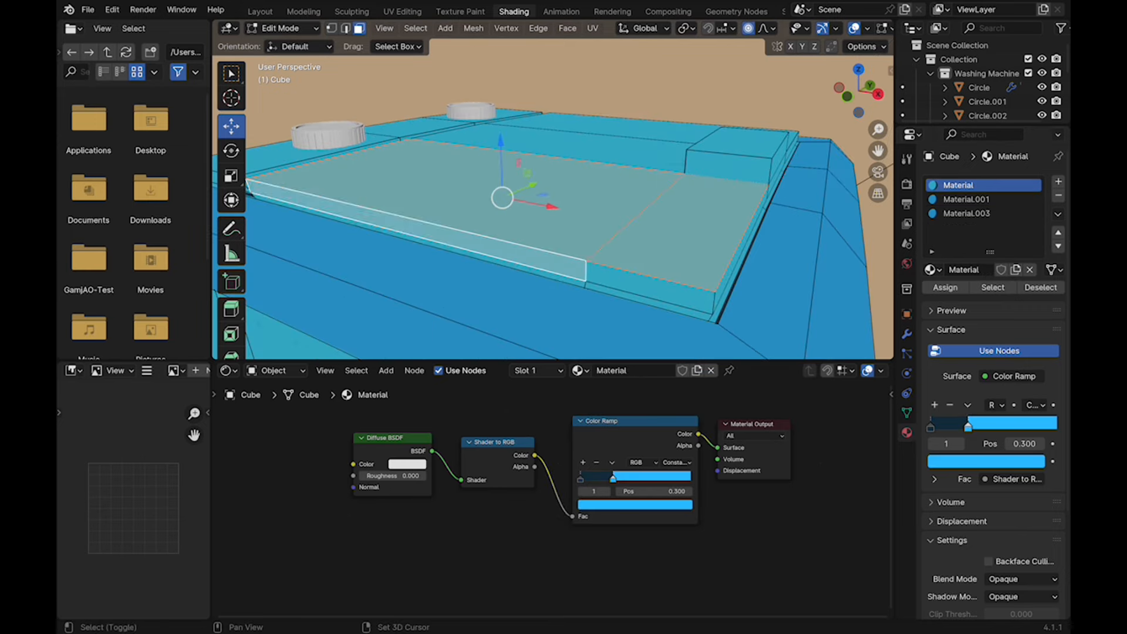
{"action": "left_click", "coordinate": [648, 292], "text": "shift"}
{"action": "left_click", "coordinate": [622, 312], "text": "shift"}
{"action": "key", "text": "super+z"}
Add the remaining top and side faces of the lid panel to the selection and assign Material.003 to them
{"action": "middle_click_drag", "start_coordinate": [625, 293], "coordinate": [640, 270]}
{"action": "left_click", "coordinate": [651, 164], "text": "shift"}
{"action": "scroll", "coordinate": [651, 164], "scroll_direction": "down", "scroll_amount": 4}
{"action": "middle_click_drag", "start_coordinate": [651, 164], "coordinate": [446, 223]}
{"action": "scroll", "coordinate": [447, 223], "scroll_direction": "up", "scroll_amount": 4}
{"action": "left_click", "coordinate": [465, 244], "text": "shift"}
{"action": "middle_click_drag", "start_coordinate": [458, 293], "coordinate": [649, 231], "text": "shift"}
{"action": "scroll", "coordinate": [465, 243], "scroll_direction": "down", "scroll_amount": 5}
{"action": "left_click", "coordinate": [966, 214]}
{"action": "left_click", "coordinate": [945, 287]}
Set the lid material's light stop to a deeper blue and return to Object Mode
{"action": "left_click", "coordinate": [635, 505]}
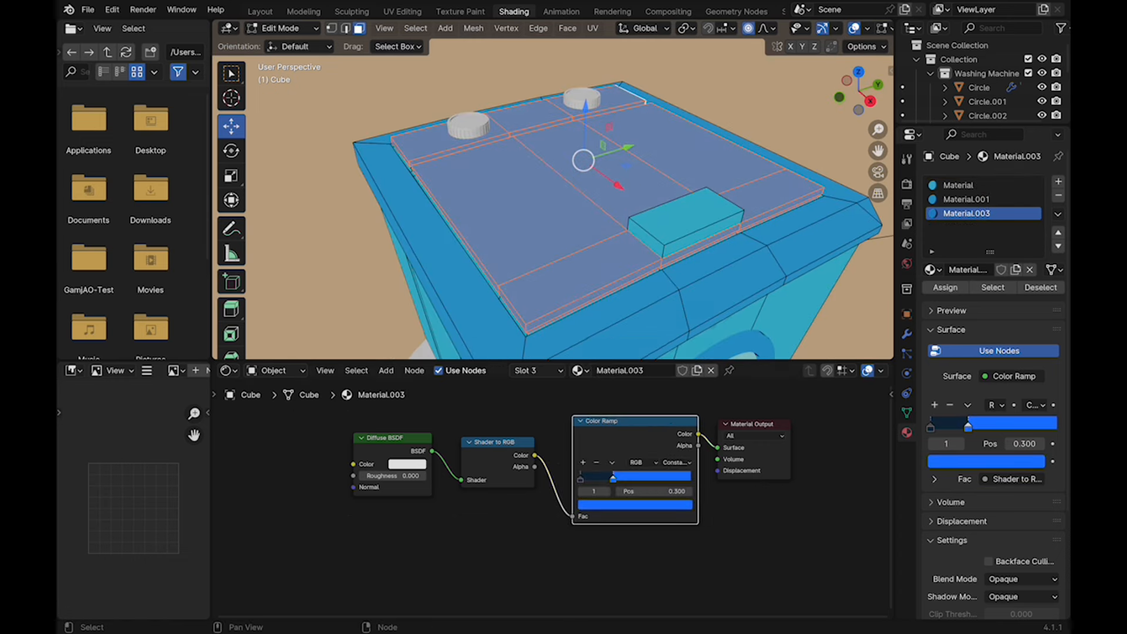
{"action": "key", "text": "Tab"}
{"action": "scroll", "coordinate": [587, 265], "scroll_direction": "down", "scroll_amount": 5}
{"action": "middle_click_drag", "start_coordinate": [587, 264], "coordinate": [593, 238]}
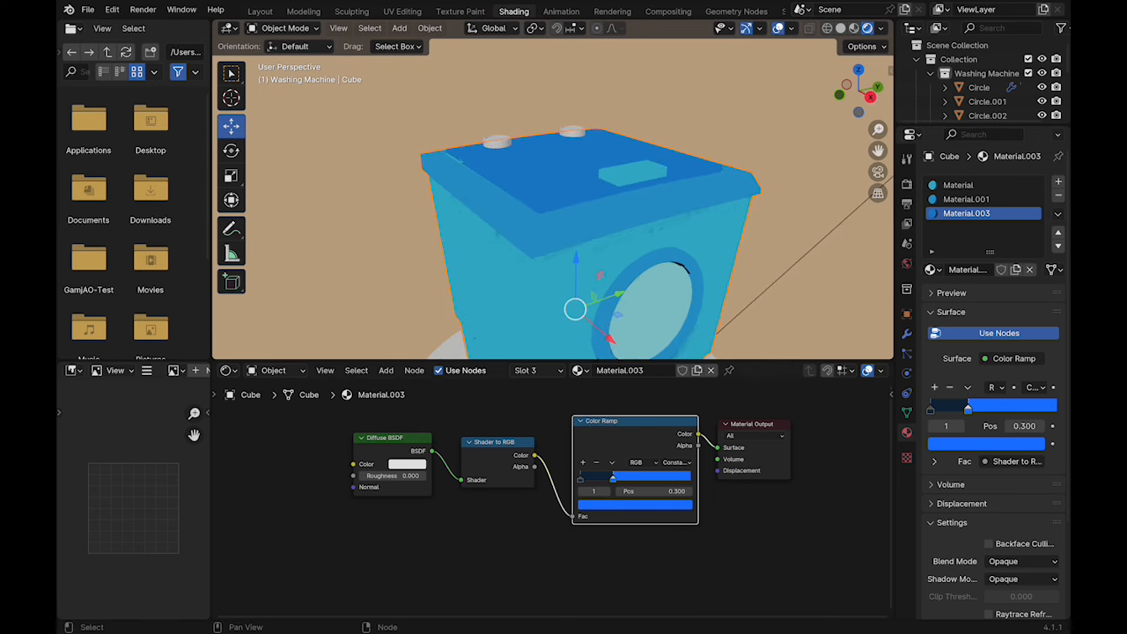
Try lighter blues such as 22BDFF on the lid material's light stop and settle on 1983FF
{"action": "left_click", "coordinate": [635, 505]}
{"action": "mouse_move", "coordinate": [646, 352]}
{"action": "left_mouse_down"}
{"action": "mouse_move", "coordinate": [601, 367]}
{"action": "mouse_move", "coordinate": [587, 403]}
{"action": "mouse_move", "coordinate": [594, 365]}
{"action": "mouse_move", "coordinate": [650, 350]}
{"action": "left_mouse_up"}
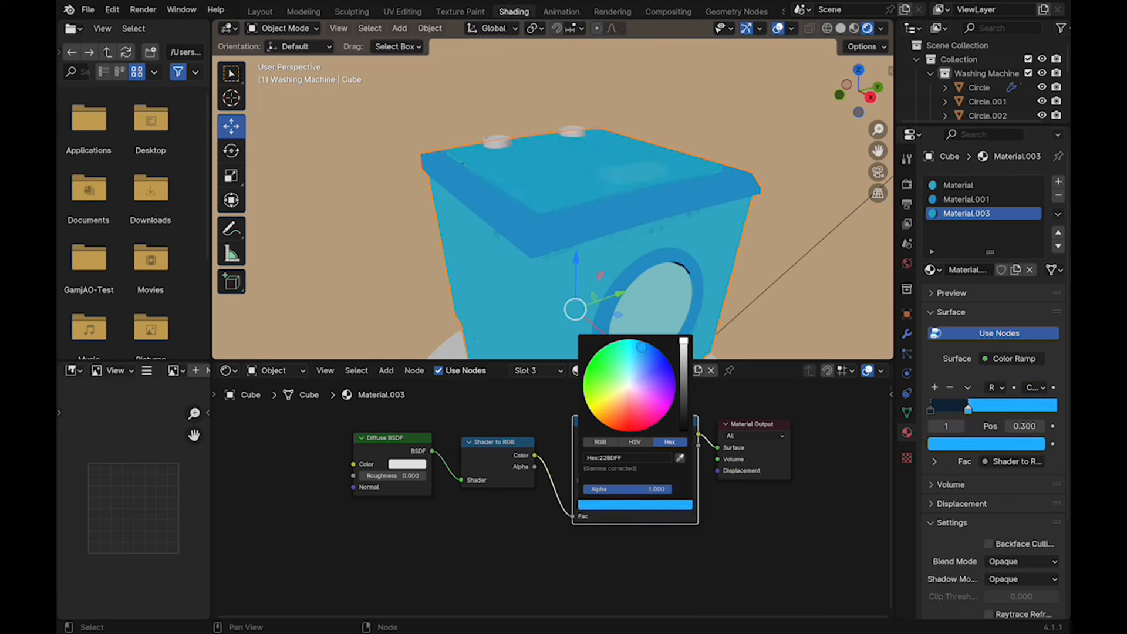
{"action": "mouse_move", "coordinate": [651, 351]}
{"action": "left_mouse_down"}
{"action": "mouse_move", "coordinate": [619, 344]}
{"action": "mouse_move", "coordinate": [615, 418]}
{"action": "mouse_move", "coordinate": [661, 392]}
{"action": "mouse_move", "coordinate": [655, 354]}
{"action": "left_mouse_up"}
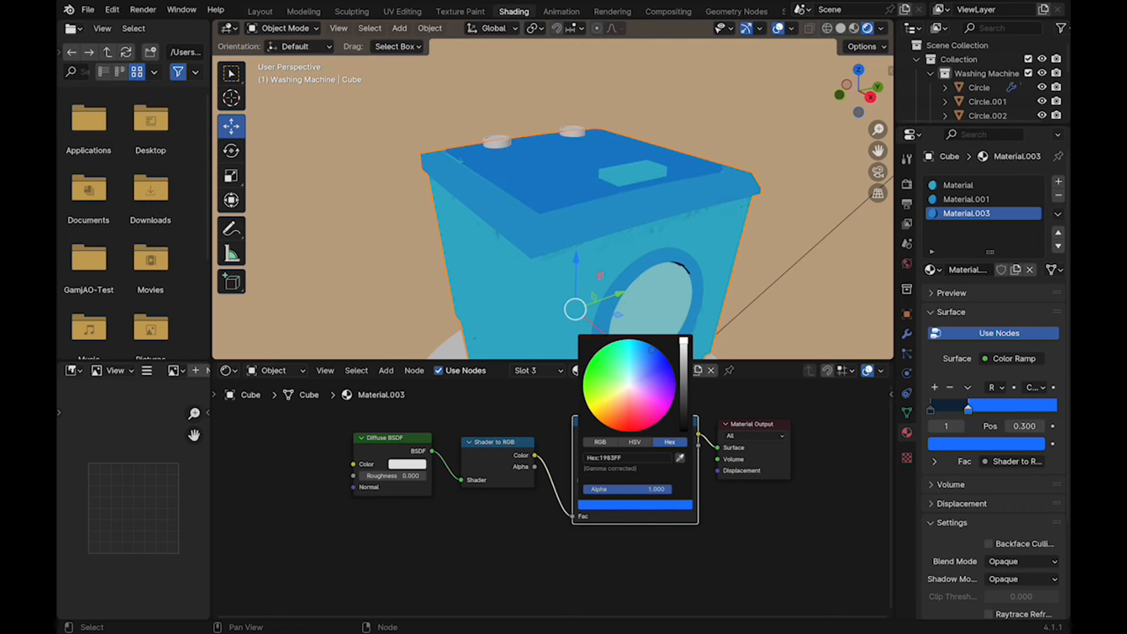
{"action": "scroll", "coordinate": [646, 282], "scroll_direction": "down", "scroll_amount": 2}
{"action": "mouse_move", "coordinate": [646, 281]}
{"action": "middle_mouse_down"}
{"action": "mouse_move", "coordinate": [663, 271]}
{"action": "mouse_move", "coordinate": [646, 253]}
{"action": "mouse_move", "coordinate": [671, 271]}
{"action": "mouse_move", "coordinate": [645, 274]}
{"action": "mouse_move", "coordinate": [653, 255]}
{"action": "mouse_move", "coordinate": [632, 262]}
{"action": "mouse_move", "coordinate": [629, 282]}
{"action": "middle_mouse_up"}
{"action": "scroll", "coordinate": [622, 235], "scroll_direction": "down", "scroll_amount": 3}
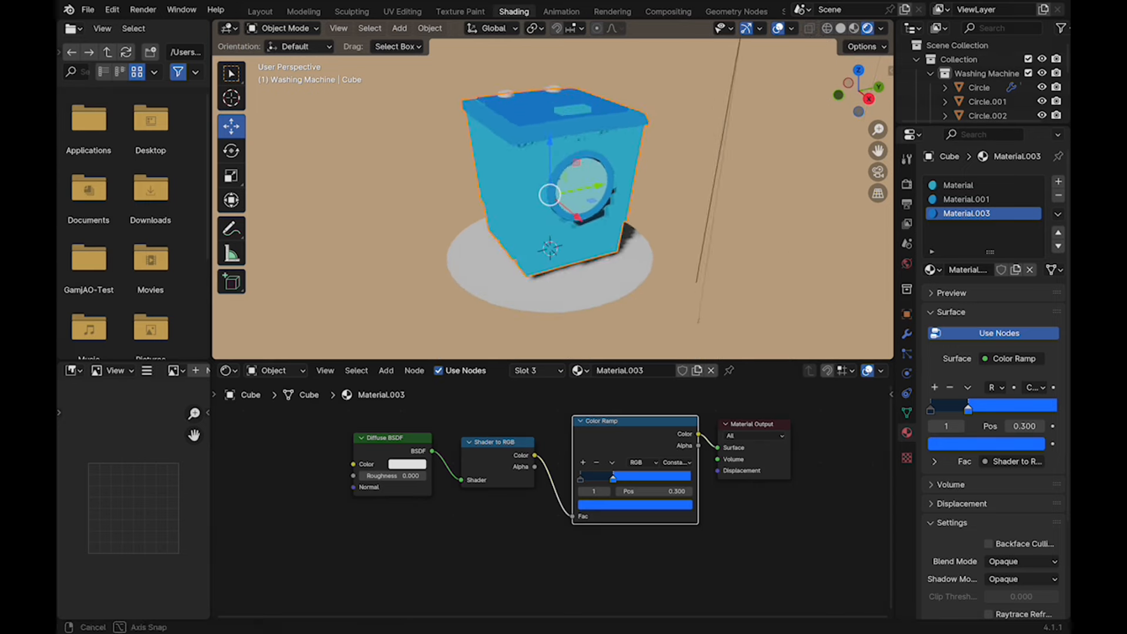
{"action": "scroll", "coordinate": [617, 194], "scroll_direction": "up", "scroll_amount": 4}
{"action": "middle_click_drag", "start_coordinate": [617, 193], "coordinate": [675, 195]}
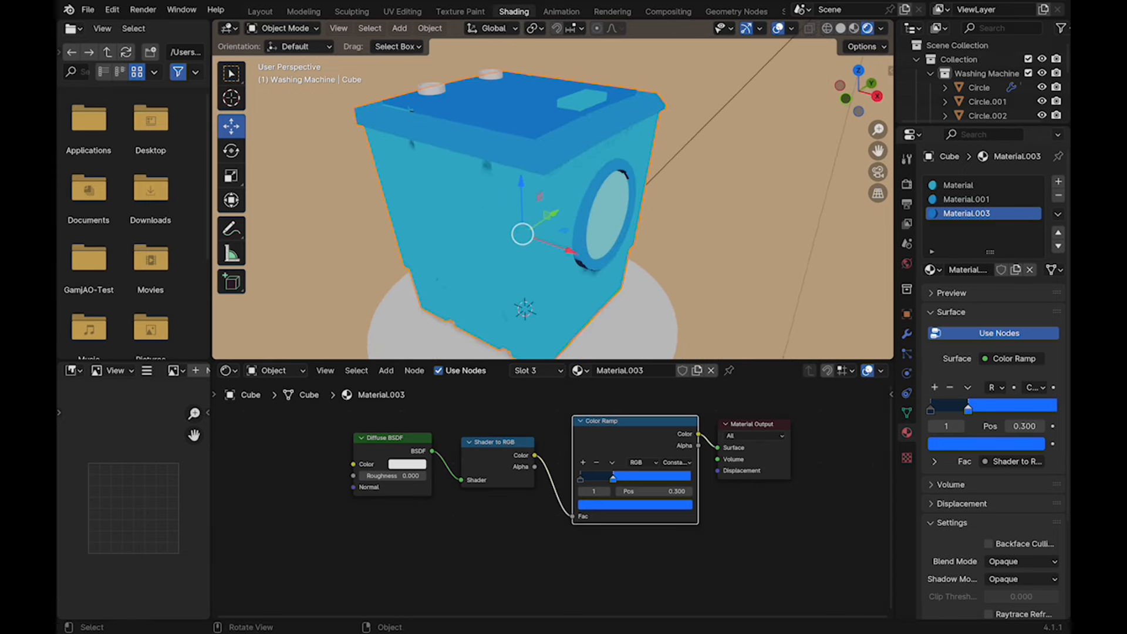
Copy the lid material's light blue to its ramp's dark stop and darken it to 062241
{"action": "left_click", "coordinate": [635, 504]}
{"action": "left_click", "coordinate": [580, 478]}
{"action": "left_click", "coordinate": [635, 504]}
{"action": "key", "text": "Return"}
{"action": "left_click_drag", "start_coordinate": [683, 403], "coordinate": [684, 410]}
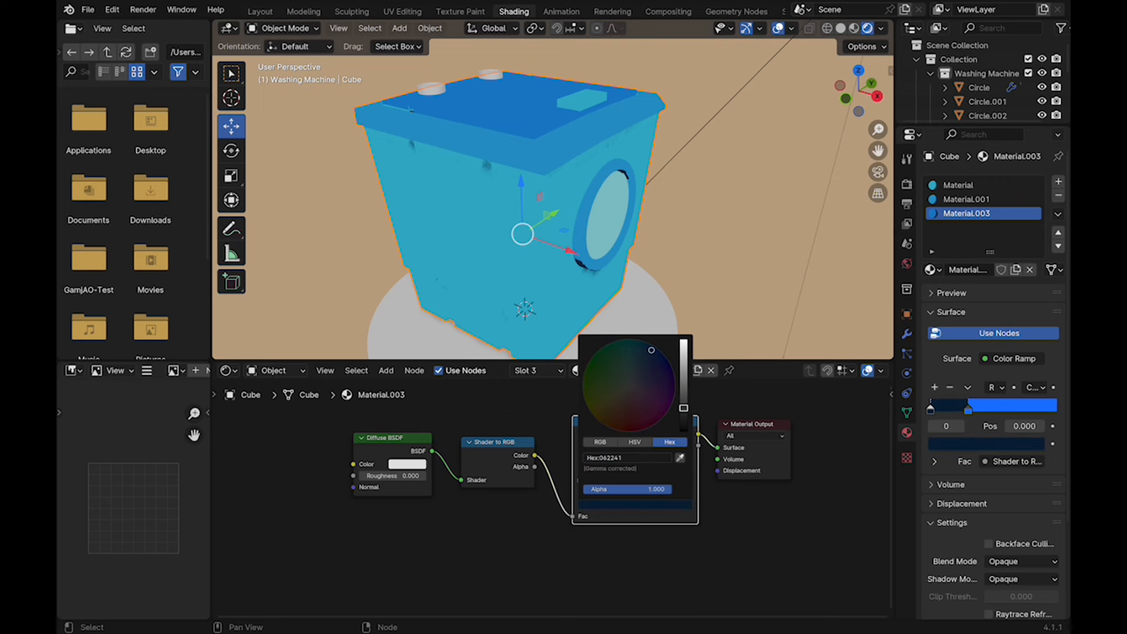
Add a fourth material slot to the body, carrying Material.003, and make it an independent copy named Material.004
{"action": "middle_click_drag", "start_coordinate": [681, 276], "coordinate": [719, 296]}
{"action": "left_click", "coordinate": [1058, 181]}
{"action": "left_click", "coordinate": [526, 371]}
{"action": "left_click", "coordinate": [576, 435]}
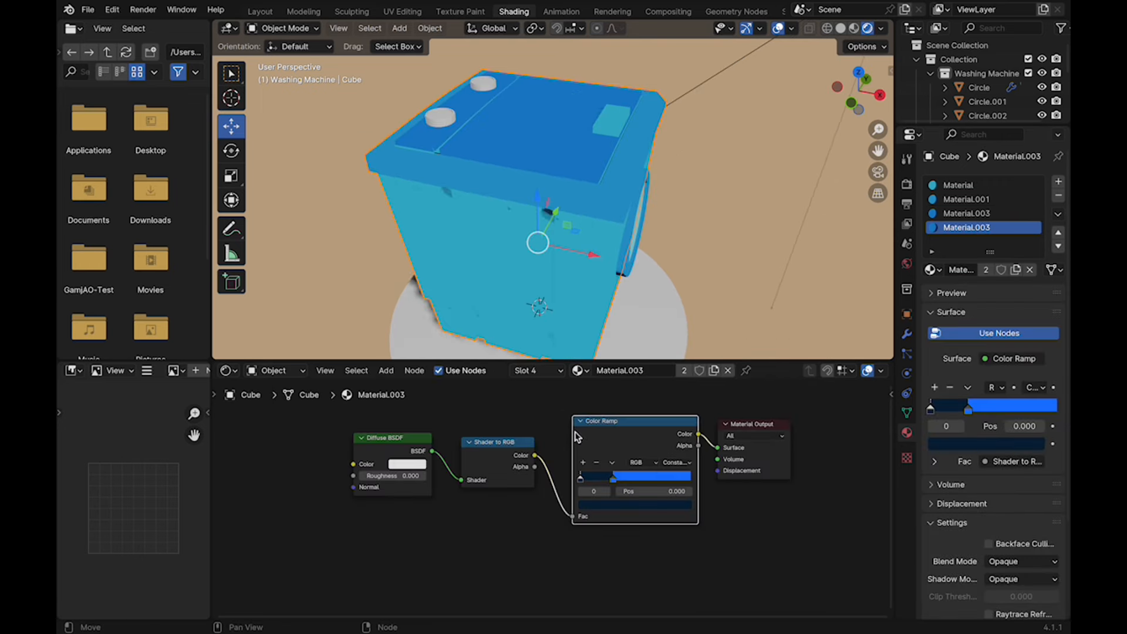
Clear the blue from both color-ramp stops of Material.004 and darken them to near-black grey
{"action": "left_click", "coordinate": [635, 504]}
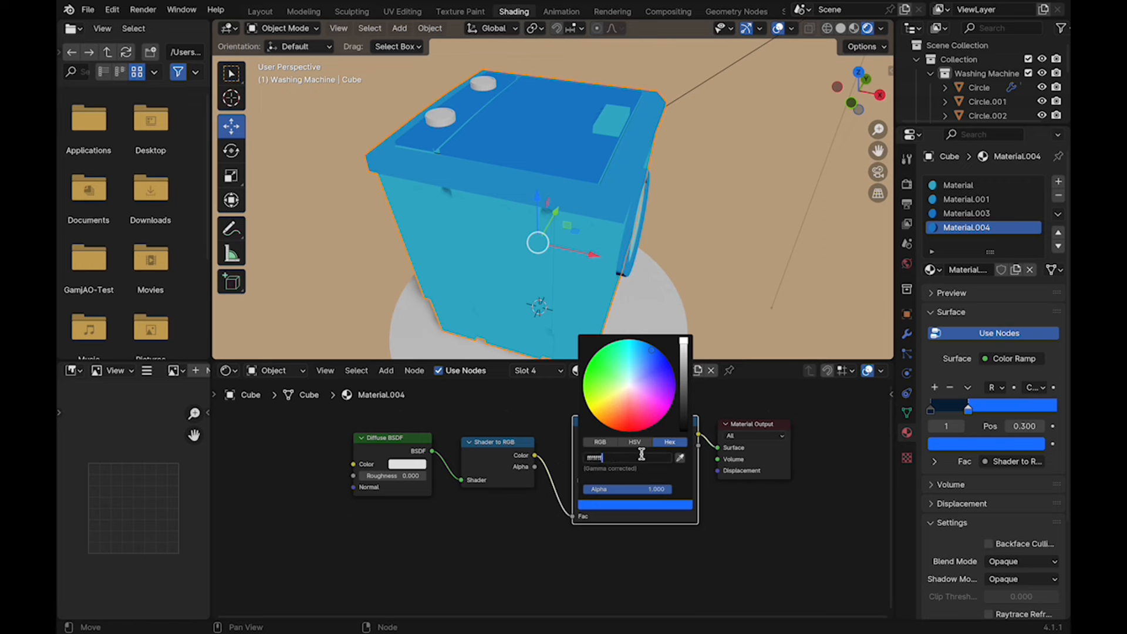
{"action": "key", "text": "Return"}
{"action": "left_click", "coordinate": [635, 504]}
{"action": "left_click", "coordinate": [627, 458]}
{"action": "key", "text": "BackSpace"}
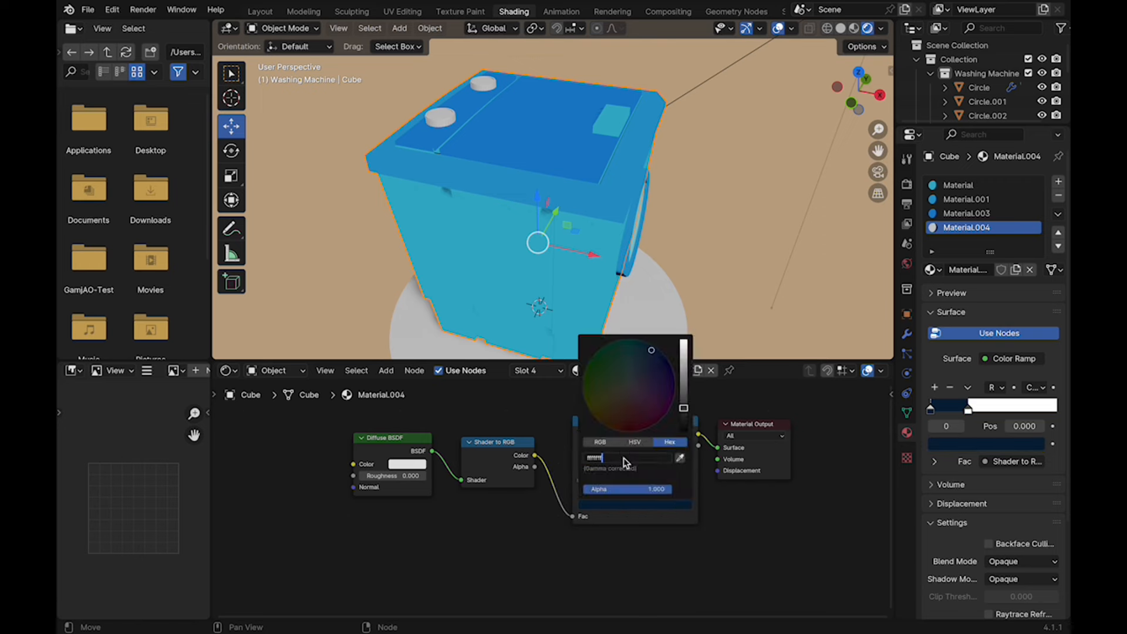
{"action": "key", "text": "Return"}
{"action": "left_click", "coordinate": [613, 479]}
{"action": "left_click", "coordinate": [635, 504]}
{"action": "left_click_drag", "start_coordinate": [684, 403], "coordinate": [683, 416]}
{"action": "left_click", "coordinate": [580, 479]}
{"action": "left_click", "coordinate": [631, 511]}
{"action": "left_click", "coordinate": [635, 504]}
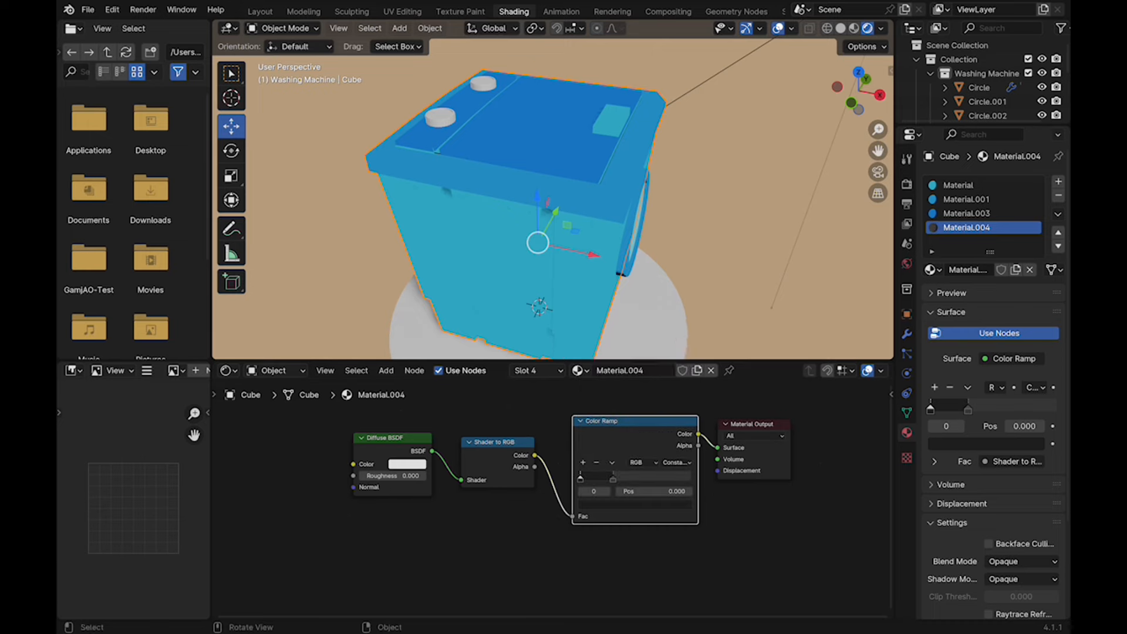
Enter Edit Mode on the body and select the narrow faces of the groove between the control panel and the lid
{"action": "middle_click_drag", "start_coordinate": [538, 199], "coordinate": [675, 274], "text": "shift"}
{"action": "middle_click_drag", "start_coordinate": [587, 235], "coordinate": [611, 246]}
{"action": "scroll", "coordinate": [551, 200], "scroll_direction": "up", "scroll_amount": 5}
{"action": "middle_click_drag", "start_coordinate": [552, 177], "coordinate": [610, 223], "text": "shift"}
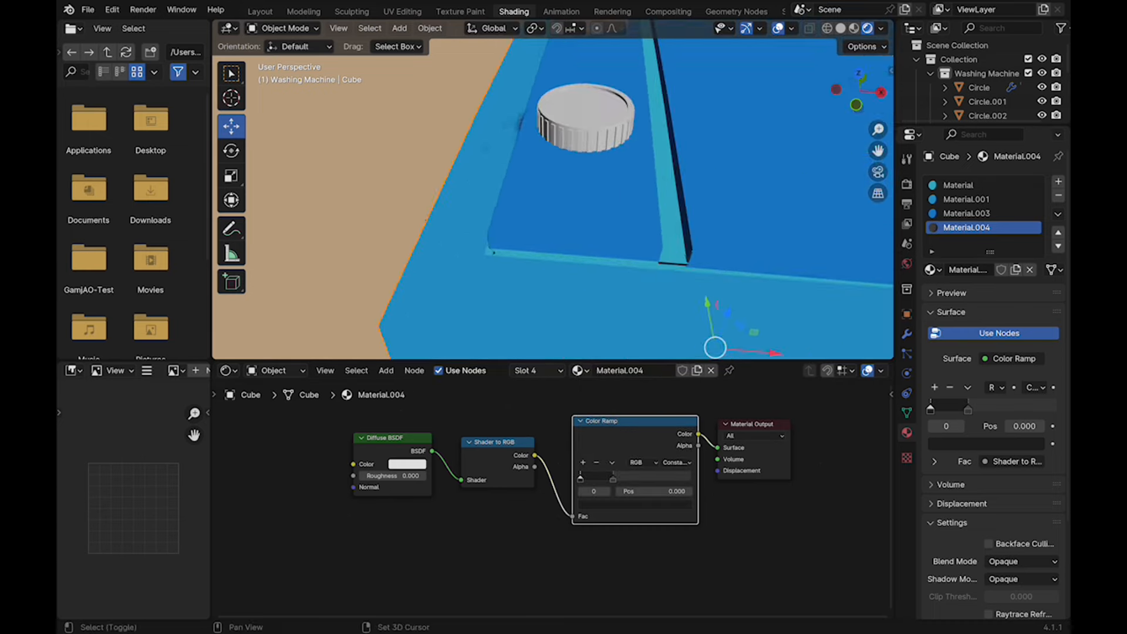
{"action": "scroll", "coordinate": [610, 223], "scroll_direction": "down", "scroll_amount": 2}
{"action": "key", "text": "Tab"}
{"action": "left_click", "coordinate": [611, 226]}
{"action": "scroll", "coordinate": [616, 229], "scroll_direction": "up", "scroll_amount": 2}
{"action": "left_click", "coordinate": [638, 300], "text": "shift"}
{"action": "scroll", "coordinate": [638, 293], "scroll_direction": "up", "scroll_amount": 5}
{"action": "middle_click_drag", "start_coordinate": [705, 305], "coordinate": [537, 106], "text": "shift"}
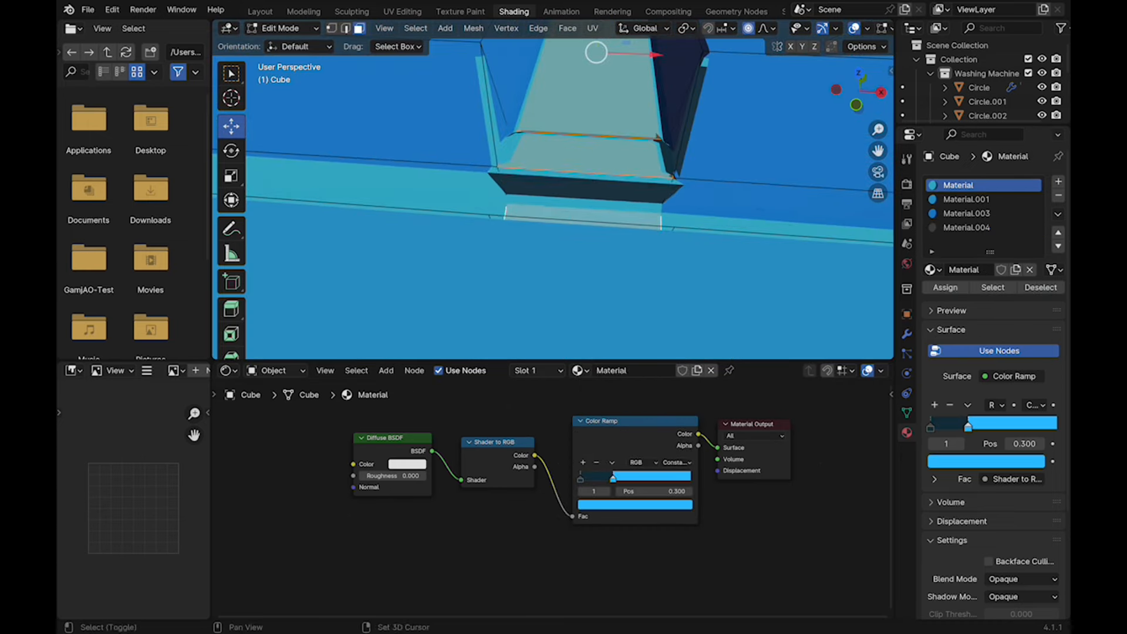
Extend the groove selection at the far end of the lid and switch the viewport to an unlit shading mode
{"action": "scroll", "coordinate": [552, 199], "scroll_direction": "down", "scroll_amount": 5}
{"action": "middle_click_drag", "start_coordinate": [587, 176], "coordinate": [529, 234]}
{"action": "scroll", "coordinate": [528, 223], "scroll_direction": "down", "scroll_amount": 2}
{"action": "middle_click_drag", "start_coordinate": [611, 223], "coordinate": [493, 235]}
{"action": "scroll", "coordinate": [551, 200], "scroll_direction": "up", "scroll_amount": 5}
{"action": "mouse_move", "coordinate": [704, 94]}
{"action": "middle_mouse_down", "text": "shift"}
{"action": "mouse_move", "coordinate": [499, 259]}
{"action": "mouse_move", "coordinate": [470, 194]}
{"action": "mouse_move", "coordinate": [516, 223]}
{"action": "mouse_move", "coordinate": [611, 205]}
{"action": "mouse_move", "coordinate": [587, 200]}
{"action": "mouse_move", "coordinate": [599, 203]}
{"action": "mouse_move", "coordinate": [564, 214]}
{"action": "mouse_move", "coordinate": [583, 225]}
{"action": "mouse_move", "coordinate": [563, 205]}
{"action": "mouse_move", "coordinate": [546, 229]}
{"action": "mouse_move", "coordinate": [575, 223]}
{"action": "middle_mouse_up", "text": "shift"}
{"action": "left_click", "coordinate": [381, 221], "text": "shift"}
{"action": "scroll", "coordinate": [552, 200], "scroll_direction": "down", "scroll_amount": 3}
{"action": "key", "text": "z"}
{"action": "left_click", "coordinate": [683, 226]}
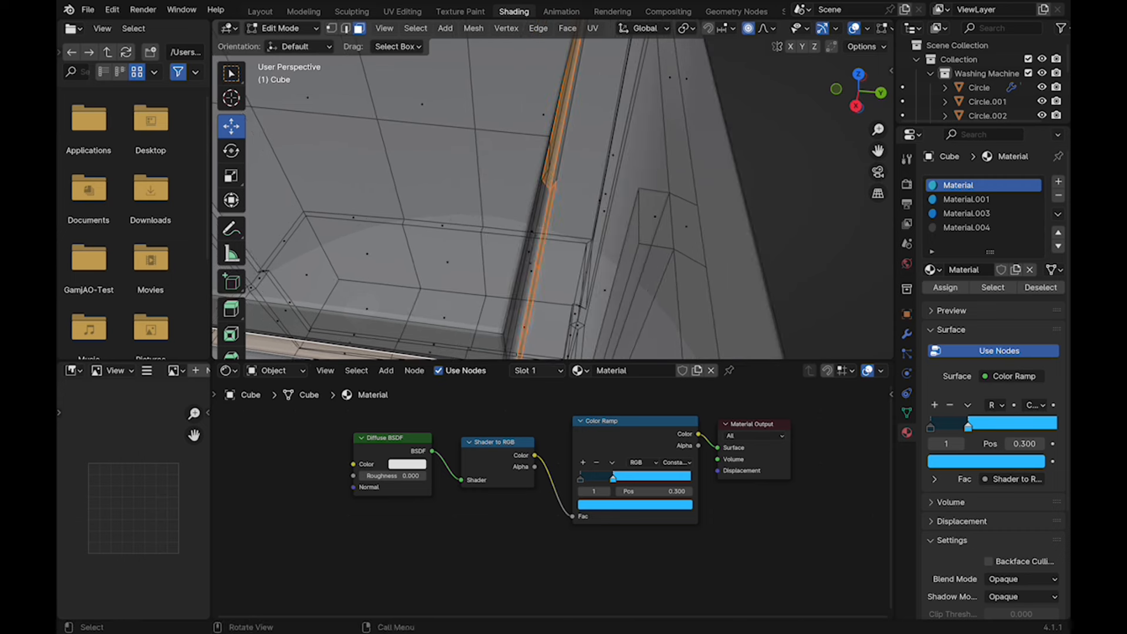
Undo the last change, turn off X-ray and add the narrow groove faces along the control panel's outer edge to the selection
{"action": "key", "text": "ctrl+z"}
{"action": "middle_click_drag", "start_coordinate": [531, 269], "coordinate": [705, 235]}
{"action": "key", "text": "alt+z"}
{"action": "middle_click_drag", "start_coordinate": [426, 305], "coordinate": [645, 251]}
{"action": "left_click", "coordinate": [466, 193], "text": "shift"}
{"action": "middle_click_drag", "start_coordinate": [467, 193], "coordinate": [675, 282], "text": "shift"}
{"action": "left_click", "coordinate": [593, 256], "text": "shift"}
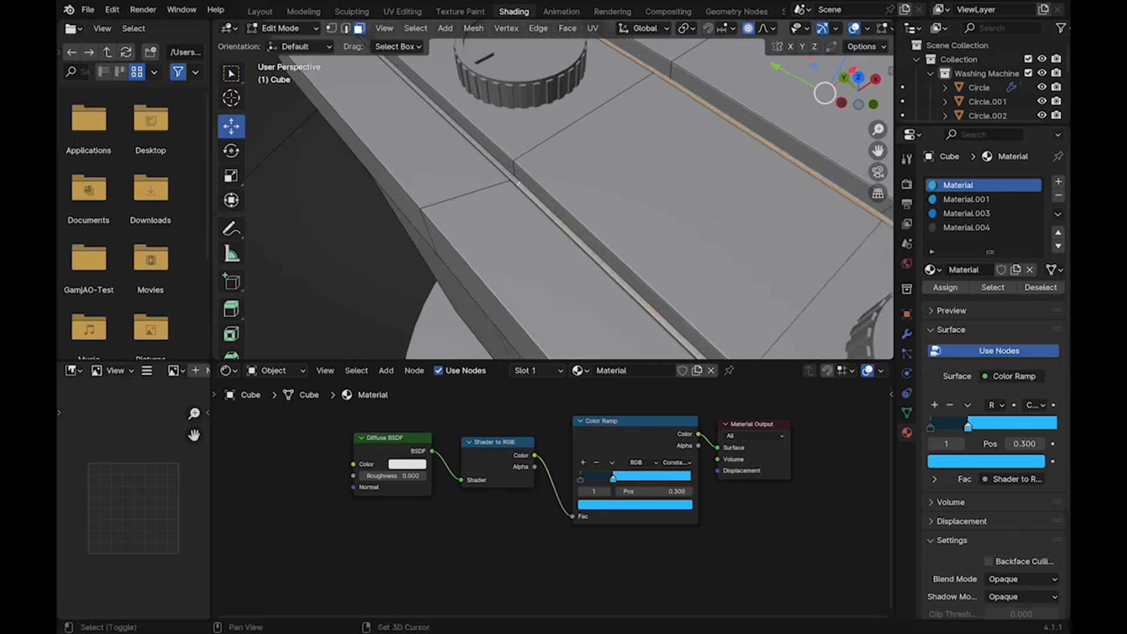
Return the viewport to rendered shading, assign Material.004 to the selected groove faces and leave Edit Mode
{"action": "middle_click_drag", "start_coordinate": [518, 183], "coordinate": [764, 233]}
{"action": "mouse_move", "coordinate": [429, 276]}
{"action": "middle_mouse_down"}
{"action": "mouse_move", "coordinate": [581, 264]}
{"action": "mouse_move", "coordinate": [533, 258]}
{"action": "middle_mouse_up"}
{"action": "key", "text": "z"}
{"action": "left_click", "coordinate": [581, 347]}
{"action": "left_click", "coordinate": [966, 228]}
{"action": "left_click", "coordinate": [945, 288]}
{"action": "scroll", "coordinate": [533, 299], "scroll_direction": "up", "scroll_amount": 4}
{"action": "middle_click_drag", "start_coordinate": [528, 311], "coordinate": [490, 205]}
{"action": "key", "text": "Tab"}
{"action": "middle_click_drag", "start_coordinate": [528, 200], "coordinate": [503, 115]}
{"action": "scroll", "coordinate": [523, 217], "scroll_direction": "down", "scroll_amount": 5}
{"action": "scroll", "coordinate": [593, 229], "scroll_direction": "up", "scroll_amount": 5}
Select the remaining narrow faces along the control panel's outer edge, assign Material.004 to them and return to Object Mode
{"action": "key", "text": "Tab"}
{"action": "left_click", "coordinate": [578, 212]}
{"action": "middle_click_drag", "start_coordinate": [376, 258], "coordinate": [413, 258]}
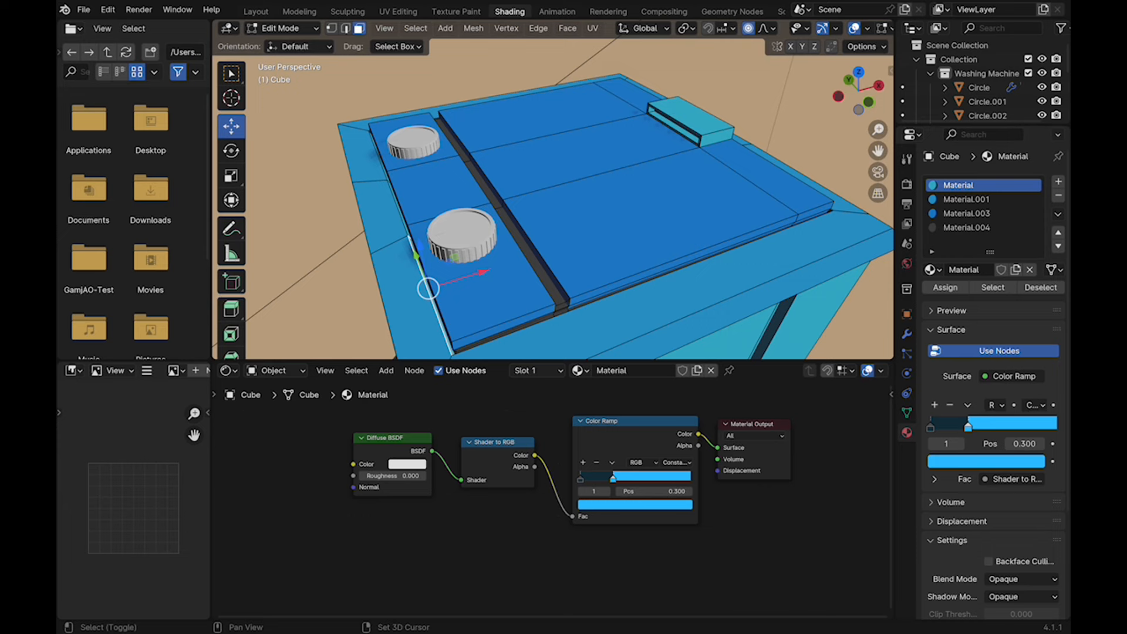
{"action": "left_click", "coordinate": [405, 247], "text": "shift"}
{"action": "left_click", "coordinate": [420, 321], "text": "shift"}
{"action": "left_click", "coordinate": [385, 213], "text": "shift"}
{"action": "left_click", "coordinate": [967, 228]}
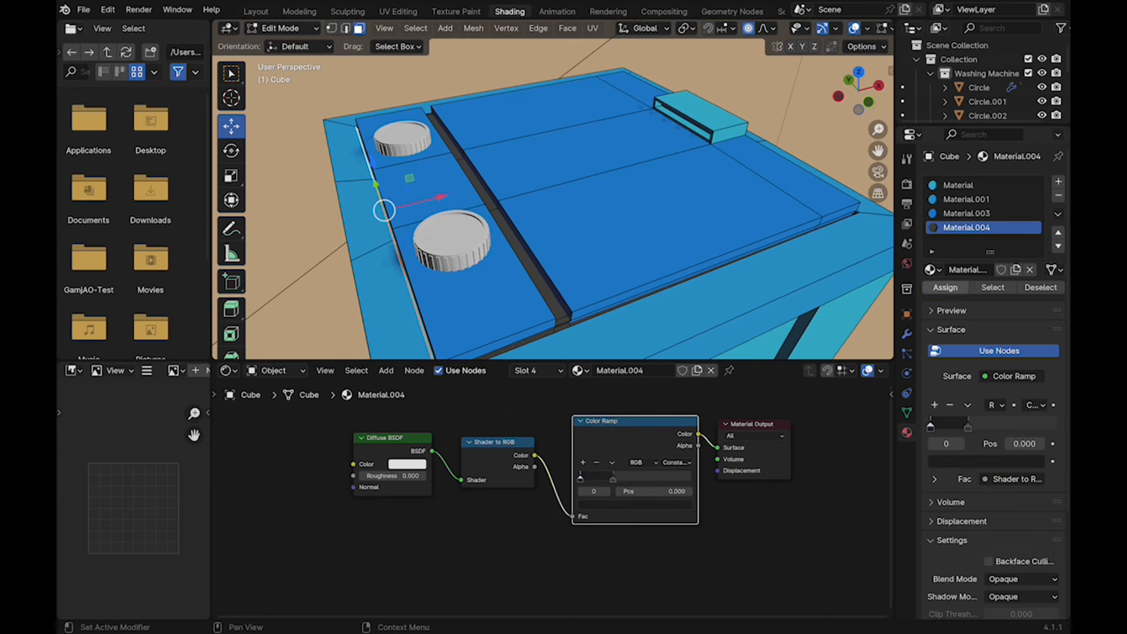
{"action": "key", "text": "Tab"}
Try giving a machine leg one of the existing materials and undo the changes
{"action": "scroll", "coordinate": [552, 212], "scroll_direction": "down", "scroll_amount": 5}
{"action": "middle_click_drag", "start_coordinate": [610, 200], "coordinate": [557, 153]}
{"action": "scroll", "coordinate": [446, 217], "scroll_direction": "down", "scroll_amount": 4}
{"action": "scroll", "coordinate": [546, 214], "scroll_direction": "up", "scroll_amount": 5}
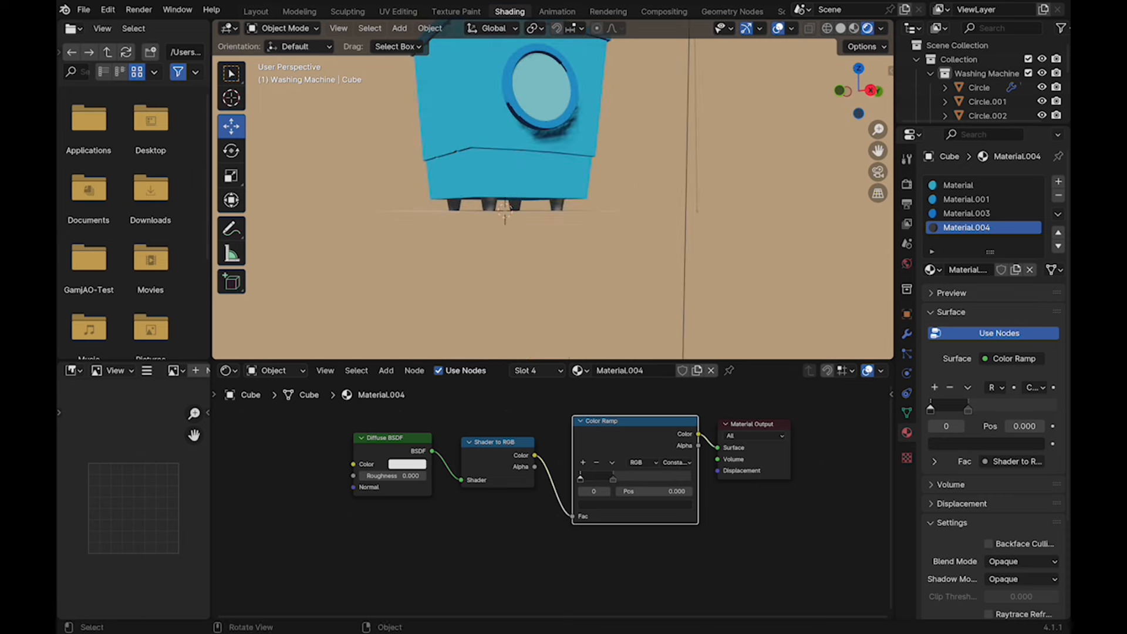
{"action": "left_click", "coordinate": [556, 203]}
{"action": "left_click", "coordinate": [932, 242]}
{"action": "left_click", "coordinate": [815, 317]}
{"action": "left_click", "coordinate": [515, 205]}
{"action": "left_click", "coordinate": [549, 206]}
{"action": "middle_click_drag", "start_coordinate": [564, 203], "coordinate": [596, 260]}
{"action": "key", "text": "ctrl+z"}
{"action": "key", "text": "ctrl+z"}
{"action": "key", "text": "ctrl+z"}
{"action": "key", "text": "ctrl+z"}
Replace the door ring's Material.001 with Material.003 and save the file
{"action": "scroll", "coordinate": [596, 260], "scroll_direction": "up", "scroll_amount": 4}
{"action": "left_click", "coordinate": [611, 252]}
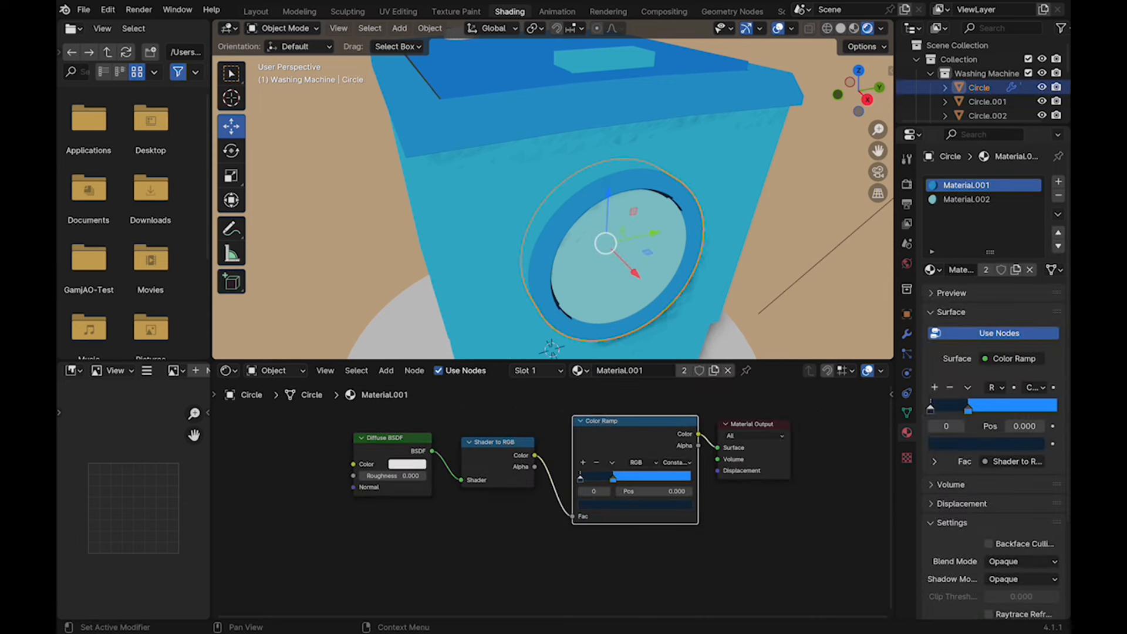
{"action": "left_click", "coordinate": [932, 270]}
{"action": "left_click", "coordinate": [815, 332]}
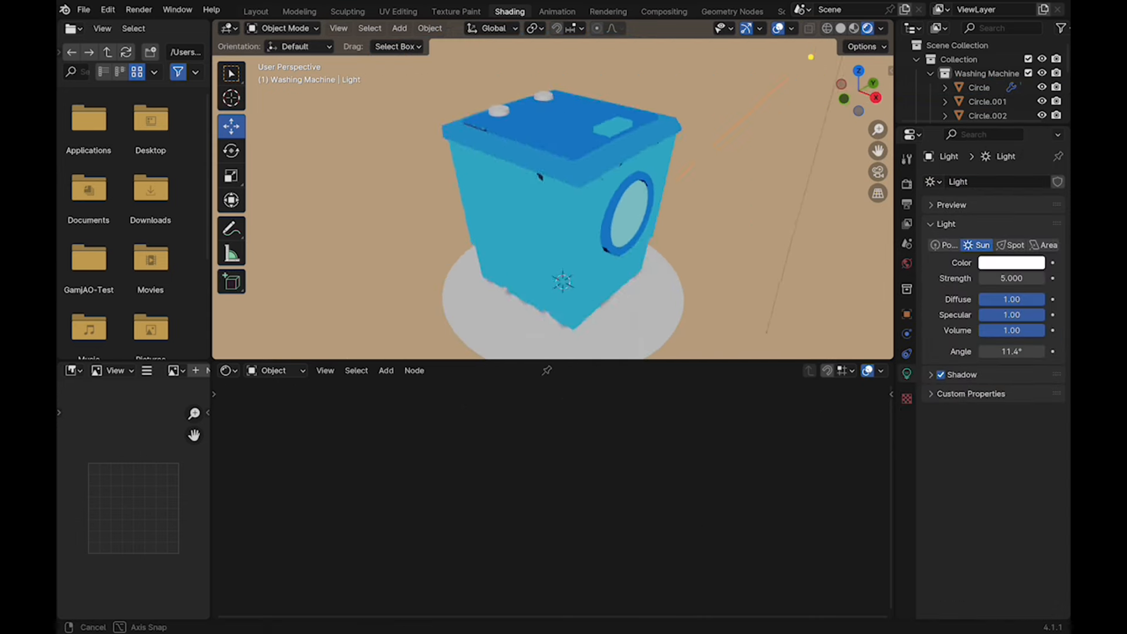
{"action": "middle_click_drag", "start_coordinate": [558, 235], "coordinate": [543, 270]}
{"action": "scroll", "coordinate": [528, 129], "scroll_direction": "up", "scroll_amount": 5}
{"action": "key", "text": "ctrl+s"}
Try Material.002 on the far knob of the control panel
{"action": "left_click", "coordinate": [598, 169]}
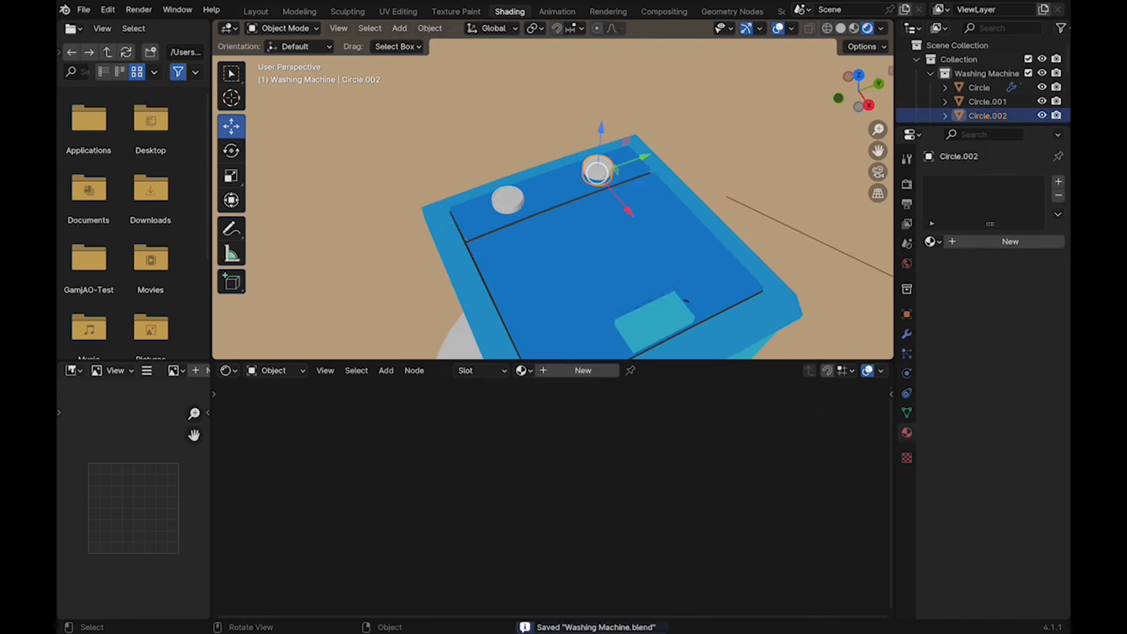
{"action": "left_click", "coordinate": [933, 241]}
{"action": "left_click", "coordinate": [850, 290]}
{"action": "left_click", "coordinate": [634, 223]}
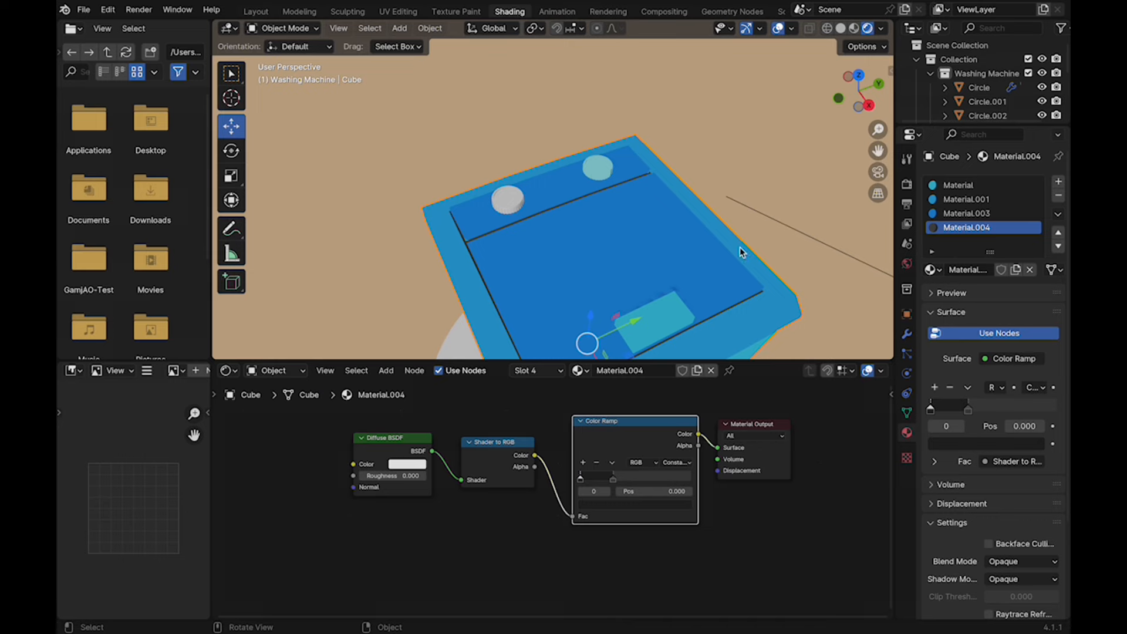
{"action": "middle_click_drag", "start_coordinate": [740, 248], "coordinate": [822, 206], "text": "shift"}
Assign Material.001 to both knobs on the control panel
{"action": "left_click", "coordinate": [688, 127]}
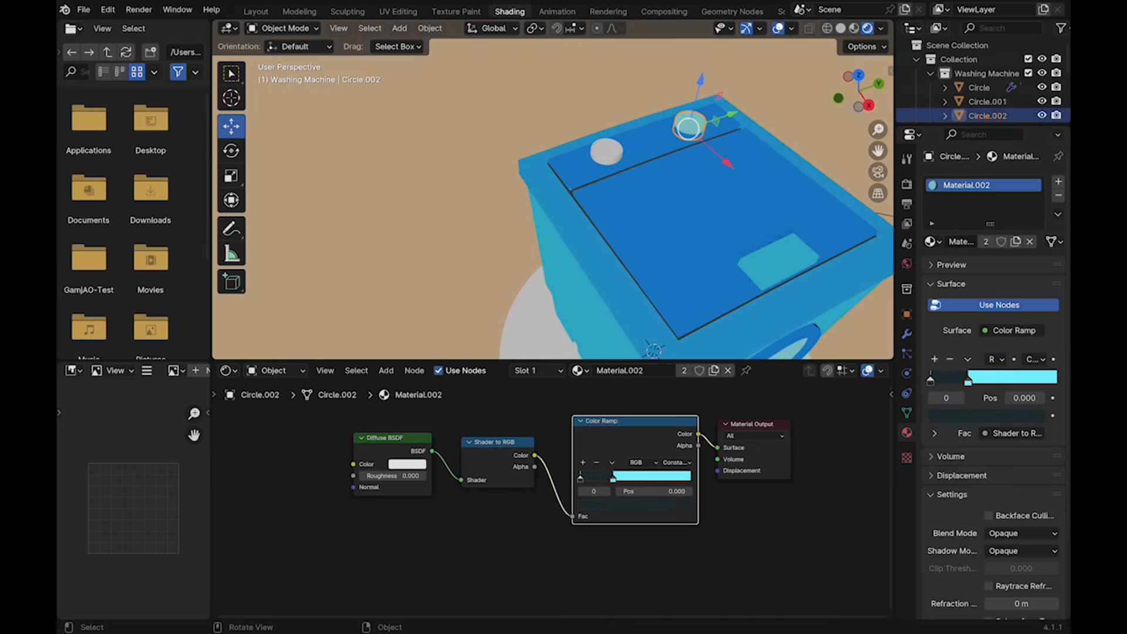
{"action": "left_click", "coordinate": [933, 241]}
{"action": "left_click", "coordinate": [848, 277]}
{"action": "left_click", "coordinate": [607, 151]}
{"action": "left_click", "coordinate": [933, 242]}
{"action": "left_click", "coordinate": [848, 277]}
{"action": "middle_click_drag", "start_coordinate": [739, 188], "coordinate": [692, 259], "text": "shift"}
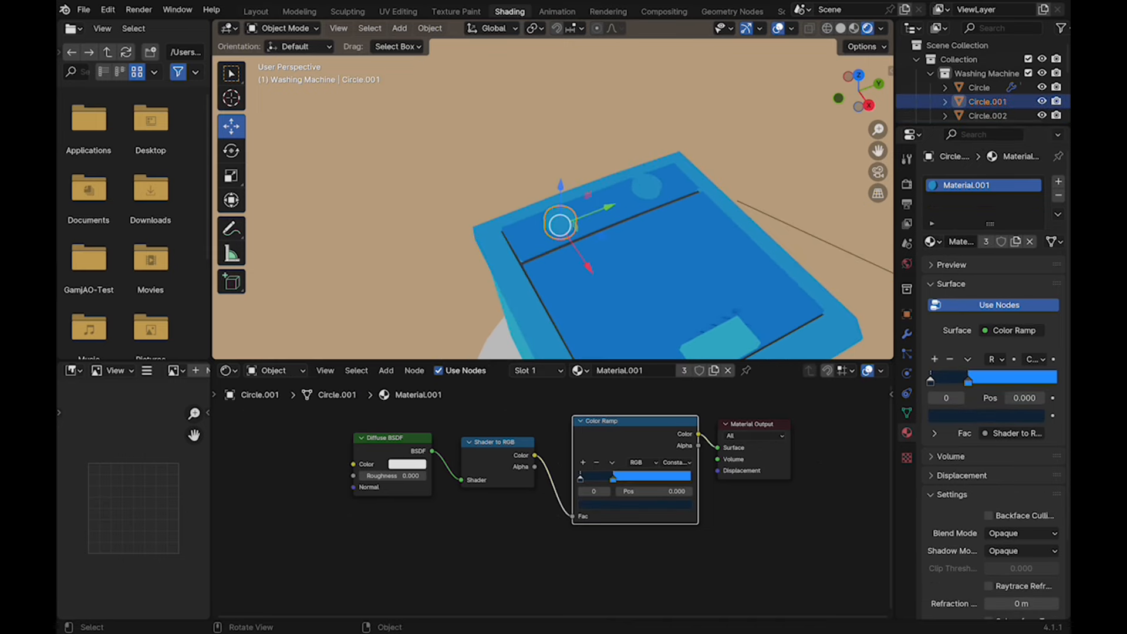
Open both knobs in Edit Mode and add a second slot with Material.003 for the far knob's top face
{"action": "scroll", "coordinate": [613, 220], "scroll_direction": "up", "scroll_amount": 4}
{"action": "key", "text": "Tab"}
{"action": "key", "text": "Tab"}
{"action": "left_click", "coordinate": [681, 163], "text": "shift"}
{"action": "key", "text": "Tab"}
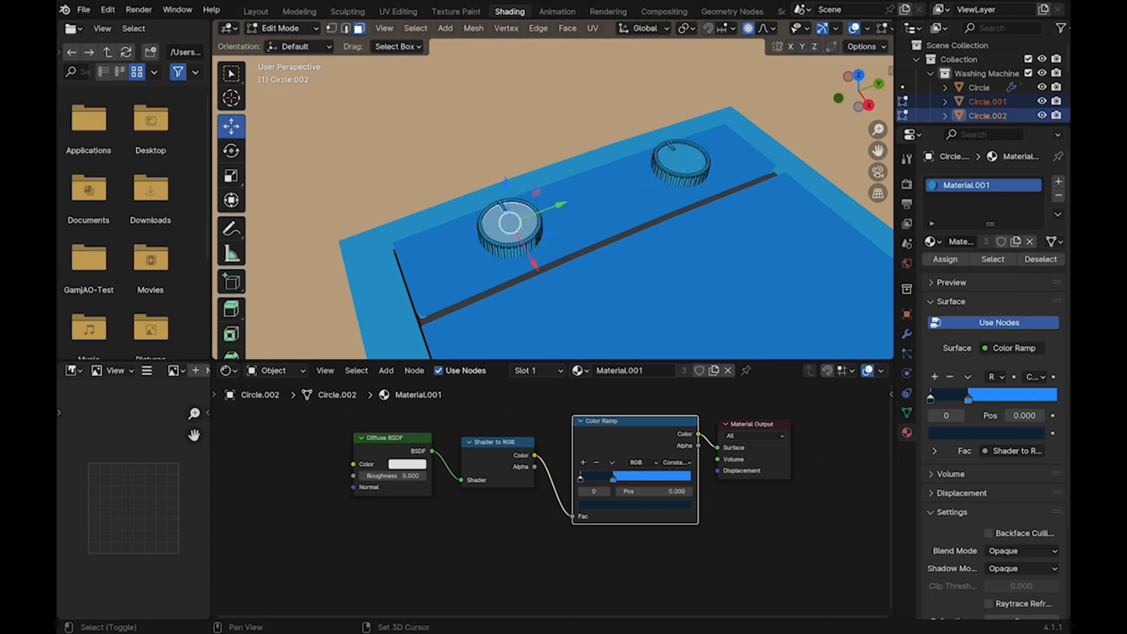
{"action": "left_click", "coordinate": [1058, 182]}
{"action": "left_click", "coordinate": [933, 270]}
{"action": "left_click", "coordinate": [848, 331]}
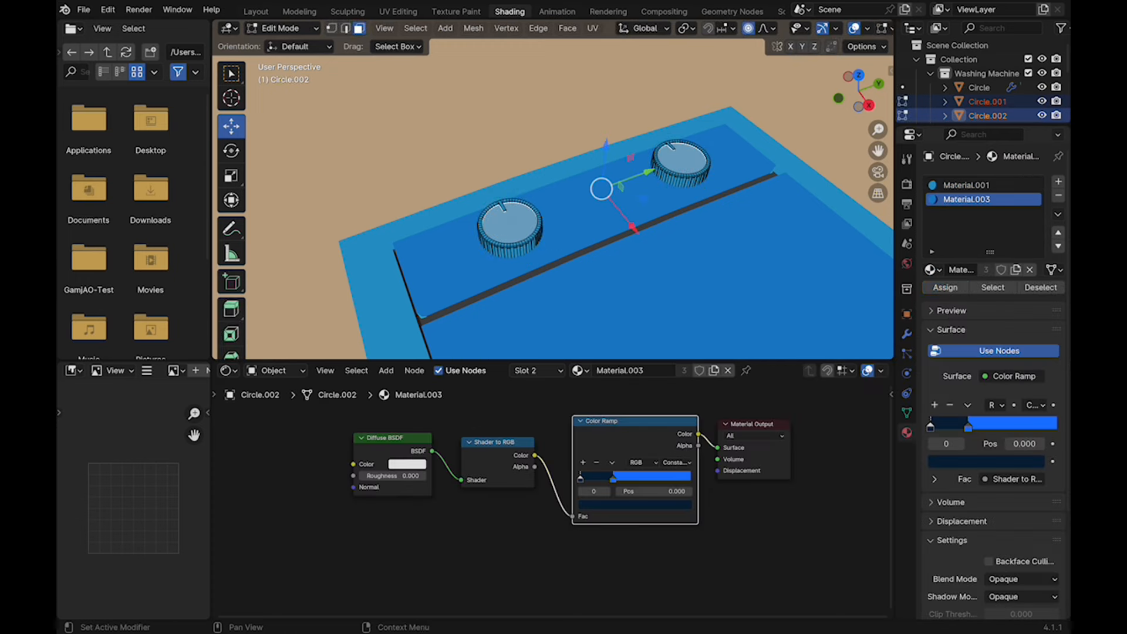
Add a Material.003 slot to the near knob, assign it to the knob's top face and return to Object Mode
{"action": "key", "text": "Tab"}
{"action": "left_click", "coordinate": [510, 226]}
{"action": "key", "text": "Tab"}
{"action": "left_click", "coordinate": [1058, 181]}
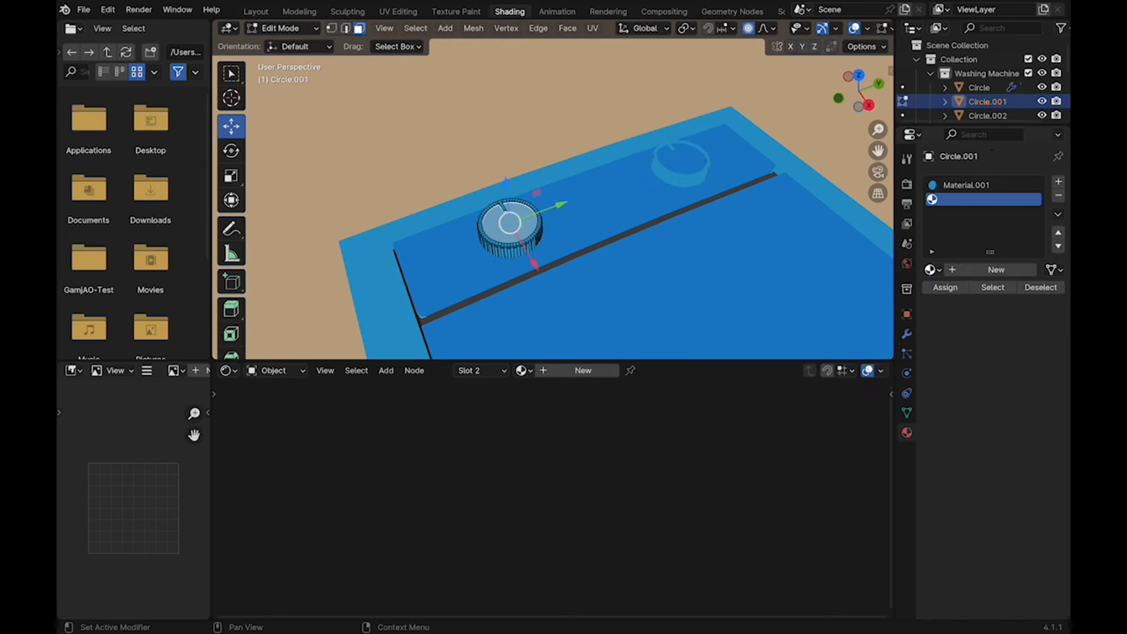
{"action": "left_click", "coordinate": [933, 269]}
{"action": "left_click", "coordinate": [848, 332]}
{"action": "left_click", "coordinate": [944, 288]}
{"action": "key", "text": "Tab"}
{"action": "left_click", "coordinate": [810, 117]}
Adjust the light blue stop of the body's first material to a slightly deeper shade and save the file
{"action": "scroll", "coordinate": [763, 147], "scroll_direction": "down", "scroll_amount": 5}
{"action": "middle_click_drag", "start_coordinate": [734, 164], "coordinate": [613, 173]}
{"action": "scroll", "coordinate": [611, 188], "scroll_direction": "down", "scroll_amount": 2}
{"action": "left_click", "coordinate": [587, 217]}
{"action": "left_click", "coordinate": [963, 185]}
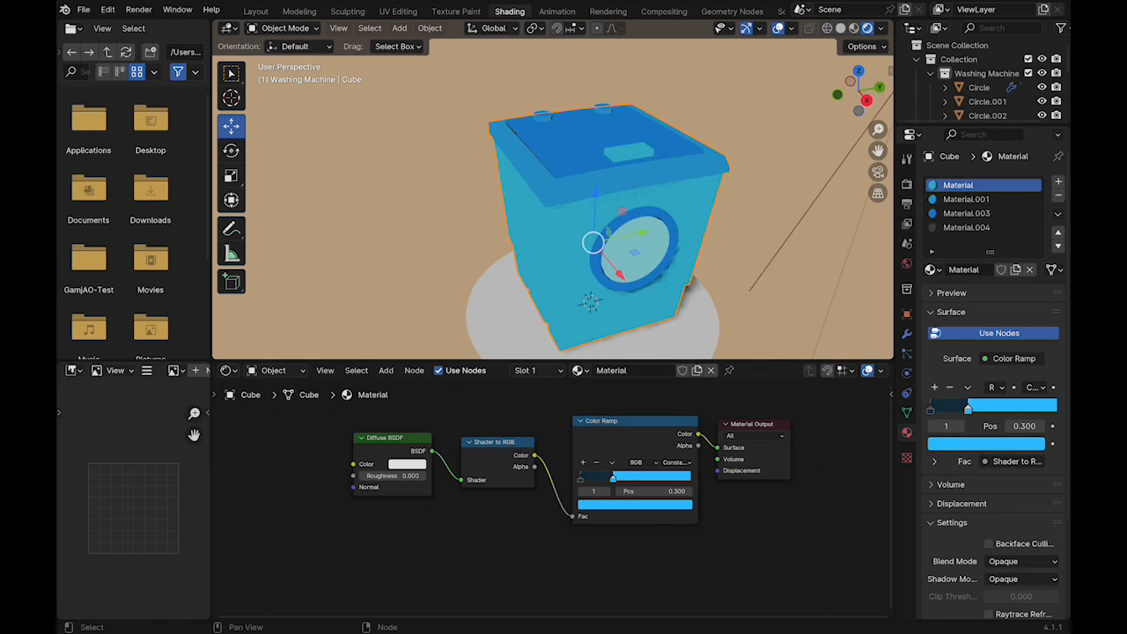
{"action": "left_click", "coordinate": [635, 505]}
{"action": "mouse_move", "coordinate": [639, 351]}
{"action": "left_mouse_down"}
{"action": "mouse_move", "coordinate": [631, 379]}
{"action": "mouse_move", "coordinate": [639, 350]}
{"action": "left_mouse_up"}
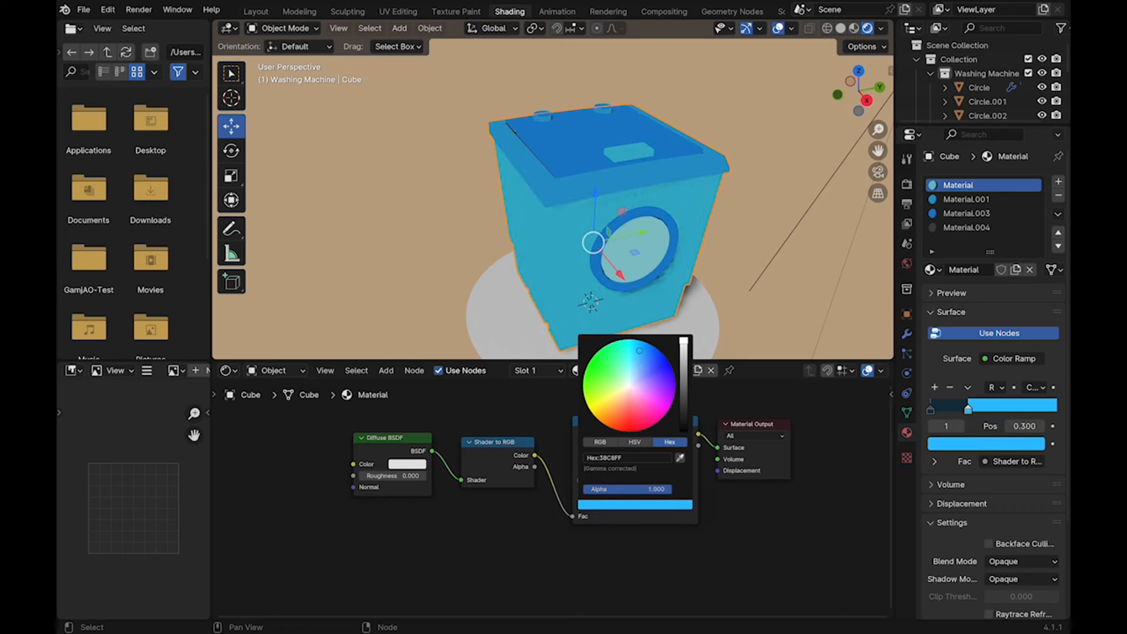
{"action": "scroll", "coordinate": [635, 373], "scroll_direction": "down", "scroll_amount": 1}
{"action": "middle_click_drag", "start_coordinate": [663, 253], "coordinate": [689, 248]}
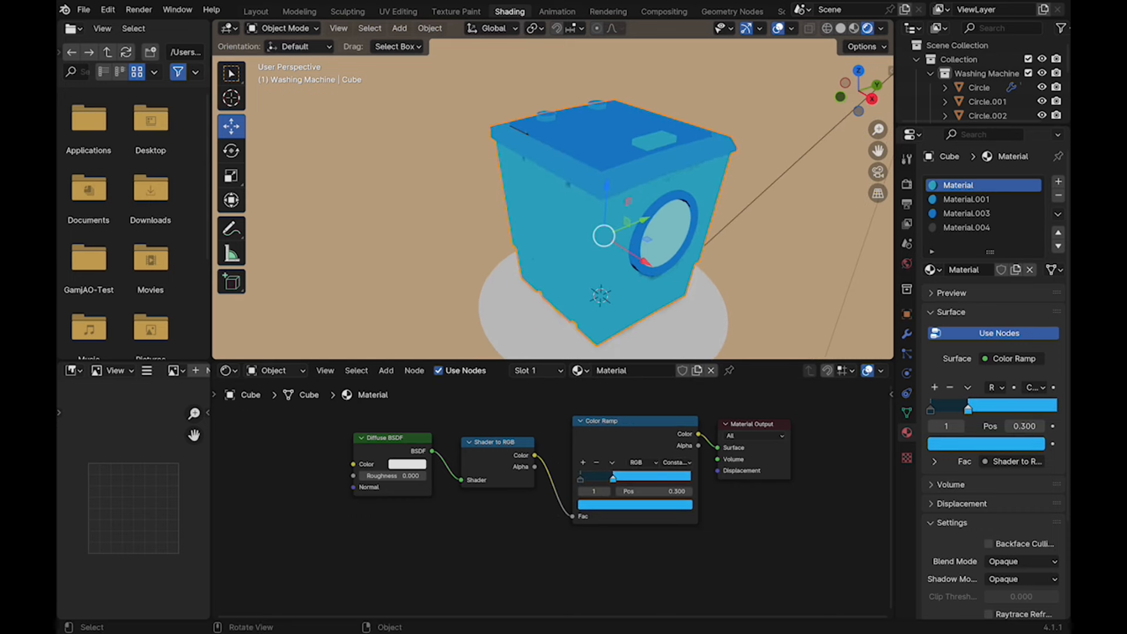
{"action": "left_click", "coordinate": [967, 228]}
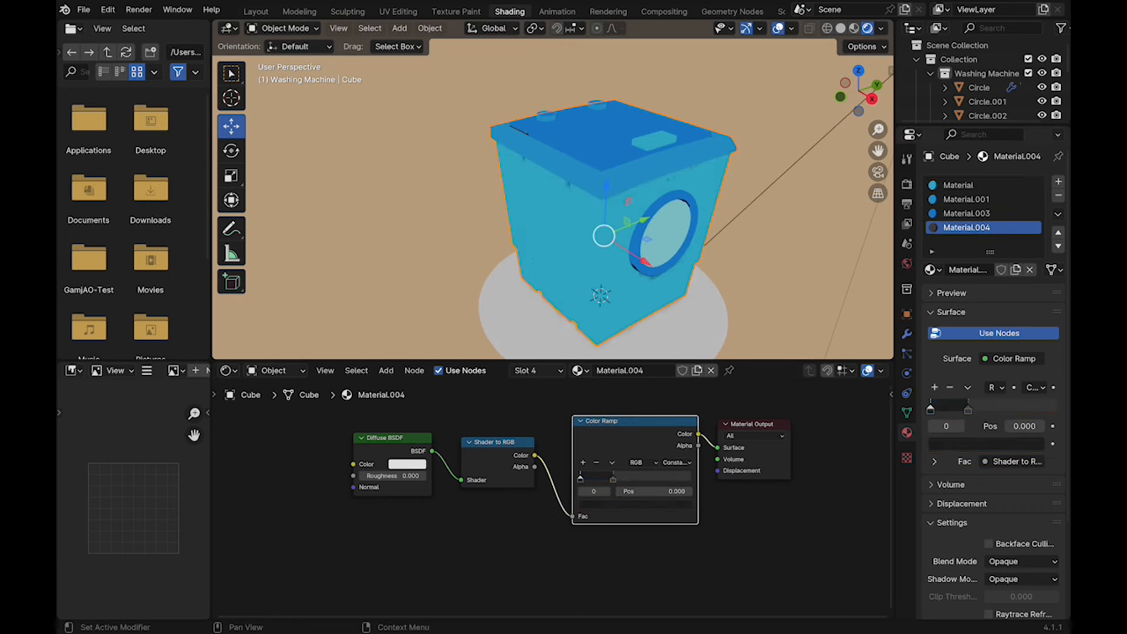
{"action": "left_click", "coordinate": [959, 185]}
{"action": "key", "text": "super+s"}
Enter Edit Mode on the body and select the narrow front side face of the control panel
{"action": "scroll", "coordinate": [668, 252], "scroll_direction": "down", "scroll_amount": 3}
{"action": "middle_click_drag", "start_coordinate": [668, 252], "coordinate": [622, 239]}
{"action": "left_click", "coordinate": [734, 234]}
{"action": "middle_click_drag", "start_coordinate": [733, 235], "coordinate": [741, 263], "text": "shift"}
{"action": "scroll", "coordinate": [741, 263], "scroll_direction": "up", "scroll_amount": 4}
{"action": "middle_click_drag", "start_coordinate": [645, 246], "coordinate": [705, 264], "text": "shift"}
{"action": "middle_click_drag", "start_coordinate": [704, 264], "coordinate": [792, 235]}
{"action": "scroll", "coordinate": [792, 234], "scroll_direction": "up", "scroll_amount": 4}
{"action": "key", "text": "Tab"}
{"action": "middle_click_drag", "start_coordinate": [780, 305], "coordinate": [658, 223], "text": "shift"}
{"action": "left_click", "coordinate": [557, 203]}
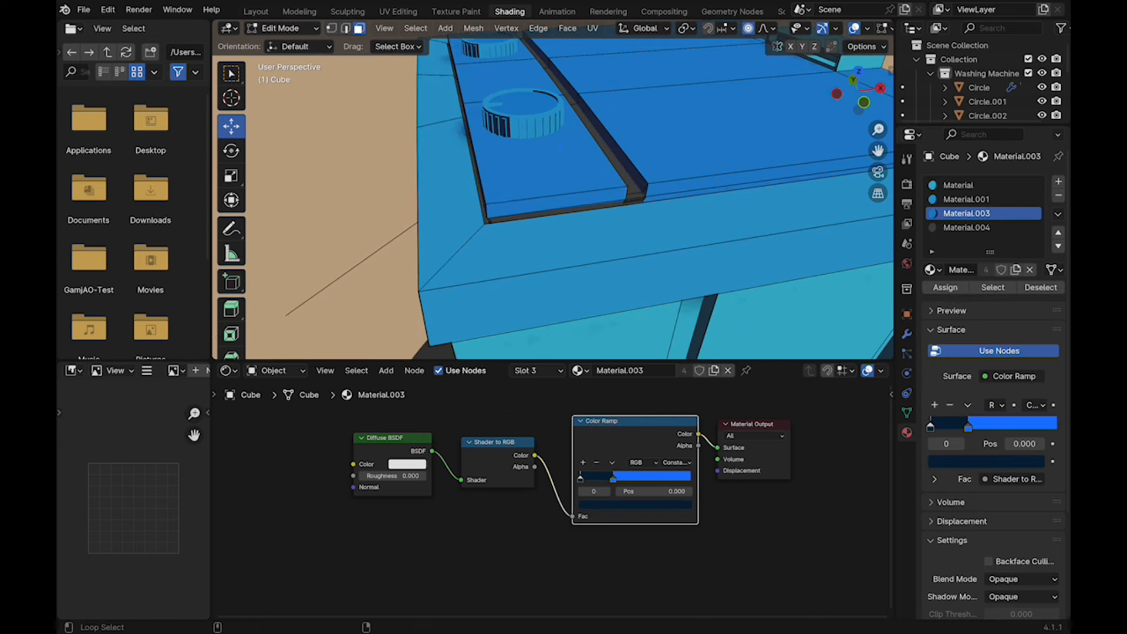
Select the faces along the control panel's inner edge, return to Object Mode and save the file
{"action": "left_click", "coordinate": [570, 176]}
{"action": "left_click", "coordinate": [543, 82], "text": "shift"}
{"action": "left_click", "coordinate": [517, 52], "text": "alt+shift"}
{"action": "middle_click_drag", "start_coordinate": [528, 118], "coordinate": [546, 83]}
{"action": "key", "text": "Tab"}
{"action": "scroll", "coordinate": [546, 82], "scroll_direction": "down", "scroll_amount": 3}
{"action": "scroll", "coordinate": [553, 198], "scroll_direction": "down", "scroll_amount": 2}
{"action": "left_click", "coordinate": [411, 147]}
{"action": "key", "text": "super+s"}
Try Material.003 on one of the machine's front legs
{"action": "middle_click_drag", "start_coordinate": [587, 176], "coordinate": [499, 70]}
{"action": "scroll", "coordinate": [490, 94], "scroll_direction": "up", "scroll_amount": 2}
{"action": "left_click", "coordinate": [592, 215]}
{"action": "left_click", "coordinate": [524, 370]}
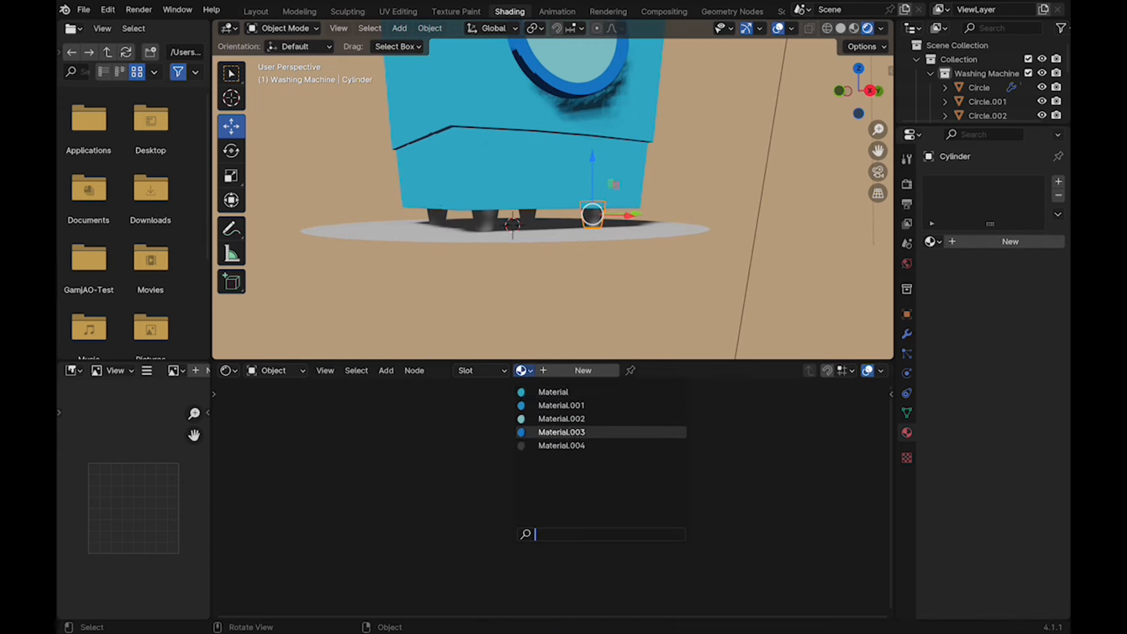
{"action": "left_click", "coordinate": [559, 432]}
Switch the same leg's material to Material.001
{"action": "left_click", "coordinate": [485, 220]}
{"action": "left_click", "coordinate": [592, 216]}
{"action": "left_click", "coordinate": [581, 370]}
{"action": "left_click", "coordinate": [616, 405]}
Assign Material.001 to the neighbouring leg underneath the machine
{"action": "left_click", "coordinate": [527, 214]}
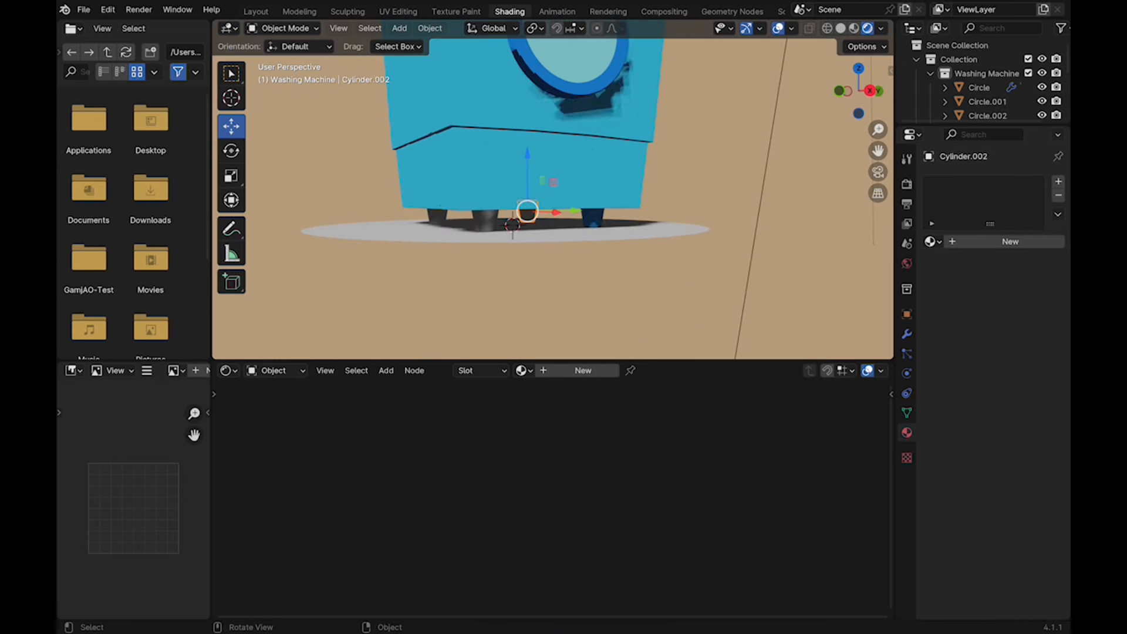
{"action": "left_click", "coordinate": [523, 371]}
{"action": "left_click", "coordinate": [555, 405]}
{"action": "left_click", "coordinate": [485, 219]}
{"action": "left_click", "coordinate": [527, 214]}
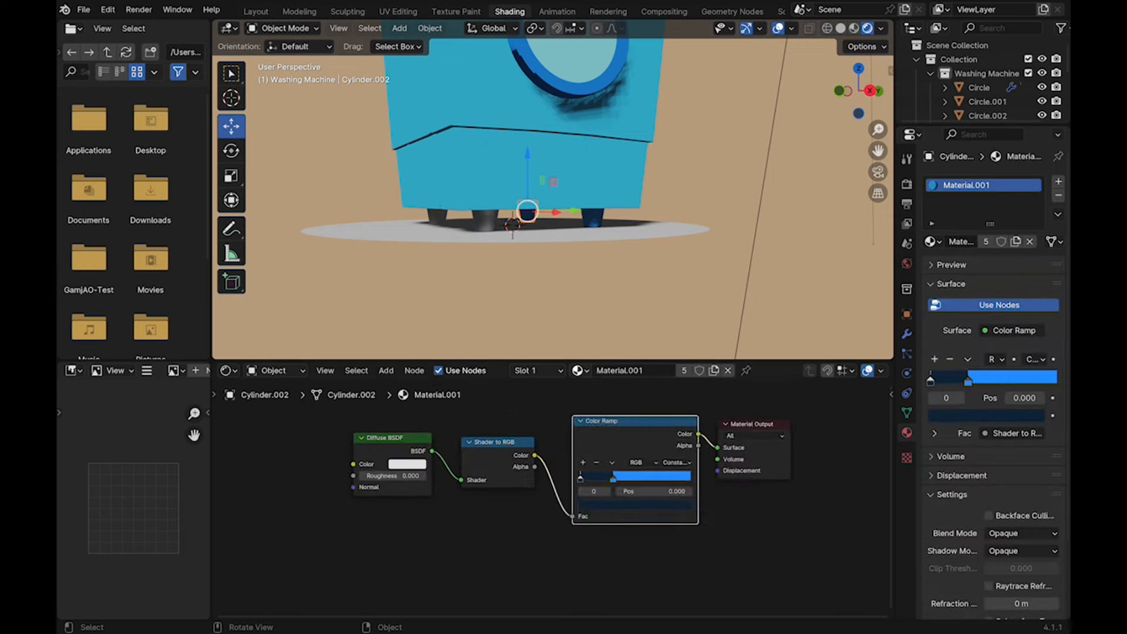
Assign the material named Material to the leg last edited and to the next leg near the ground disc's far side
{"action": "left_click", "coordinate": [581, 370]}
{"action": "left_click", "coordinate": [613, 405]}
{"action": "left_click", "coordinate": [581, 370]}
{"action": "left_click", "coordinate": [614, 391]}
{"action": "left_click", "coordinate": [592, 216]}
{"action": "left_click", "coordinate": [581, 371]}
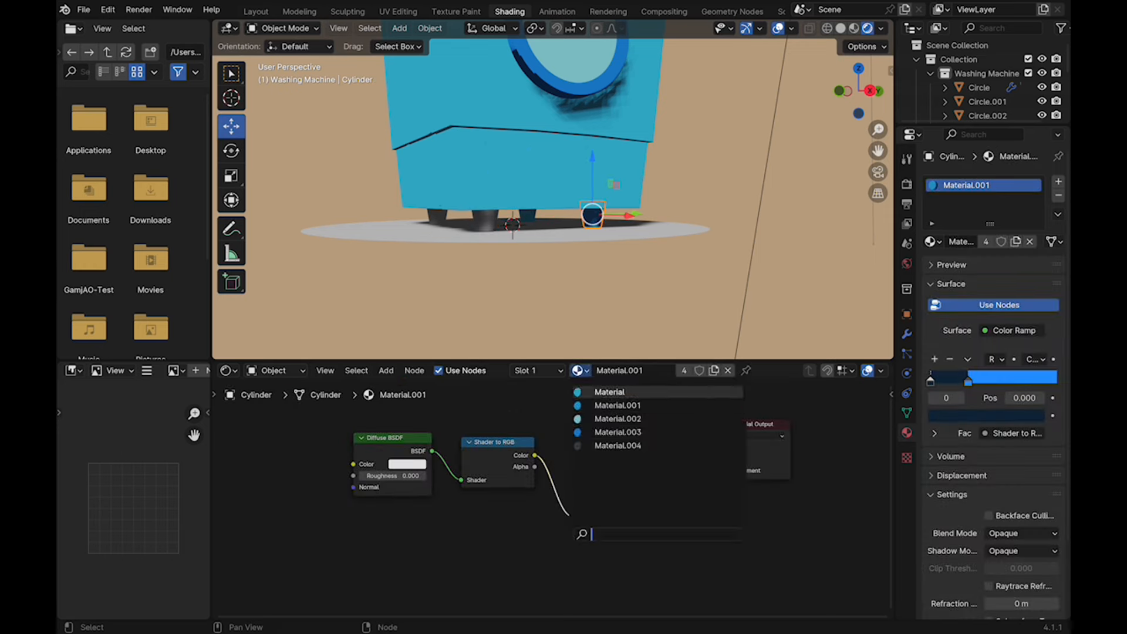
{"action": "left_click", "coordinate": [614, 392]}
Assign the same base Material to the two remaining legs that still have a dark grey material
{"action": "left_click", "coordinate": [485, 219]}
{"action": "left_click", "coordinate": [523, 371]}
{"action": "left_click", "coordinate": [555, 392]}
{"action": "left_click", "coordinate": [437, 213]}
{"action": "left_click", "coordinate": [524, 370]}
{"action": "left_click", "coordinate": [555, 392]}
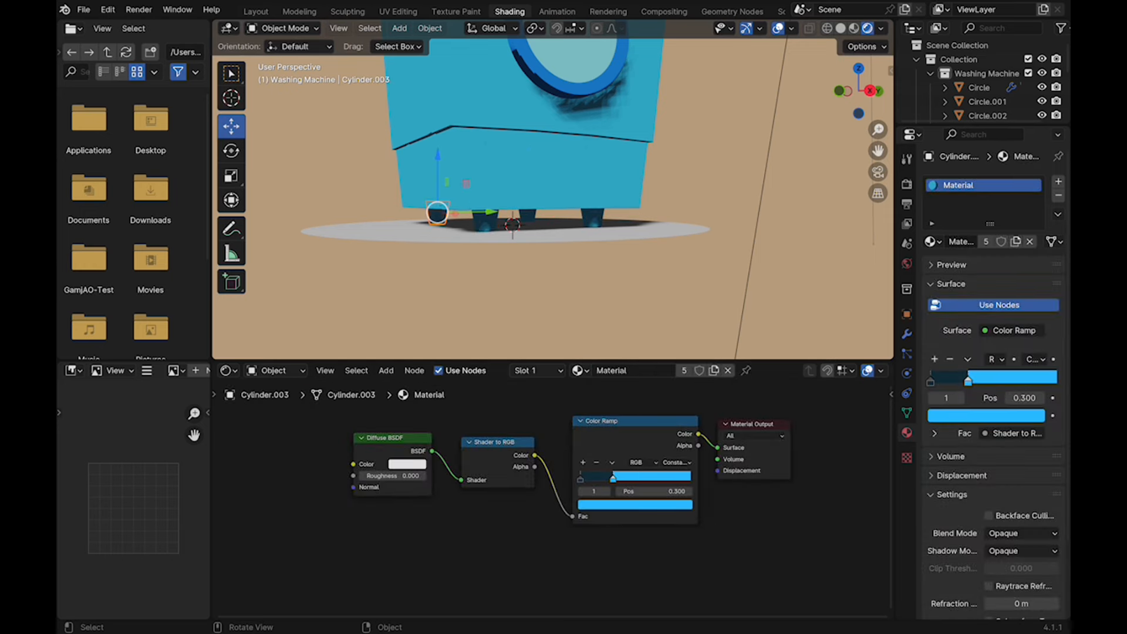
Save the file and view the washing machine through the camera
{"action": "scroll", "coordinate": [551, 235], "scroll_direction": "down", "scroll_amount": 6}
{"action": "left_click", "coordinate": [675, 294]}
{"action": "key", "text": "super+s"}
{"action": "middle_click_drag", "start_coordinate": [552, 235], "coordinate": [575, 253]}
{"action": "key", "text": "KP_0"}
{"action": "scroll", "coordinate": [552, 234], "scroll_direction": "down", "scroll_amount": 5}
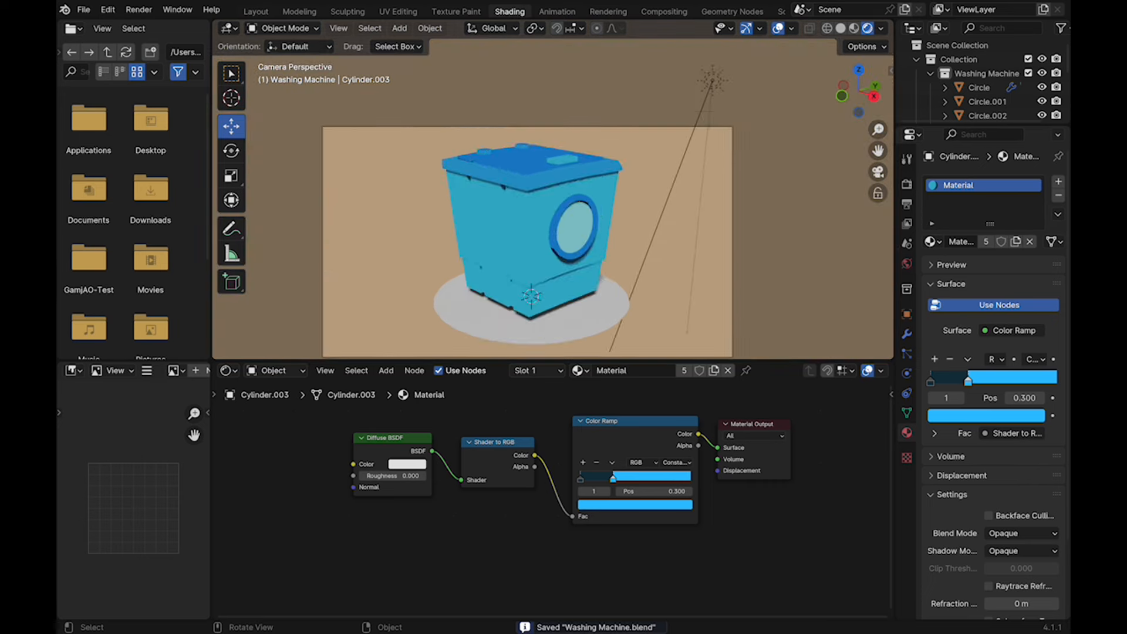
Give the round ground disc its own separate dark grey material, Material.005
{"action": "left_click", "coordinate": [517, 286]}
{"action": "left_click", "coordinate": [524, 370]}
{"action": "left_click", "coordinate": [557, 444]}
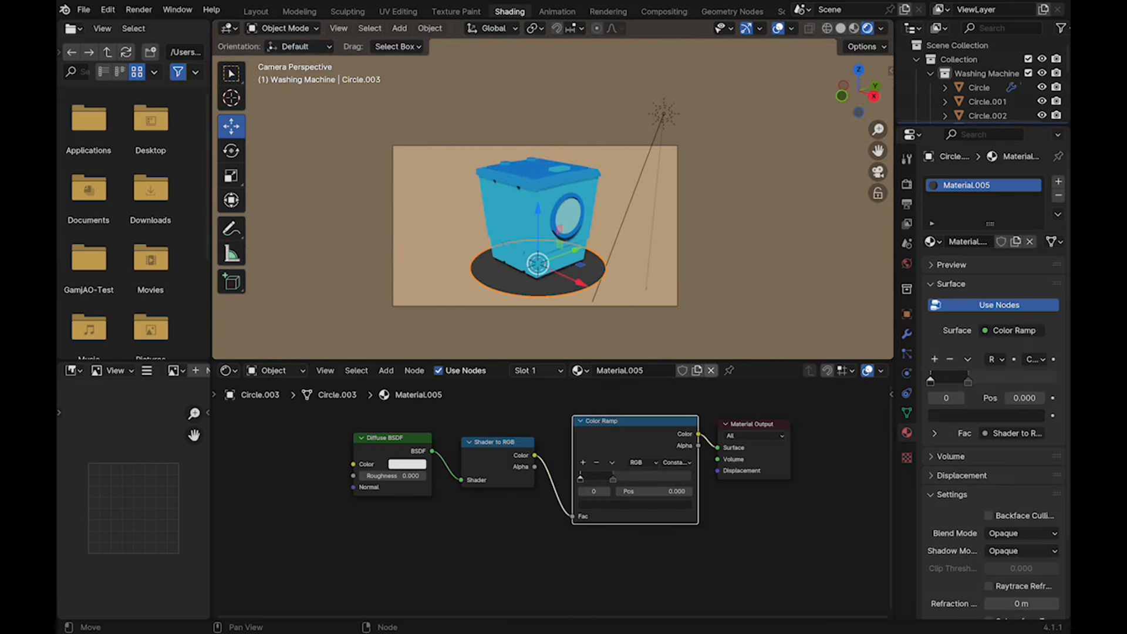
Set the ground disc material's lit colour to mid grey, adjust its shadow colour and save the file
{"action": "left_click", "coordinate": [613, 480]}
{"action": "left_click", "coordinate": [635, 504]}
{"action": "left_click_drag", "start_coordinate": [683, 409], "coordinate": [683, 389]}
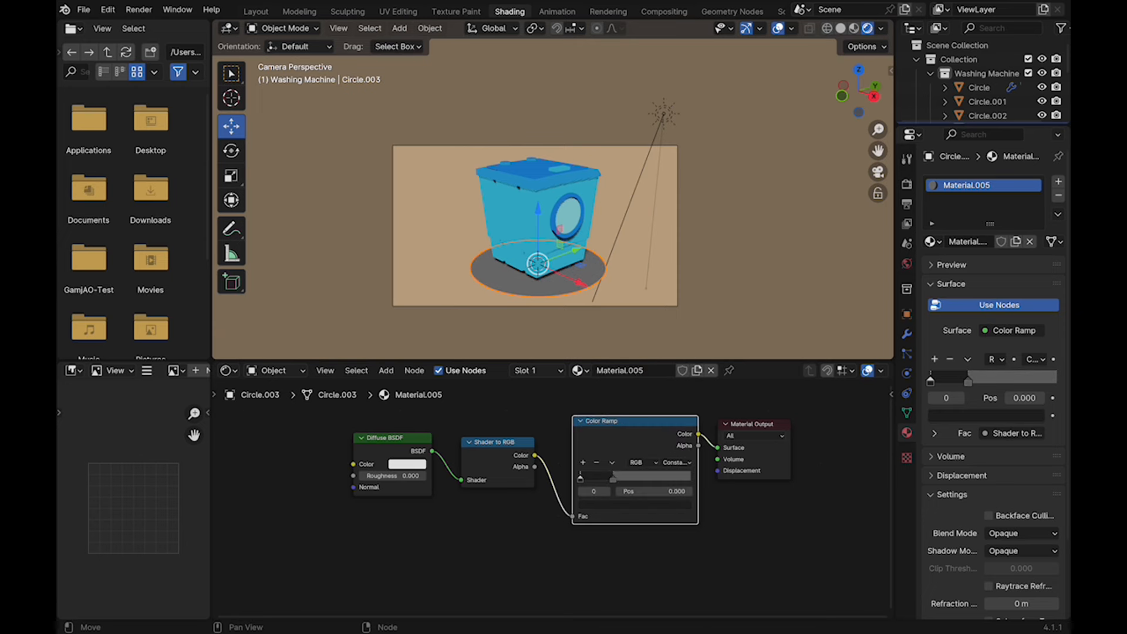
{"action": "left_click", "coordinate": [634, 504]}
{"action": "scroll", "coordinate": [666, 263], "scroll_direction": "up", "scroll_amount": 4}
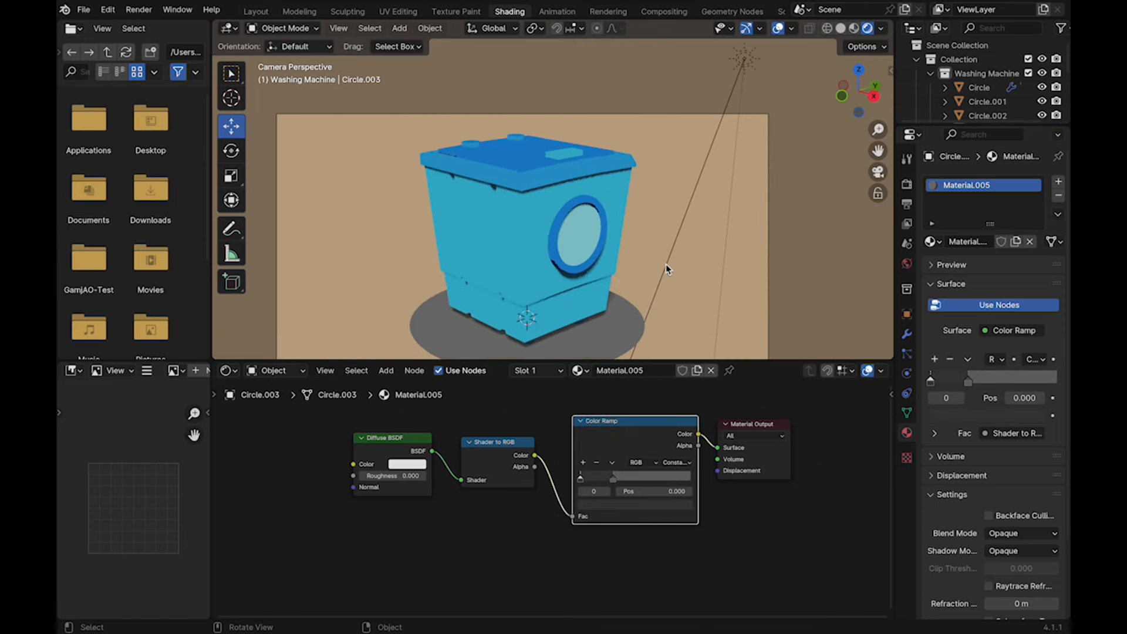
{"action": "scroll", "coordinate": [666, 264], "scroll_direction": "down", "scroll_amount": 2}
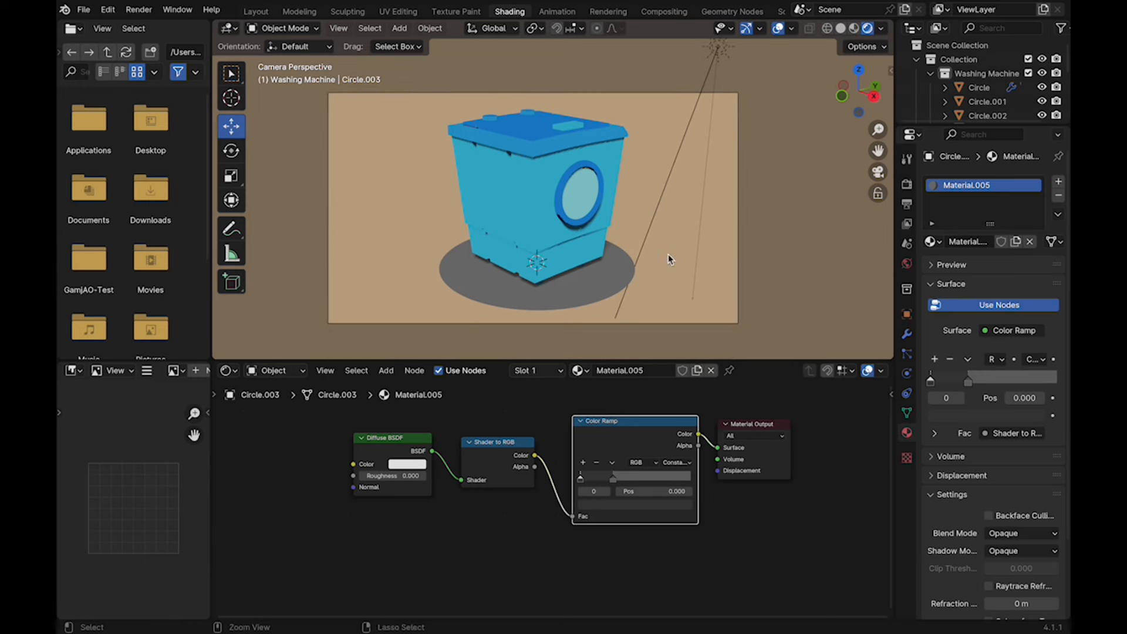
{"action": "key", "text": "super+s"}
Try turquoise 5BFFDB as the lit colour of the body object's Material.001
{"action": "left_click", "coordinate": [528, 179]}
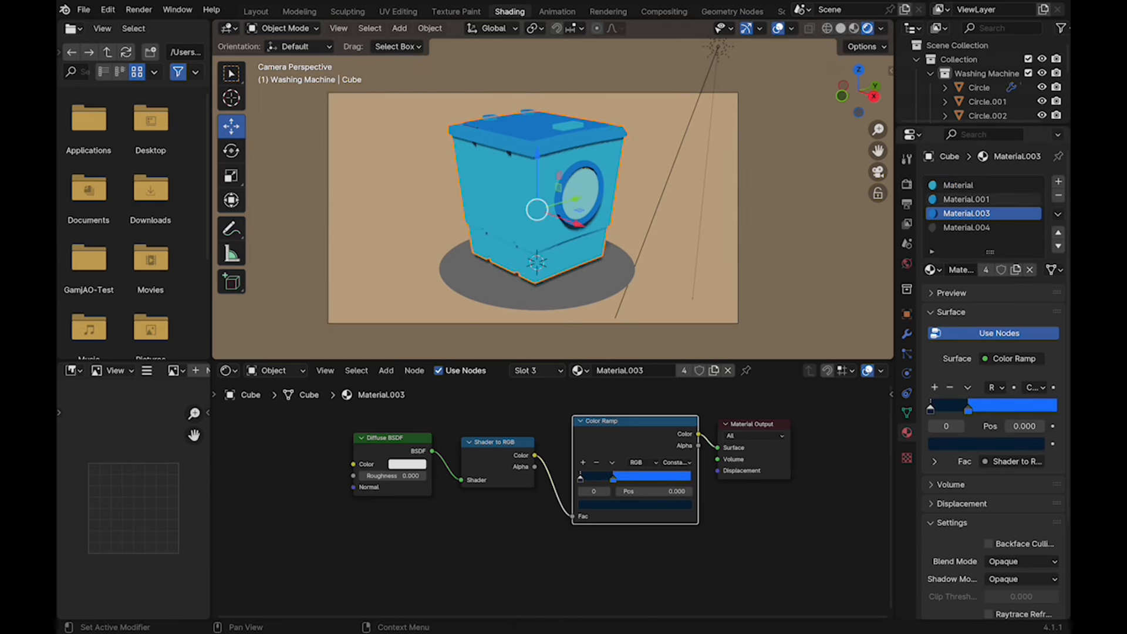
{"action": "left_click", "coordinate": [613, 479]}
{"action": "left_click", "coordinate": [633, 504]}
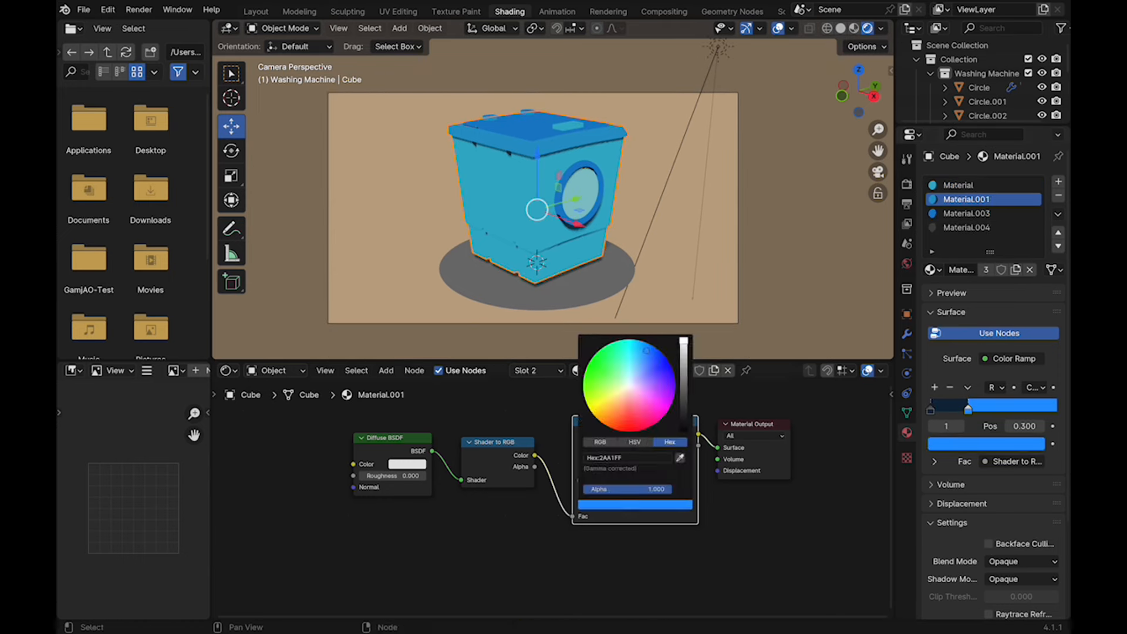
{"action": "left_click", "coordinate": [621, 352]}
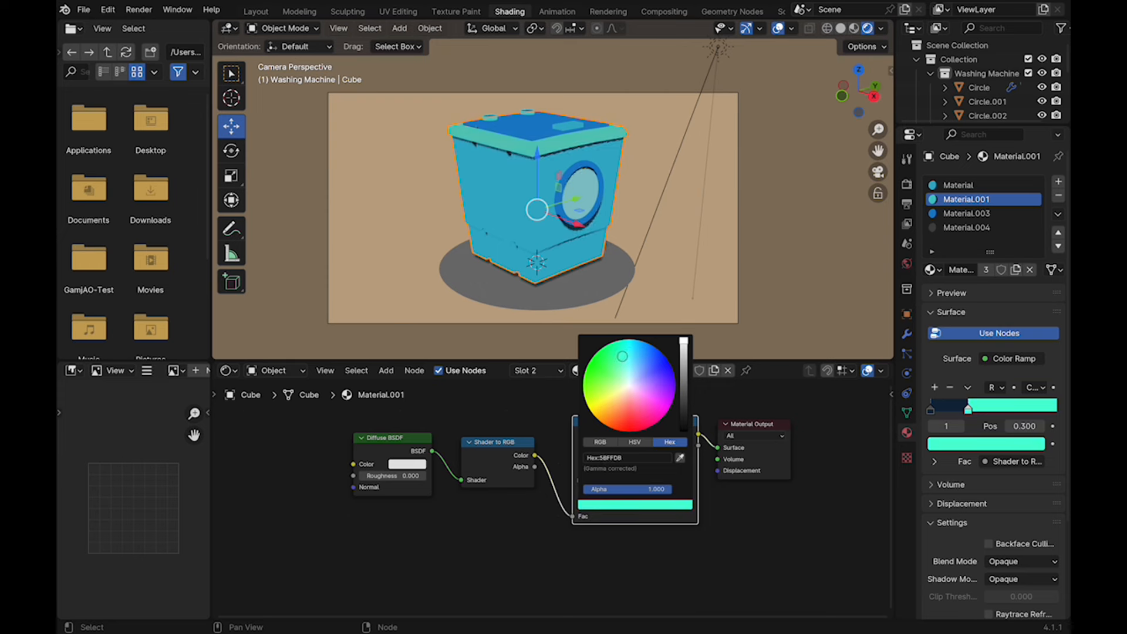
{"action": "key", "text": "Escape"}
Try cyan 3CFFFD as the lit colour of Material.003, then undo the recent colour changes
{"action": "left_click", "coordinate": [966, 214]}
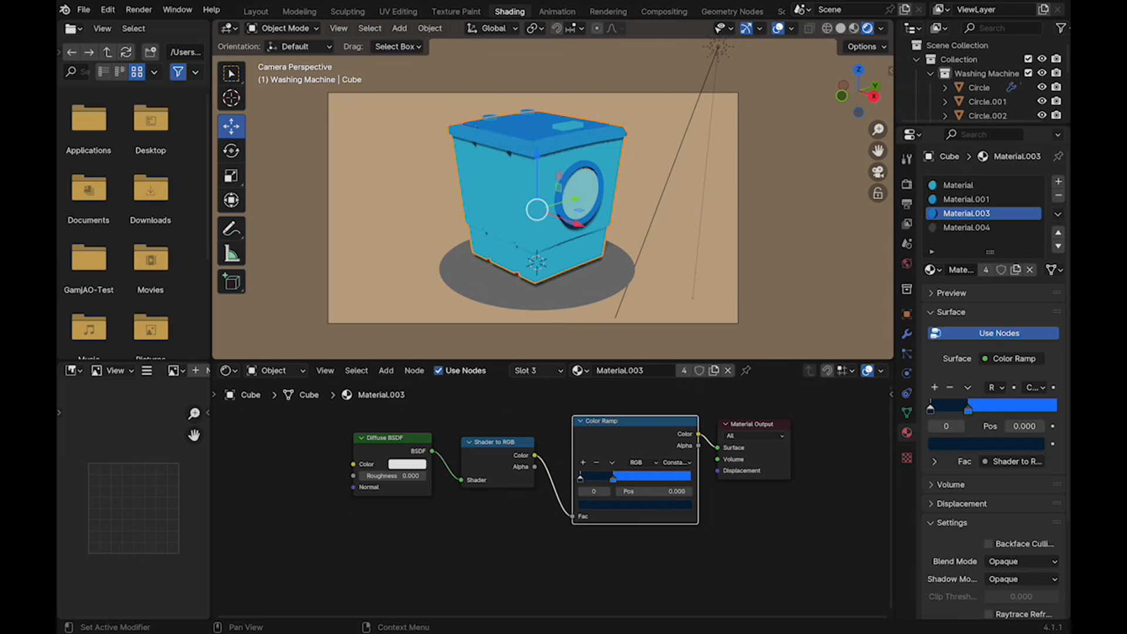
{"action": "left_click", "coordinate": [634, 504]}
{"action": "left_click", "coordinate": [628, 350]}
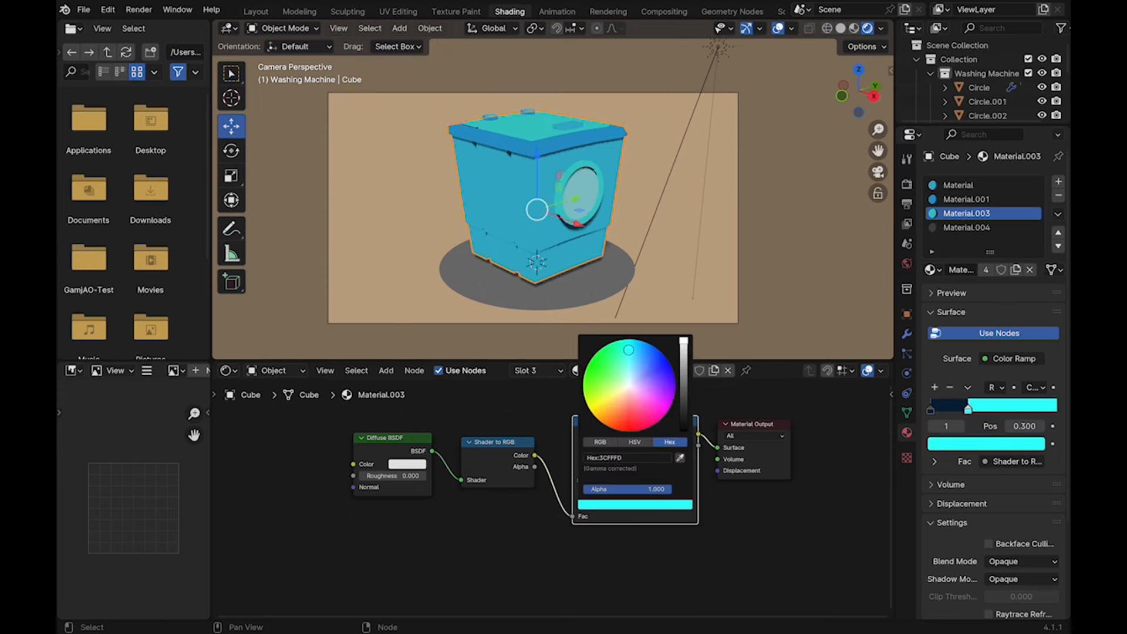
{"action": "key", "text": "ctrl+z"}
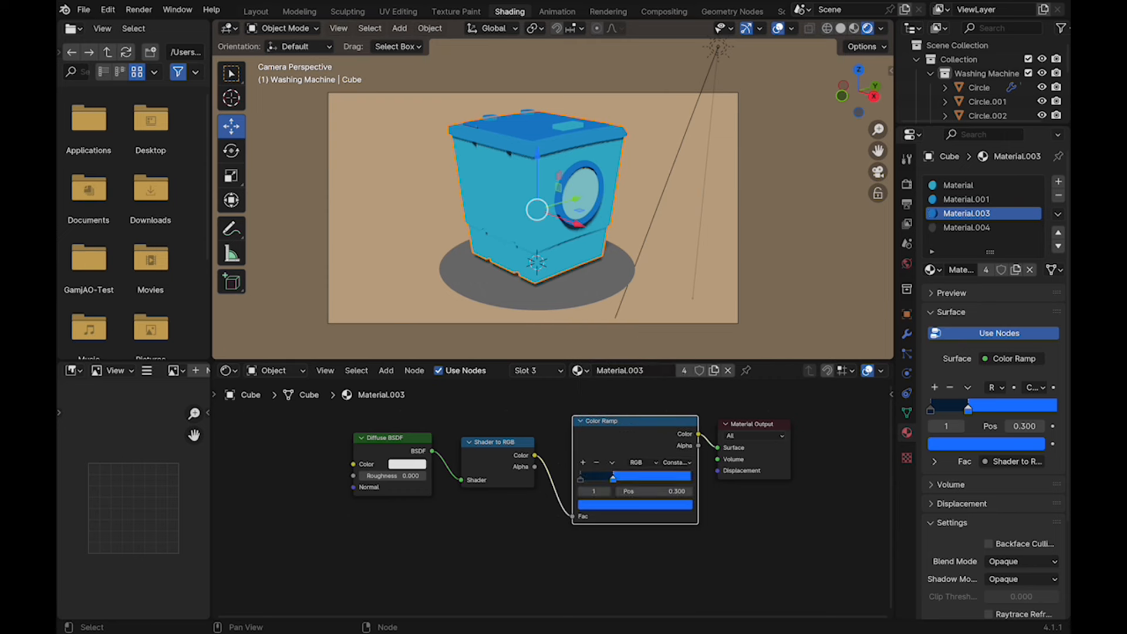
{"action": "key", "text": "ctrl+z"}
{"action": "key", "text": "ctrl+z"}
Set the lit colour of Material.001 on the lid rim to light orange FFBB7F
{"action": "left_click", "coordinate": [634, 504]}
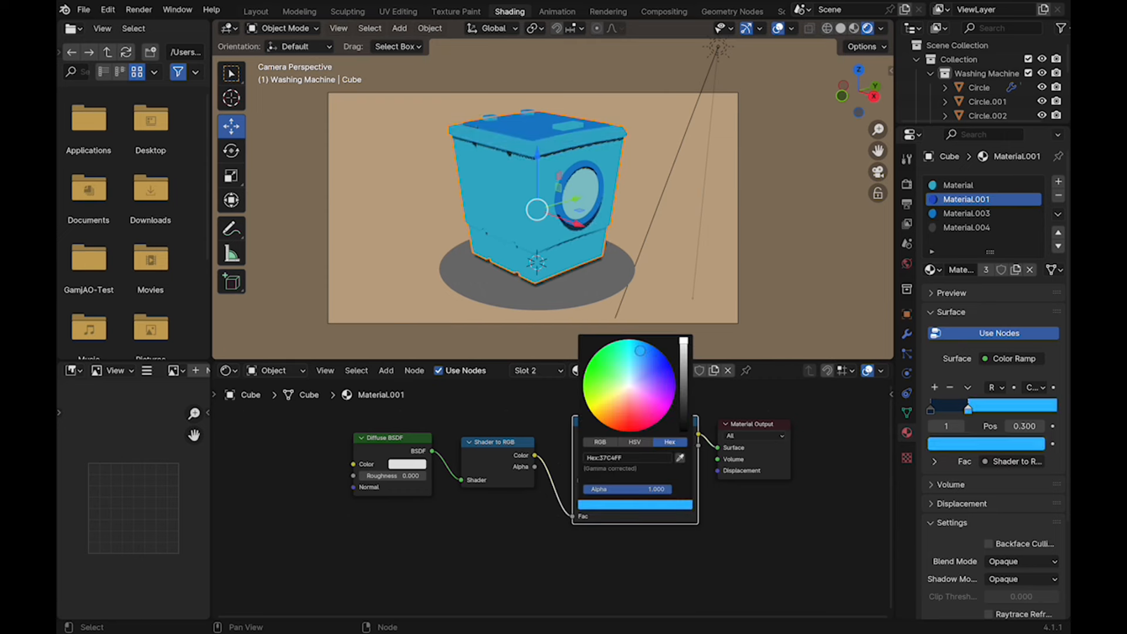
{"action": "mouse_move", "coordinate": [646, 341]}
{"action": "left_mouse_down"}
{"action": "mouse_move", "coordinate": [640, 392]}
{"action": "mouse_move", "coordinate": [614, 398]}
{"action": "left_mouse_up"}
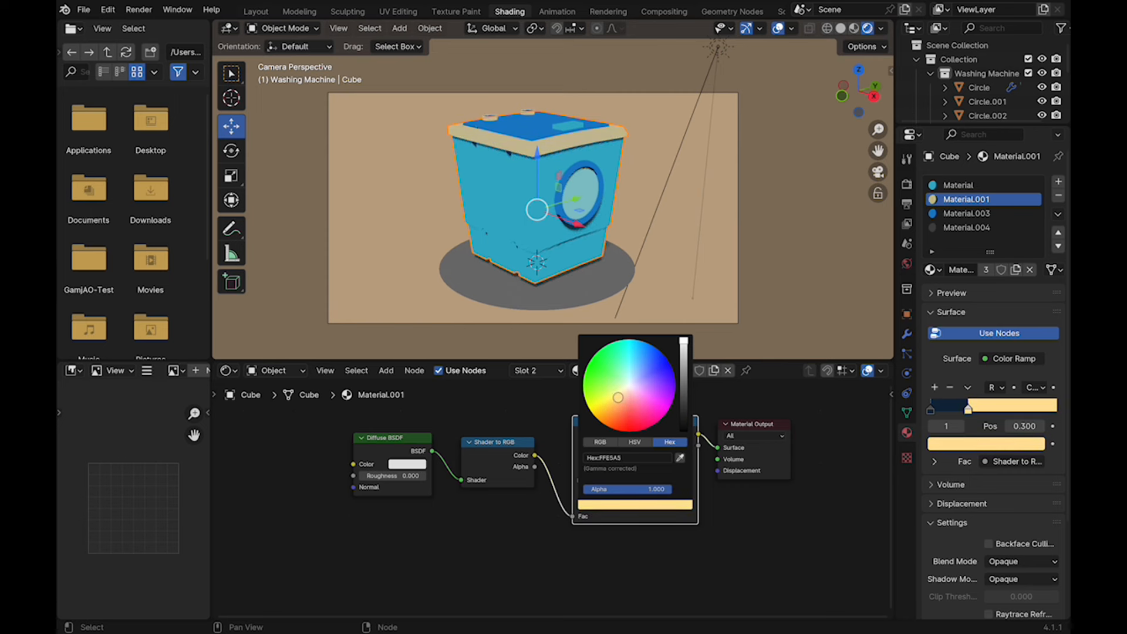
{"action": "key", "text": "alt+a"}
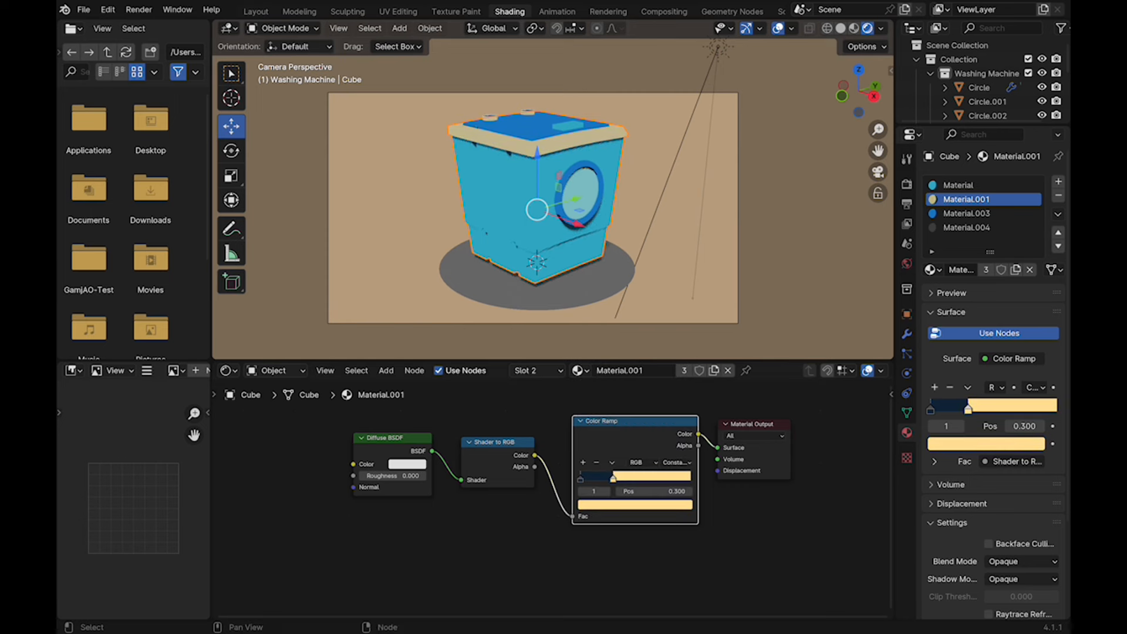
{"action": "left_click", "coordinate": [635, 505]}
{"action": "left_click", "coordinate": [619, 406]}
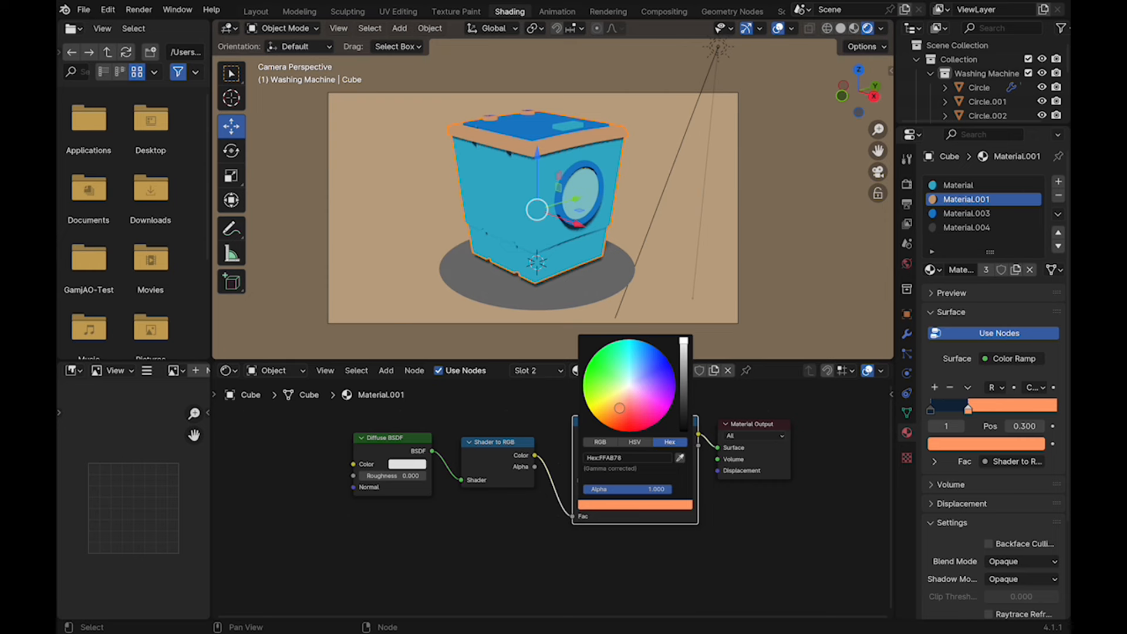
{"action": "left_click_drag", "start_coordinate": [619, 408], "coordinate": [616, 404]}
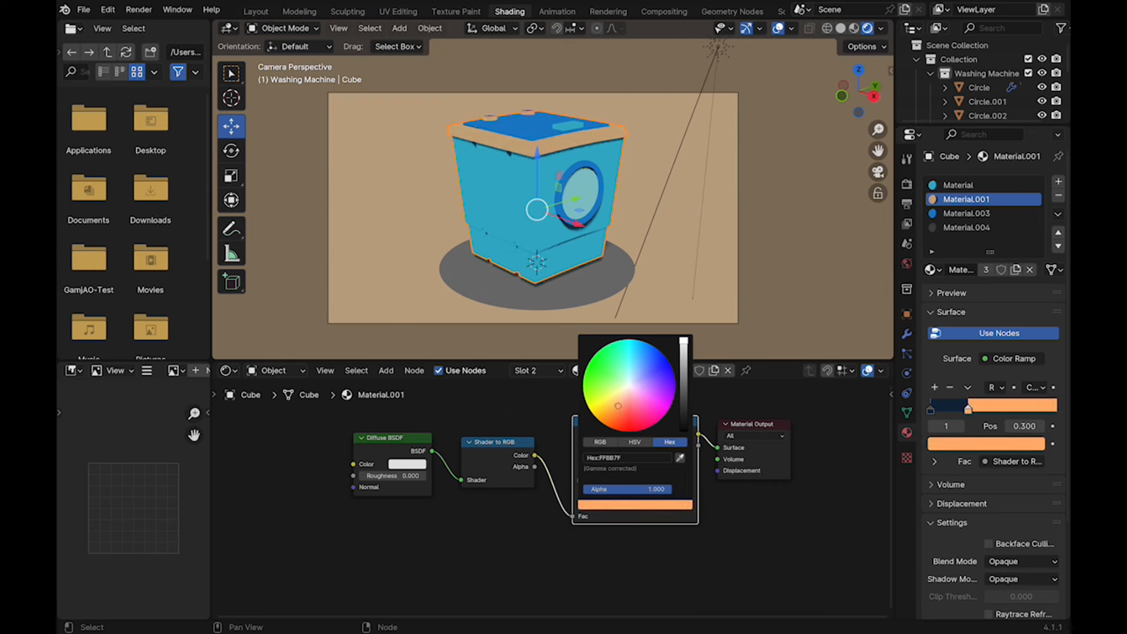
{"action": "key", "text": "Return"}
Set the shadow colour of Material.001 to a darkened brown version of its orange lit colour
{"action": "left_click", "coordinate": [584, 480]}
{"action": "left_click", "coordinate": [617, 505]}
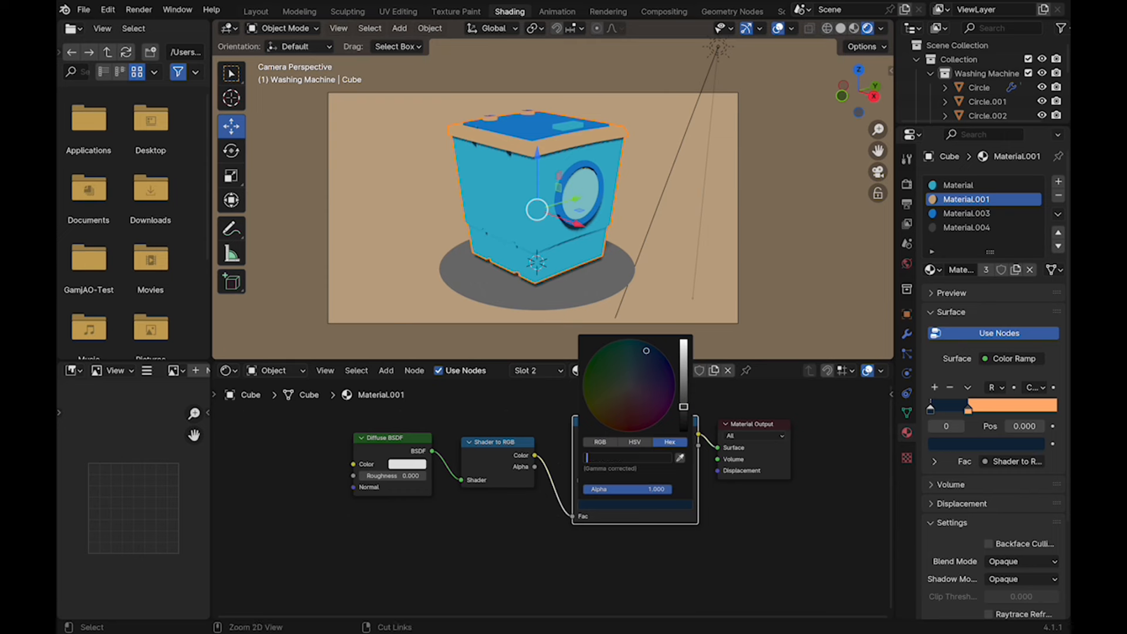
{"action": "key", "text": "super+v"}
{"action": "key", "text": "Return"}
{"action": "left_click_drag", "start_coordinate": [683, 342], "coordinate": [683, 406]}
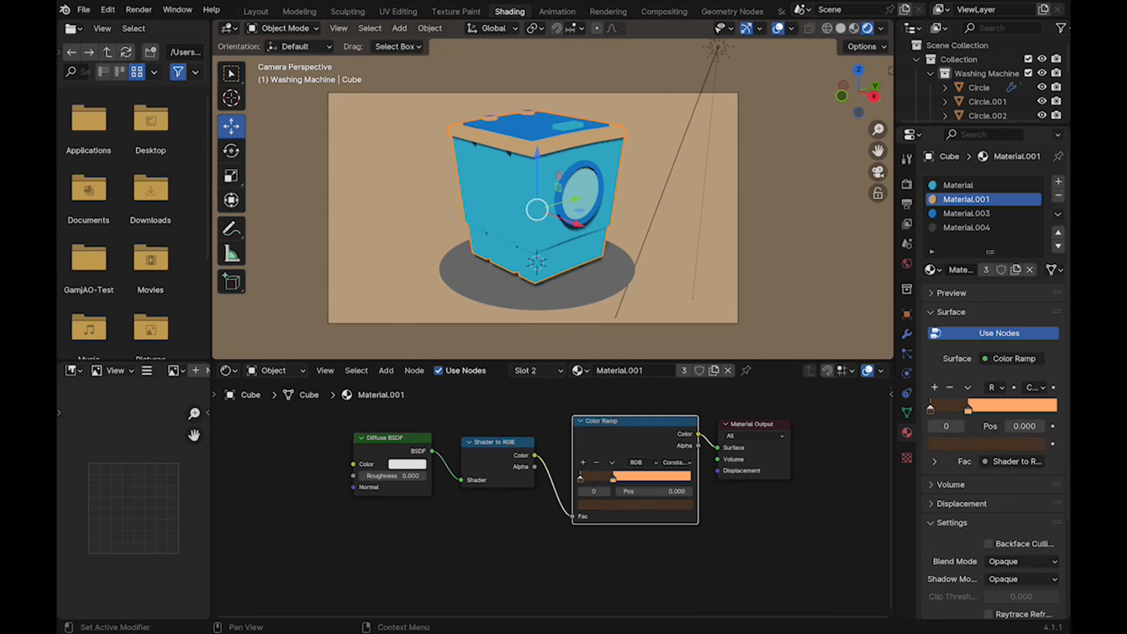
Try other lit colours, including yellow-green, for Material.003 and settle back on blue 1983FF
{"action": "left_click", "coordinate": [966, 214]}
{"action": "left_click", "coordinate": [650, 504]}
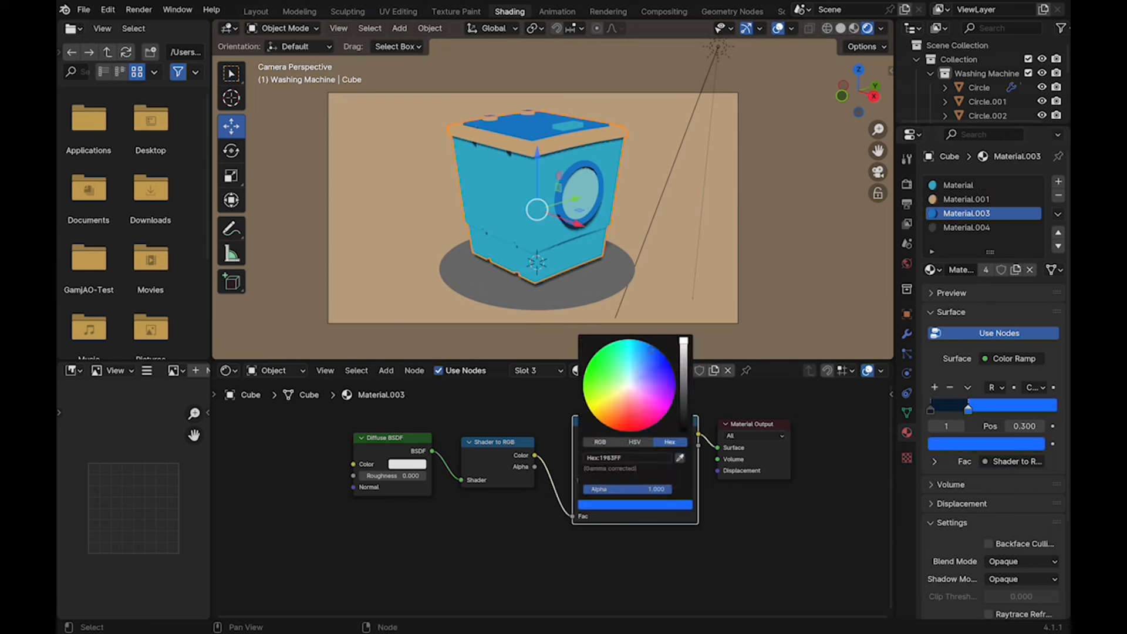
{"action": "left_click_drag", "start_coordinate": [614, 352], "coordinate": [612, 400]}
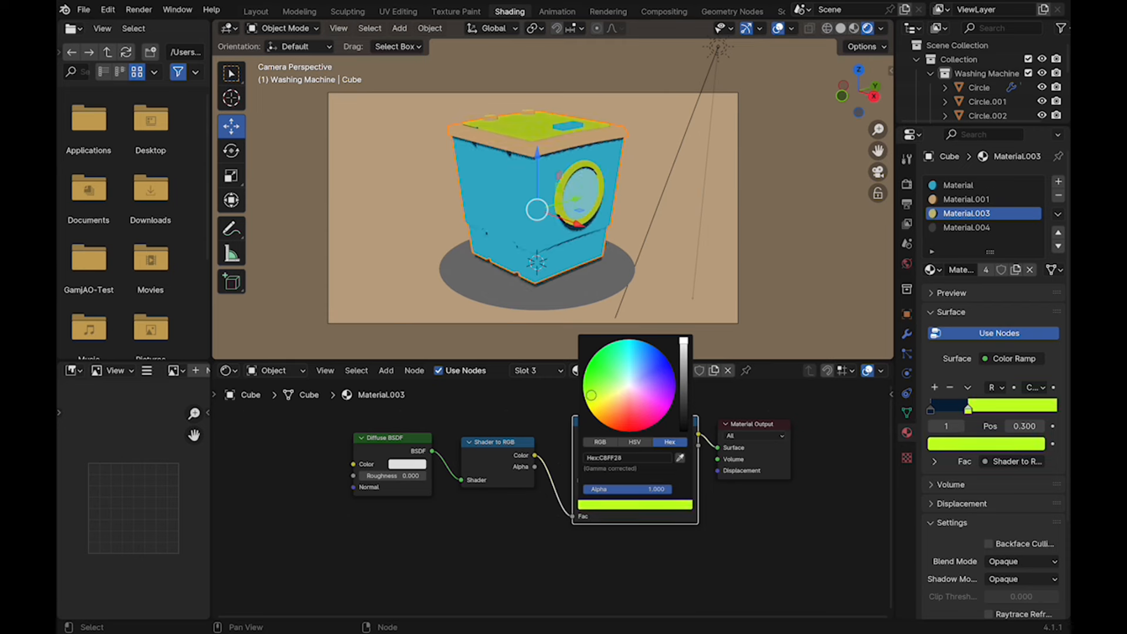
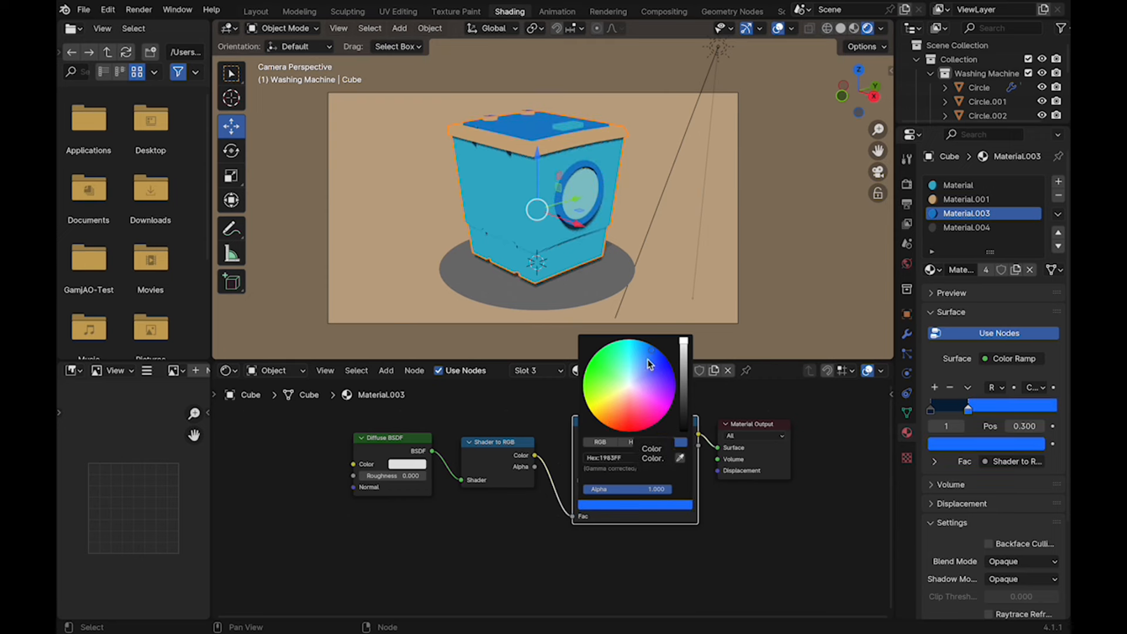
{"action": "mouse_move", "coordinate": [684, 350]}
{"action": "left_mouse_down"}
{"action": "mouse_move", "coordinate": [683, 402]}
{"action": "mouse_move", "coordinate": [683, 340]}
{"action": "left_mouse_up"}
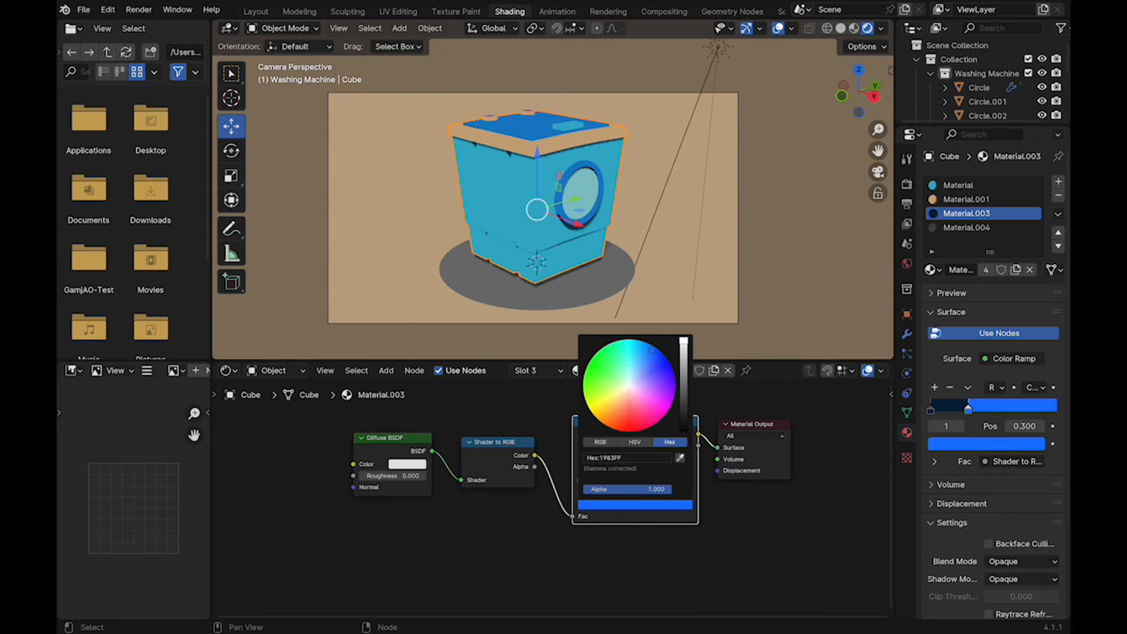
{"action": "left_click_drag", "start_coordinate": [629, 384], "coordinate": [655, 353]}
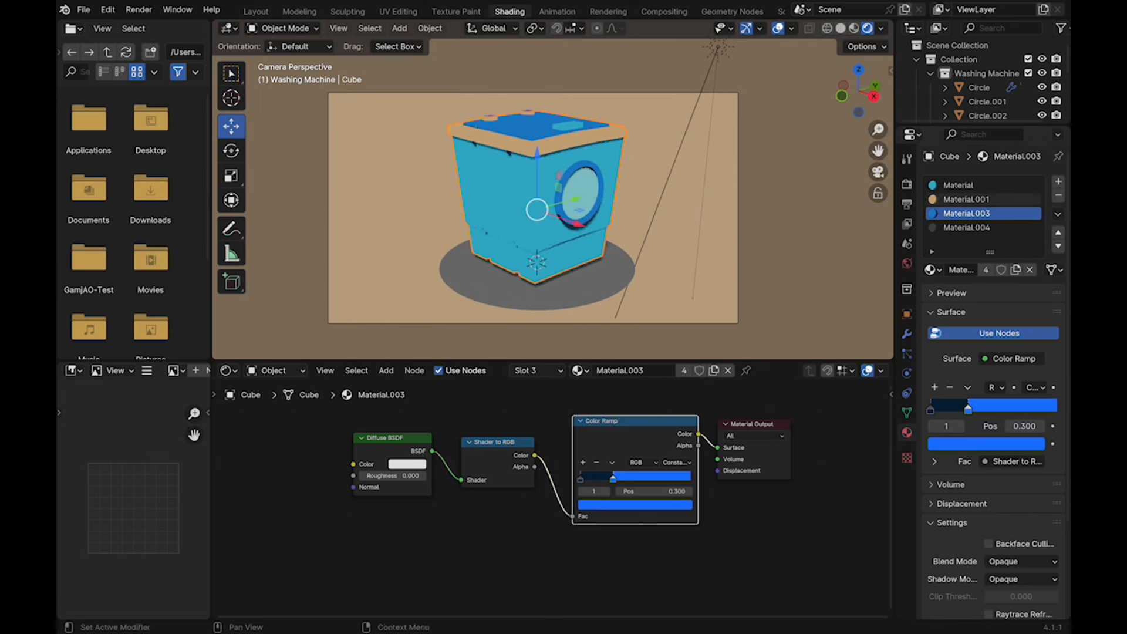
Change the lit colour of Material.001 on the lid rim to light blue 80D7FF
{"action": "left_click", "coordinate": [974, 199]}
{"action": "left_click", "coordinate": [635, 504]}
{"action": "left_click", "coordinate": [633, 380]}
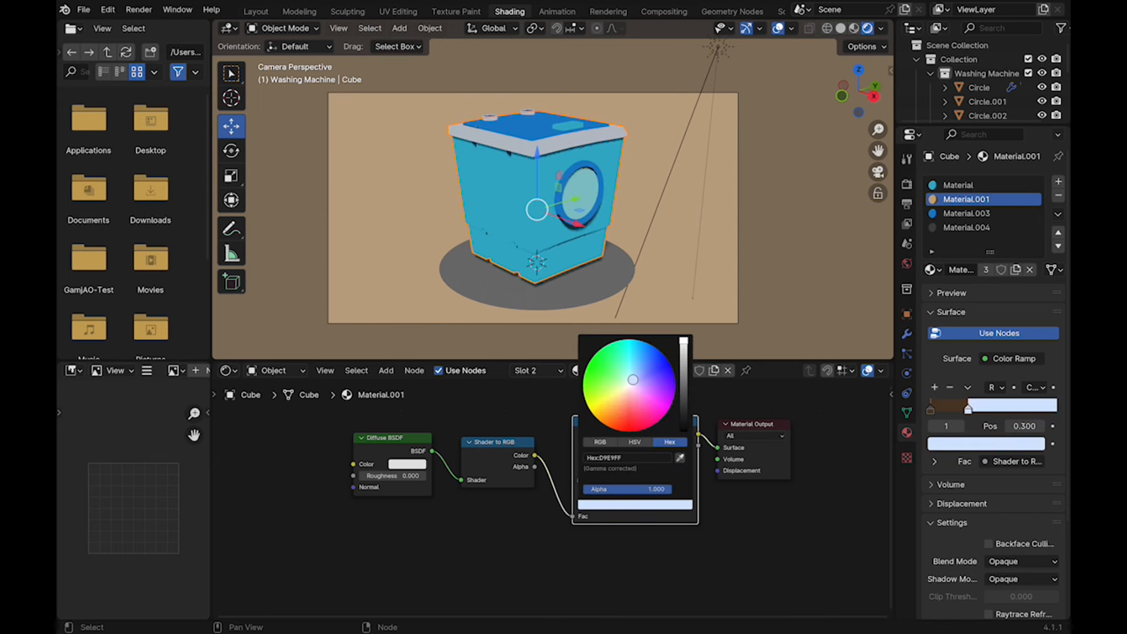
{"action": "left_click_drag", "start_coordinate": [630, 382], "coordinate": [633, 375]}
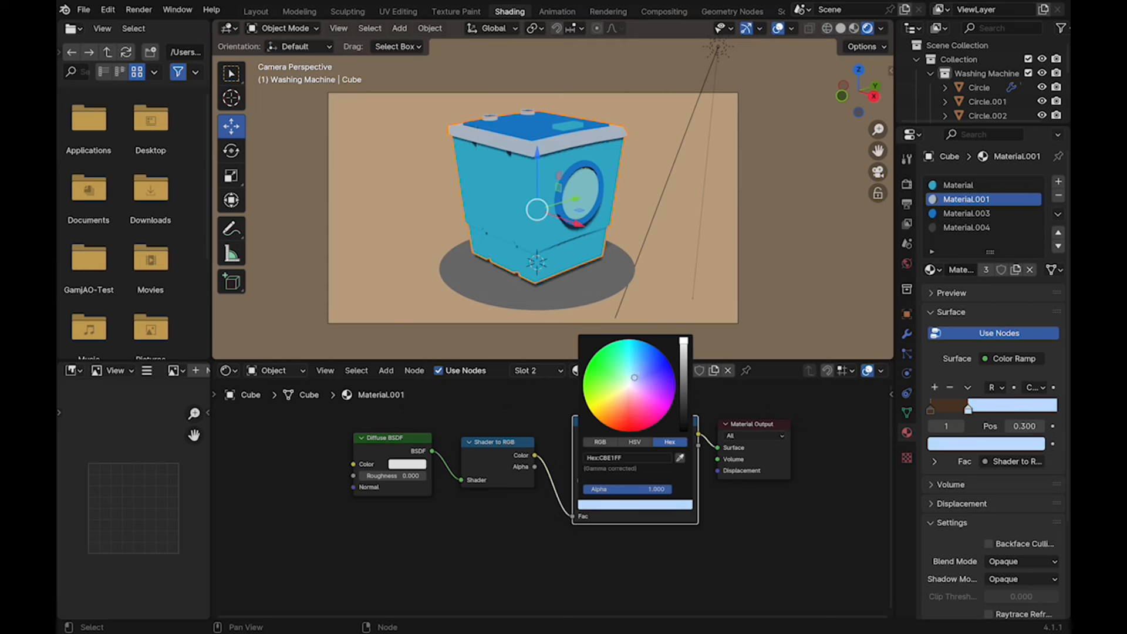
{"action": "left_click", "coordinate": [635, 505]}
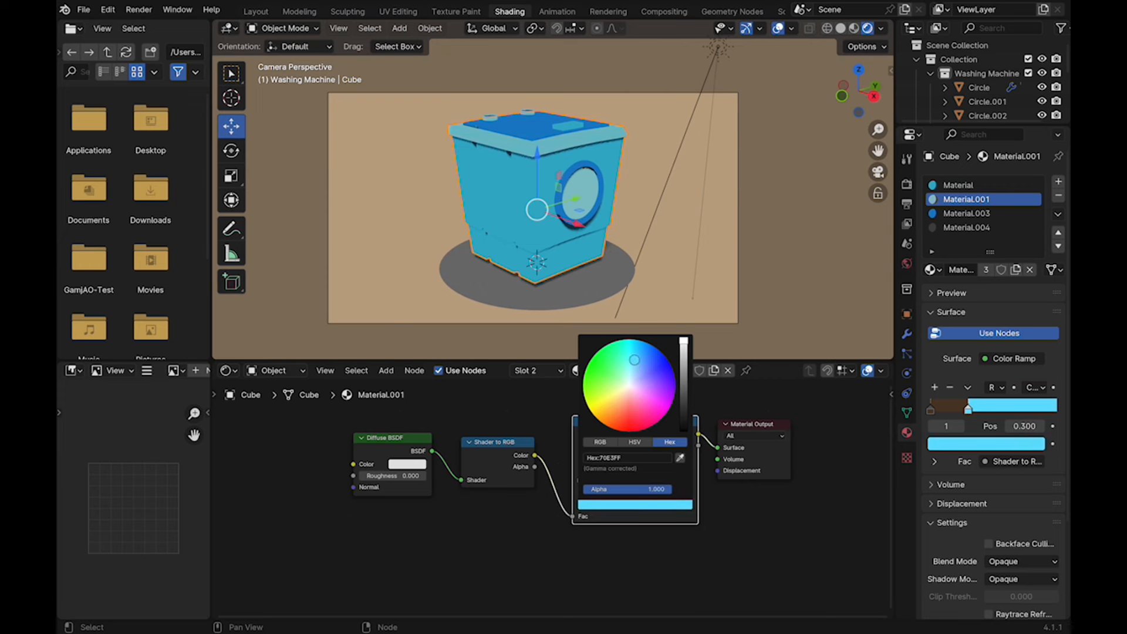
{"action": "left_click_drag", "start_coordinate": [634, 359], "coordinate": [634, 377]}
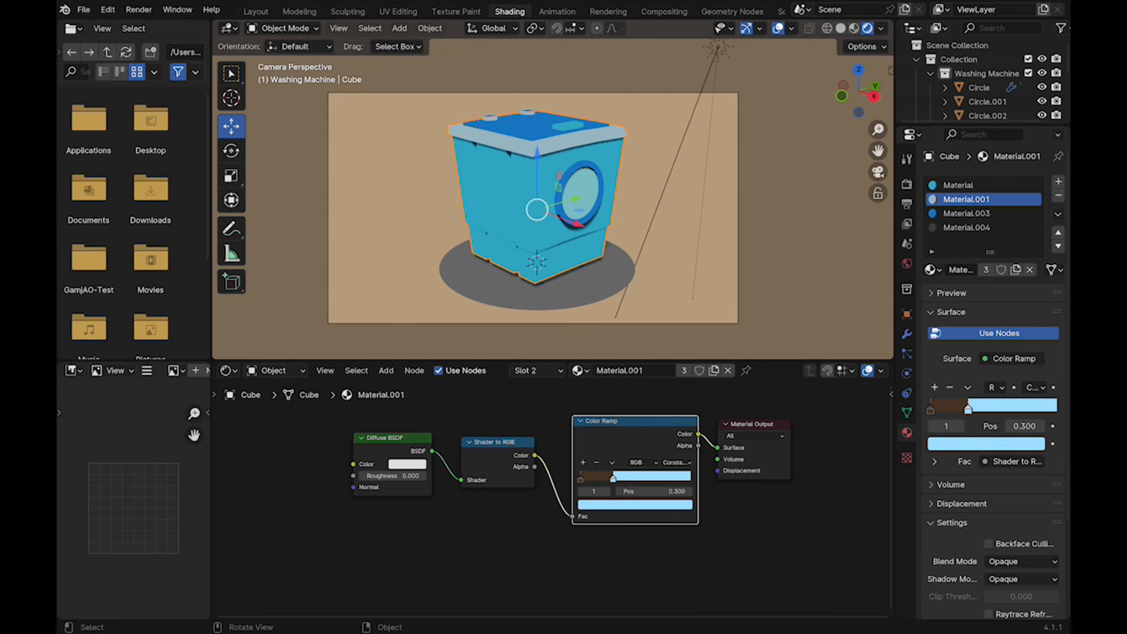
{"action": "left_click", "coordinate": [635, 504]}
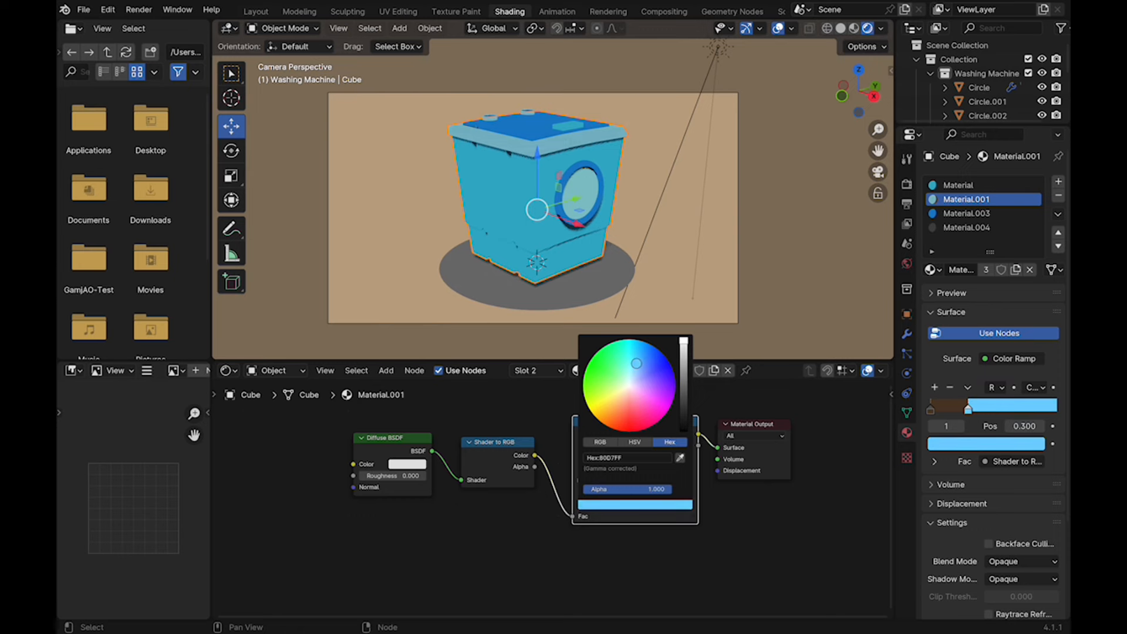
Set the shadow colour of Material.001 to 80D7FF and lower its brightness to a dark blue
{"action": "left_click", "coordinate": [580, 478]}
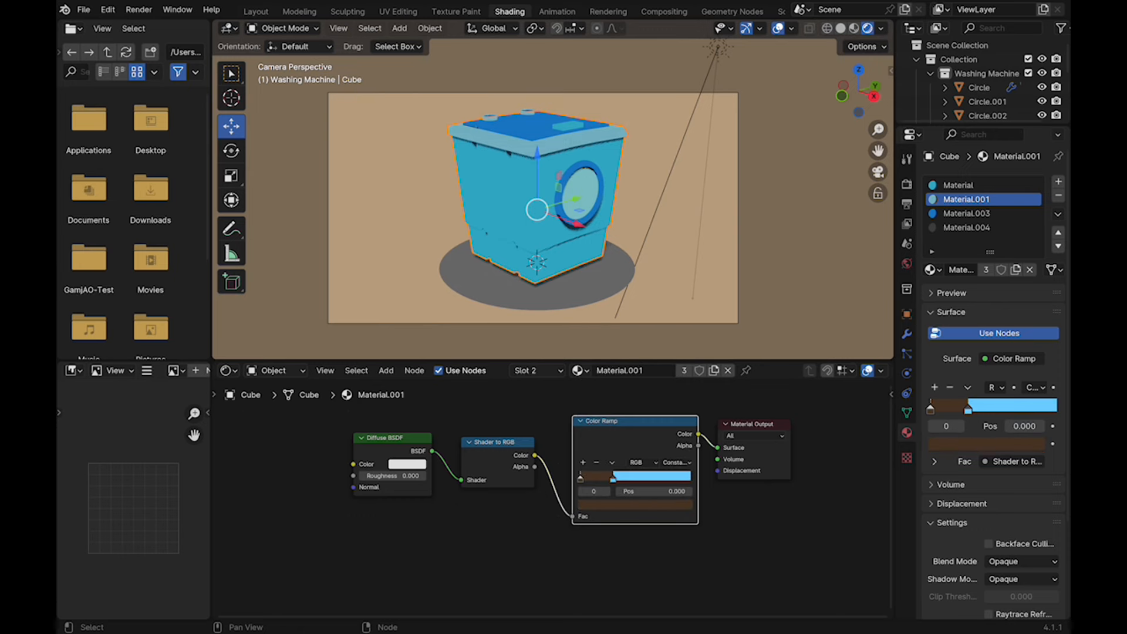
{"action": "left_click", "coordinate": [635, 504]}
{"action": "left_click", "coordinate": [627, 457]}
{"action": "type", "text": "80D7FF"}
{"action": "key", "text": "Return"}
{"action": "left_click_drag", "start_coordinate": [683, 341], "coordinate": [683, 405]}
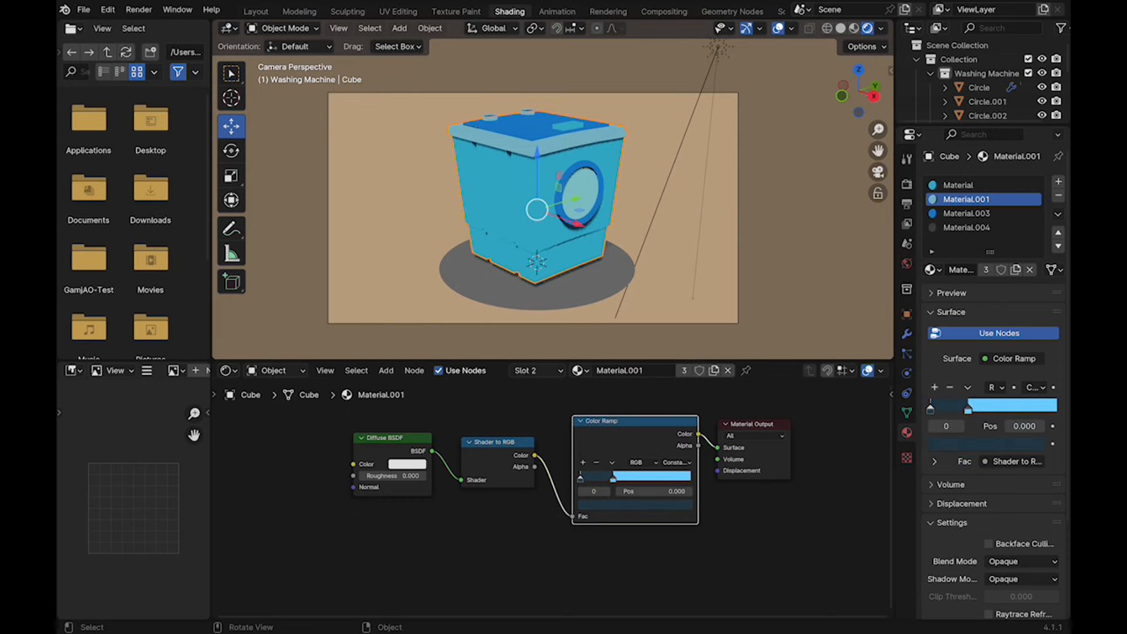
Add a mesh plane and move it along Y to stand clear of the washing machine's ground disc
{"action": "middle_click_drag", "start_coordinate": [551, 200], "coordinate": [523, 190]}
{"action": "scroll", "coordinate": [522, 191], "scroll_direction": "down", "scroll_amount": 3}
{"action": "scroll", "coordinate": [522, 191], "scroll_direction": "up", "scroll_amount": 3}
{"action": "left_click", "coordinate": [529, 323]}
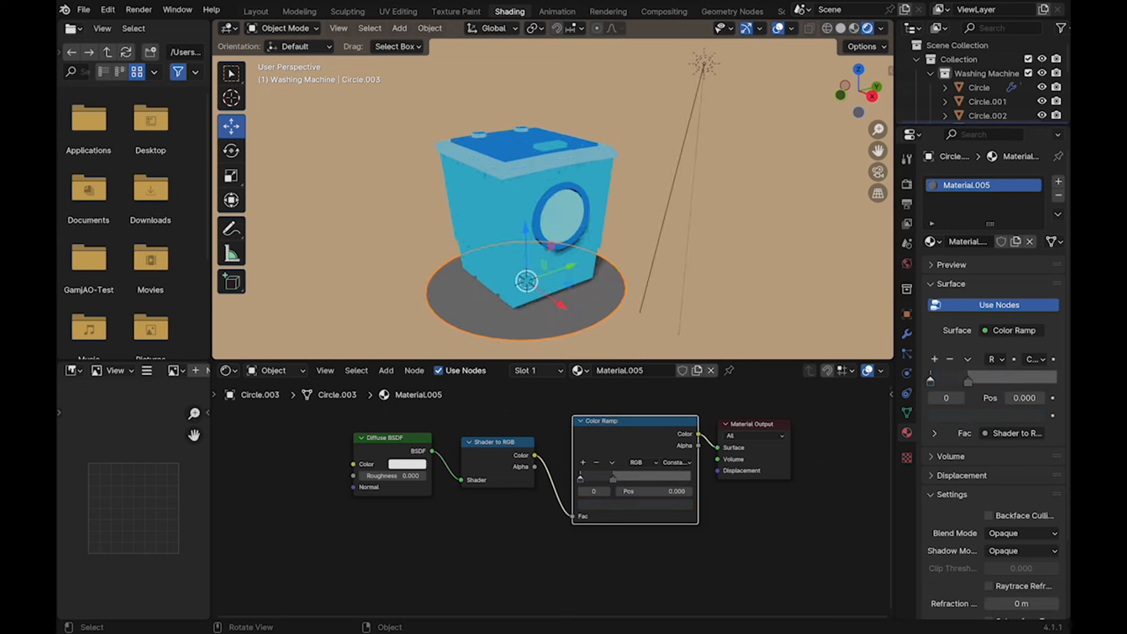
{"action": "middle_click_drag", "start_coordinate": [588, 276], "coordinate": [591, 294]}
{"action": "key", "text": "grave"}
{"action": "scroll", "coordinate": [405, 217], "scroll_direction": "down", "scroll_amount": 3}
{"action": "key", "text": "shift+a"}
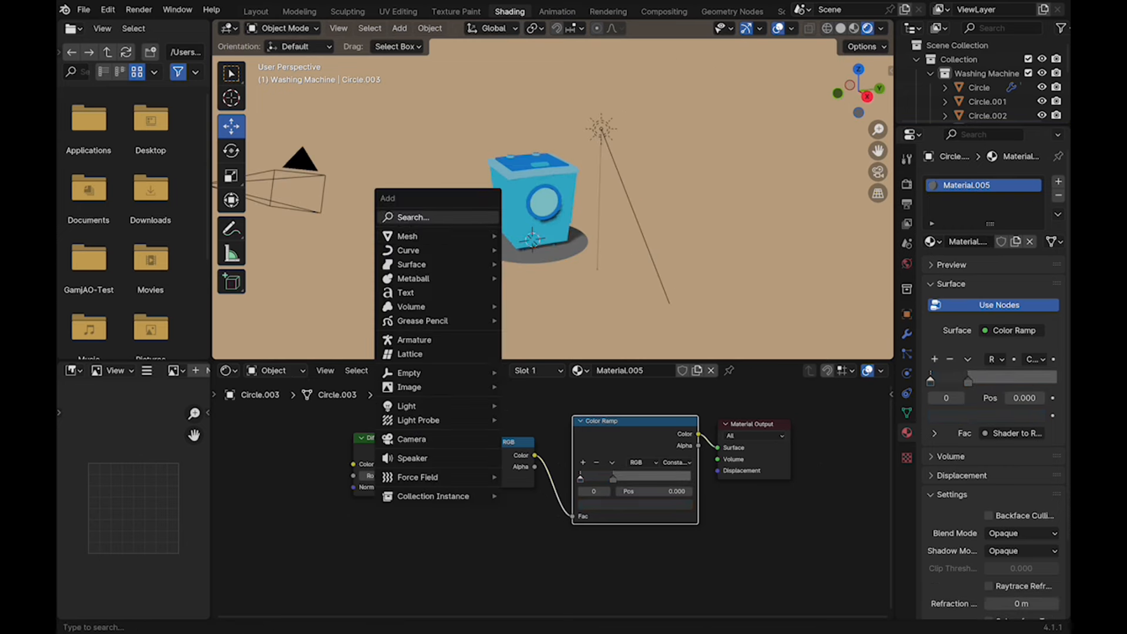
{"action": "mouse_move", "coordinate": [413, 234]}
{"action": "left_click", "coordinate": [563, 233]}
{"action": "left_click_drag", "start_coordinate": [532, 239], "coordinate": [627, 225]}
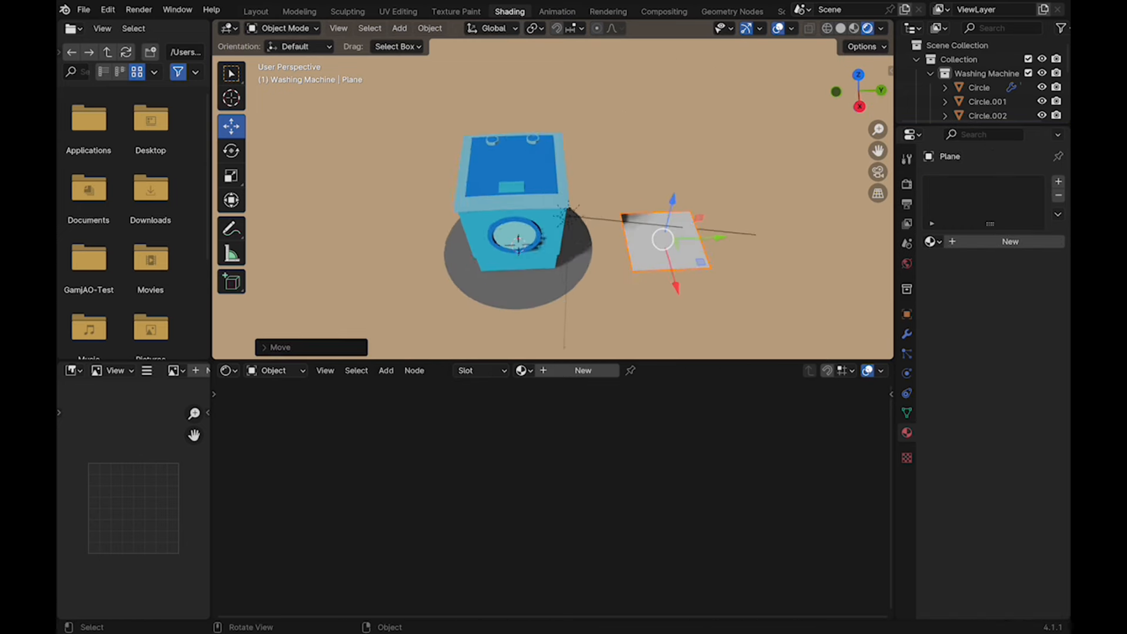
Narrow the new plane beside the washing machine by scaling it along Y
{"action": "scroll", "coordinate": [747, 292], "scroll_direction": "up", "scroll_amount": 2}
{"action": "key", "text": "s"}
{"action": "key", "text": "y"}
{"action": "left_click", "coordinate": [635, 282]}
Stand the plane upright by setting its Y rotation to 90°
{"action": "left_click", "coordinate": [836, 92]}
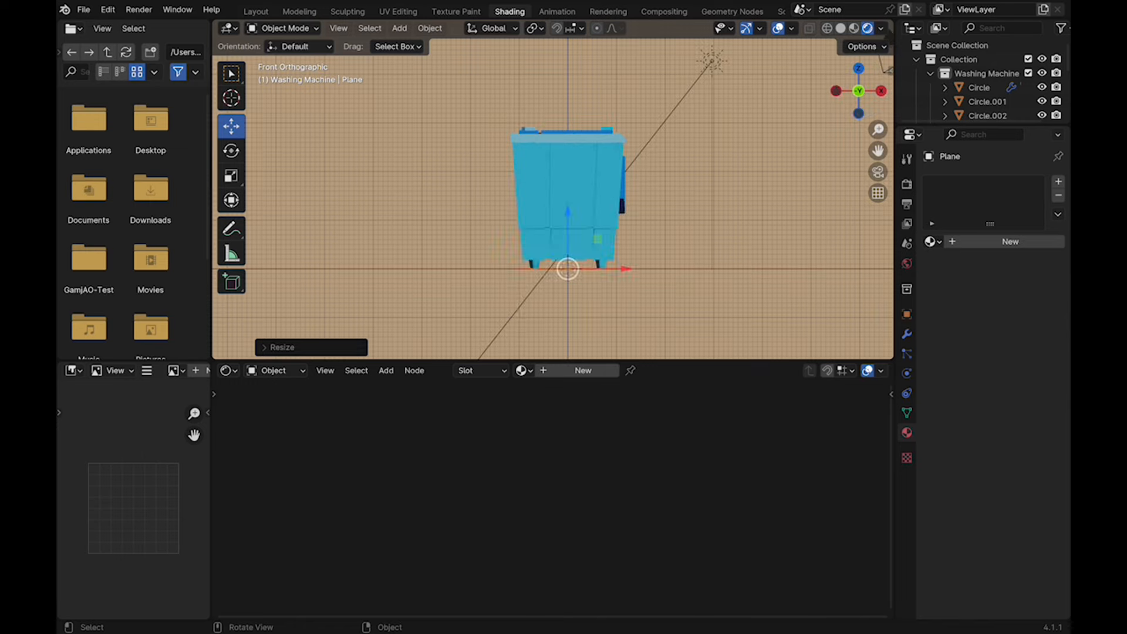
{"action": "key", "text": "n"}
{"action": "left_click_drag", "start_coordinate": [620, 264], "coordinate": [597, 313]}
{"action": "left_click", "coordinate": [800, 173]}
{"action": "type", "text": "90"}
{"action": "key", "text": "Return"}
{"action": "key", "text": "n"}
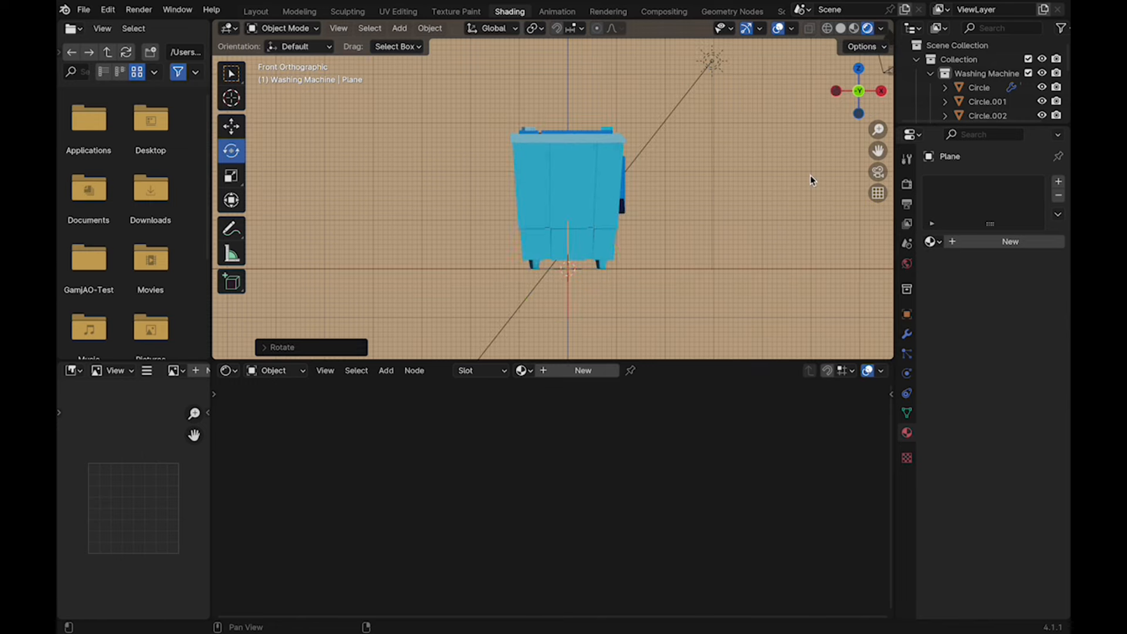
Move the upright plane in line with the round door, shift it along X to the door face and save the file
{"action": "left_click", "coordinate": [231, 126]}
{"action": "middle_click_drag", "start_coordinate": [587, 235], "coordinate": [537, 238]}
{"action": "left_click", "coordinate": [874, 92]}
{"action": "left_click_drag", "start_coordinate": [718, 273], "coordinate": [451, 161]}
{"action": "scroll", "coordinate": [450, 160], "scroll_direction": "up", "scroll_amount": 2}
{"action": "left_click", "coordinate": [836, 91]}
{"action": "scroll", "coordinate": [553, 199], "scroll_direction": "down", "scroll_amount": 3}
{"action": "key", "text": "super+s"}
{"action": "left_click_drag", "start_coordinate": [544, 192], "coordinate": [637, 192]}
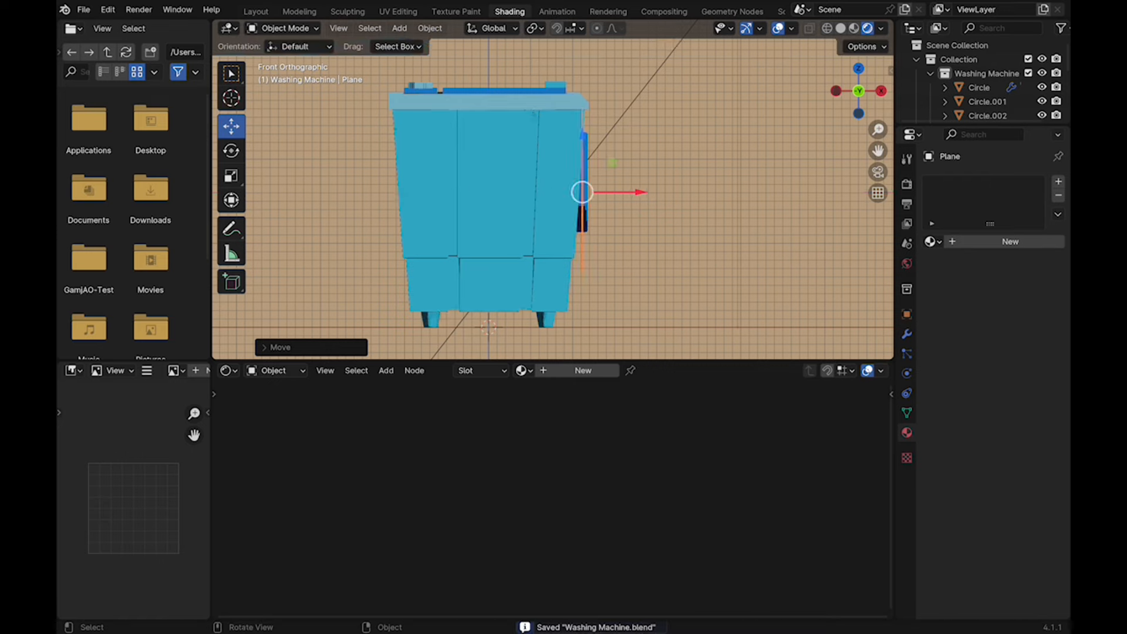
Scale the plane down and move it along X to sit just in front of the door glass
{"action": "middle_click_drag", "start_coordinate": [637, 193], "coordinate": [587, 235]}
{"action": "key", "text": "s"}
{"action": "left_click", "coordinate": [520, 211]}
{"action": "left_click_drag", "start_coordinate": [589, 261], "coordinate": [599, 263]}
{"action": "middle_click_drag", "start_coordinate": [600, 263], "coordinate": [587, 244]}
{"action": "scroll", "coordinate": [546, 235], "scroll_direction": "up", "scroll_amount": 4}
{"action": "scroll", "coordinate": [558, 188], "scroll_direction": "up", "scroll_amount": 3}
{"action": "left_click_drag", "start_coordinate": [575, 182], "coordinate": [579, 183]}
{"action": "middle_click_drag", "start_coordinate": [578, 183], "coordinate": [540, 191]}
{"action": "scroll", "coordinate": [557, 188], "scroll_direction": "down", "scroll_amount": 6}
{"action": "left_click", "coordinate": [873, 95]}
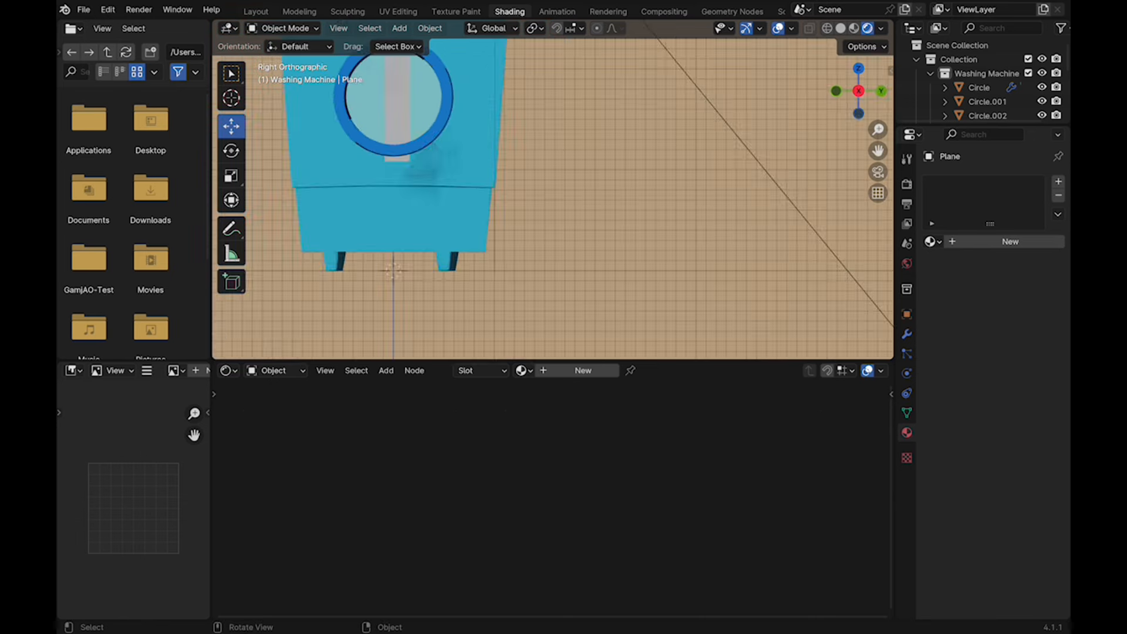
Scale the plane along Y into a slimmer strip and move it along Y over the door glass
{"action": "middle_click_drag", "start_coordinate": [505, 147], "coordinate": [625, 273], "text": "shift"}
{"action": "scroll", "coordinate": [553, 200], "scroll_direction": "up", "scroll_amount": 2}
{"action": "key", "text": "s"}
{"action": "key", "text": "y"}
{"action": "left_click", "coordinate": [575, 236]}
{"action": "left_click_drag", "start_coordinate": [506, 212], "coordinate": [550, 219]}
Scale the strip along Y once more and rotate it into a diagonal across the door glass
{"action": "left_click", "coordinate": [232, 151]}
{"action": "key", "text": "s"}
{"action": "key", "text": "y"}
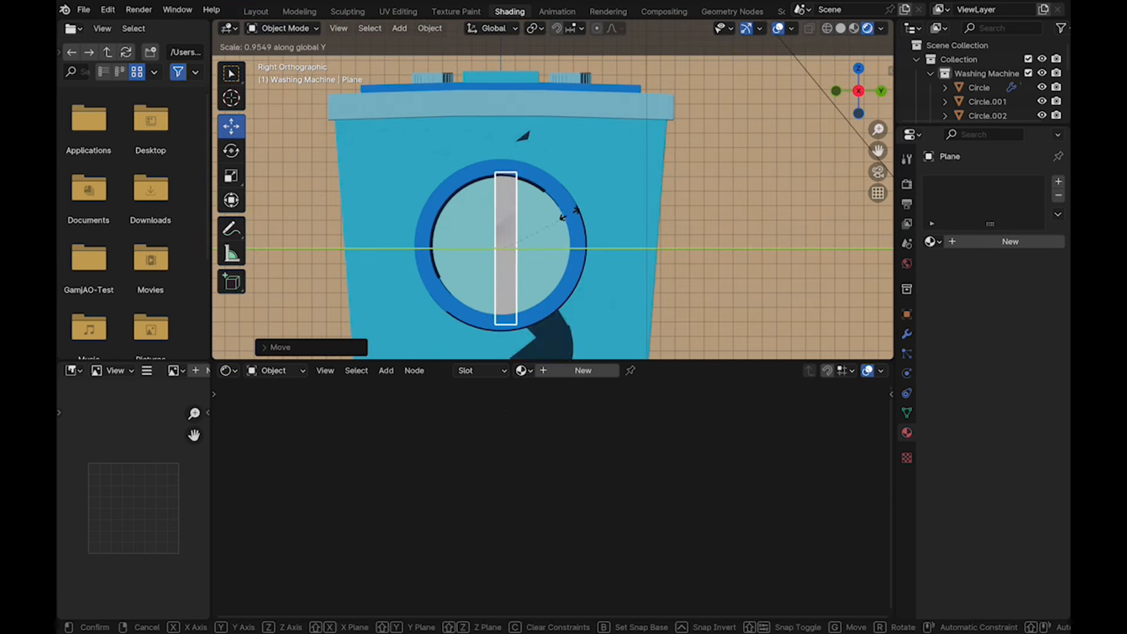
{"action": "left_click", "coordinate": [556, 216]}
{"action": "key", "text": "r"}
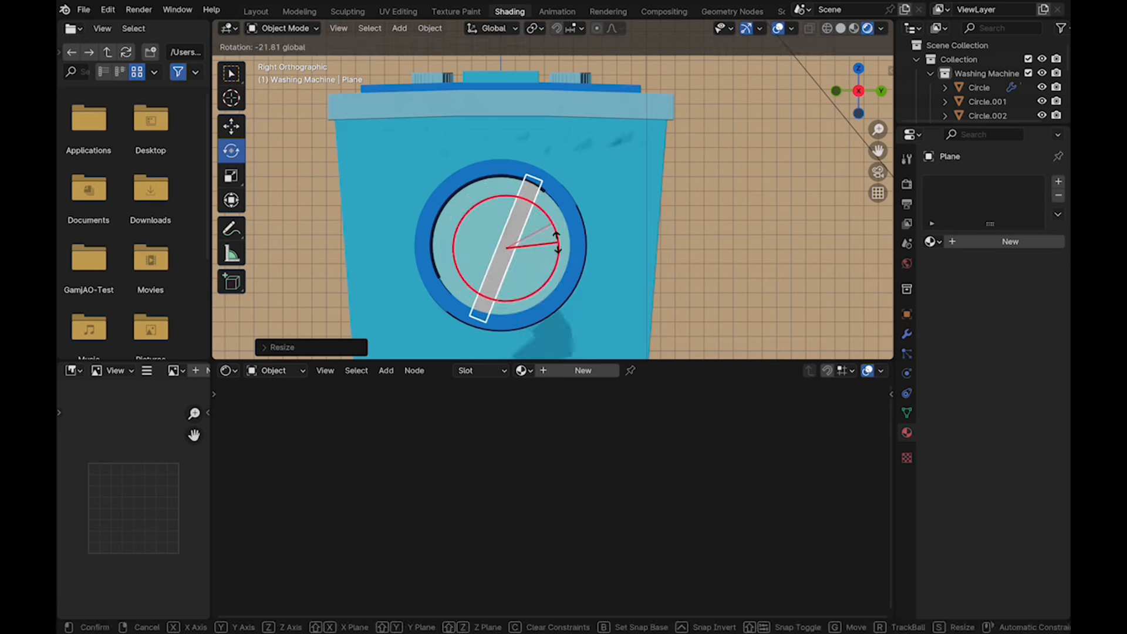
{"action": "left_click", "coordinate": [561, 238]}
Shift the diagonal strip off the glass's centre and duplicate it along Y, scaling the copy along Z
{"action": "left_click_drag", "start_coordinate": [536, 218], "coordinate": [518, 210]}
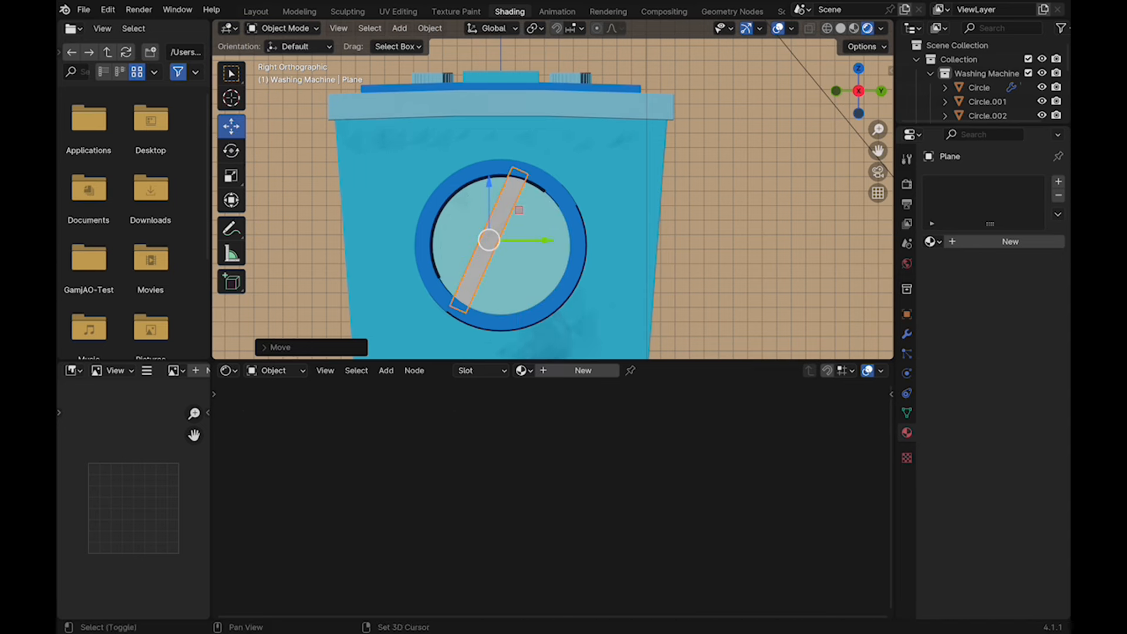
{"action": "key", "text": "shift+d"}
{"action": "key", "text": "y"}
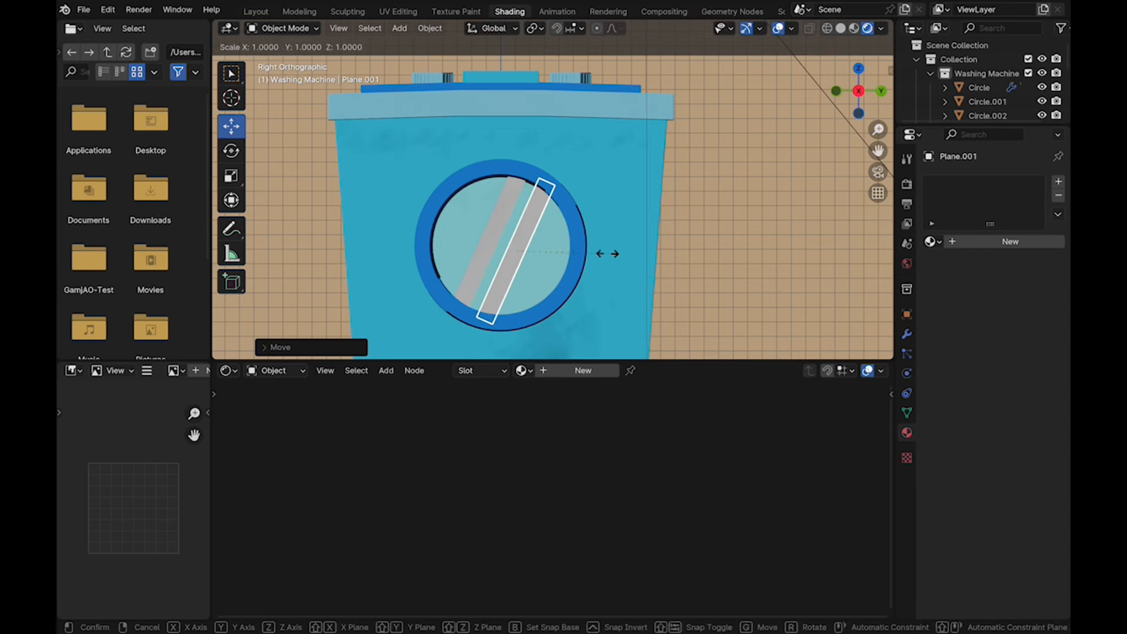
{"action": "key", "text": "s"}
{"action": "key", "text": "z"}
{"action": "left_click", "coordinate": [622, 259]}
Move the duplicated strip further from the first one on the door glass and rescale it along Z
{"action": "left_click", "coordinate": [494, 229]}
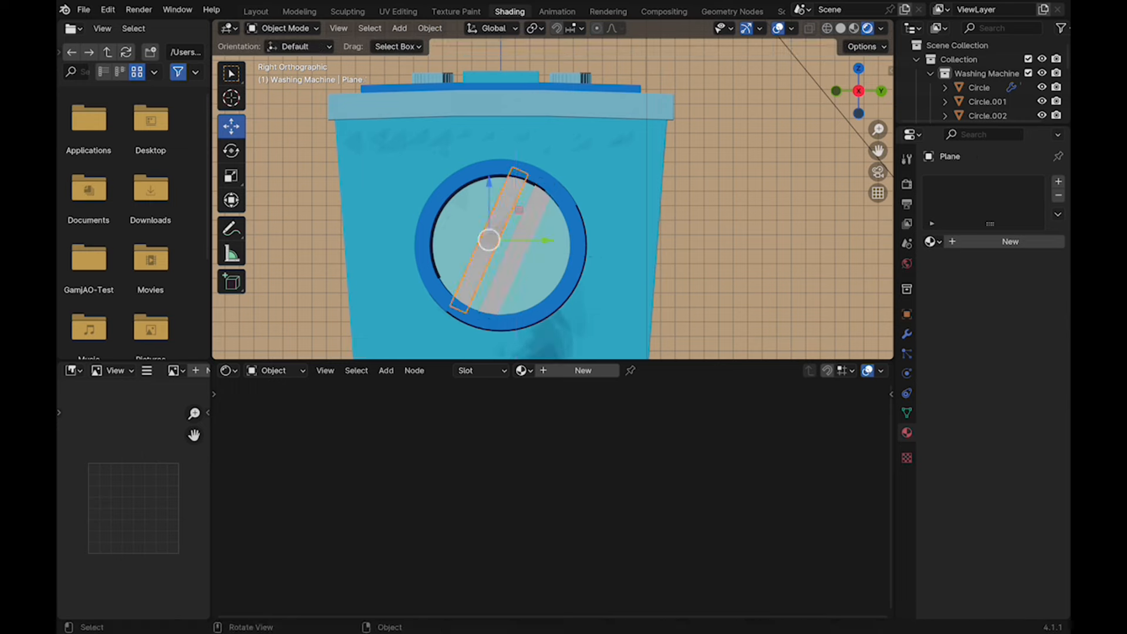
{"action": "mouse_move", "coordinate": [494, 228]}
{"action": "middle_mouse_down"}
{"action": "mouse_move", "coordinate": [552, 235]}
{"action": "mouse_move", "coordinate": [514, 222]}
{"action": "middle_mouse_up"}
{"action": "left_click", "coordinate": [527, 234]}
{"action": "left_click", "coordinate": [862, 87]}
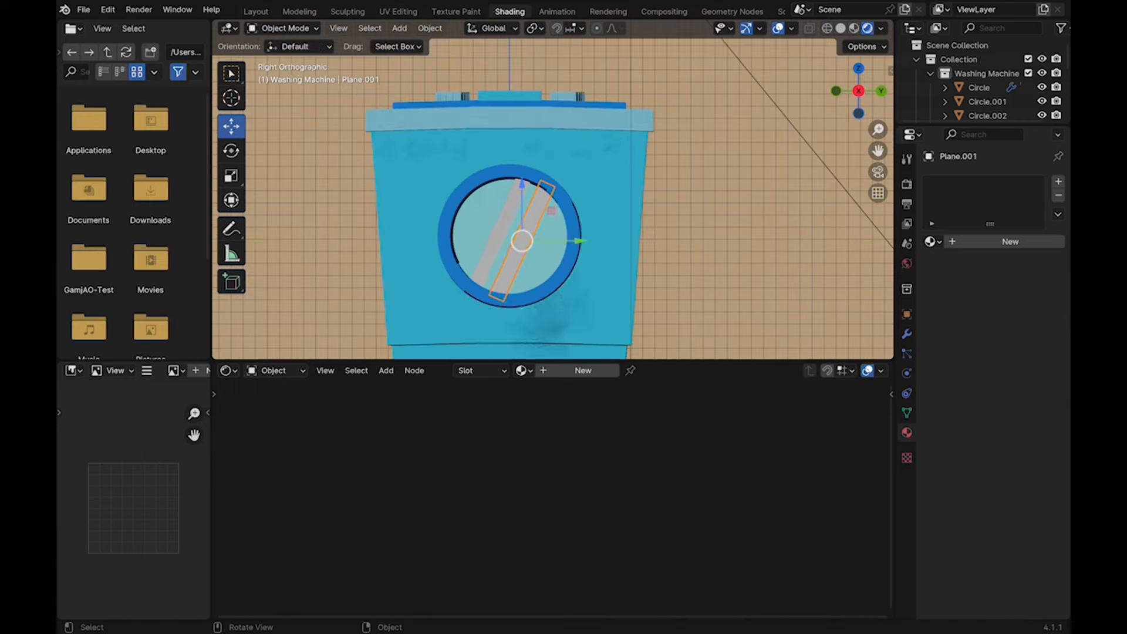
{"action": "left_click_drag", "start_coordinate": [550, 209], "coordinate": [570, 219]}
{"action": "scroll", "coordinate": [553, 322], "scroll_direction": "up", "scroll_amount": 2}
{"action": "key", "text": "s"}
{"action": "key", "text": "y"}
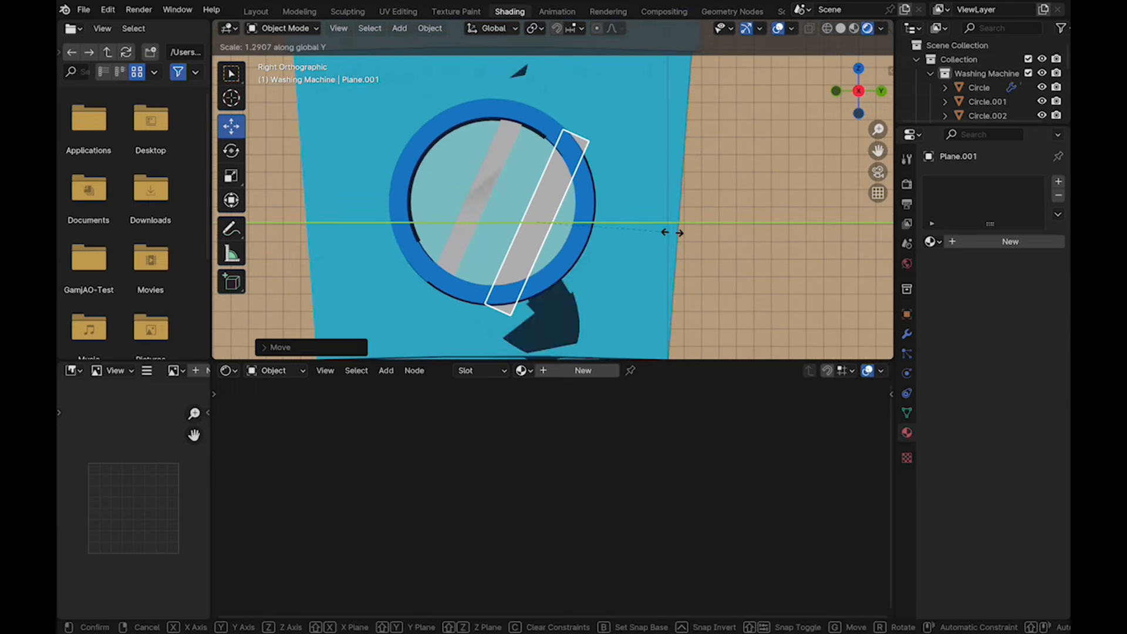
{"action": "key", "text": "z"}
{"action": "left_click", "coordinate": [647, 234]}
{"action": "left_click", "coordinate": [705, 237]}
Rotate the sun light to change how it falls on the washing machine, and save the file
{"action": "middle_click_drag", "start_coordinate": [704, 238], "coordinate": [754, 275]}
{"action": "scroll", "coordinate": [734, 249], "scroll_direction": "down", "scroll_amount": 4}
{"action": "scroll", "coordinate": [763, 243], "scroll_direction": "down", "scroll_amount": 3}
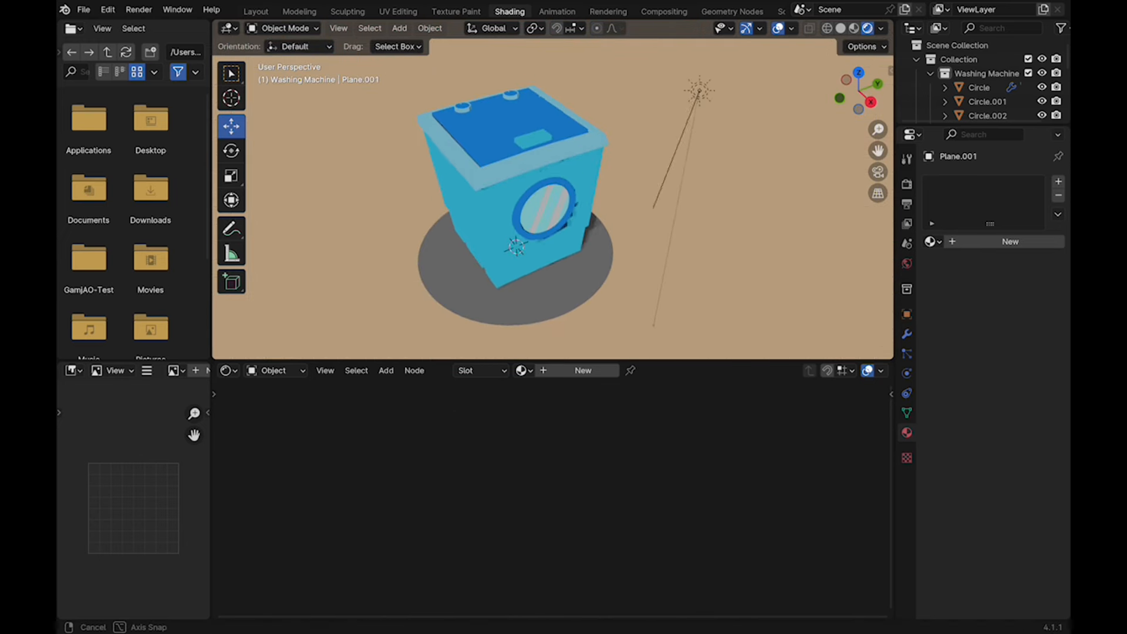
{"action": "left_click", "coordinate": [699, 89]}
{"action": "left_click", "coordinate": [231, 151]}
{"action": "left_click_drag", "start_coordinate": [715, 111], "coordinate": [744, 111]}
{"action": "mouse_move", "coordinate": [743, 112]}
{"action": "middle_mouse_down"}
{"action": "mouse_move", "coordinate": [740, 73]}
{"action": "mouse_move", "coordinate": [733, 119]}
{"action": "middle_mouse_up"}
{"action": "left_click_drag", "start_coordinate": [713, 139], "coordinate": [738, 122]}
{"action": "mouse_move", "coordinate": [738, 122]}
{"action": "middle_mouse_down"}
{"action": "mouse_move", "coordinate": [734, 85]}
{"action": "mouse_move", "coordinate": [732, 117]}
{"action": "middle_mouse_up"}
{"action": "key", "text": "super+s"}
Rotate and reposition the sun light while looking through the camera, and save the file
{"action": "key", "text": "KP_0"}
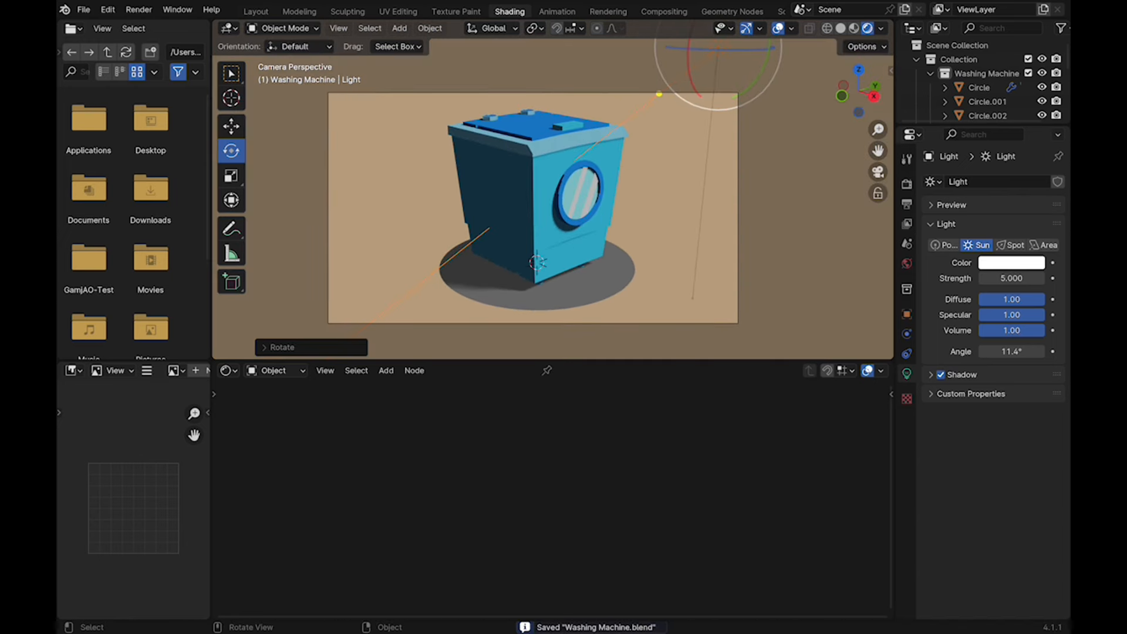
{"action": "left_click_drag", "start_coordinate": [763, 49], "coordinate": [740, 59]}
{"action": "key", "text": "g"}
{"action": "left_click", "coordinate": [736, 71]}
{"action": "key", "text": "super+s"}
Fine-tune the sun light's rotation from a free view and check the shadows through the camera
{"action": "middle_click_drag", "start_coordinate": [733, 76], "coordinate": [681, 94]}
{"action": "scroll", "coordinate": [681, 94], "scroll_direction": "down", "scroll_amount": 3}
{"action": "middle_click_drag", "start_coordinate": [610, 176], "coordinate": [534, 170]}
{"action": "left_click", "coordinate": [554, 187]}
{"action": "left_click", "coordinate": [514, 168]}
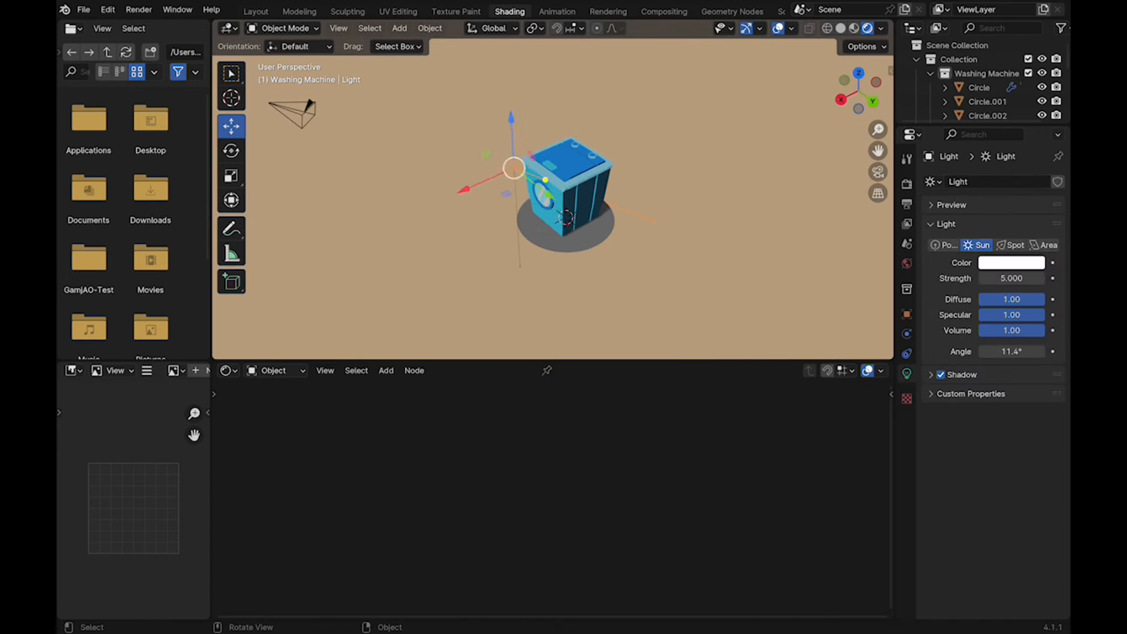
{"action": "left_click", "coordinate": [231, 151]}
{"action": "left_click_drag", "start_coordinate": [539, 121], "coordinate": [544, 129]}
{"action": "middle_click_drag", "start_coordinate": [546, 128], "coordinate": [634, 112]}
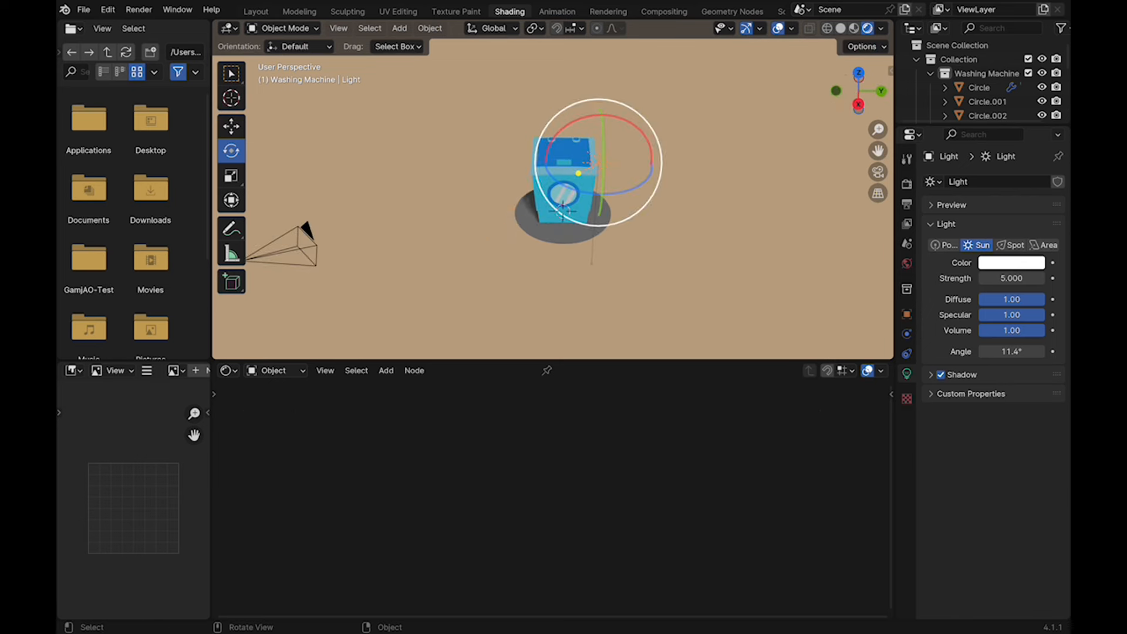
{"action": "key", "text": "grave"}
{"action": "left_click", "coordinate": [596, 214]}
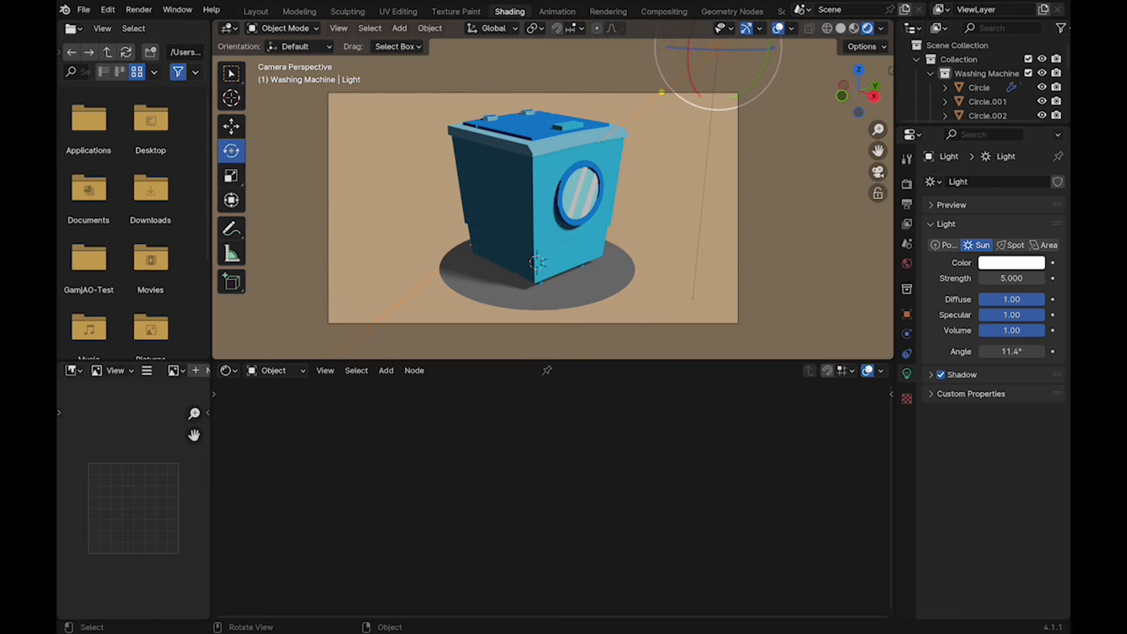
Try a lower camera angle with the camera locked to the view, and release the lock
{"action": "key", "text": "n"}
{"action": "left_click", "coordinate": [886, 137]}
{"action": "key", "text": "n"}
{"action": "key", "text": "r"}
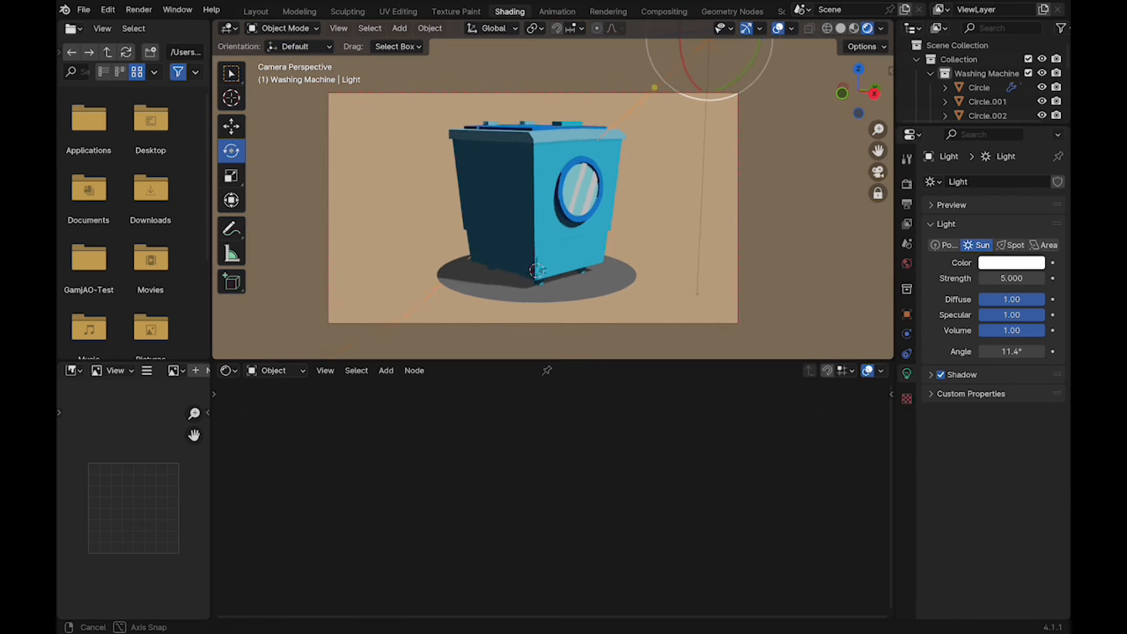
{"action": "key", "text": "n"}
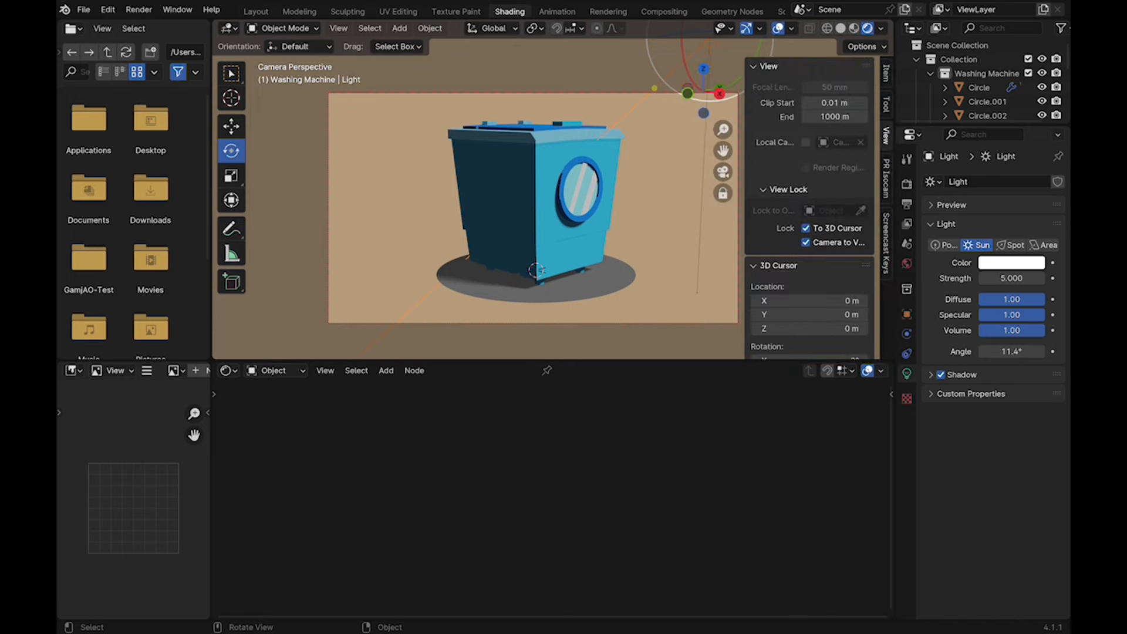
{"action": "middle_click_drag", "start_coordinate": [529, 234], "coordinate": [530, 231]}
{"action": "left_click", "coordinate": [806, 242]}
{"action": "key", "text": "n"}
{"action": "left_click", "coordinate": [232, 126]}
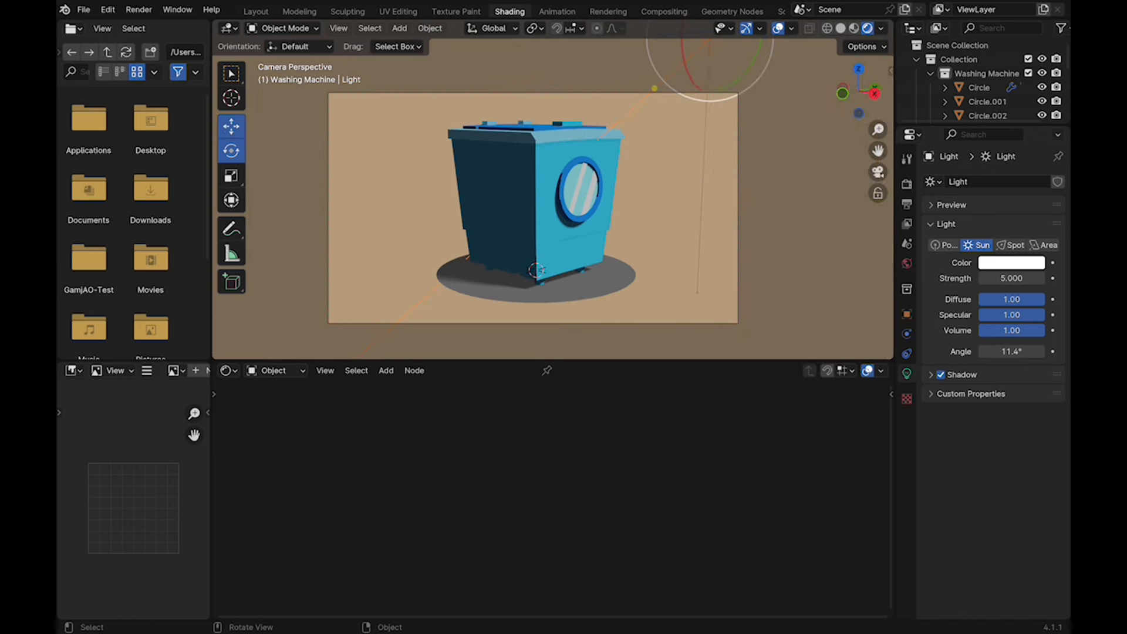
Select the nearer lid knob, save the file and make the knob's Material.001 slot active
{"action": "middle_click_drag", "start_coordinate": [528, 176], "coordinate": [546, 226]}
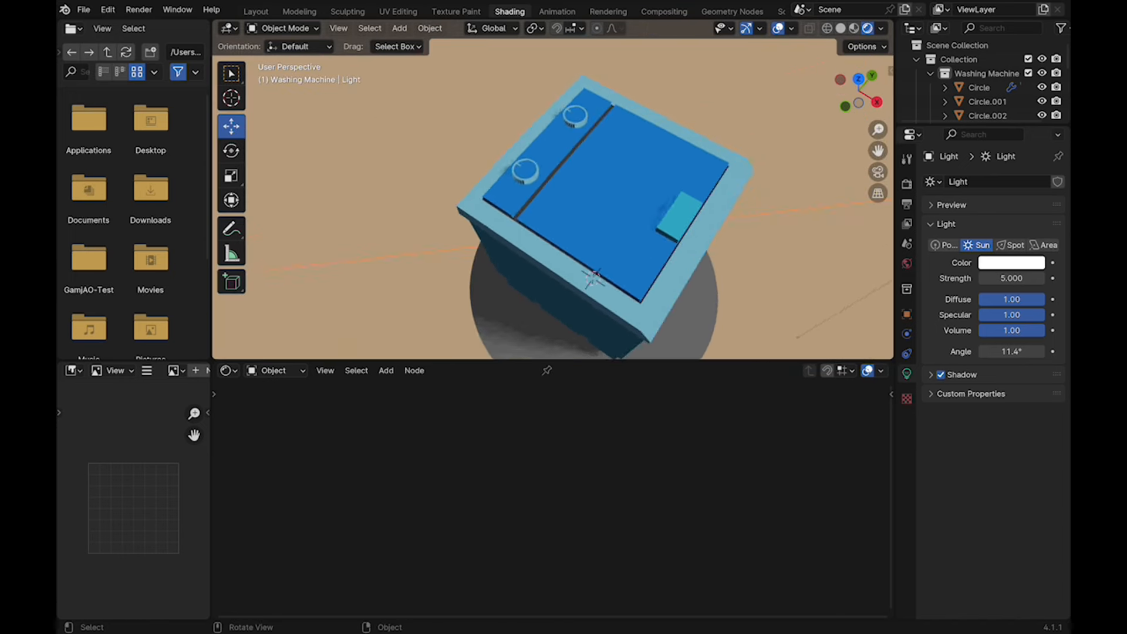
{"action": "scroll", "coordinate": [505, 170], "scroll_direction": "up", "scroll_amount": 4}
{"action": "left_click", "coordinate": [499, 163]}
{"action": "left_click", "coordinate": [966, 185]}
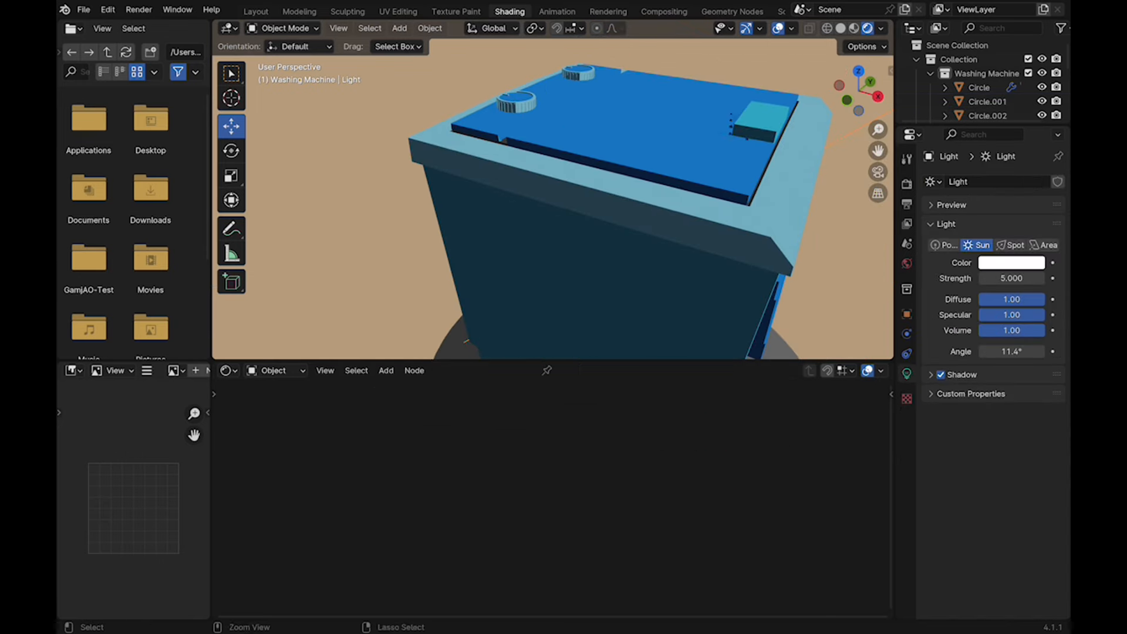
{"action": "middle_click_drag", "start_coordinate": [552, 200], "coordinate": [587, 194]}
{"action": "key", "text": "ctrl+s"}
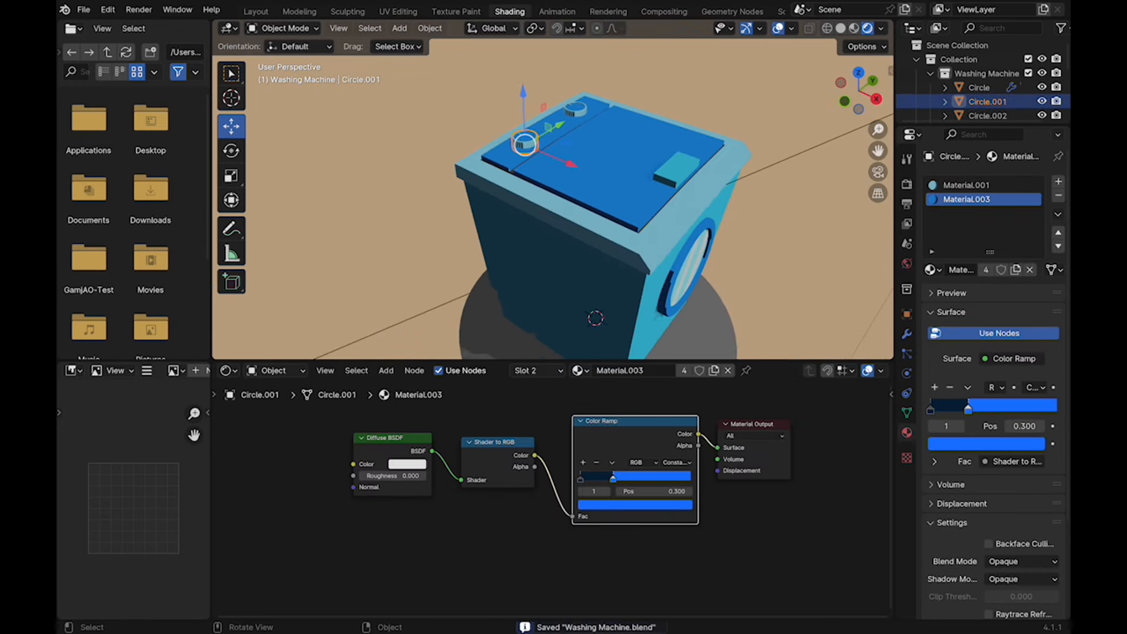
{"action": "scroll", "coordinate": [552, 200], "scroll_direction": "up", "scroll_amount": 3}
{"action": "left_click", "coordinate": [984, 186]}
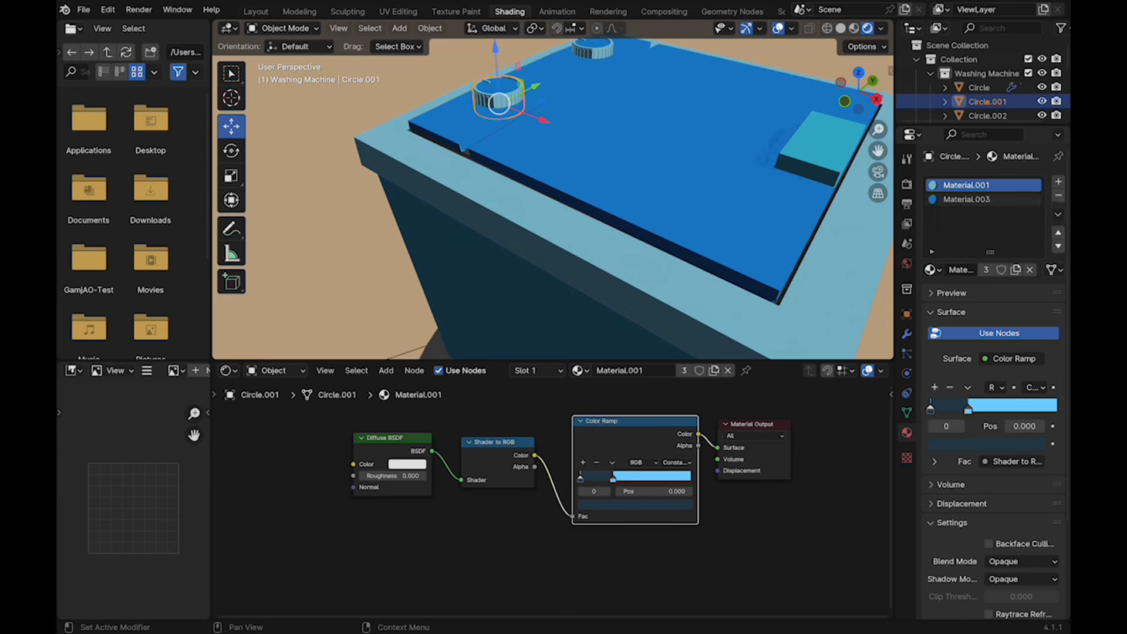
Replace Material.001 with Material in the nearer lid knob's first slot
{"action": "middle_click_drag", "start_coordinate": [586, 200], "coordinate": [564, 194]}
{"action": "key", "text": "KP_0"}
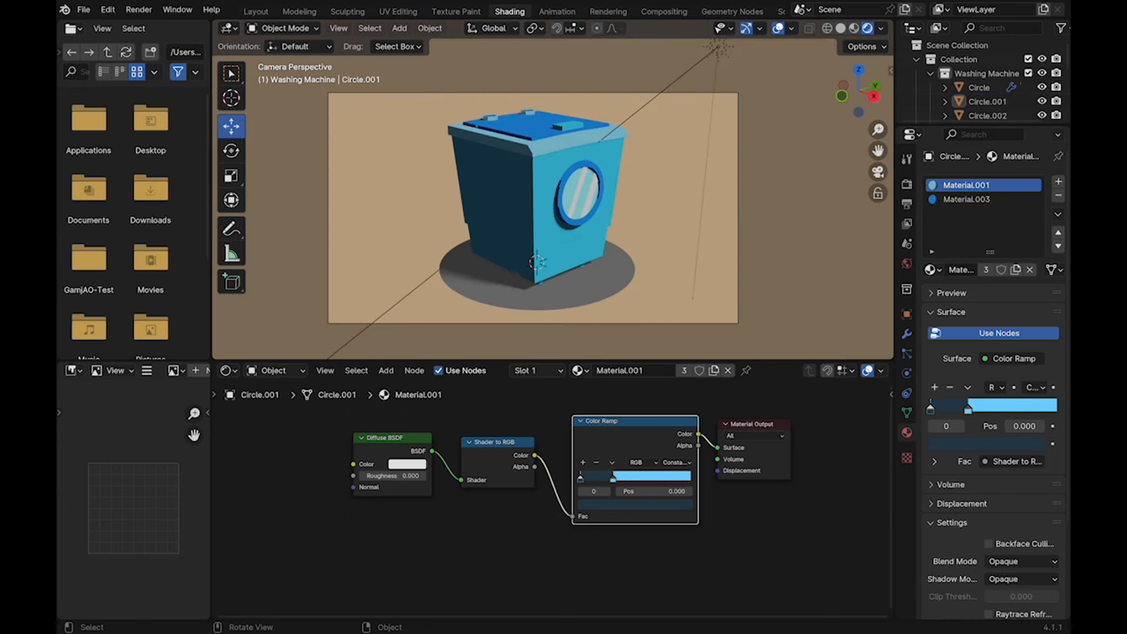
{"action": "left_click", "coordinate": [571, 130]}
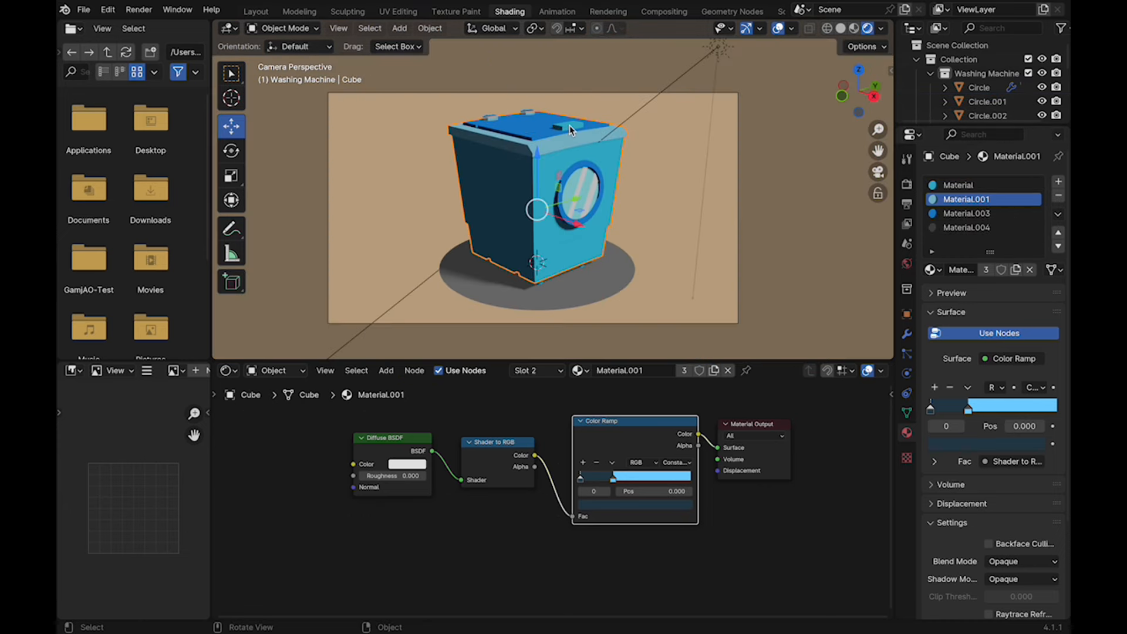
{"action": "left_click", "coordinate": [491, 118]}
{"action": "left_click", "coordinate": [580, 371]}
{"action": "left_click", "coordinate": [611, 391]}
{"action": "left_click", "coordinate": [669, 235]}
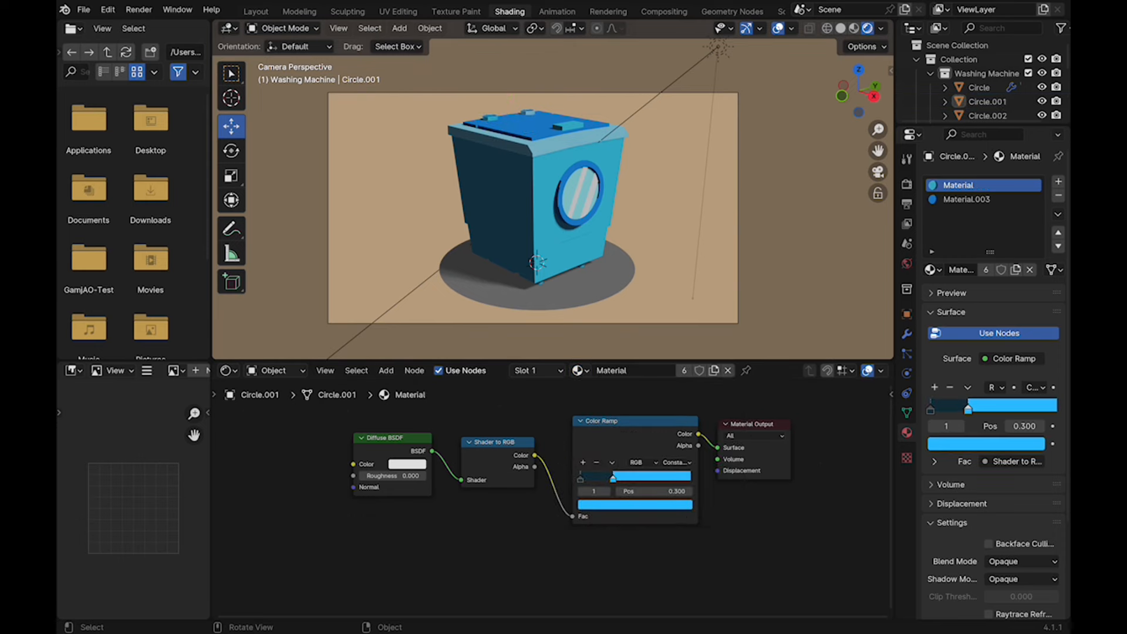
Assign Material to the second slot of the farther lid knob
{"action": "left_click", "coordinate": [528, 113]}
{"action": "left_click", "coordinate": [580, 371]}
{"action": "left_click", "coordinate": [610, 394]}
{"action": "left_click", "coordinate": [669, 235]}
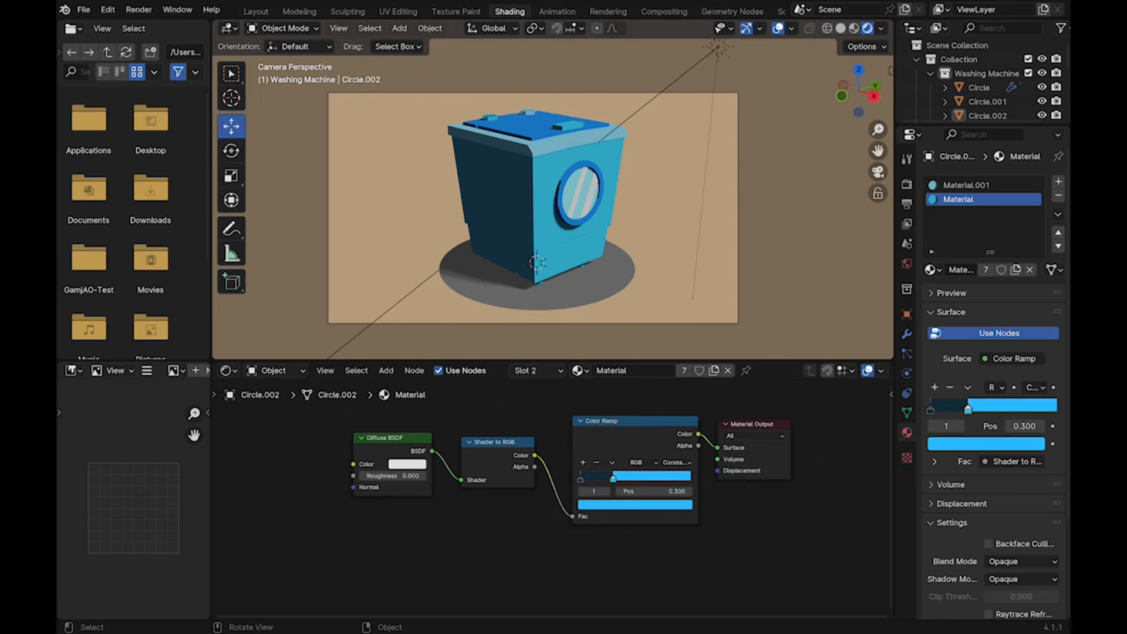
Try to remove the Material.001 slot from the farther lid knob while editing its mesh
{"action": "middle_click_drag", "start_coordinate": [669, 235], "coordinate": [684, 276]}
{"action": "scroll", "coordinate": [619, 249], "scroll_direction": "up", "scroll_amount": 4}
{"action": "middle_click_drag", "start_coordinate": [587, 147], "coordinate": [651, 294], "text": "shift"}
{"action": "key", "text": "Tab"}
{"action": "left_click", "coordinate": [975, 186]}
{"action": "left_click", "coordinate": [1058, 195]}
{"action": "key", "text": "Tab"}
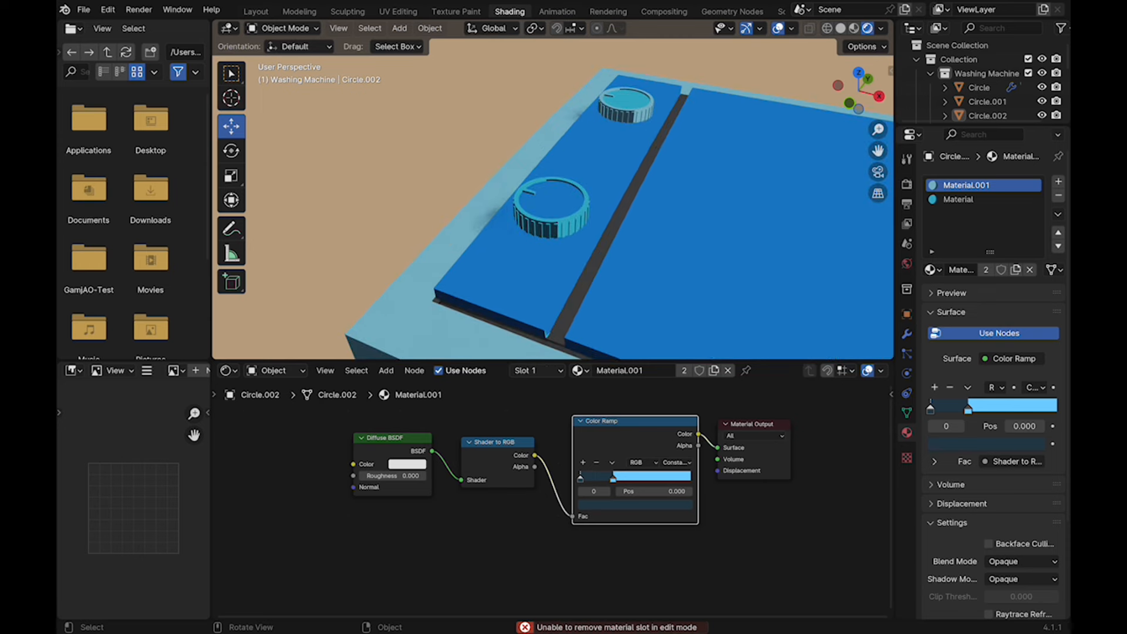
Undo and redo the recent material changes on the two lid knobs to compare them
{"action": "scroll", "coordinate": [552, 217], "scroll_direction": "up", "scroll_amount": 2}
{"action": "left_click", "coordinate": [552, 218]}
{"action": "key", "text": "ctrl+z"}
{"action": "key", "text": "ctrl+z"}
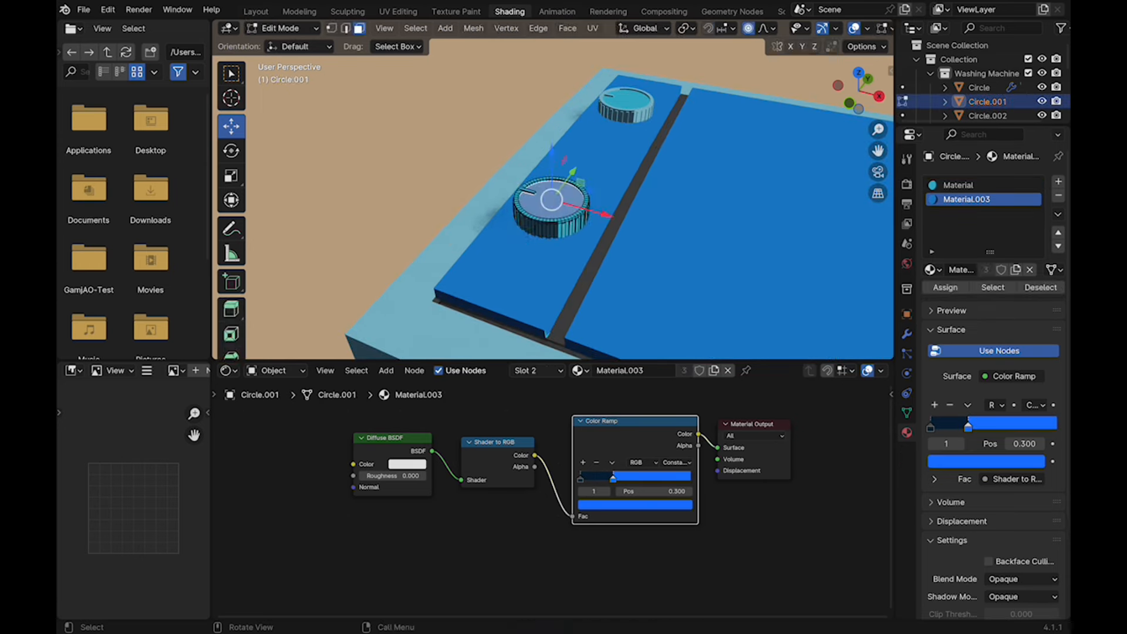
{"action": "key", "text": "ctrl+shift+z"}
{"action": "key", "text": "ctrl+shift+z"}
{"action": "key", "text": "ctrl+z"}
{"action": "key", "text": "ctrl+z"}
{"action": "key", "text": "ctrl+shift+z"}
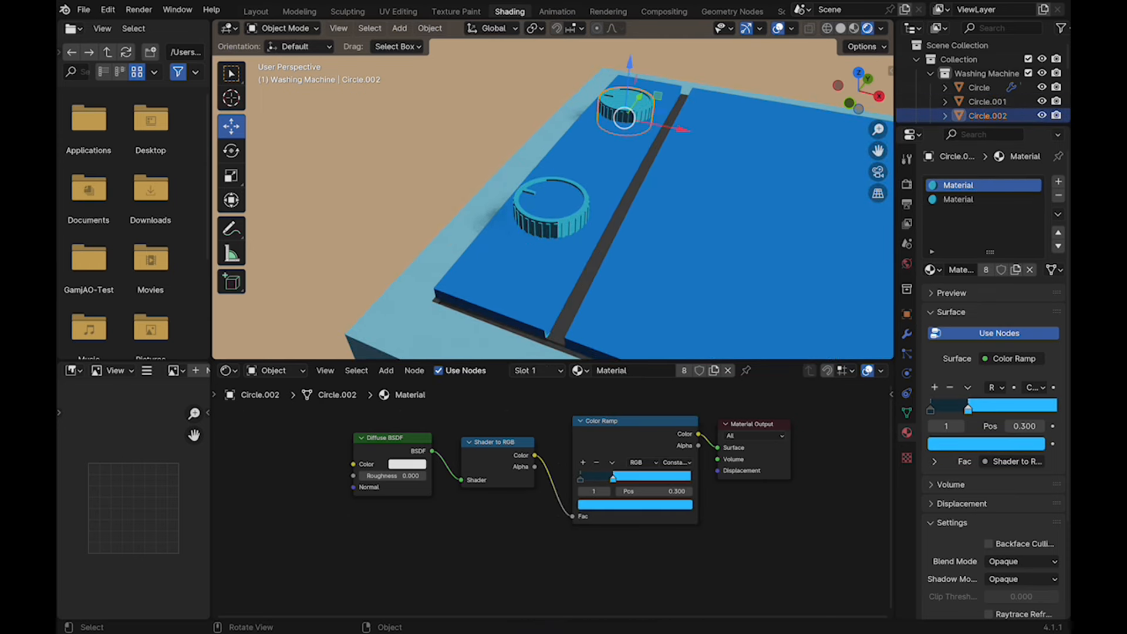
{"action": "key", "text": "ctrl+shift+z"}
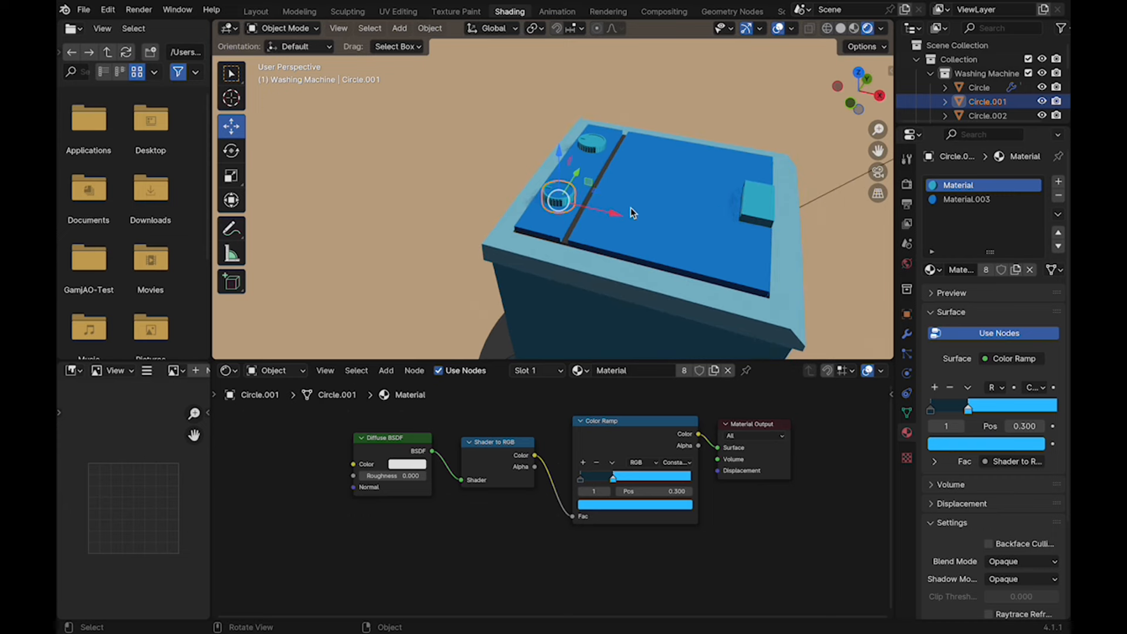
Replace Material.003 with Material.002 in the nearer lid knob's second slot and save the file
{"action": "scroll", "coordinate": [630, 213], "scroll_direction": "down", "scroll_amount": 5}
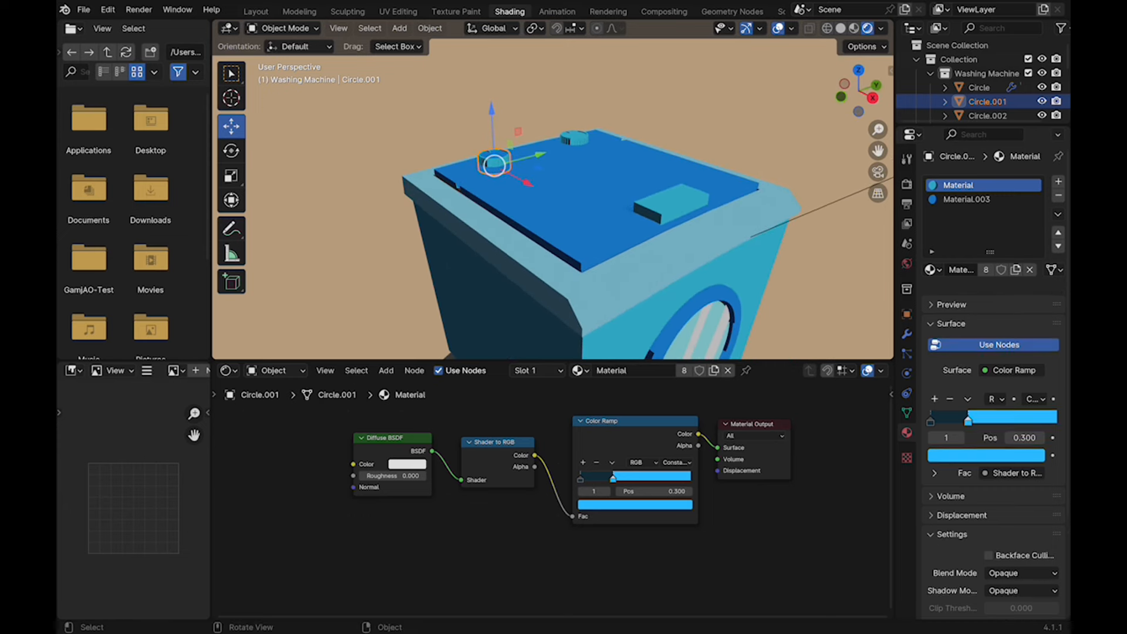
{"action": "left_click", "coordinate": [587, 327]}
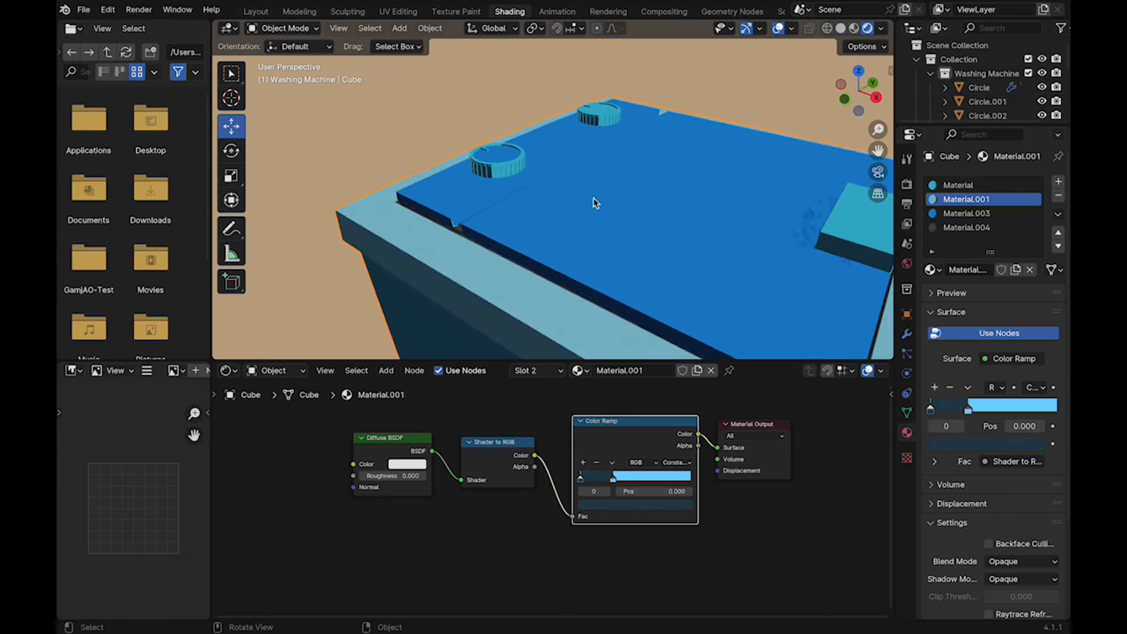
{"action": "key", "text": "Tab"}
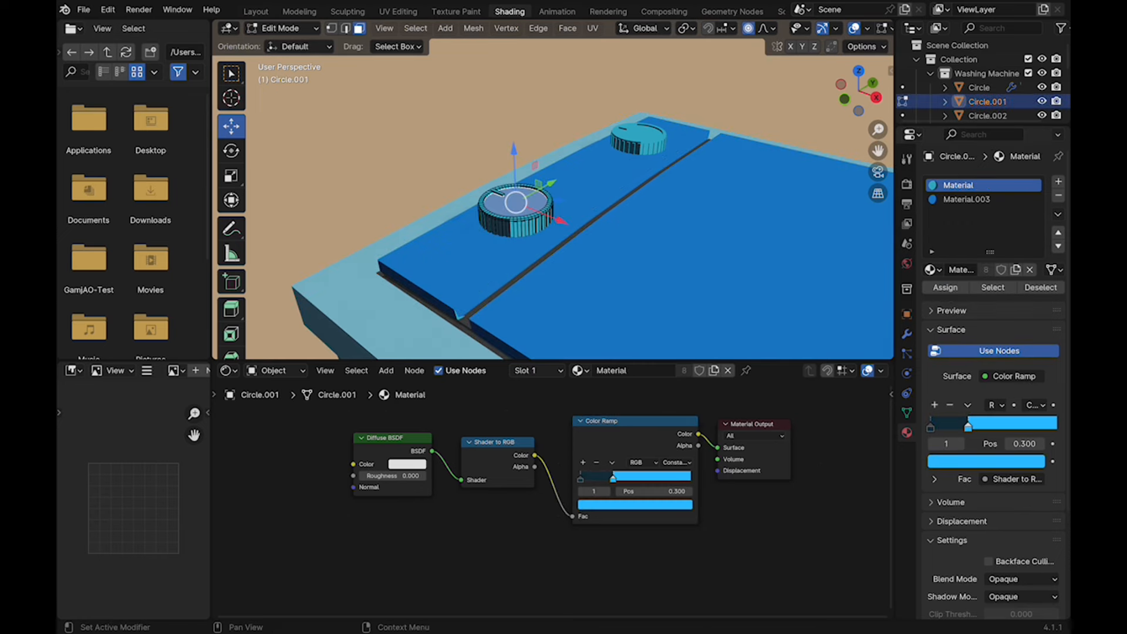
{"action": "left_click", "coordinate": [966, 200]}
{"action": "left_click", "coordinate": [580, 370]}
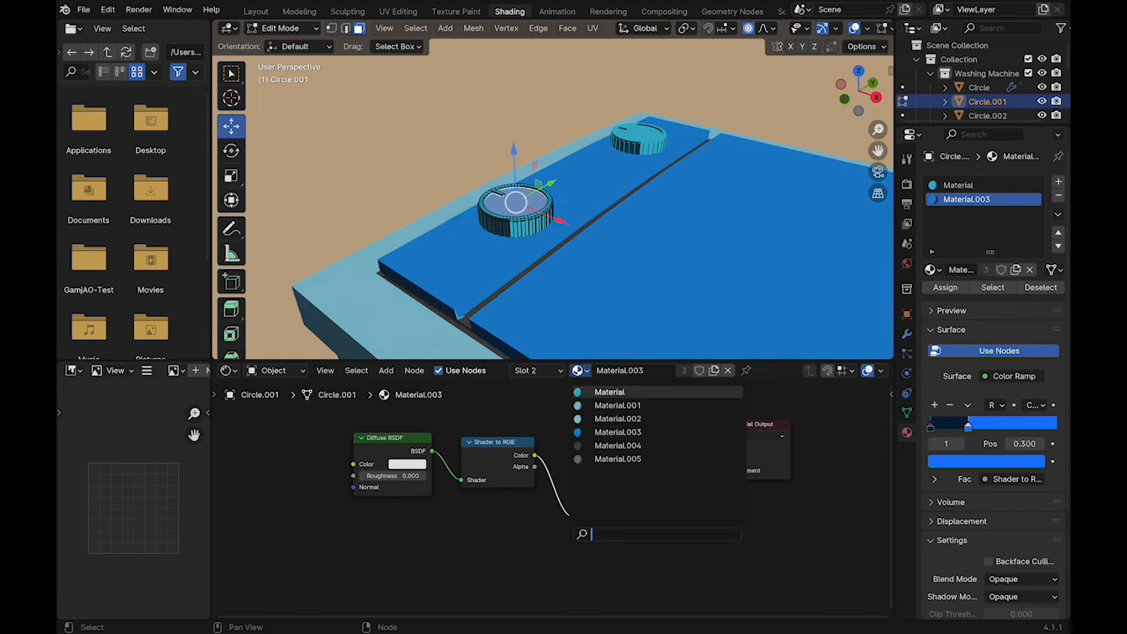
{"action": "left_click", "coordinate": [617, 419]}
{"action": "key", "text": "Tab"}
{"action": "middle_click_drag", "start_coordinate": [563, 193], "coordinate": [529, 197]}
{"action": "key", "text": "super+s"}
Set the farther lid knob's second material slot to Material.002 and save the file
{"action": "left_click", "coordinate": [612, 150]}
{"action": "middle_click_drag", "start_coordinate": [612, 150], "coordinate": [618, 163]}
{"action": "key", "text": "Tab"}
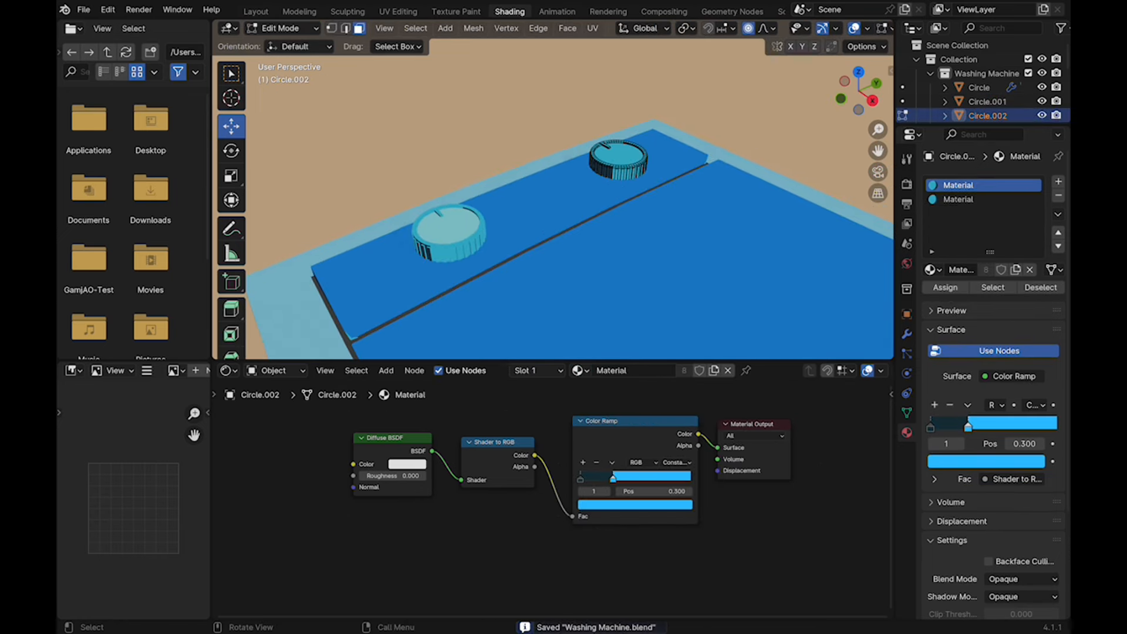
{"action": "left_click", "coordinate": [618, 155]}
{"action": "key", "text": "Tab"}
{"action": "left_click", "coordinate": [933, 269]}
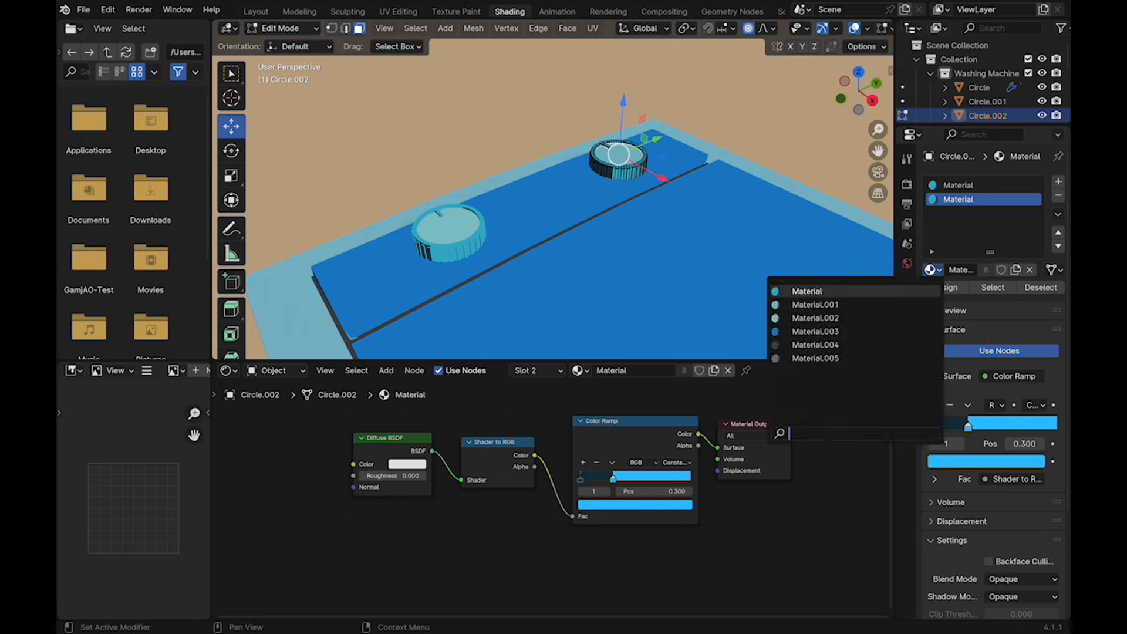
{"action": "left_click", "coordinate": [792, 318]}
{"action": "scroll", "coordinate": [616, 205], "scroll_direction": "down", "scroll_amount": 6}
{"action": "key", "text": "super+s"}
View the whole washing machine through the camera and select the ground disc
{"action": "middle_click_drag", "start_coordinate": [622, 229], "coordinate": [633, 201]}
{"action": "key", "text": "grave"}
{"action": "left_click", "coordinate": [615, 245]}
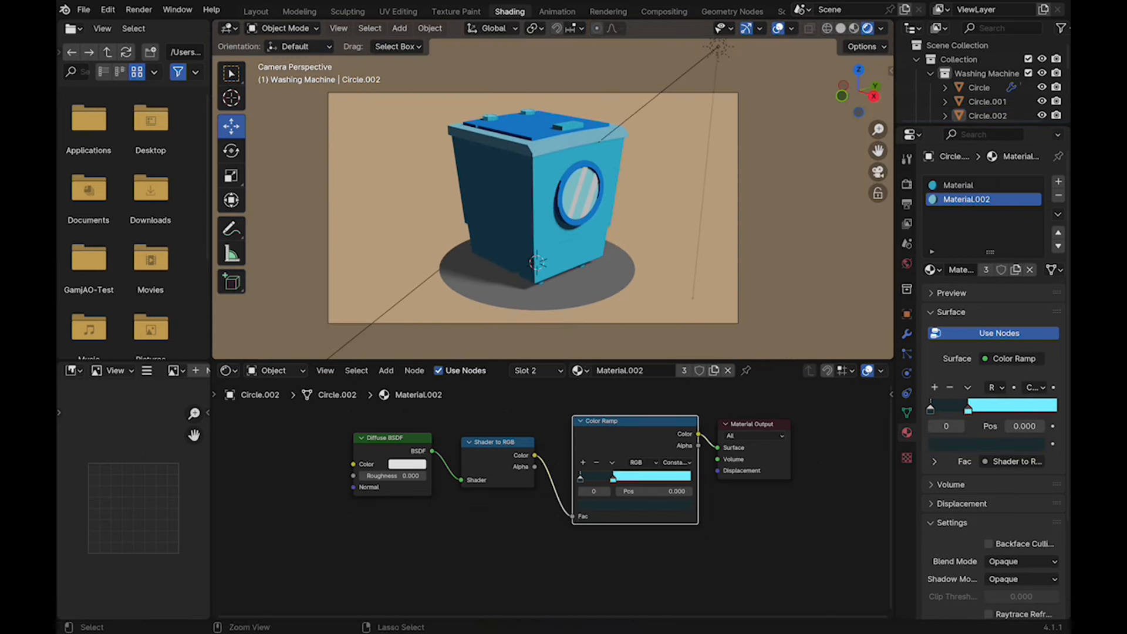
{"action": "left_click", "coordinate": [605, 282]}
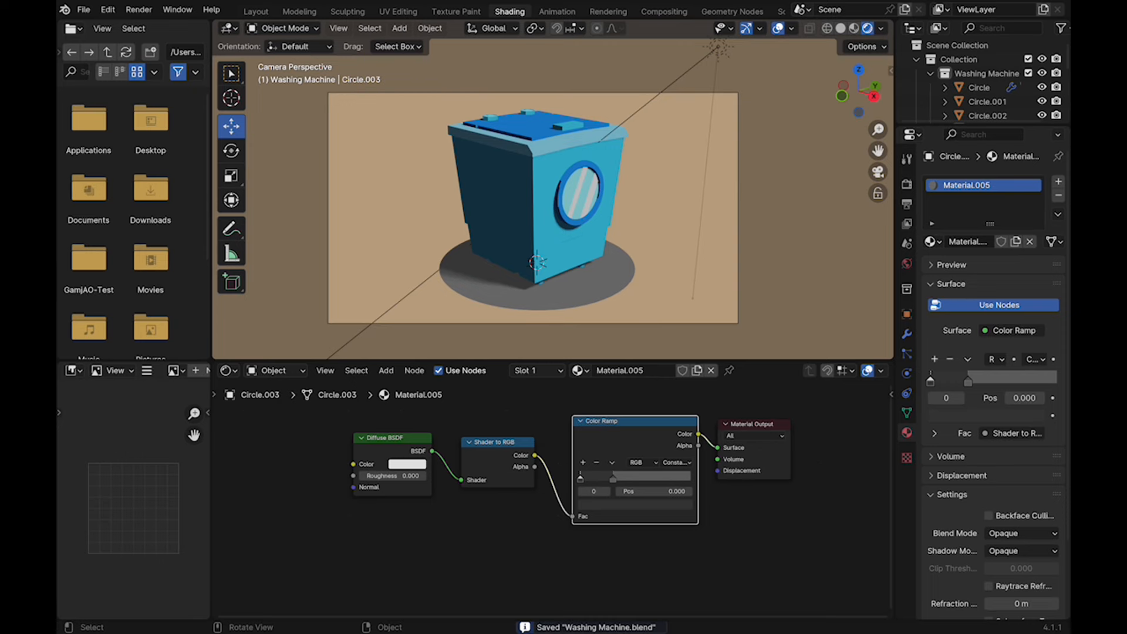
Switch to the Layout workspace and expand the Color Management settings in the render properties
{"action": "left_click", "coordinate": [255, 11]}
{"action": "left_click_drag", "start_coordinate": [963, 270], "coordinate": [962, 166]}
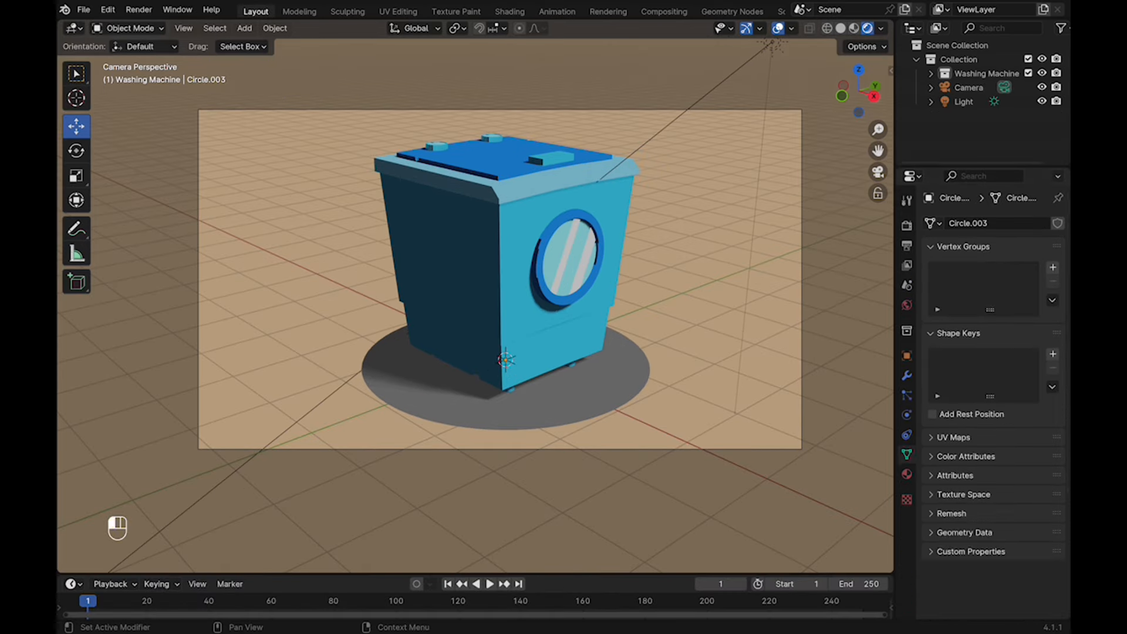
{"action": "left_click", "coordinate": [907, 226]}
{"action": "left_click", "coordinate": [972, 608]}
{"action": "scroll", "coordinate": [971, 608], "scroll_direction": "down", "scroll_amount": 5}
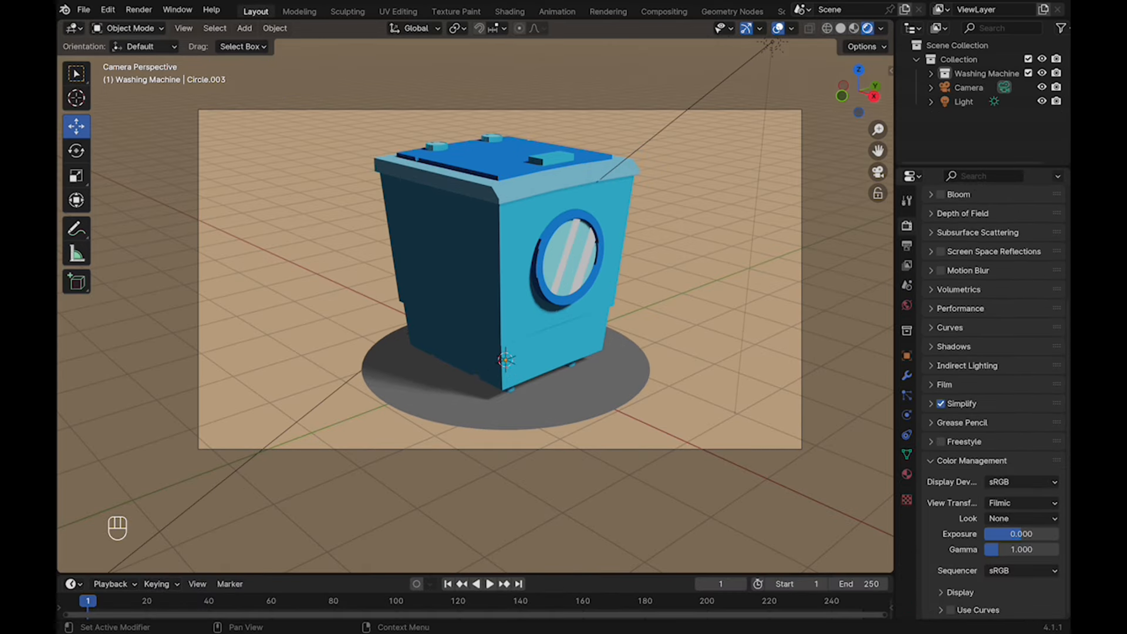
Lower the light above the washing machine and rotate it 8.42° about the global Z axis
{"action": "left_click", "coordinate": [772, 45]}
{"action": "middle_click_drag", "start_coordinate": [722, 141], "coordinate": [716, 176], "text": "shift"}
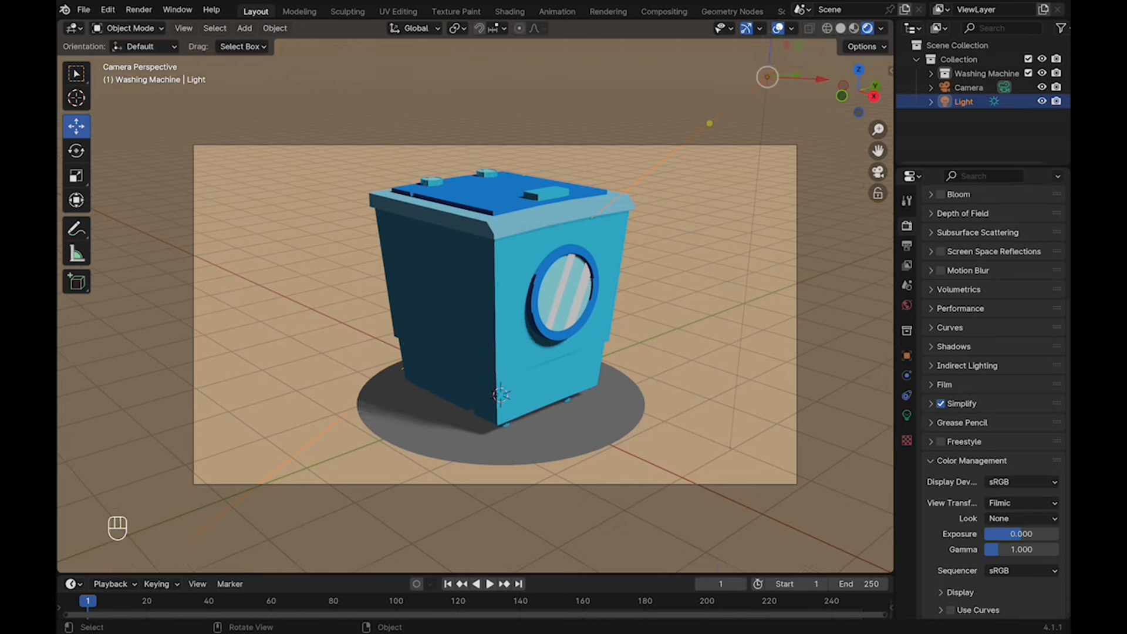
{"action": "left_click_drag", "start_coordinate": [768, 52], "coordinate": [780, 188]}
{"action": "left_click", "coordinate": [76, 151]}
Try the Standard view transform on the scene and return to Filmic
{"action": "left_click", "coordinate": [1021, 502]}
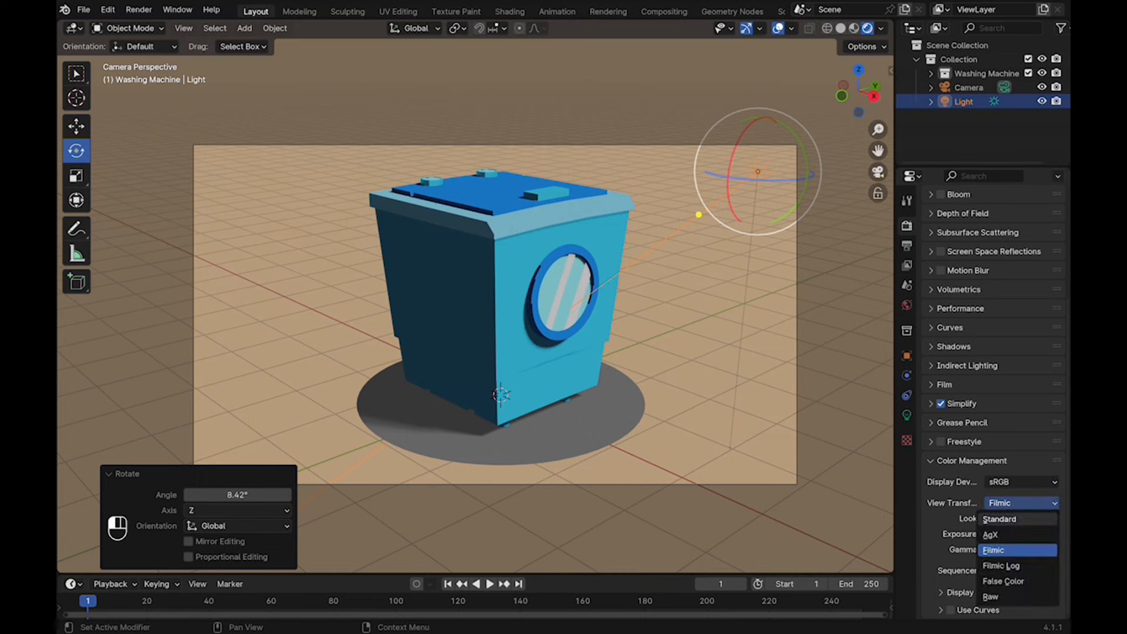
{"action": "left_click", "coordinate": [1005, 519]}
{"action": "left_click", "coordinate": [1022, 503]}
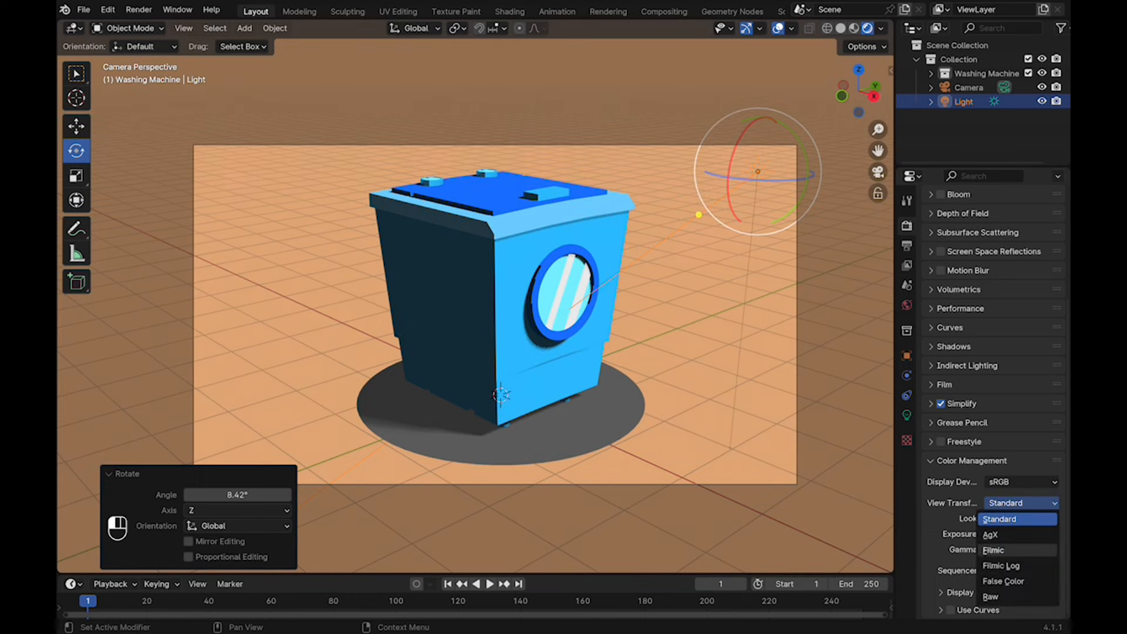
{"action": "left_click", "coordinate": [1009, 550]}
Compare the High Contrast and Very High Contrast looks and set the look to High Contrast
{"action": "left_click", "coordinate": [1021, 518]}
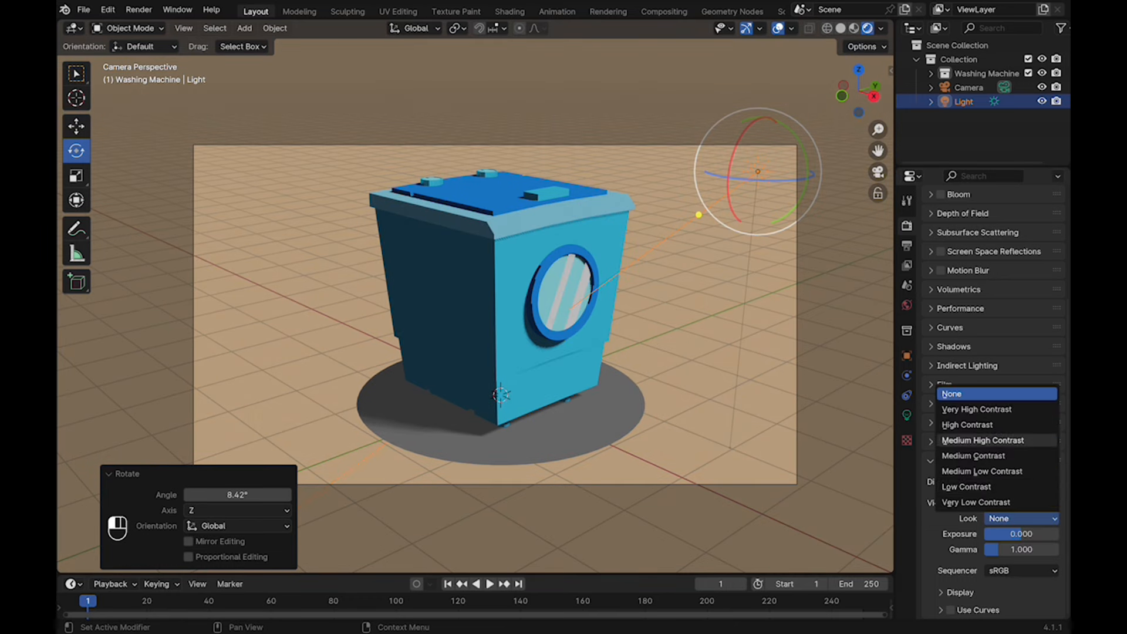
{"action": "left_click", "coordinate": [984, 423]}
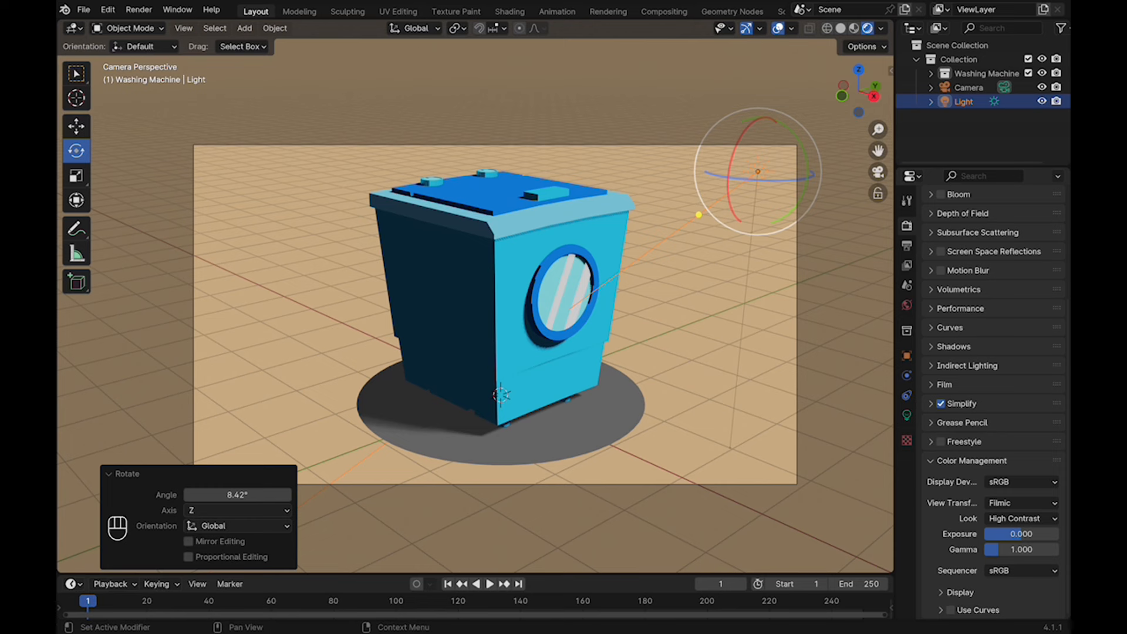
{"action": "left_click", "coordinate": [1022, 518]}
{"action": "left_click", "coordinate": [1003, 405]}
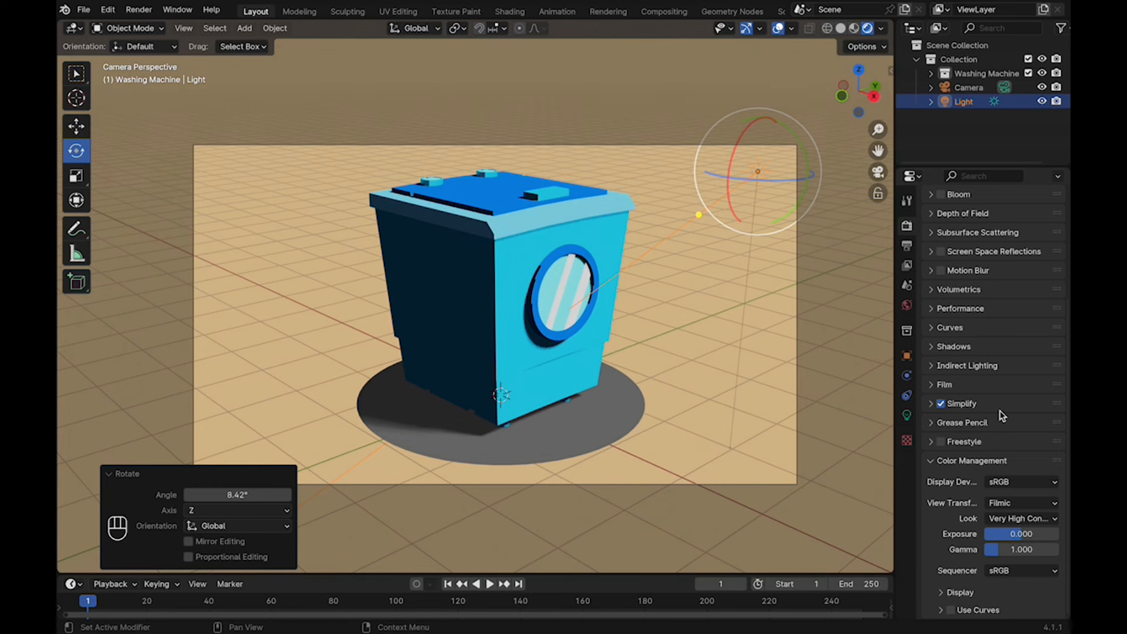
{"action": "left_click", "coordinate": [1021, 503]}
{"action": "left_click", "coordinate": [1021, 503]}
{"action": "left_click", "coordinate": [1021, 518]}
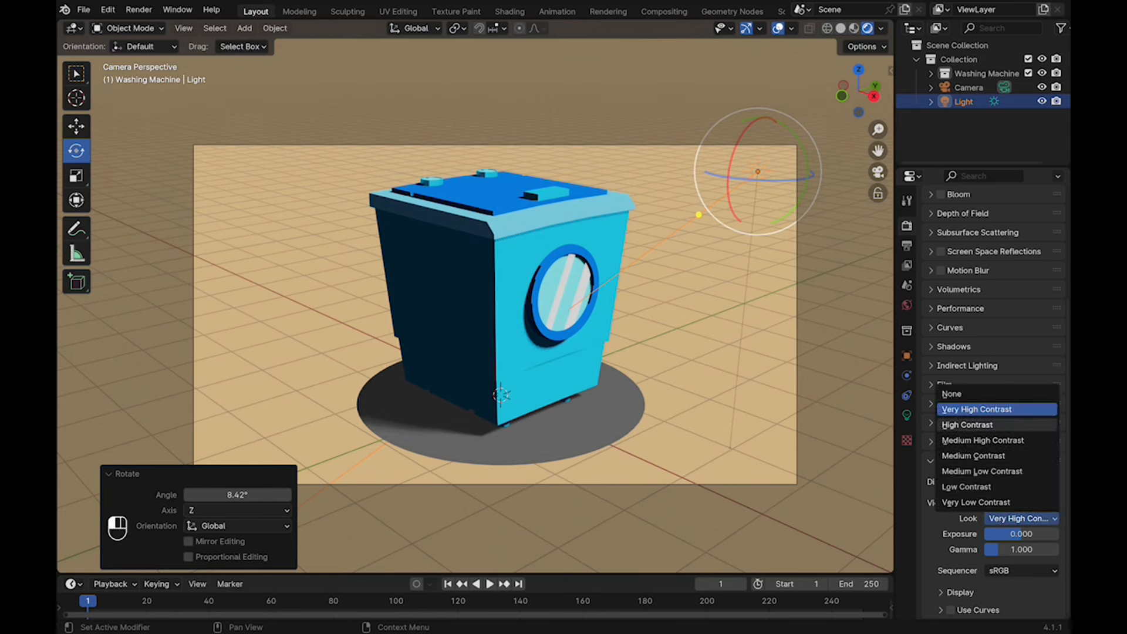
{"action": "left_click", "coordinate": [985, 424]}
Deselect the light, save the file and create a new scene collection named GP
{"action": "left_click", "coordinate": [75, 125]}
{"action": "left_click", "coordinate": [673, 284]}
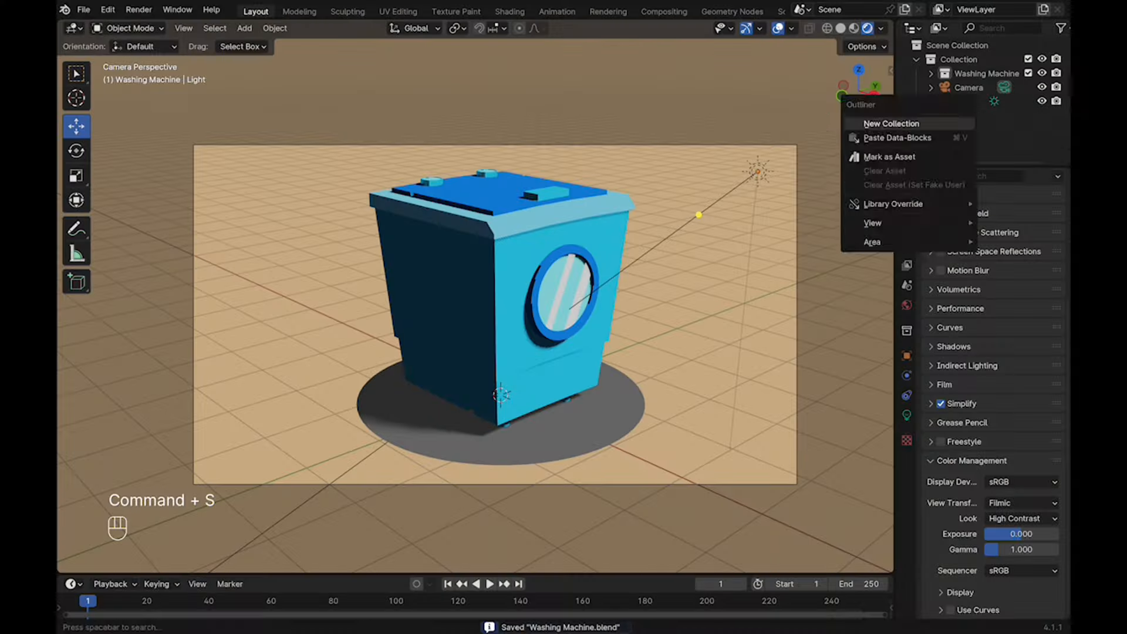
{"action": "left_click", "coordinate": [880, 118]}
{"action": "double_click", "coordinate": [946, 116]}
{"action": "type", "text": "GP"}
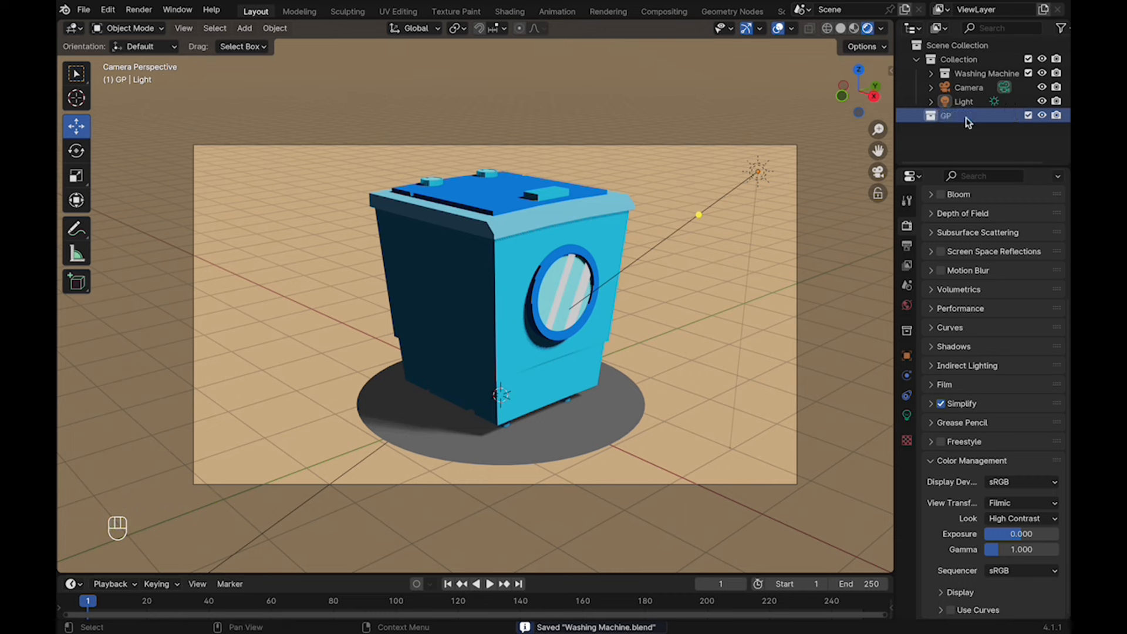
{"action": "key", "text": "Return"}
Add a blank Grease Pencil object in the GP collection and give it a Line Art modifier
{"action": "key", "text": "shift+a"}
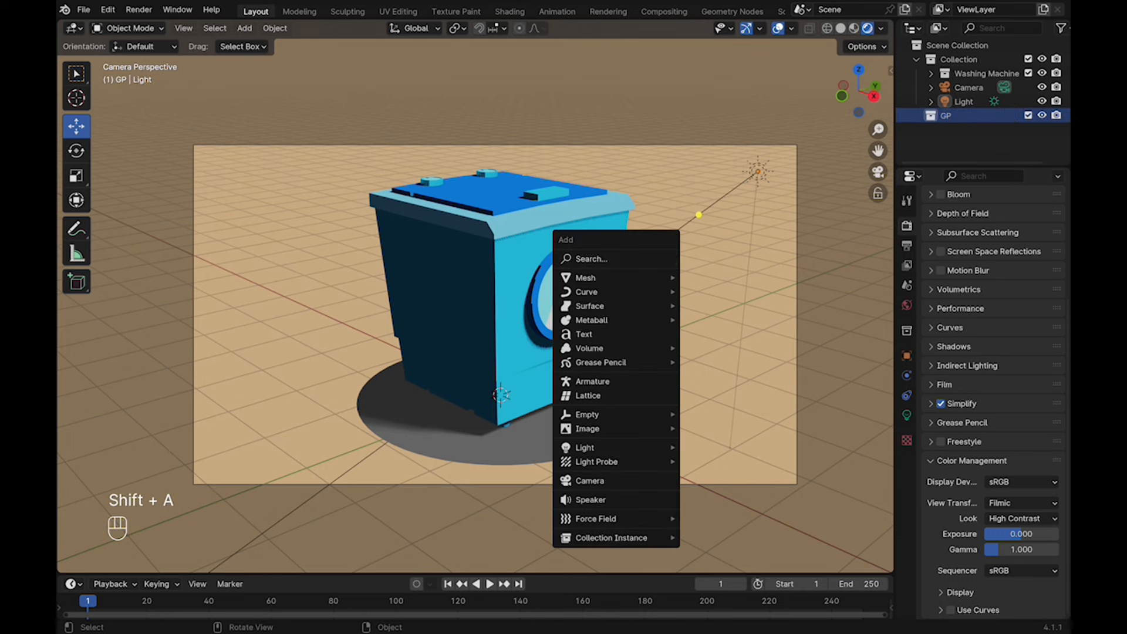
{"action": "mouse_move", "coordinate": [616, 362]}
{"action": "left_click", "coordinate": [711, 362]}
{"action": "left_click", "coordinate": [907, 375]}
{"action": "left_click", "coordinate": [992, 223]}
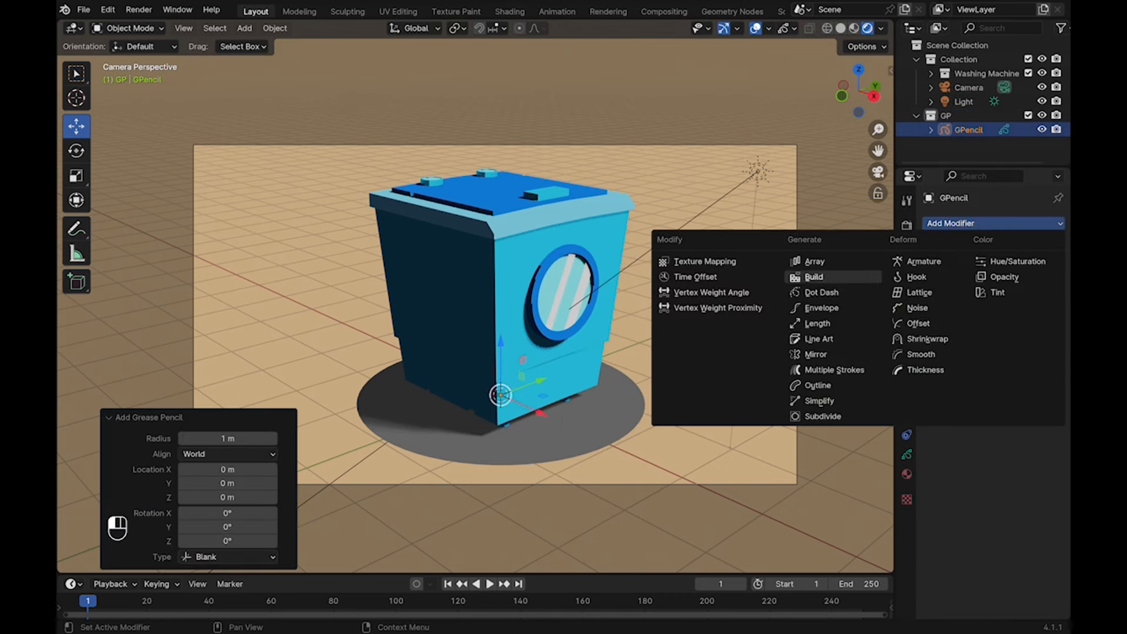
{"action": "left_click", "coordinate": [819, 339]}
Set the Line Art source type to Scene, with the Grease Pencil layer and the Black material as targets
{"action": "left_click", "coordinate": [1010, 285]}
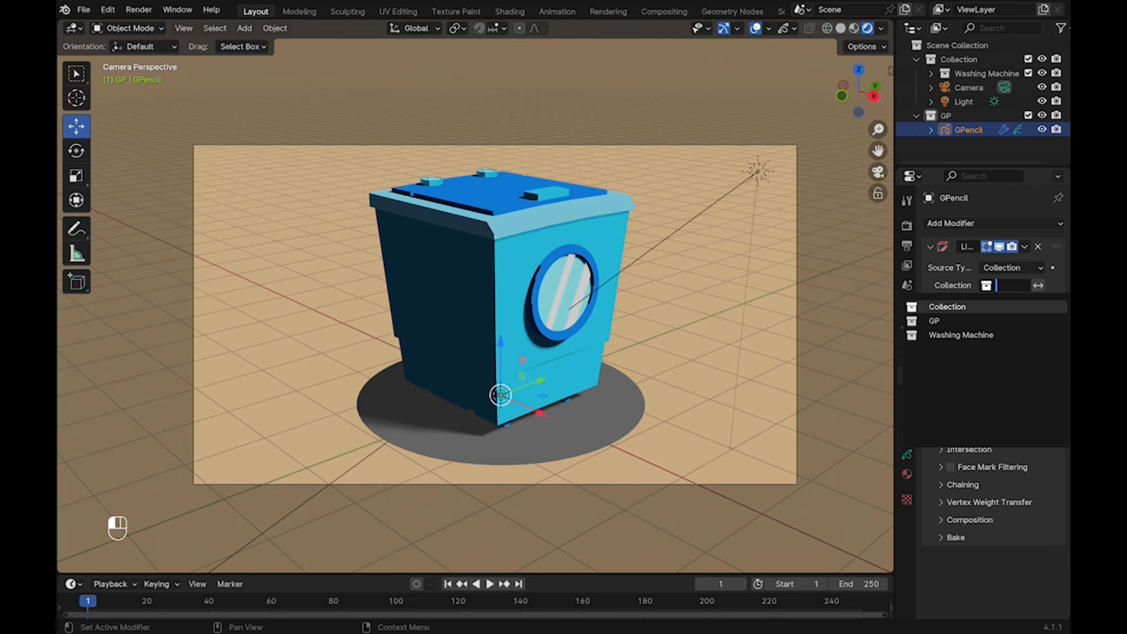
{"action": "left_click", "coordinate": [1012, 268]}
{"action": "left_click", "coordinate": [1002, 322]}
{"action": "left_click", "coordinate": [1011, 289]}
{"action": "left_click", "coordinate": [998, 309]}
{"action": "left_click", "coordinate": [1010, 306]}
{"action": "left_click", "coordinate": [998, 327]}
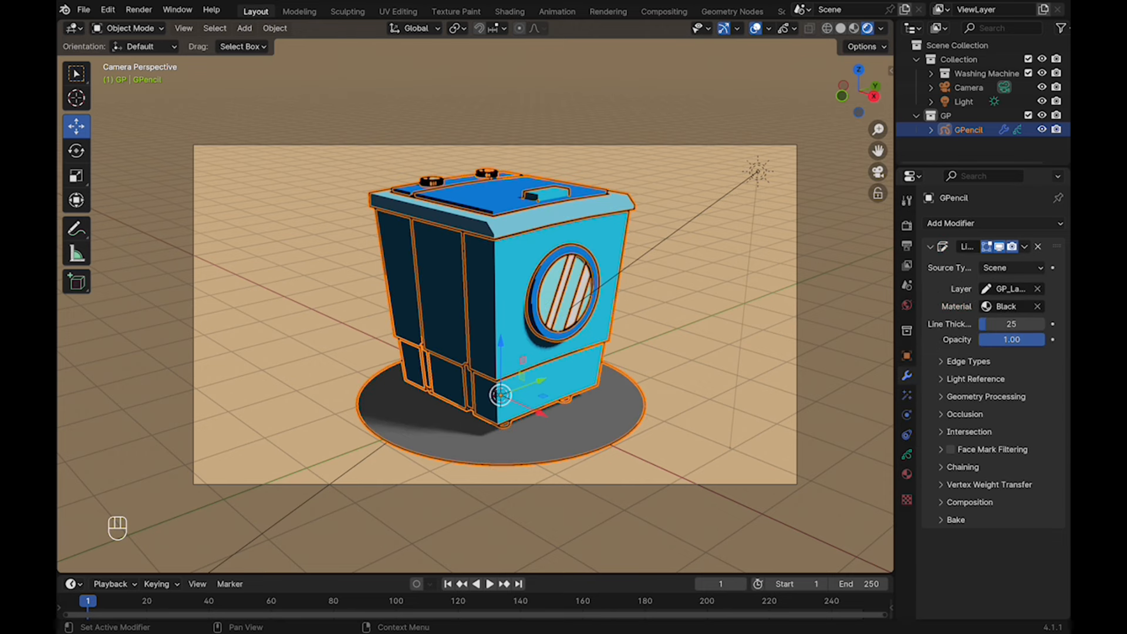
Deselect the Grease Pencil object and set the Line Art line thickness to 15
{"action": "left_click", "coordinate": [875, 311]}
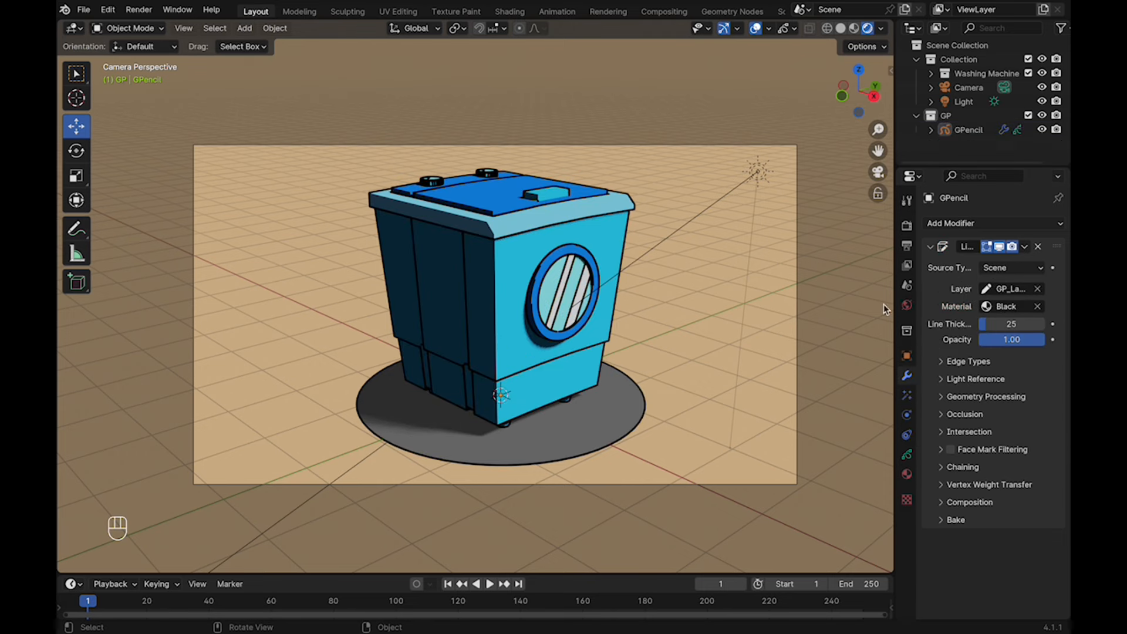
{"action": "key", "text": "Return"}
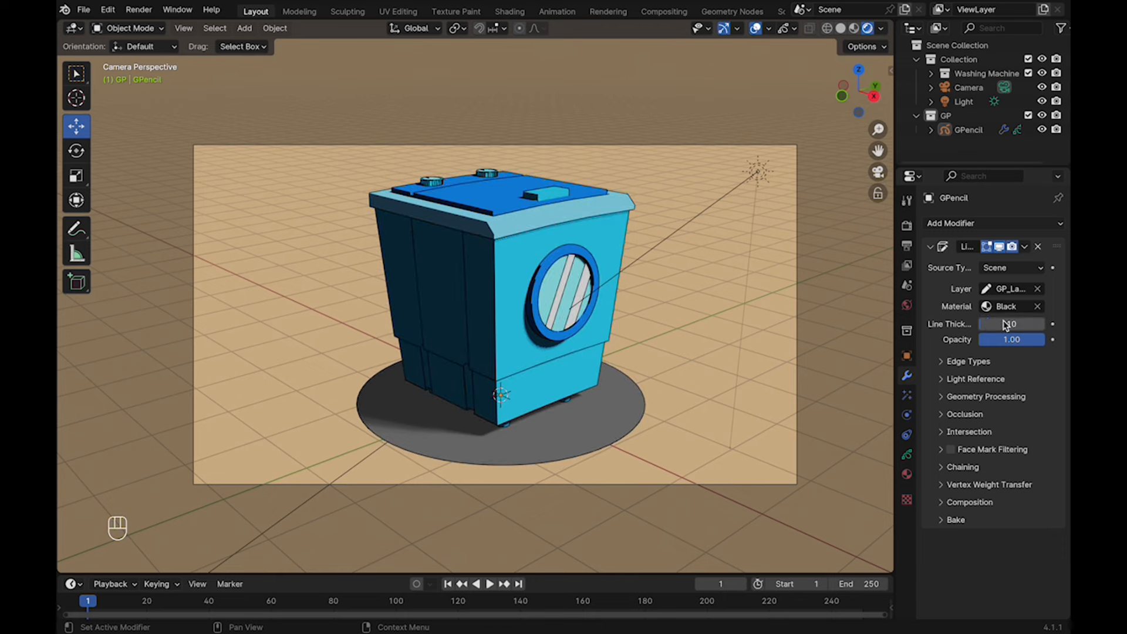
{"action": "type", "text": "15"}
{"action": "key", "text": "Return"}
Lock the camera to the view and try orbiting around the washing machine
{"action": "key", "text": "n"}
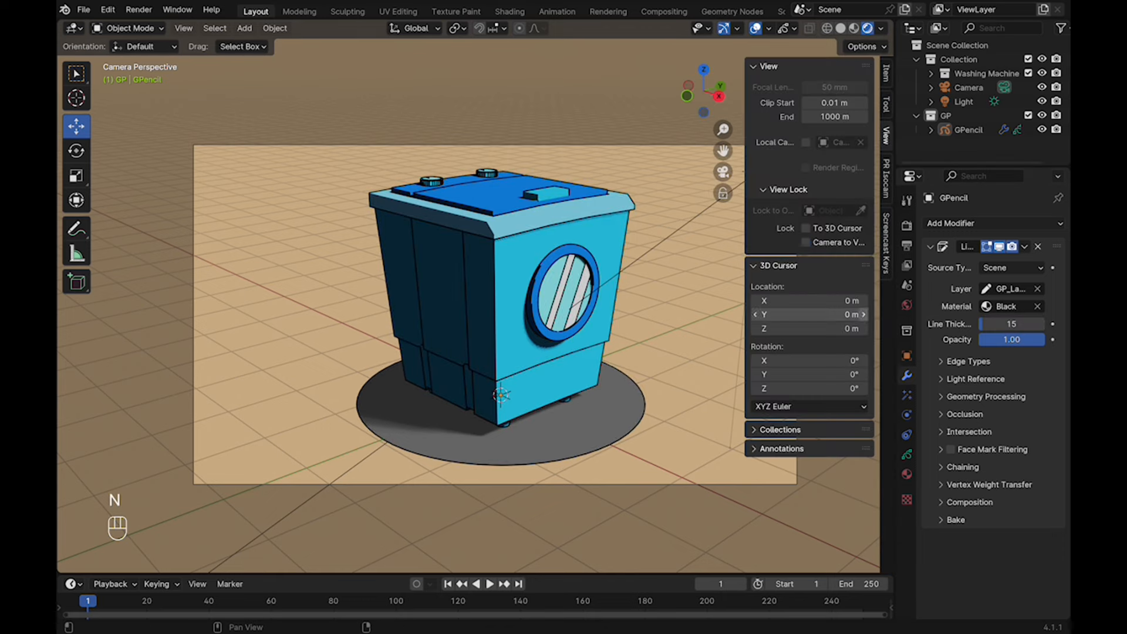
{"action": "left_click", "coordinate": [811, 242]}
{"action": "middle_click_drag", "start_coordinate": [701, 311], "coordinate": [737, 306]}
Turn off Material Borders in the Line Art modifier's edge types
{"action": "left_click", "coordinate": [967, 361]}
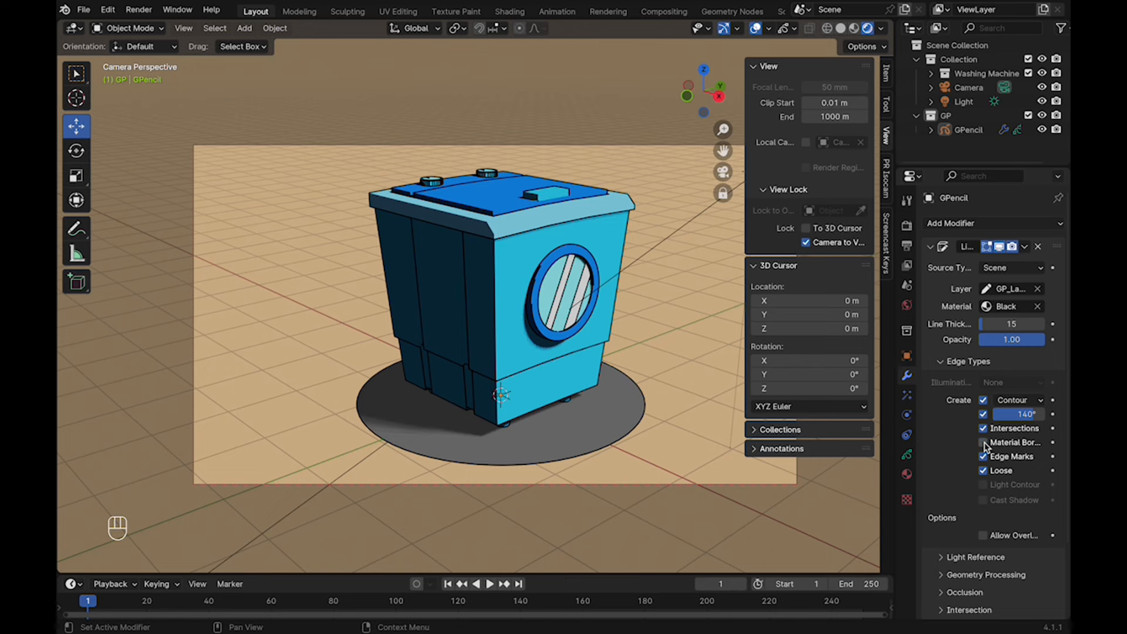
{"action": "left_click", "coordinate": [984, 443]}
{"action": "key", "text": "n"}
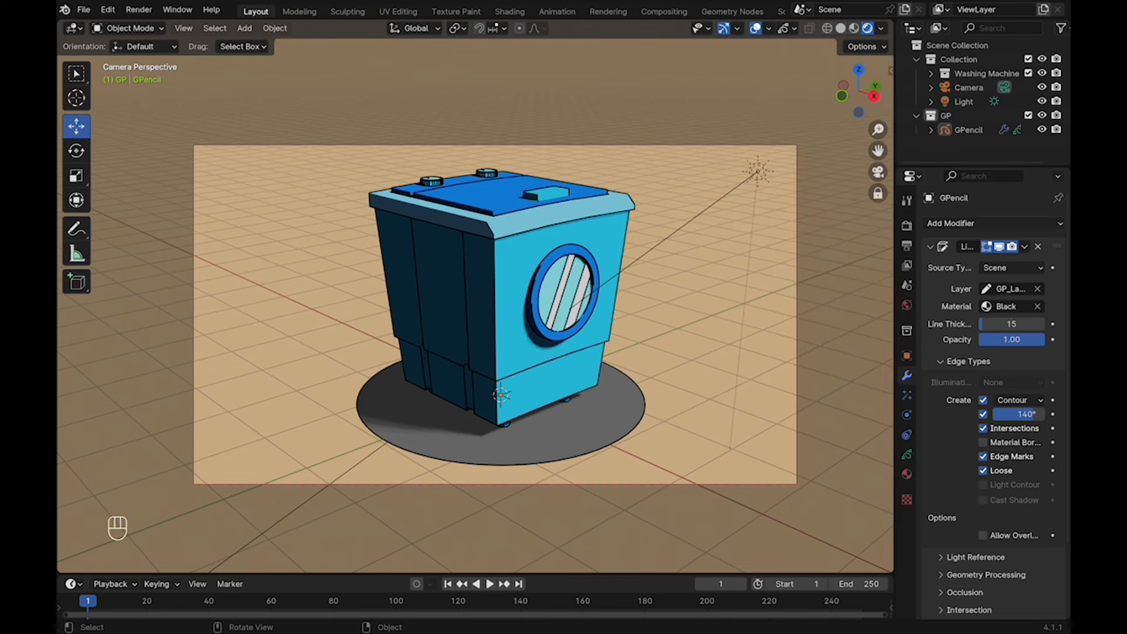
Unlock the camera from the view and orbit to the washing machine's dark panelled side
{"action": "key", "text": "n"}
{"action": "left_click", "coordinate": [806, 243]}
{"action": "middle_click_drag", "start_coordinate": [658, 322], "coordinate": [717, 297]}
{"action": "scroll", "coordinate": [475, 305], "scroll_direction": "up", "scroll_amount": 3}
{"action": "middle_click_drag", "start_coordinate": [476, 305], "coordinate": [608, 300], "text": "shift"}
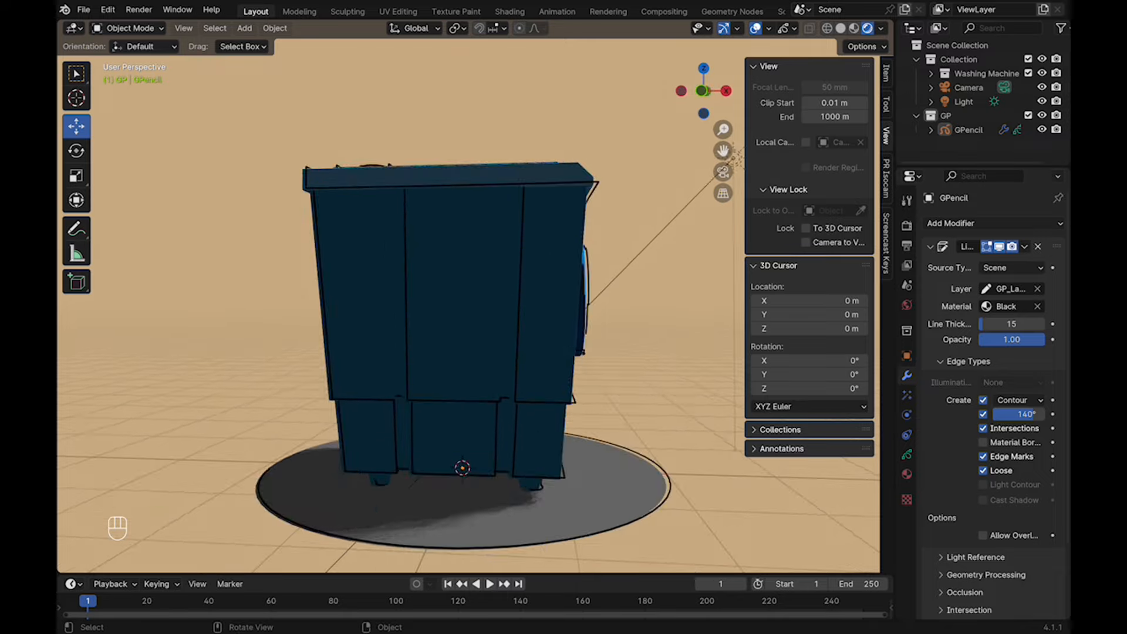
Compare the outlines on the body's recessed side panels between Object Mode and Edit Mode
{"action": "key", "text": "Tab"}
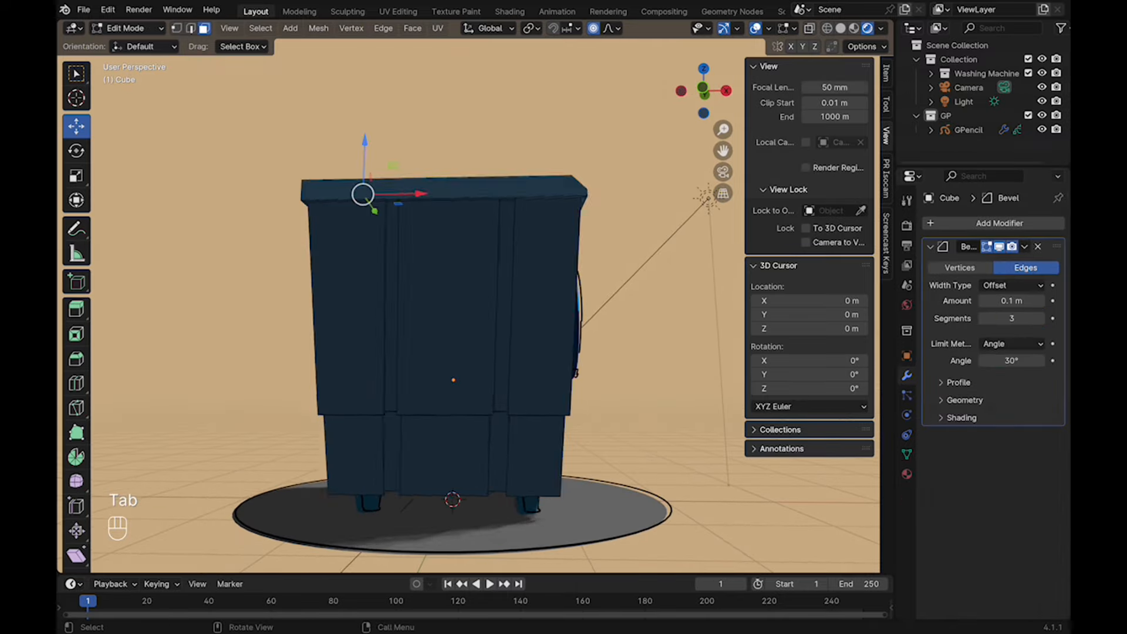
{"action": "key", "text": "Tab"}
{"action": "middle_click_drag", "start_coordinate": [470, 306], "coordinate": [411, 265]}
{"action": "key", "text": "Tab"}
{"action": "scroll", "coordinate": [399, 293], "scroll_direction": "up", "scroll_amount": 3}
{"action": "scroll", "coordinate": [373, 257], "scroll_direction": "up", "scroll_amount": 2}
{"action": "key", "text": "Tab"}
{"action": "key", "text": "Tab"}
{"action": "key", "text": "Tab"}
{"action": "key", "text": "Tab"}
Mark two vertical edges beside the body's middle side panel as Freestyle edges
{"action": "left_click", "coordinate": [437, 264]}
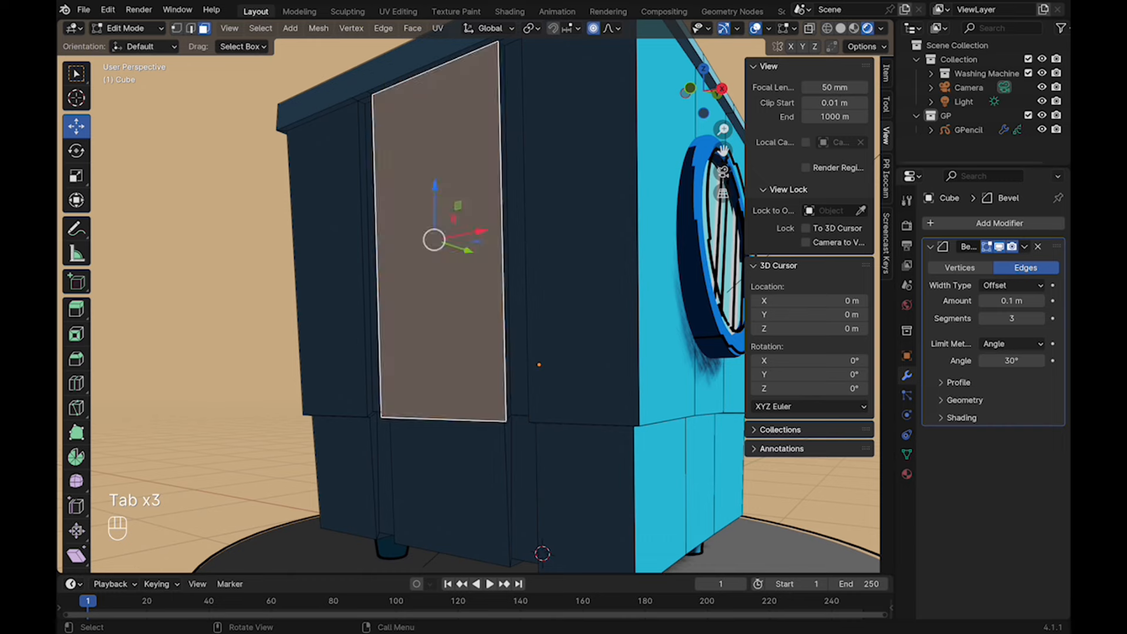
{"action": "key", "text": "2"}
{"action": "left_click", "coordinate": [509, 259]}
{"action": "left_click", "coordinate": [503, 259]}
{"action": "left_click", "coordinate": [363, 258], "text": "shift"}
{"action": "right_click", "coordinate": [455, 257]}
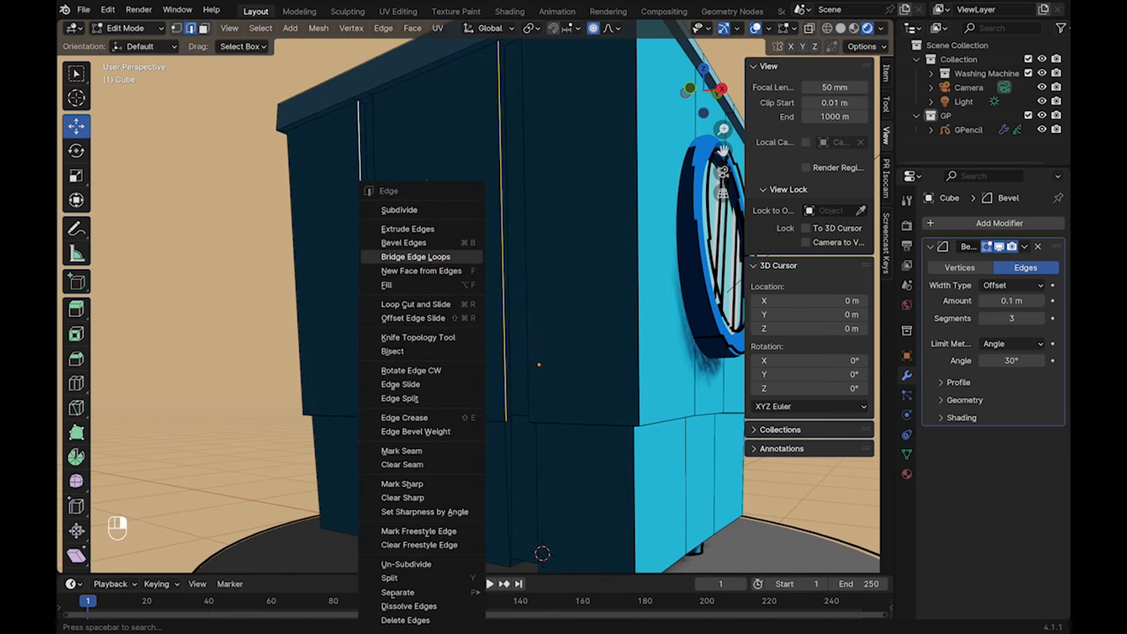
{"action": "left_click", "coordinate": [426, 531]}
{"action": "key", "text": "Tab"}
Return to the camera view and show the Grease Pencil object's Line Art modifier settings
{"action": "scroll", "coordinate": [432, 531], "scroll_direction": "down", "scroll_amount": 5}
{"action": "middle_click_drag", "start_coordinate": [434, 531], "coordinate": [414, 555]}
{"action": "key", "text": "n"}
{"action": "key", "text": "grave"}
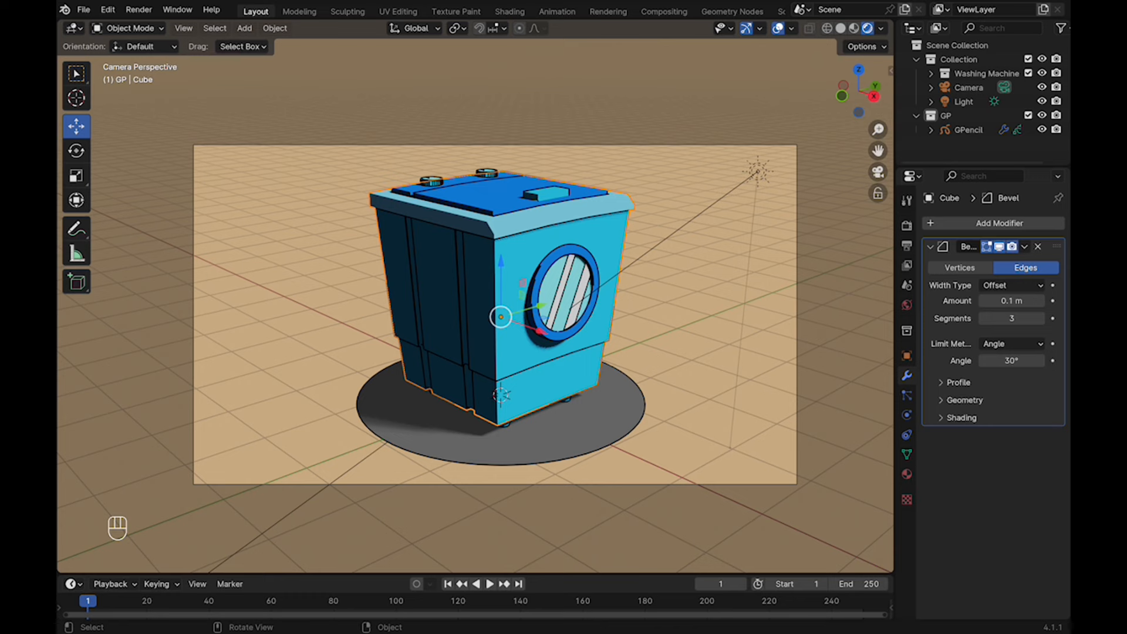
{"action": "left_click", "coordinate": [716, 305]}
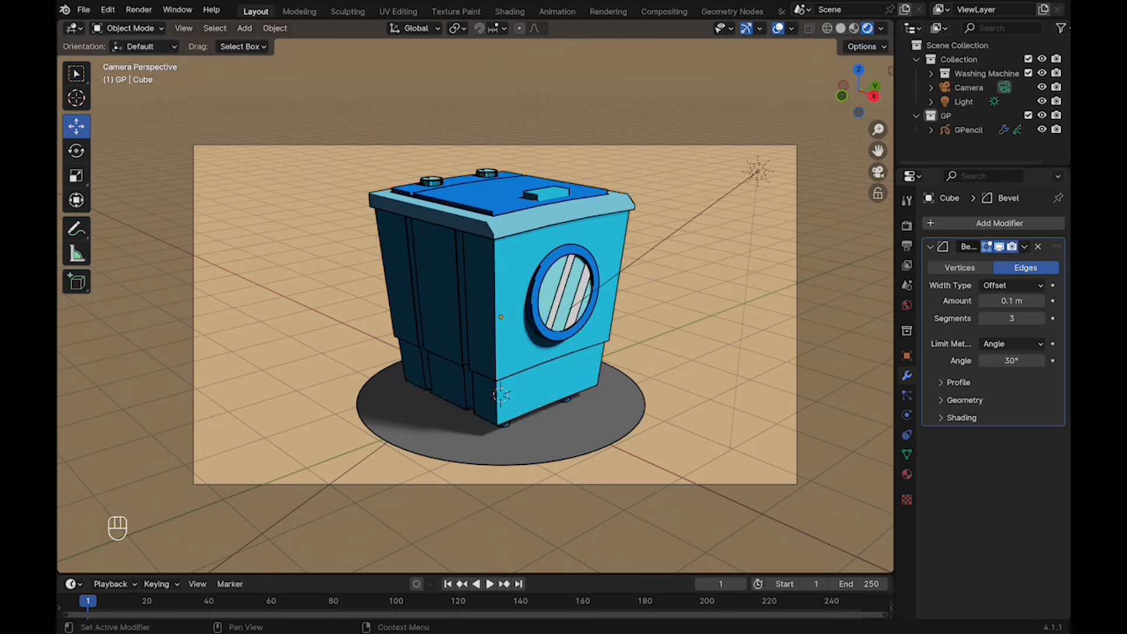
{"action": "left_click", "coordinate": [968, 129]}
{"action": "left_click", "coordinate": [907, 376]}
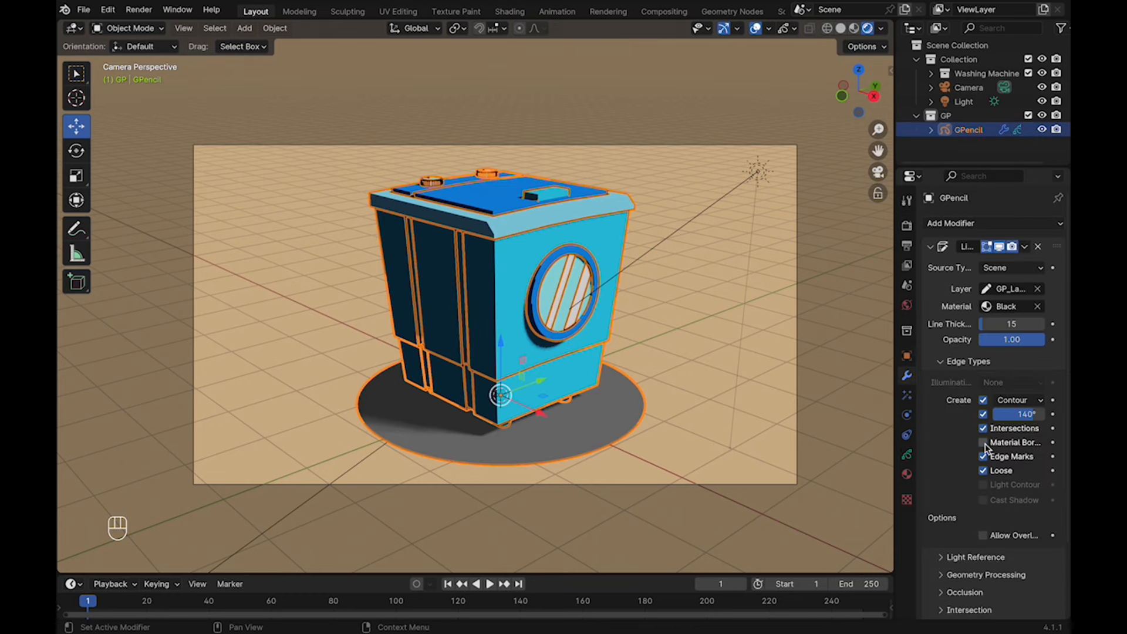